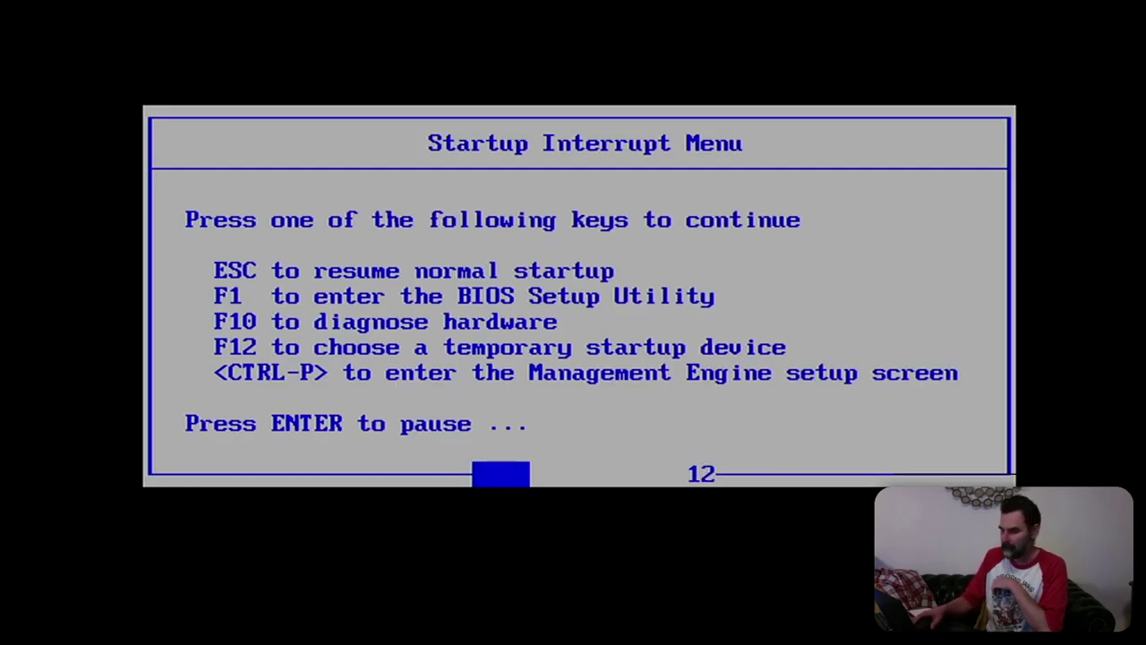
# From the F12 boot menu, select the Kingston DataTraveler 3.0 USB drive
pyautogui.press('F12')
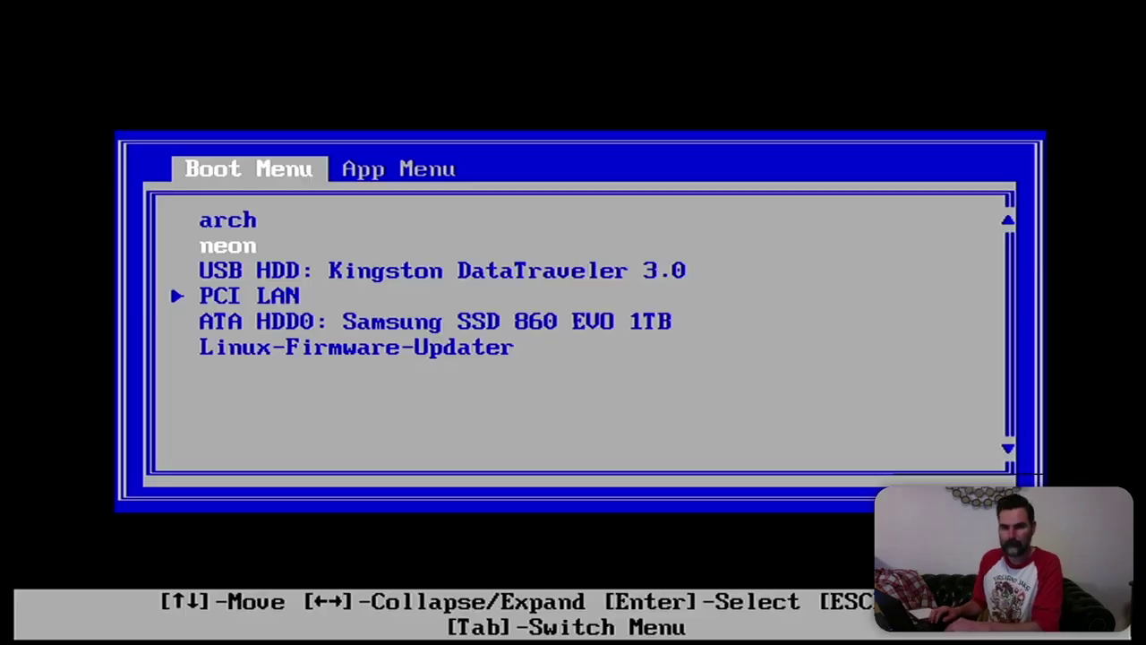
pyautogui.press('Down')
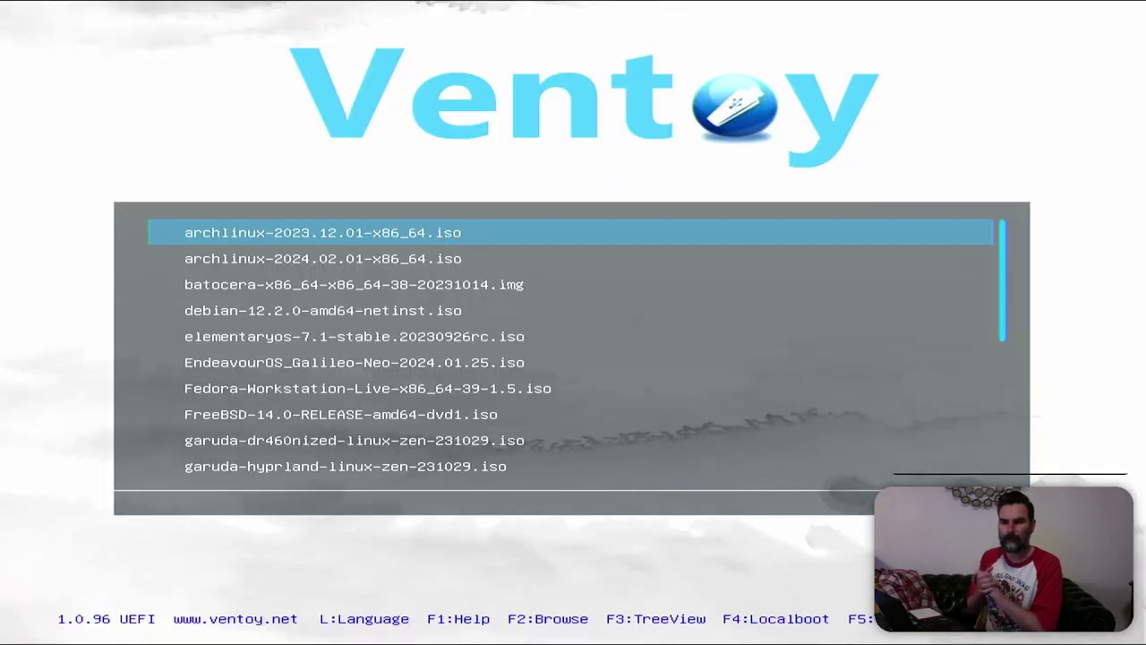
# Boot archlinux-2024.02.01-x86_64.iso from Ventoy in normal mode
pyautogui.press('Down')
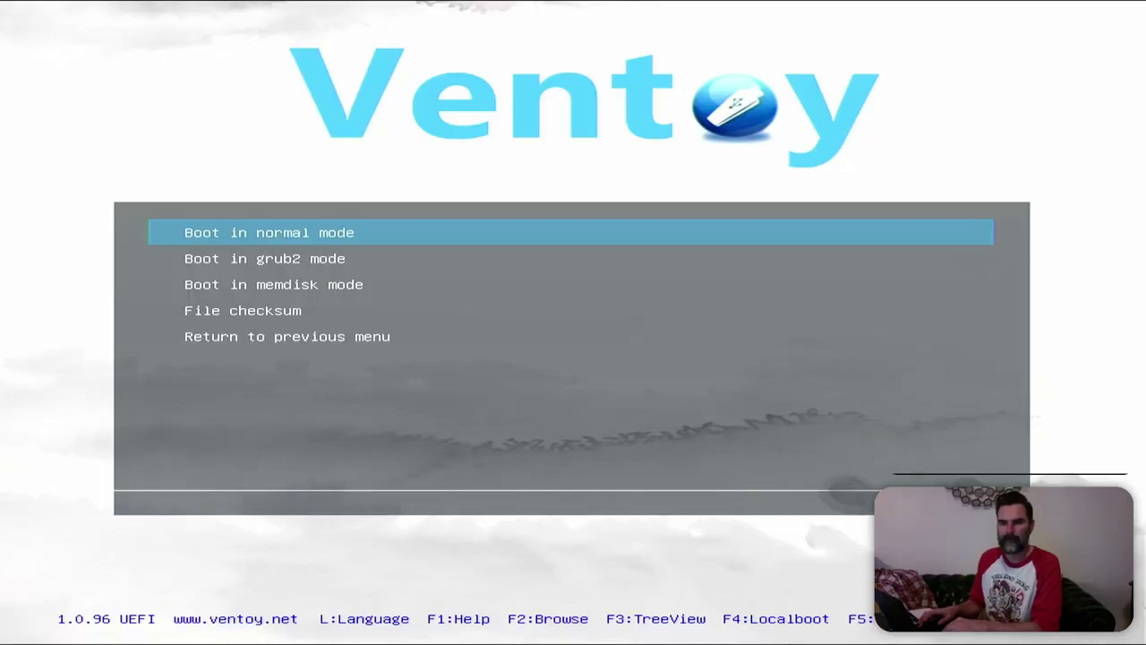
pyautogui.press('Return')
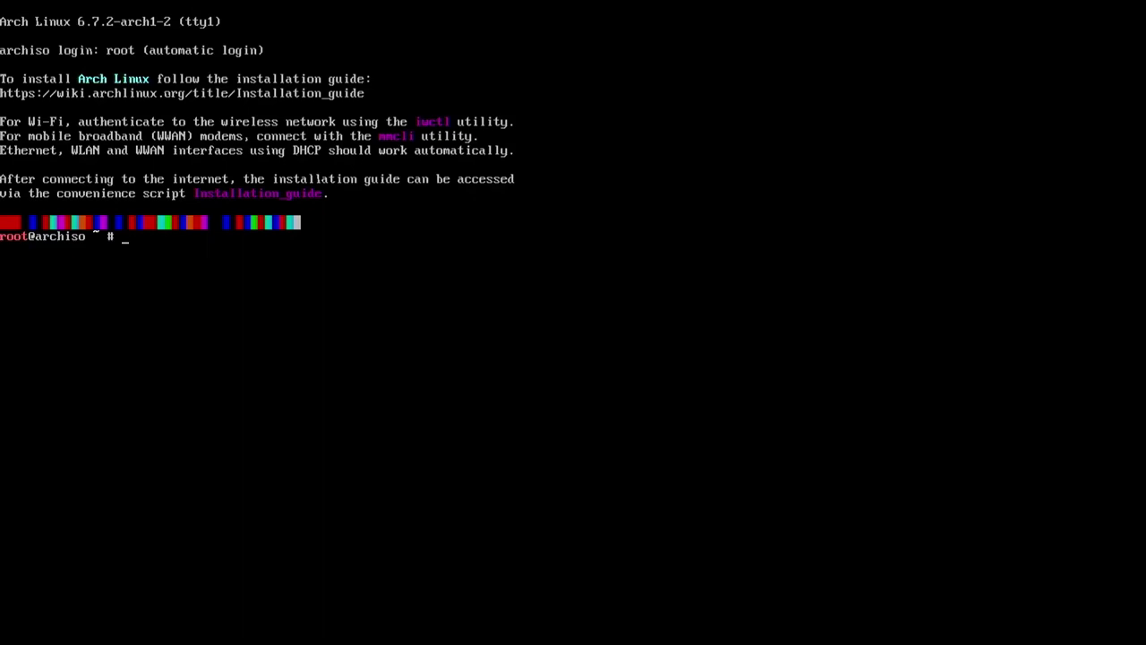
# List the network interfaces and connect wlan0 to the Wi-Fi network with iwctl
pyautogui.write('ip a')
pyautogui.press('Return')
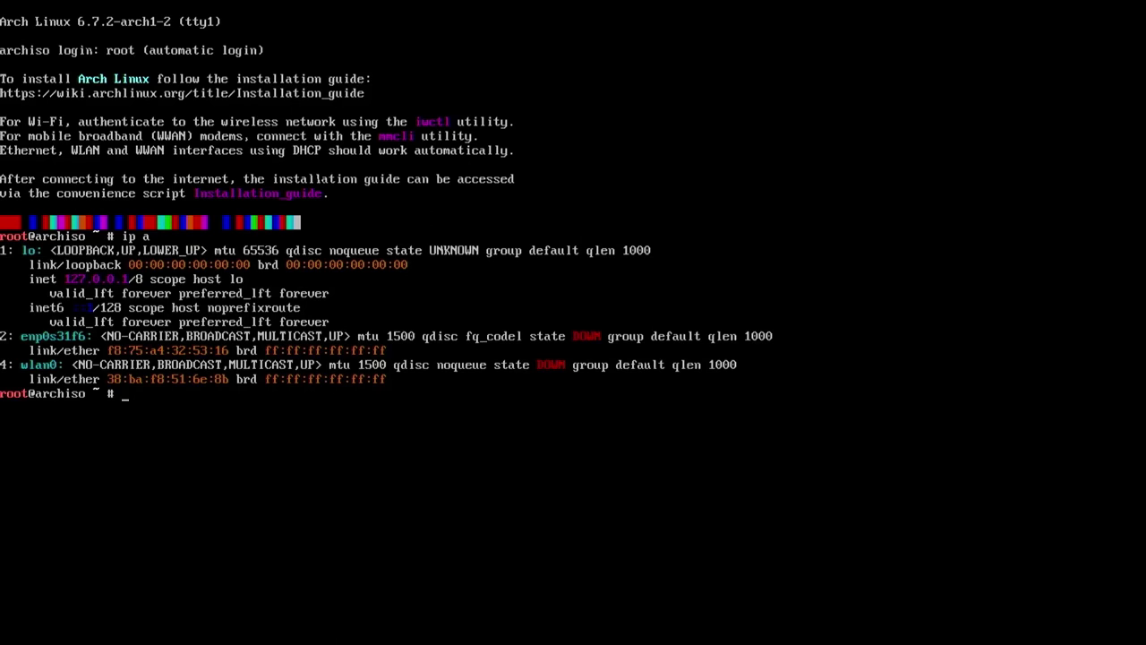
pyautogui.write('iwctl')
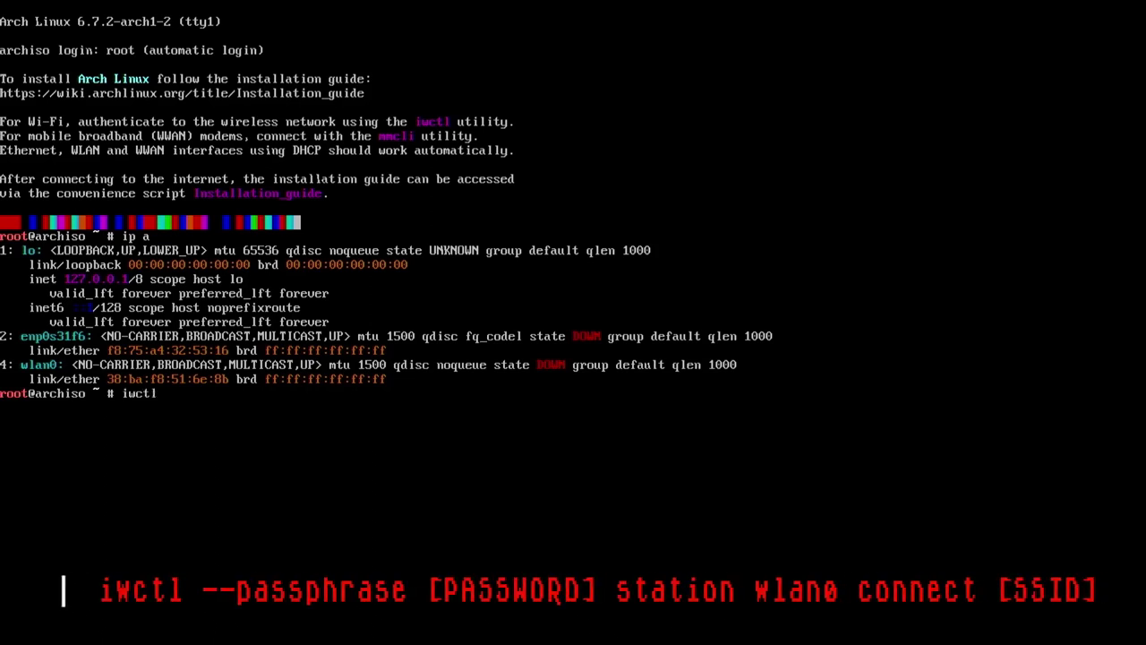
pyautogui.write(' --passphrase PASSWORD')
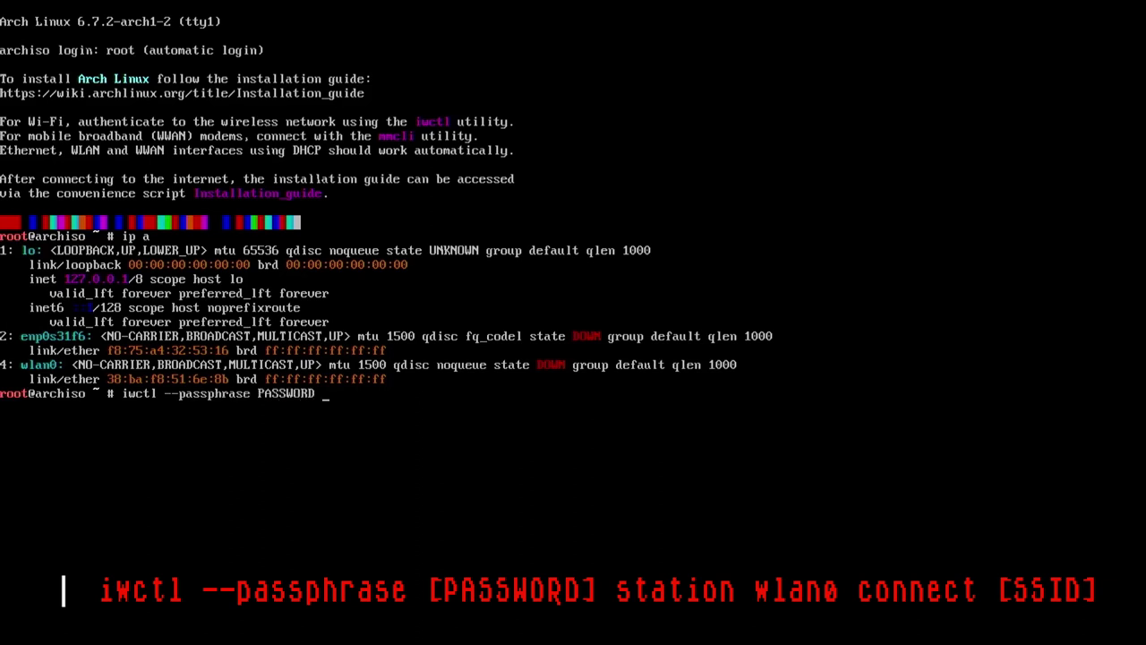
pyautogui.write(' station wlan0')
pyautogui.write('connect SSID')
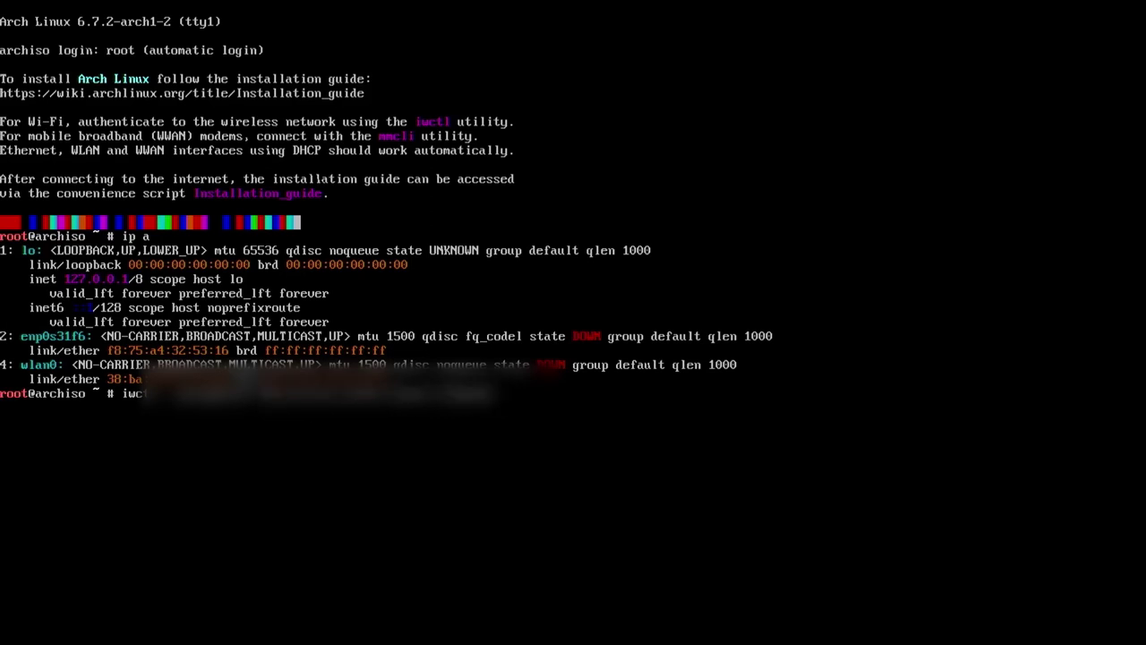
pyautogui.press('Return')
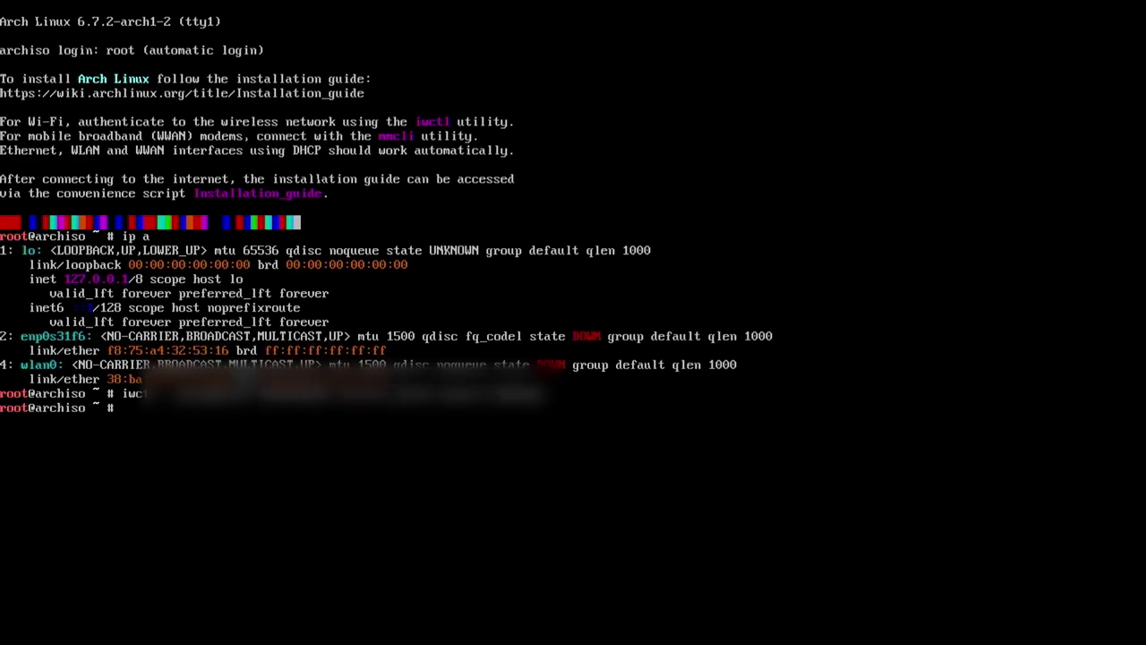
pyautogui.write('cle')
pyautogui.press('Return')
# Ping 8.8.8.8 to confirm internet access, then stop it and clear the console
pyautogui.write('ping 8.8.8.8')
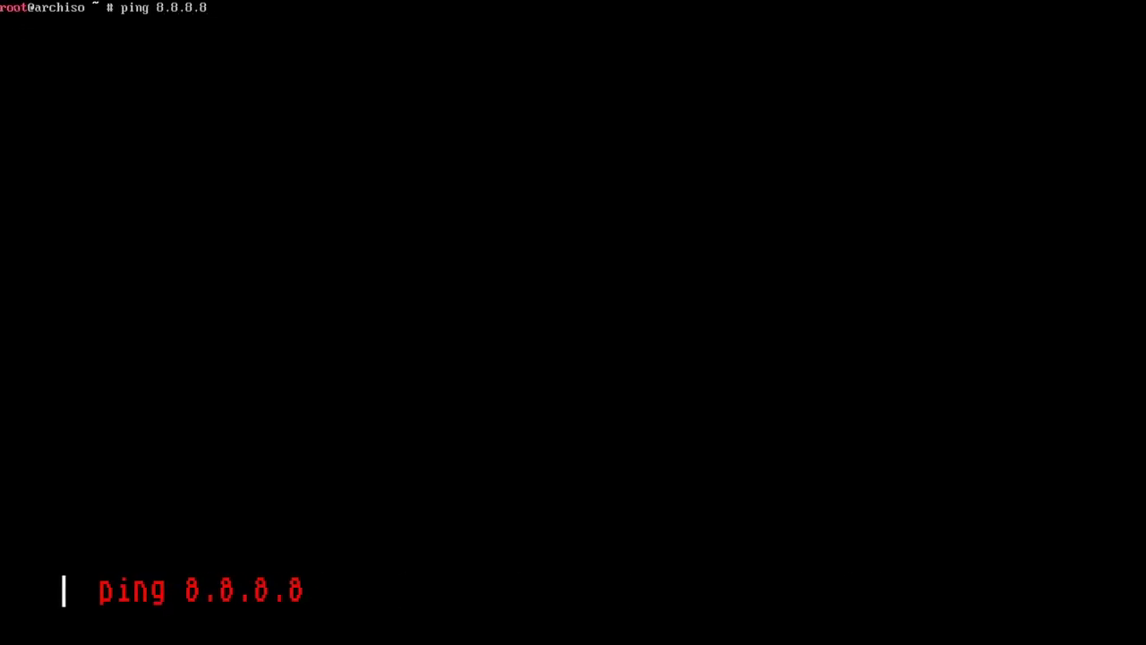
pyautogui.press('Return')
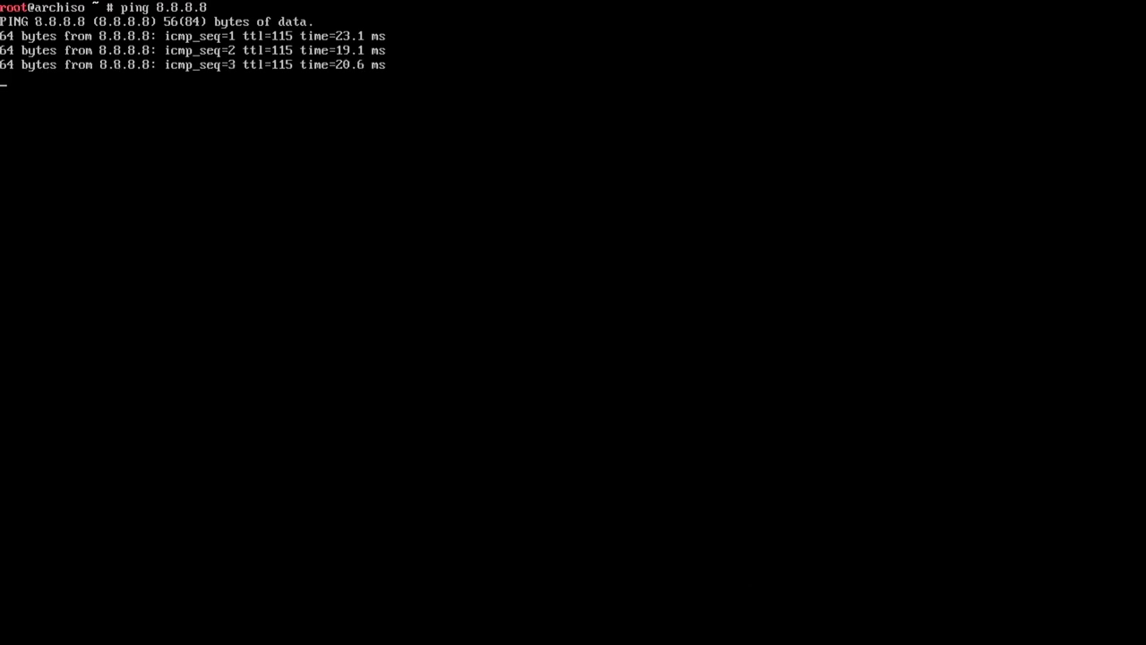
pyautogui.hotkey('ctrl', 'c')
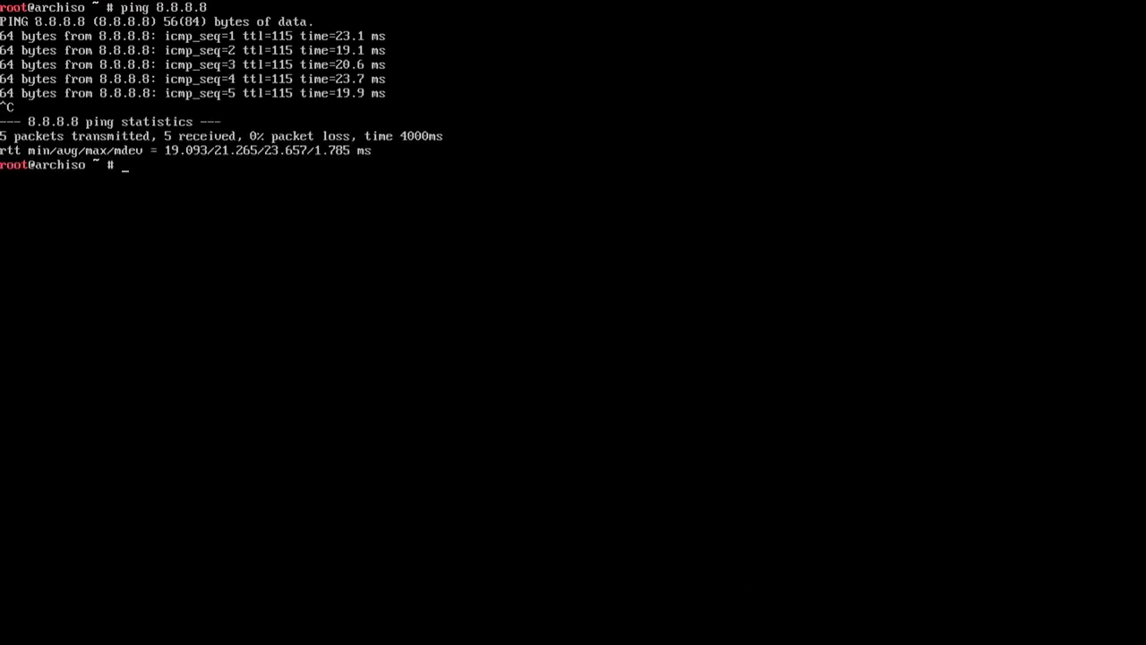
pyautogui.write('clear')
pyautogui.press('Return')
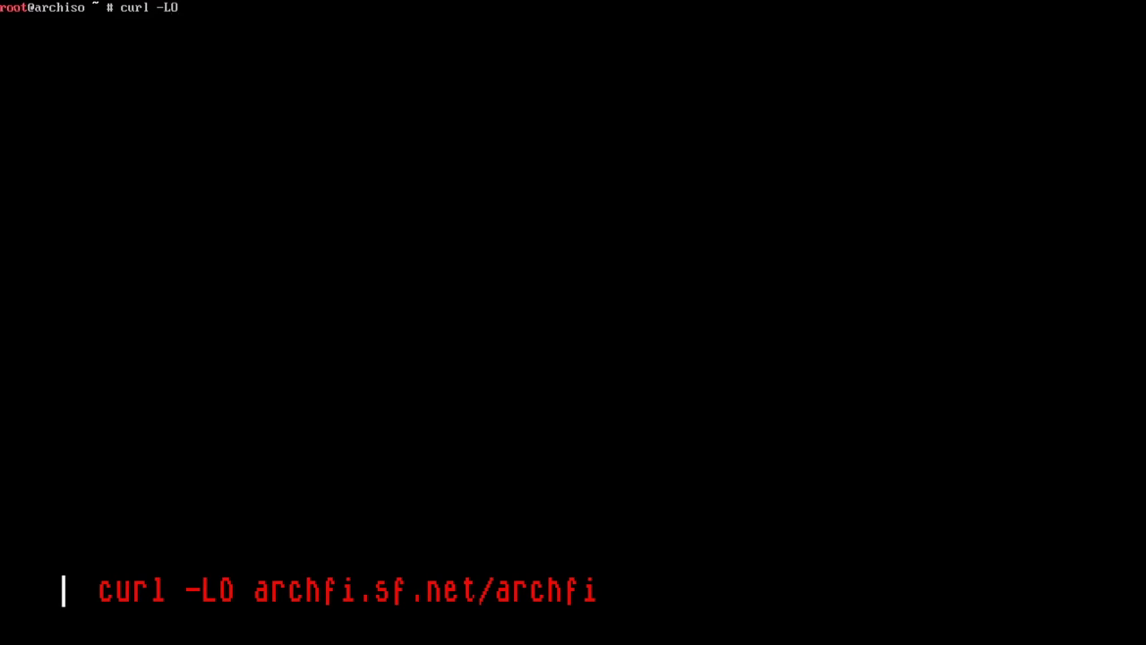
# Download archfi from archfi.sf.net with curl -LO and run it with sh archfi
pyautogui.write('archfi')
pyautogui.write('sf.net/archfi')
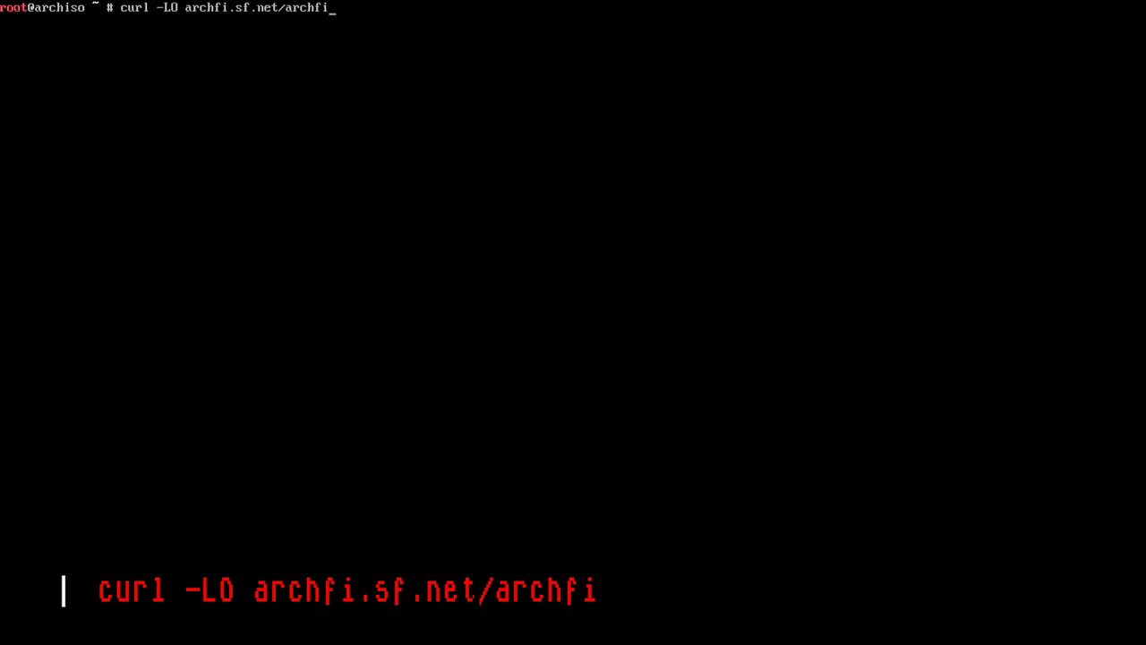
pyautogui.press('Return')
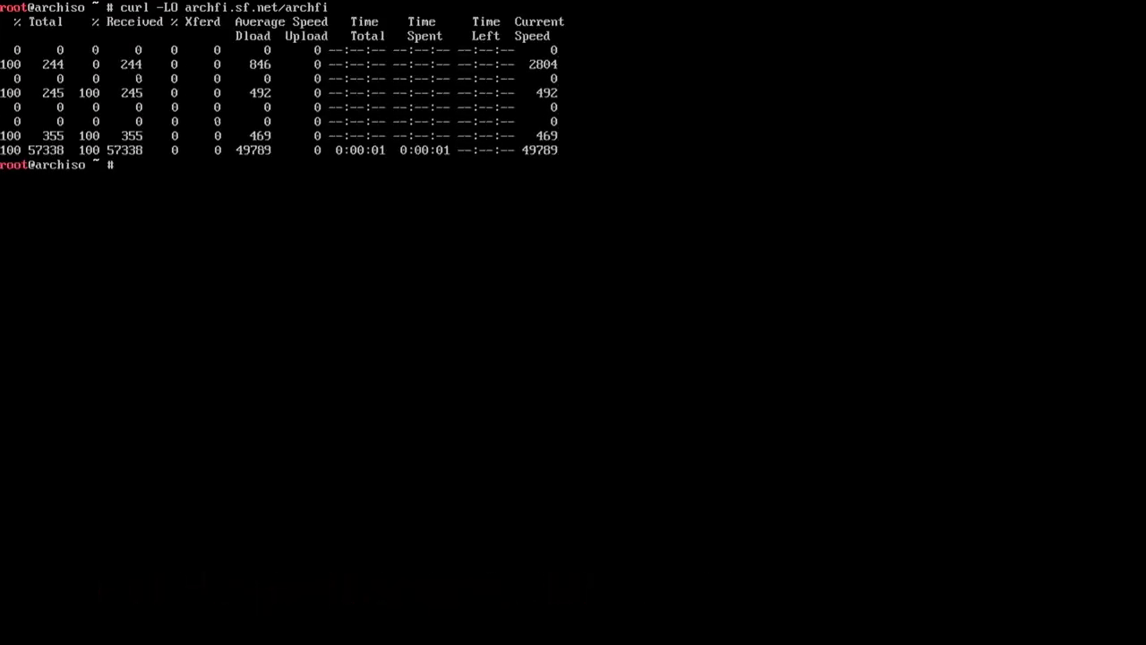
pyautogui.write('sh')
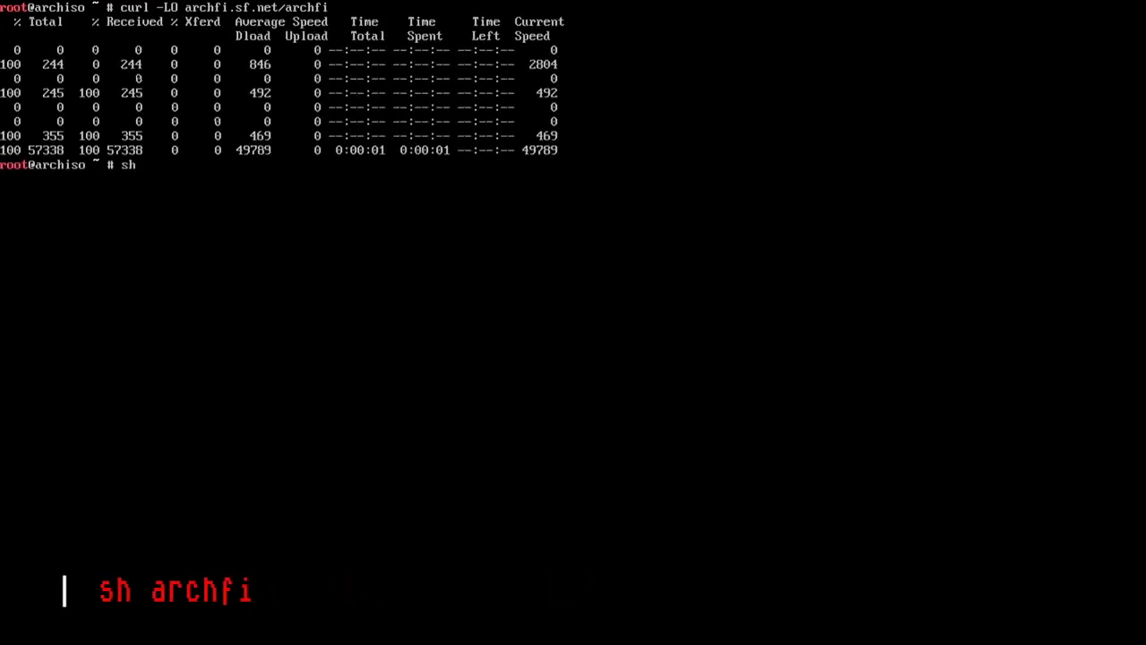
pyautogui.write(' archfi')
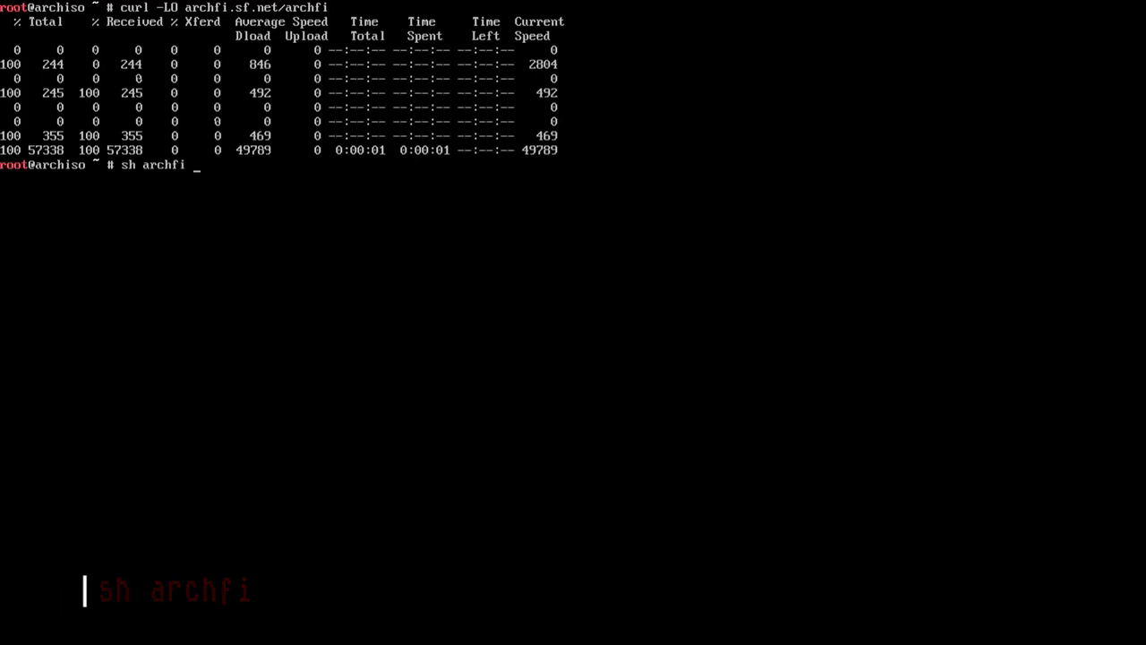
pyautogui.press('Return')
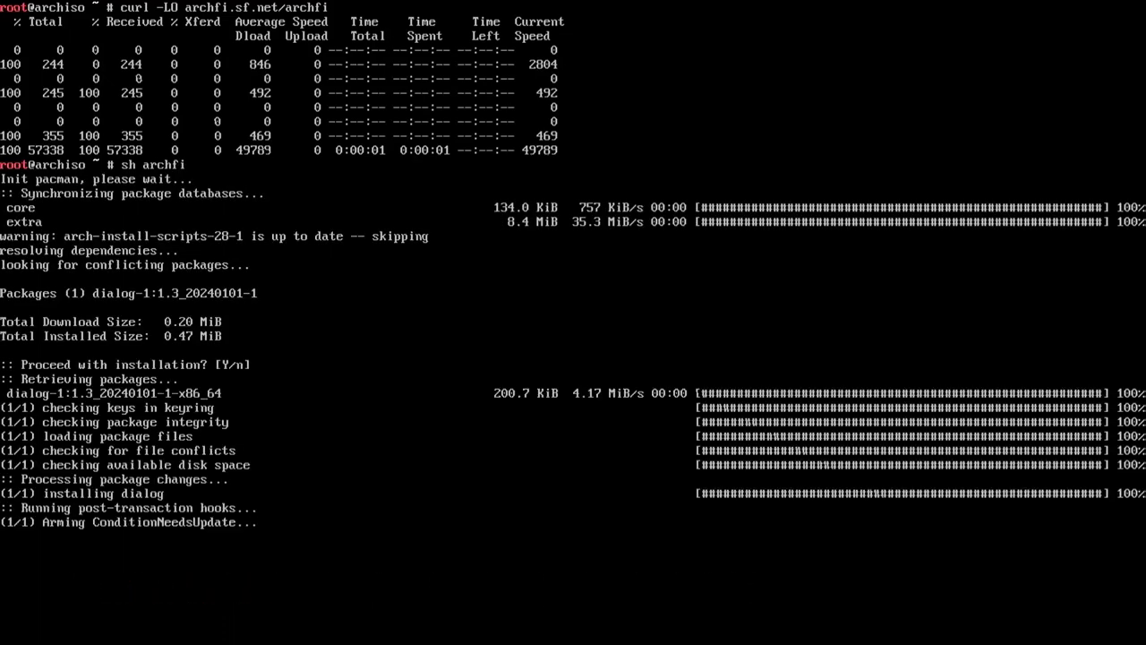
# Set the archfi keyboard layout to us
pyautogui.press('Down')
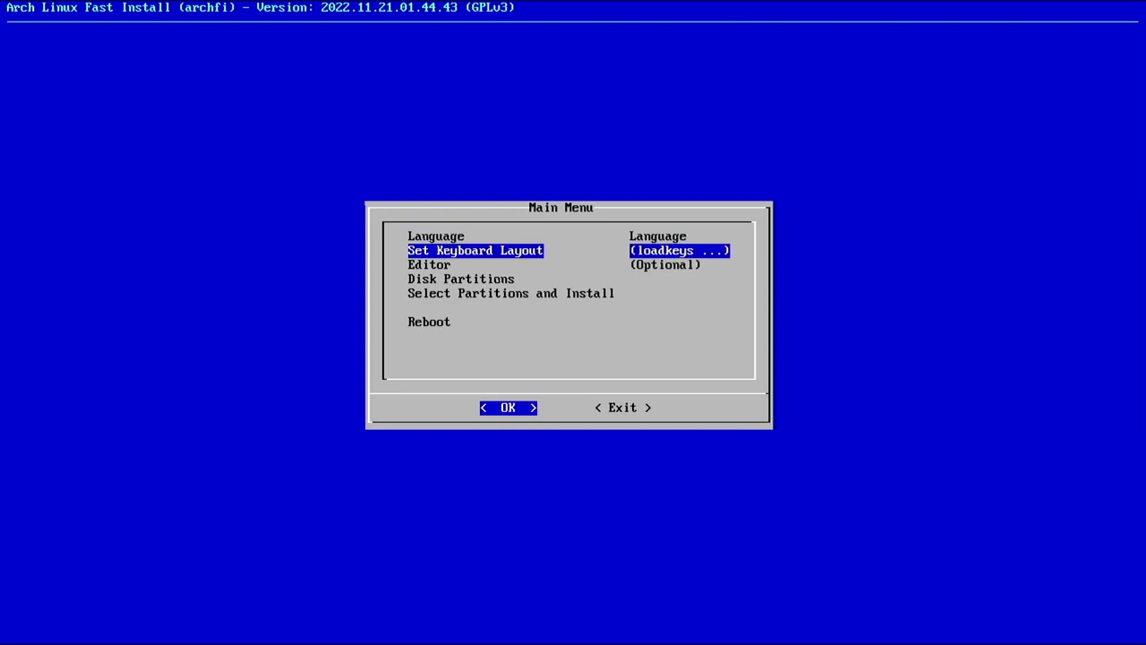
pyautogui.press('Return')
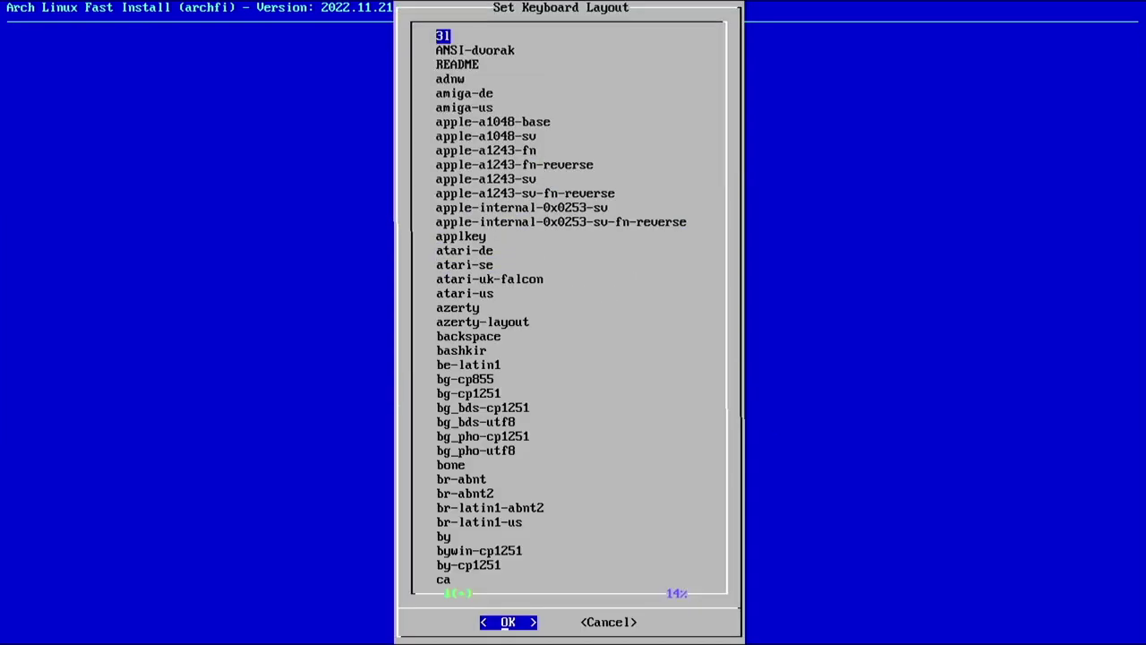
pyautogui.press('pagedown')
pyautogui.press('pagedown')
pyautogui.press('pagedown')
pyautogui.press('pagedown')
pyautogui.press('pagedown')
pyautogui.press('pagedown')
pyautogui.press('pagedown')
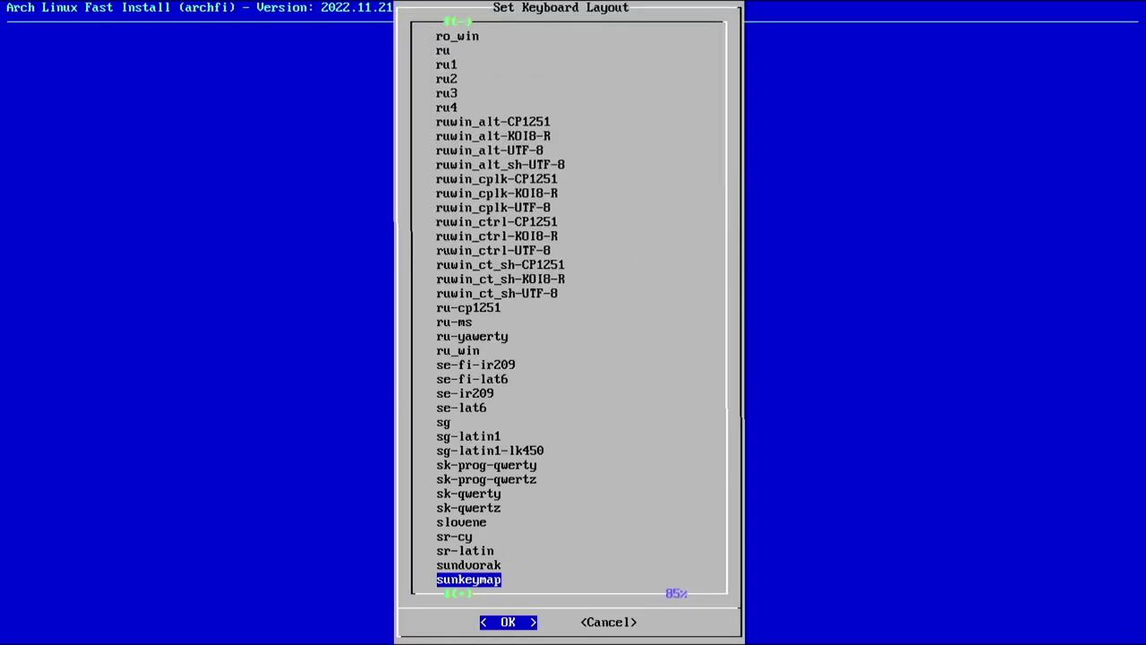
pyautogui.press('pagedown')
pyautogui.press('Up')
pyautogui.press('Up')
pyautogui.press('Up')
pyautogui.press('Up')
pyautogui.press('Up')
pyautogui.press('Return')
# Choose vim as the installation editor
pyautogui.press('Return')
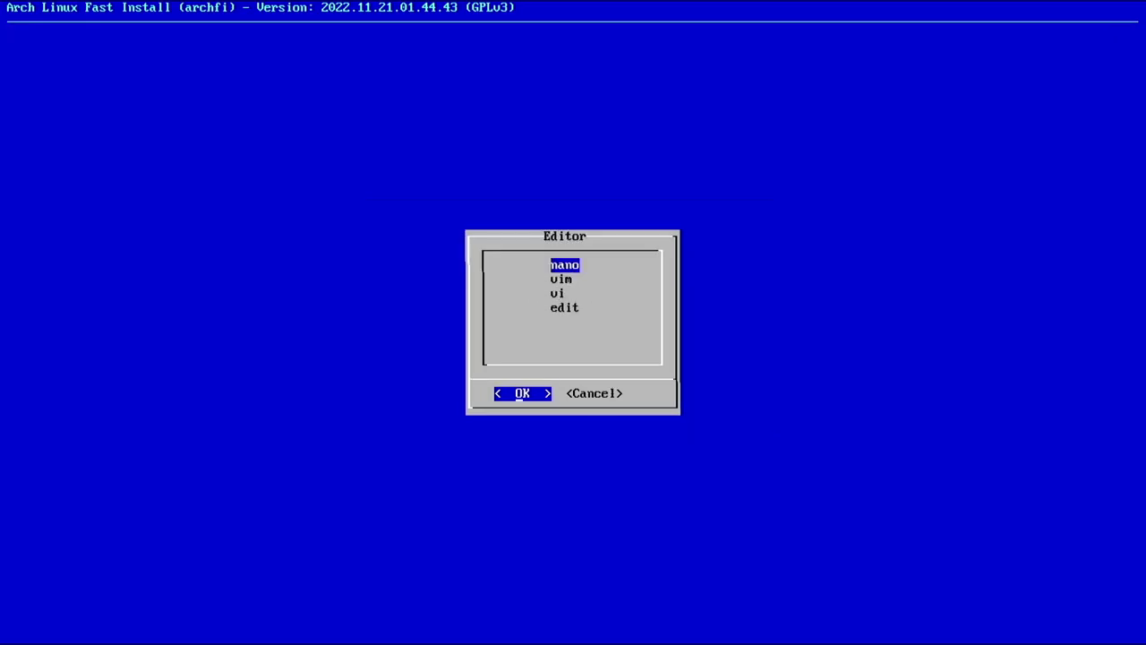
pyautogui.press('Down')
pyautogui.press('Up')
pyautogui.press('Down')
pyautogui.press('Return')
pyautogui.press('Return')
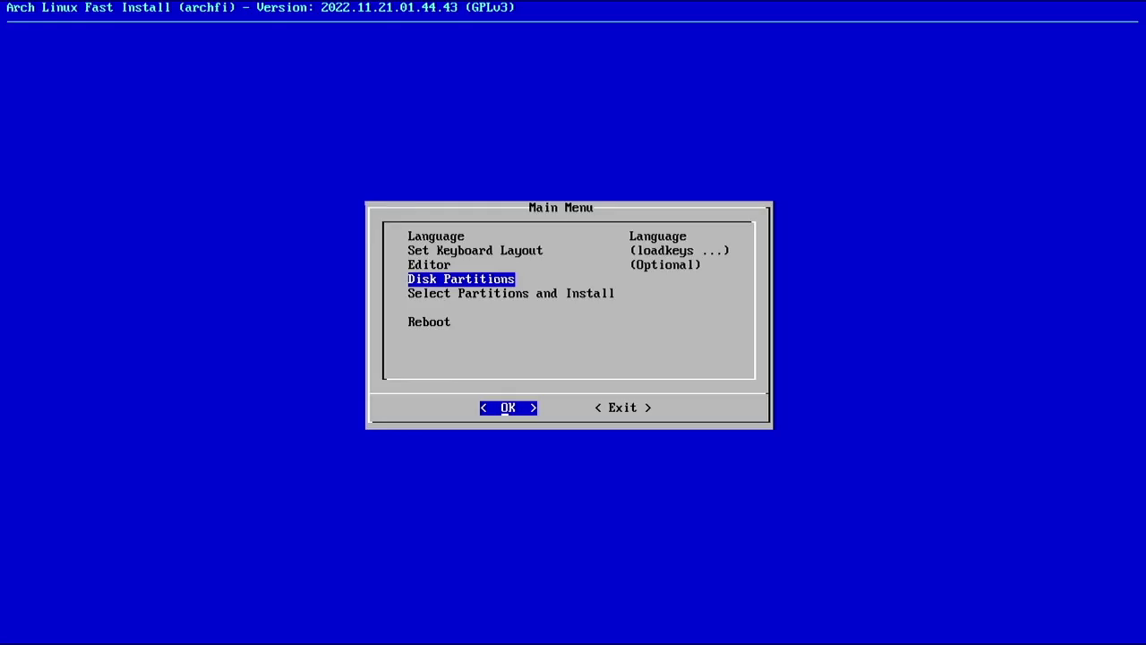
# Auto-partition the 931.5G /dev/sda disk as gpt,efi, confirming the wipe with Yes
pyautogui.press('Return')
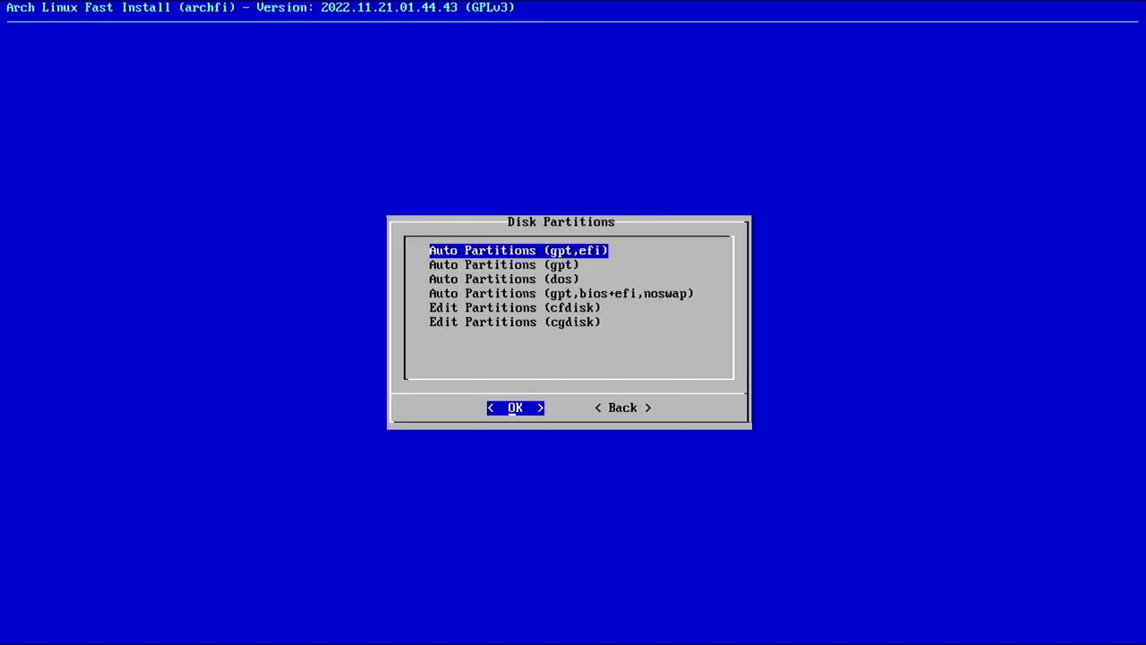
pyautogui.press('Return')
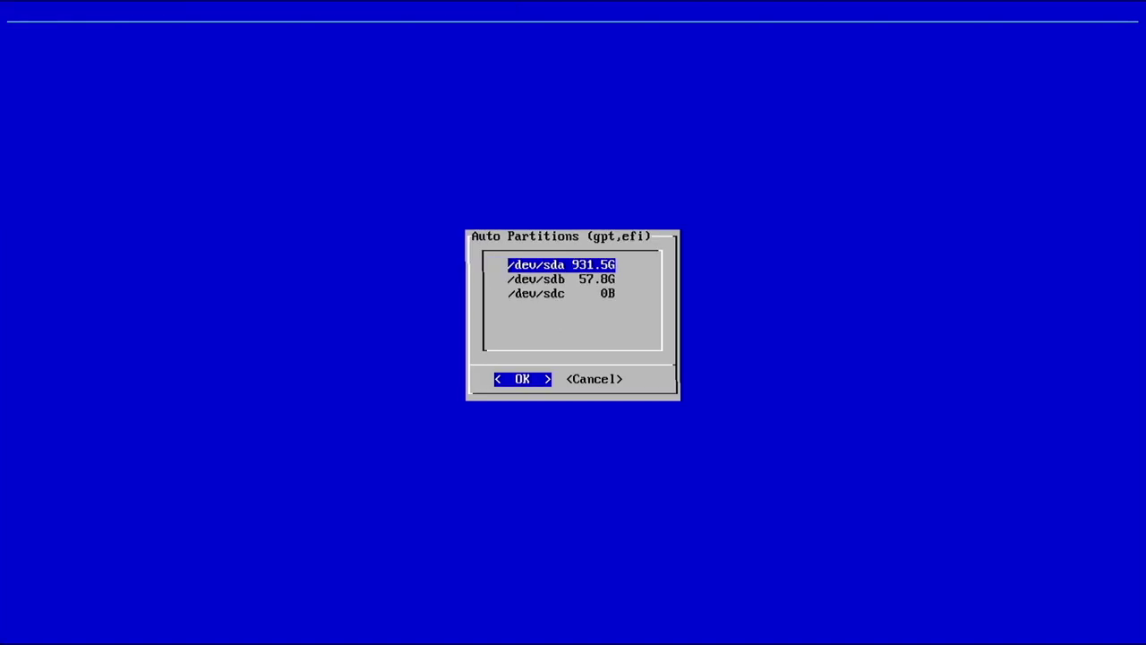
pyautogui.press('Return')
pyautogui.press('Left')
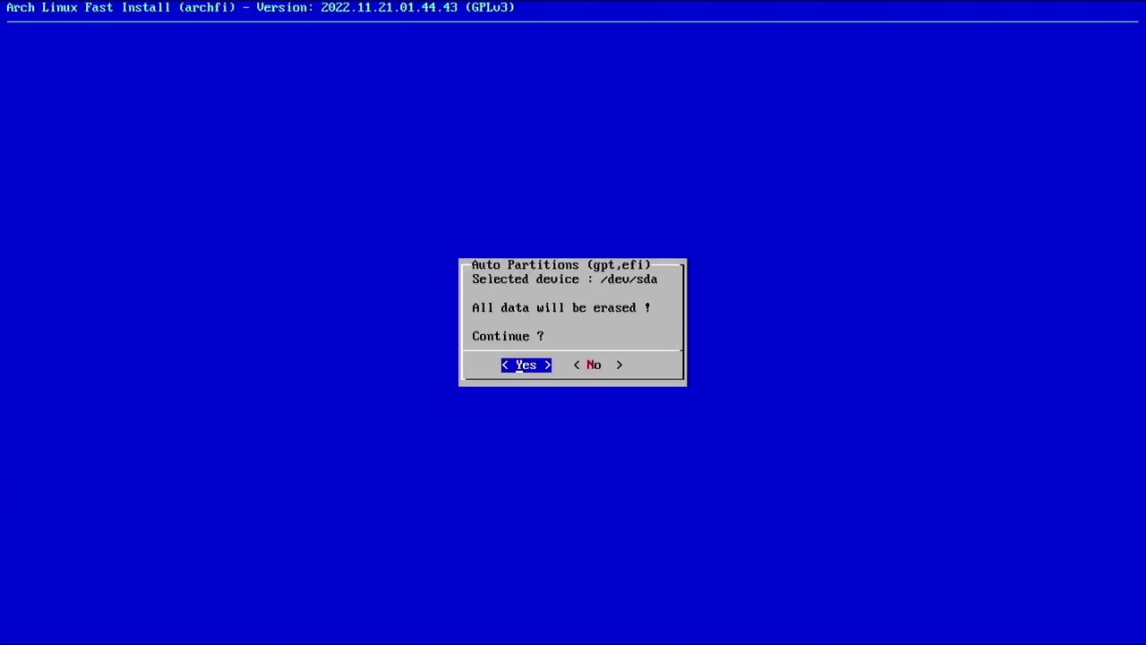
pyautogui.press('Return')
pyautogui.write('Yes/No? Yes')
pyautogui.press('Return')
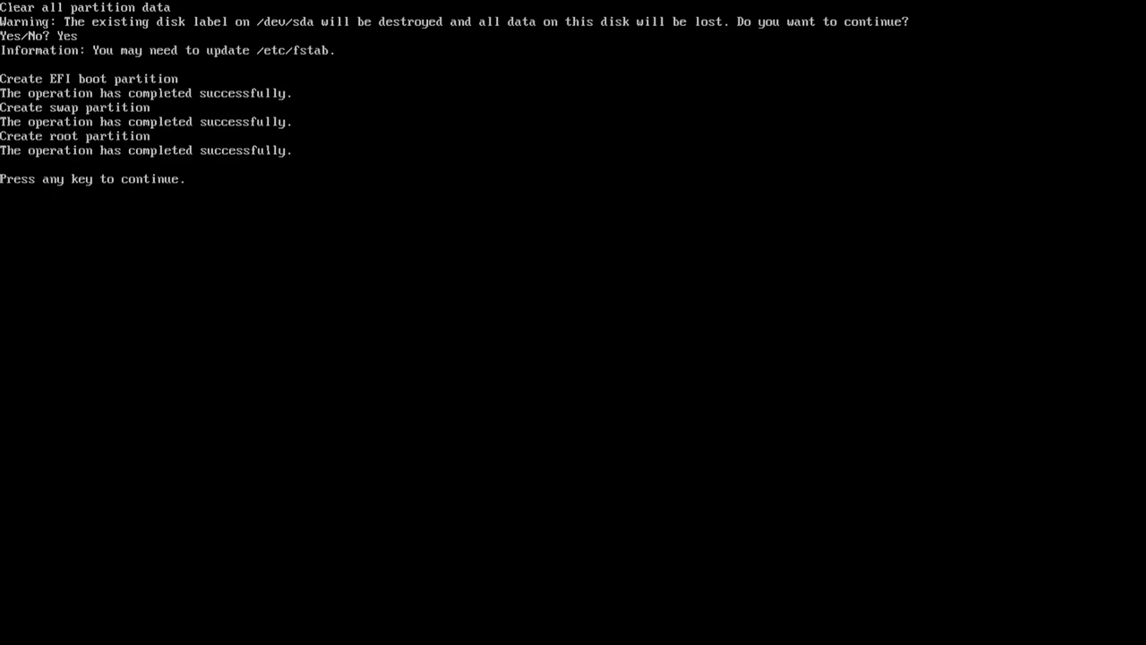
pyautogui.press('Return')
# Inspect the new swap and encrypted root partitions in cfdisk, then quit without writing
pyautogui.press('Down')
pyautogui.press('Down')
pyautogui.press('Down')
pyautogui.press('Down')
pyautogui.press('Return')
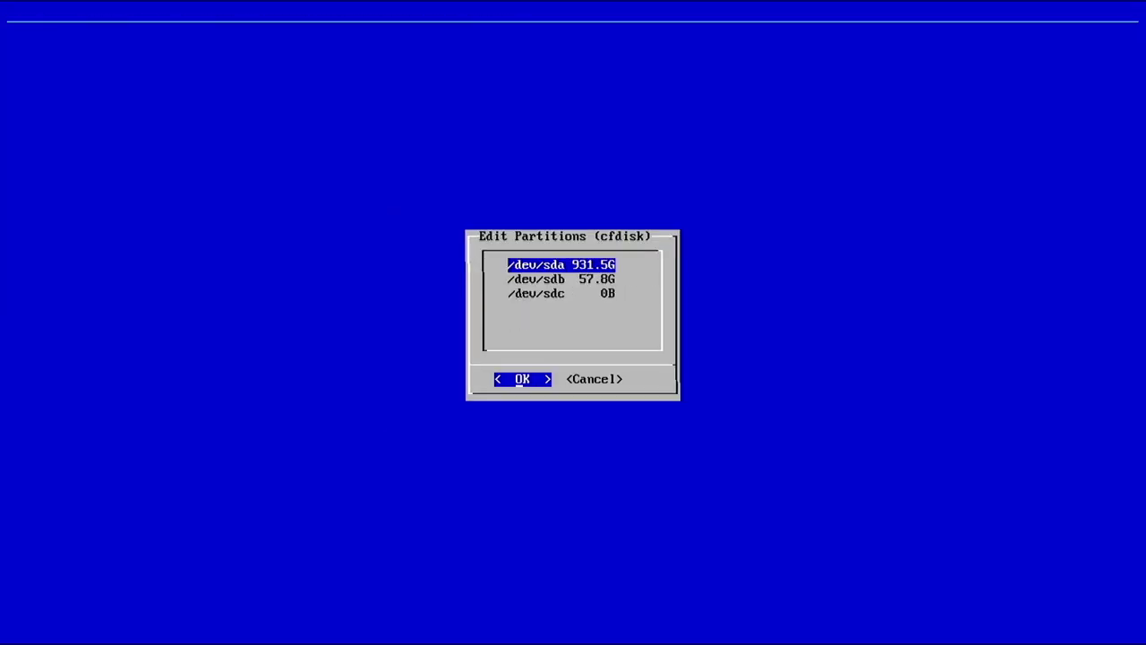
pyautogui.press('Return')
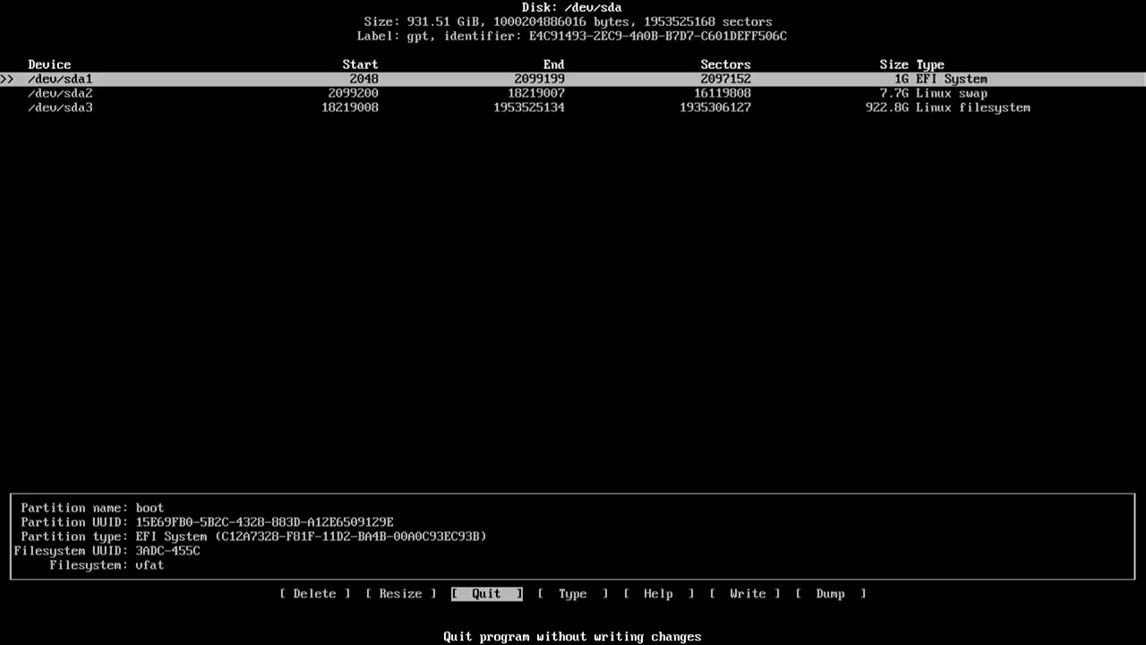
pyautogui.press('Down')
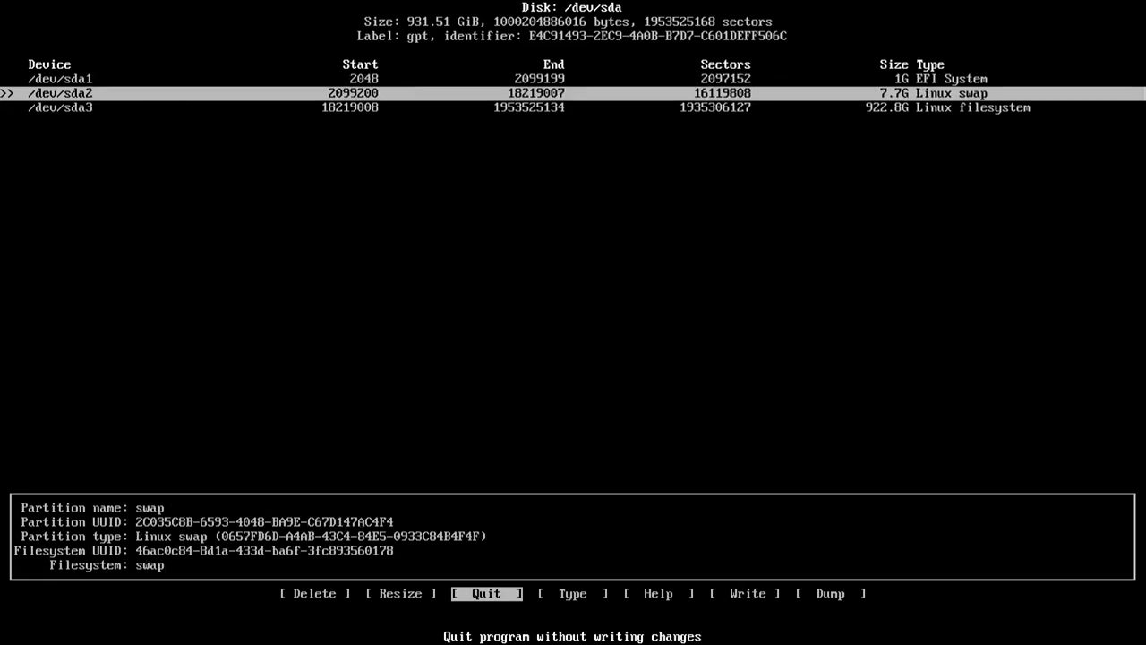
pyautogui.press('Down')
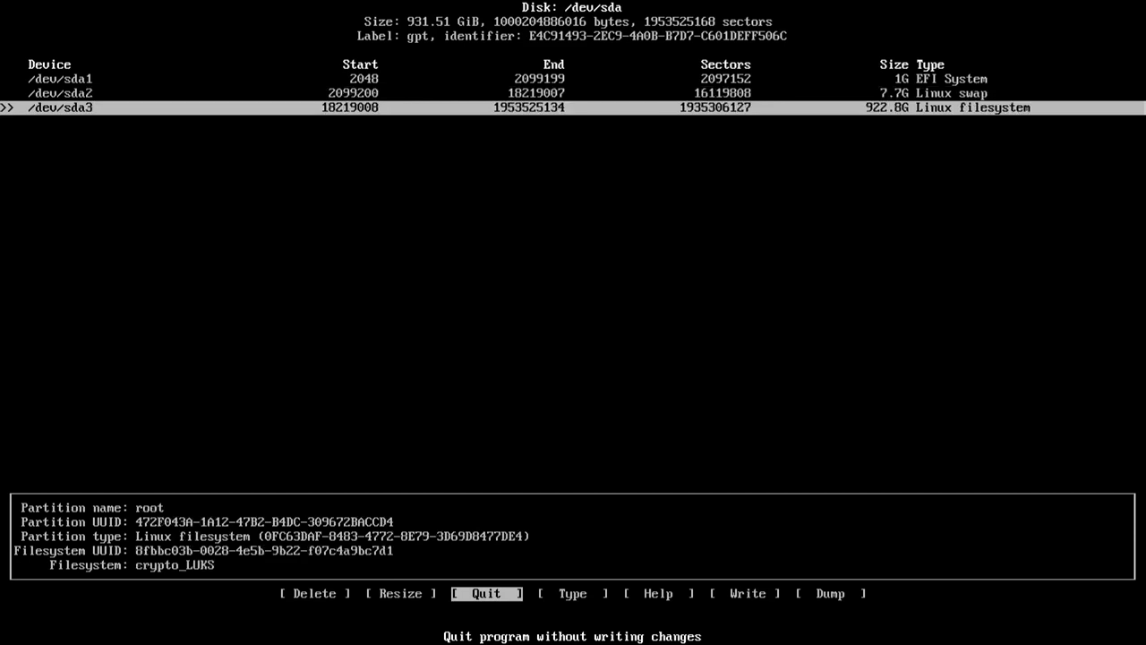
pyautogui.press('Right')
pyautogui.press('Left')
pyautogui.press('Return')
pyautogui.press('Right')
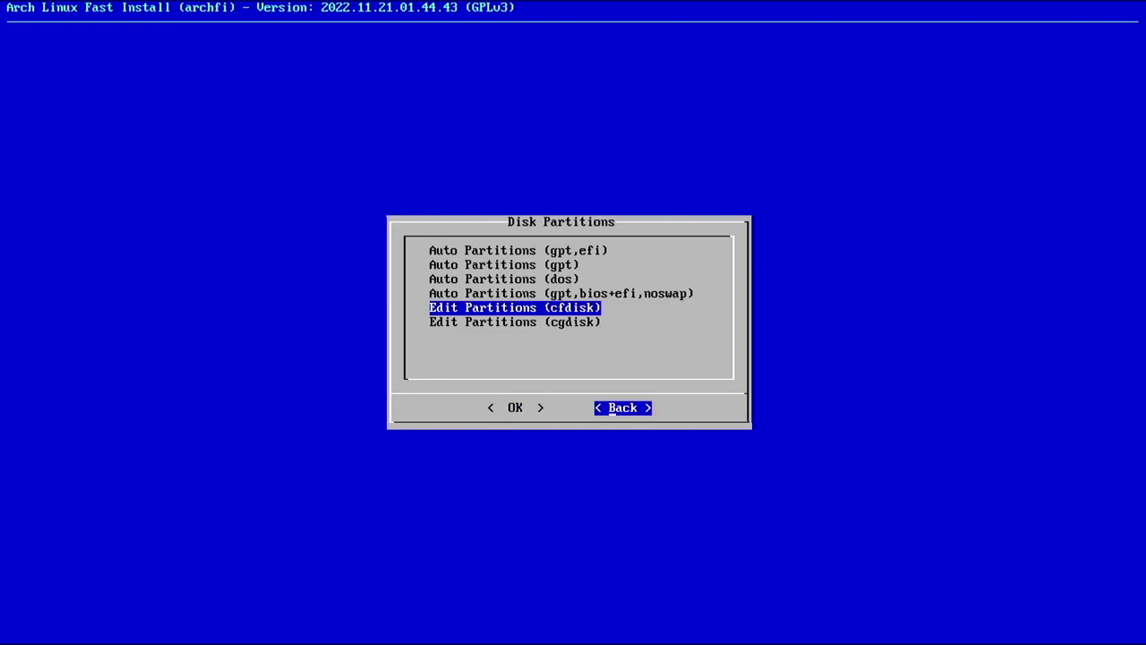
# Assign /dev/sda1 as boot, /dev/sda2 as swap and /dev/sda3 as root, with no home
pyautogui.press('Return')
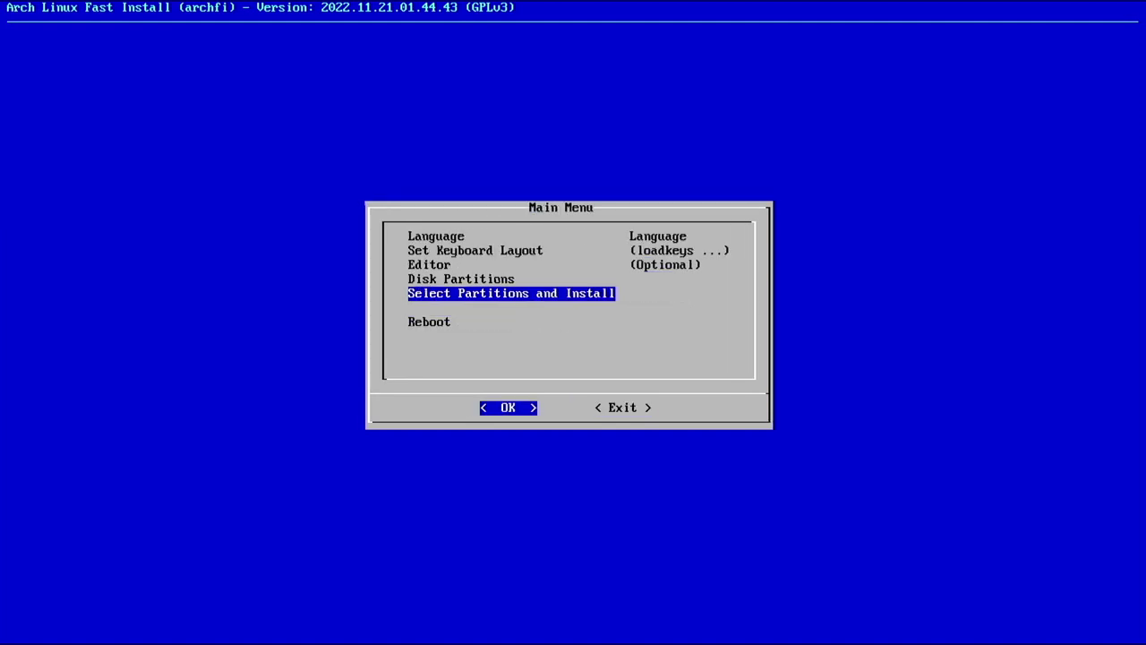
pyautogui.press('Return')
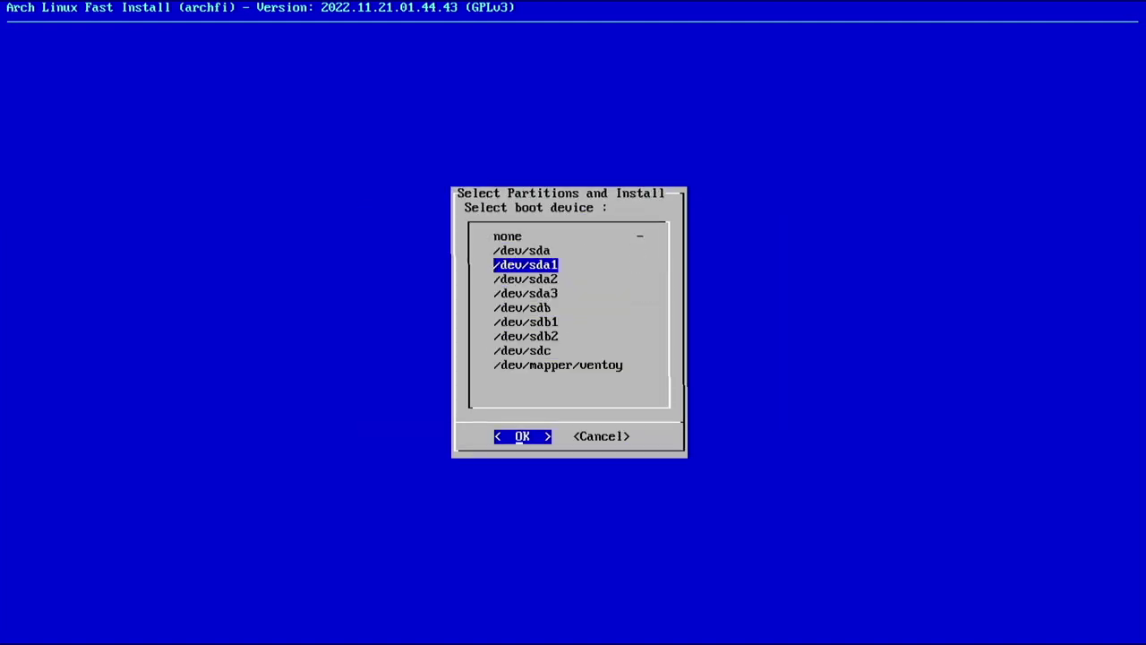
pyautogui.press('Return')
pyautogui.press('Down')
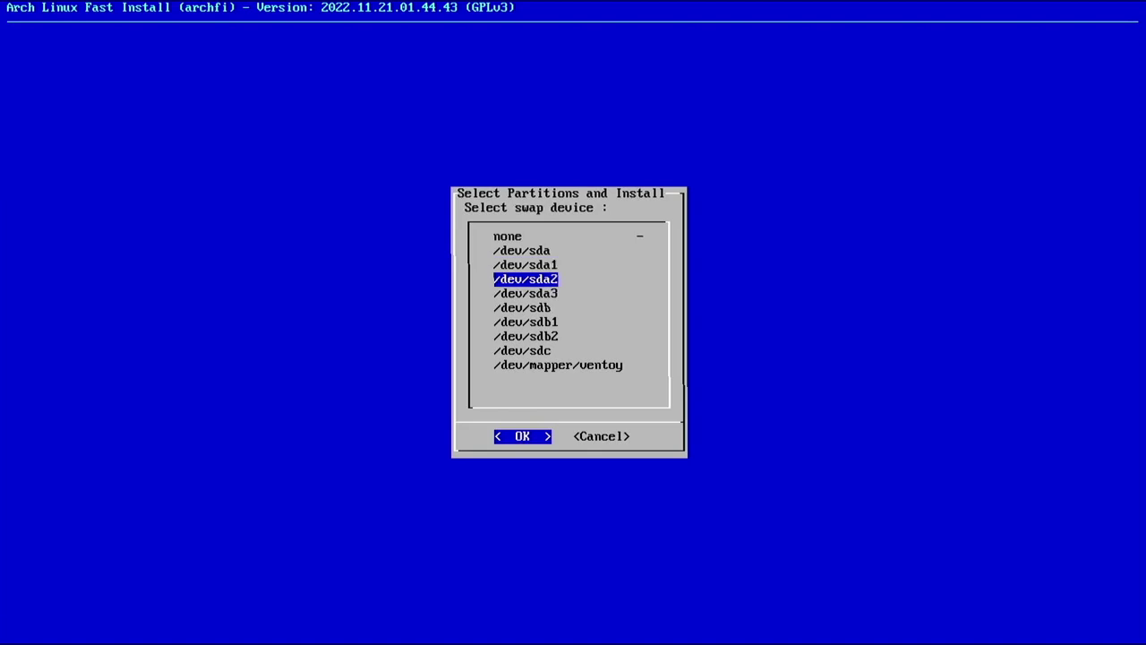
pyautogui.press('Return')
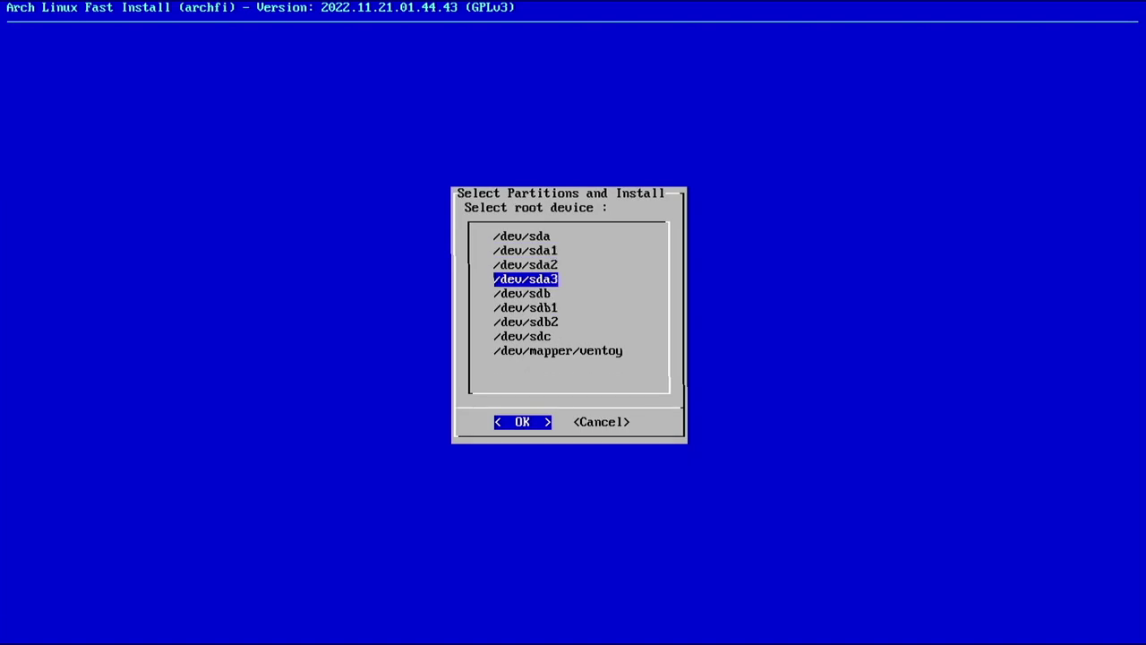
pyautogui.press('Return')
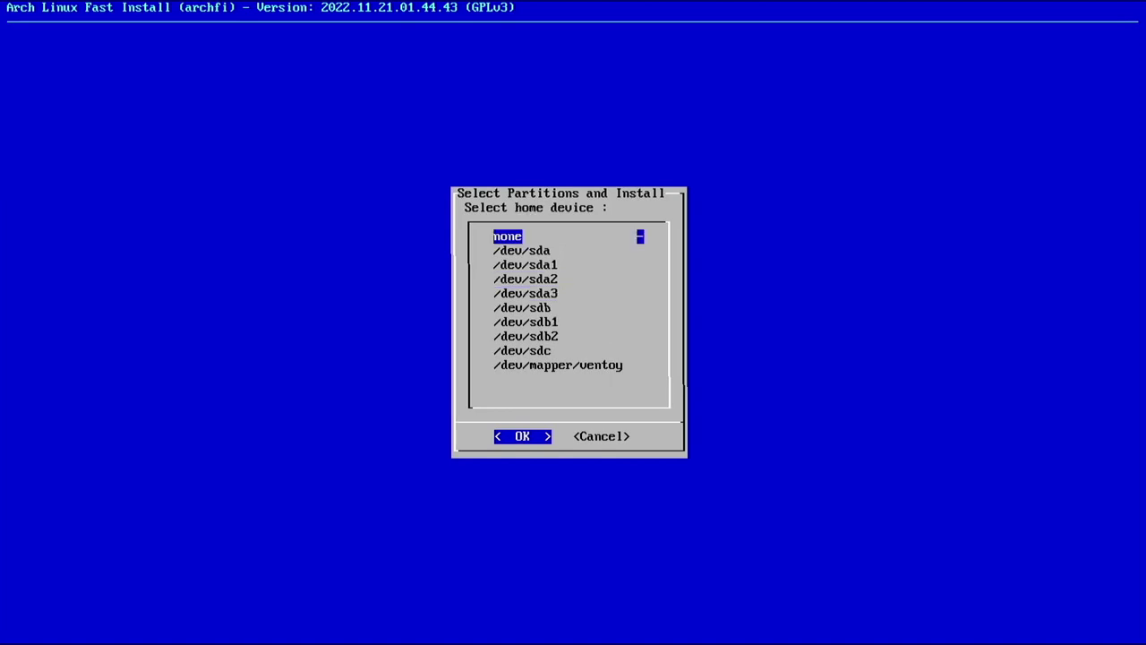
pyautogui.press('Return')
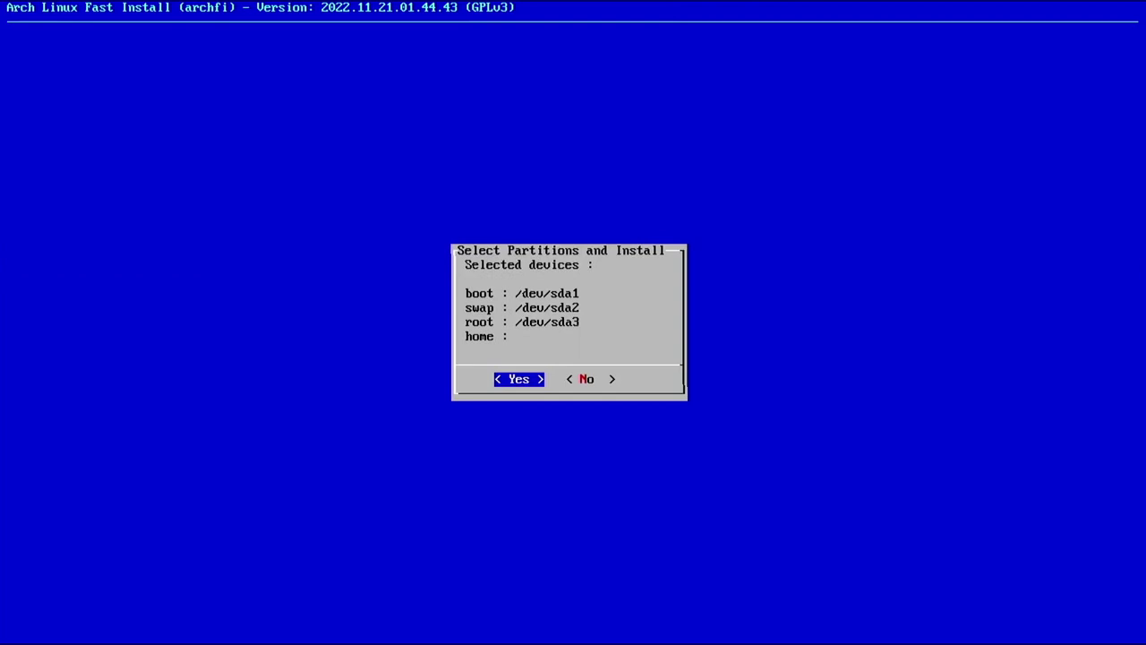
pyautogui.press('Return')
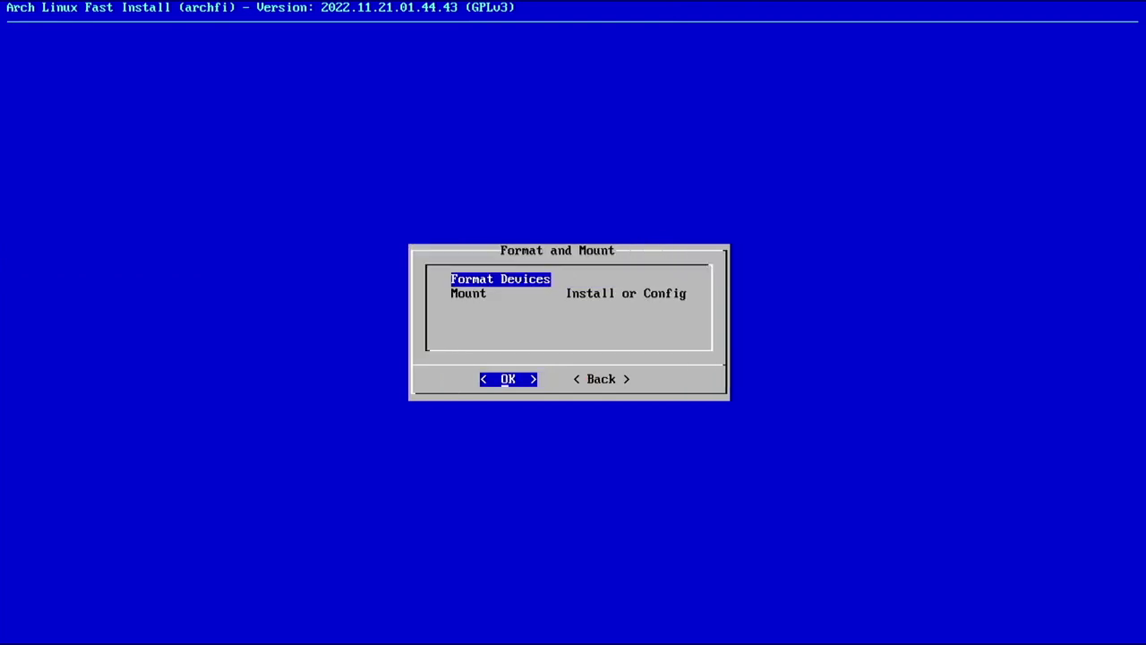
# Format the boot partition /dev/sda1 as fat32 after accepting the data-loss warning
pyautogui.press('Return')
pyautogui.press('Left')
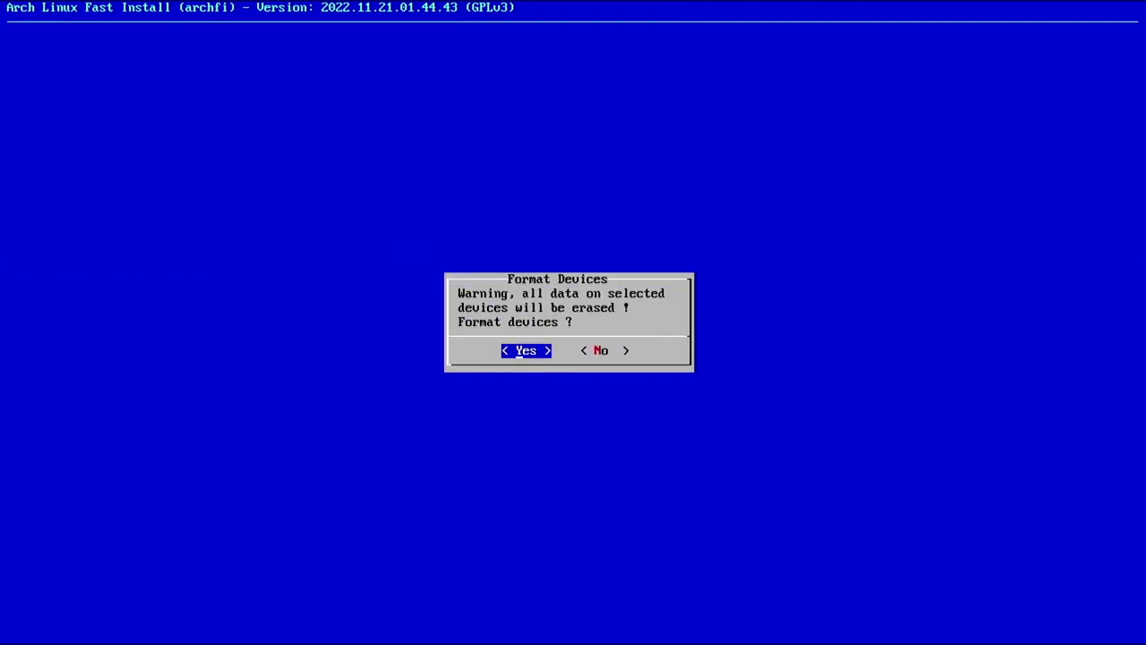
pyautogui.press('Return')
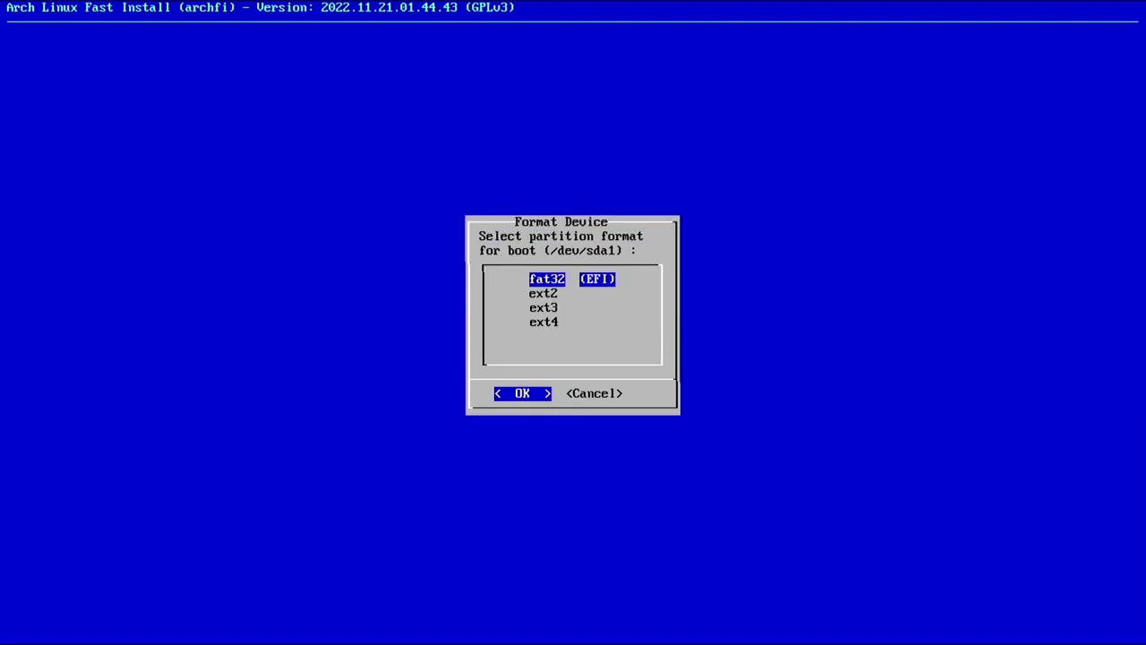
pyautogui.press('Return')
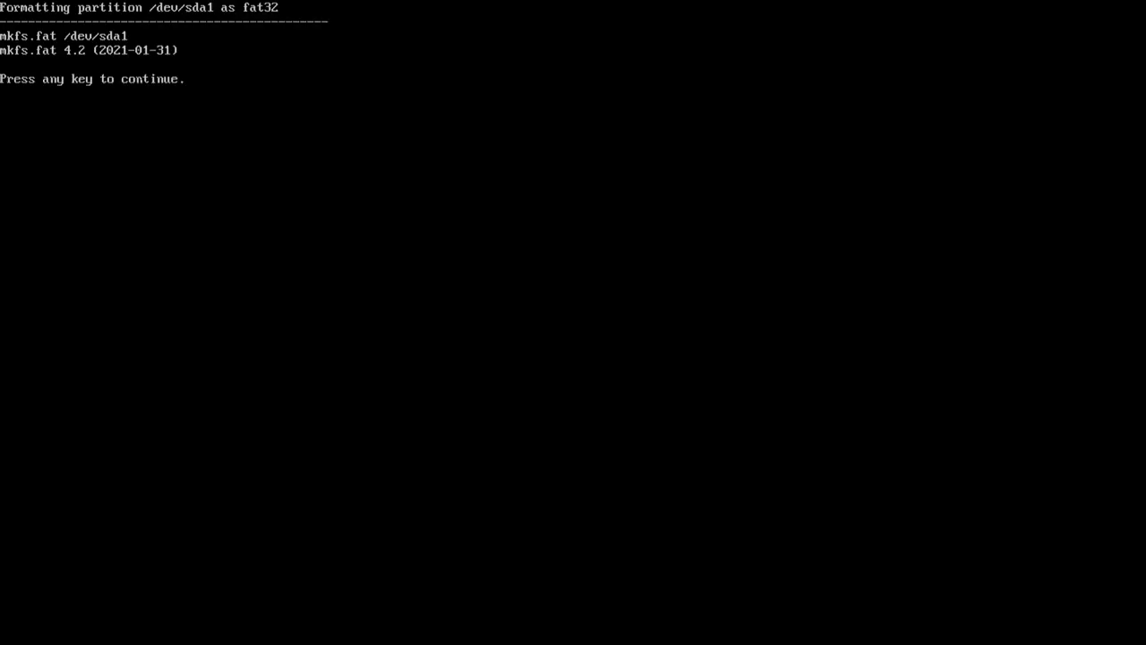
pyautogui.press('Return')
pyautogui.press('Return')
pyautogui.press('Return')
# Encrypt /dev/sda3 with LUKS, confirming with YES and setting the passphrase
pyautogui.press('Down')
pyautogui.press('Down')
pyautogui.press('Down')
pyautogui.press('Down')
pyautogui.press('Down')
pyautogui.press('Down')
pyautogui.press('Down')
pyautogui.press('Down')
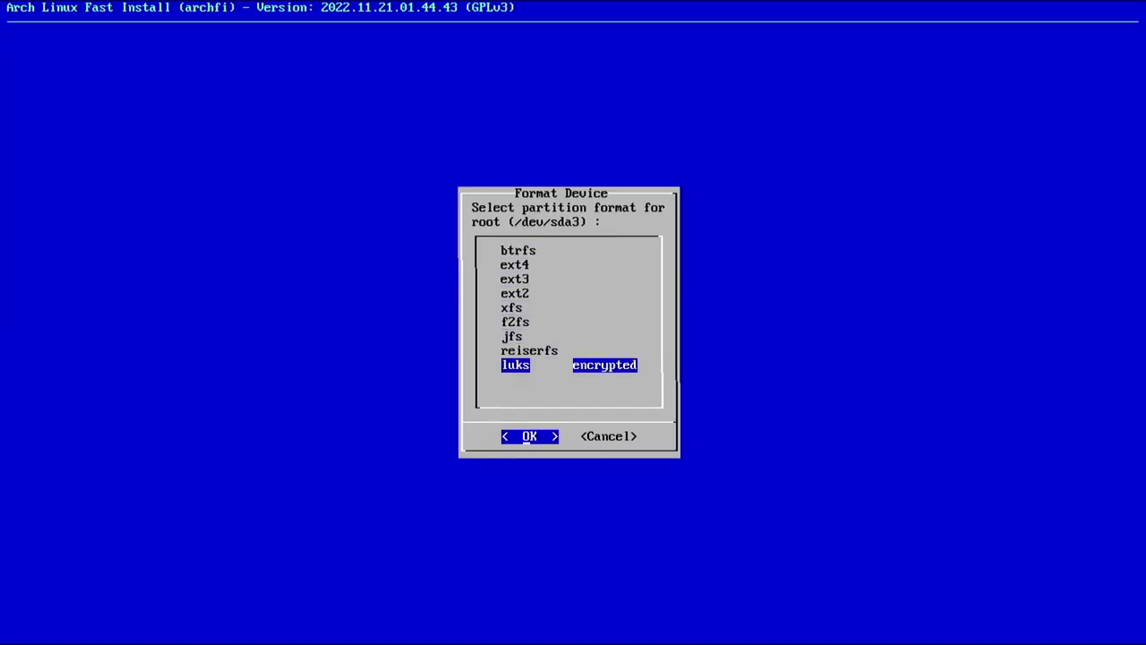
pyautogui.press('Return')
pyautogui.write('YES')
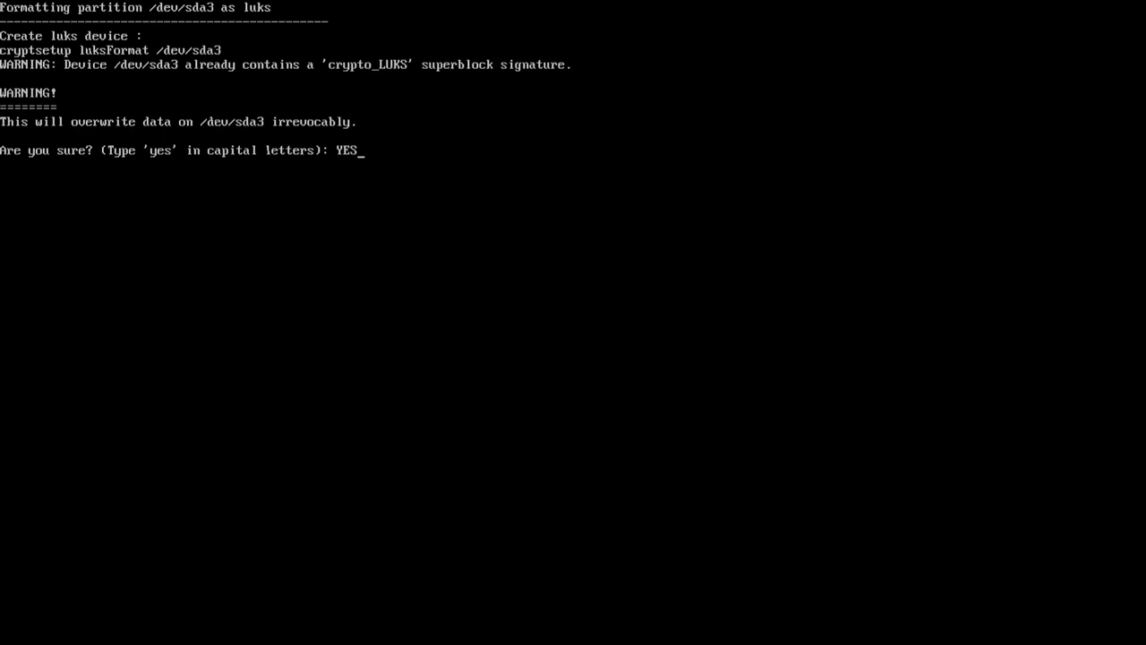
pyautogui.press('Return')
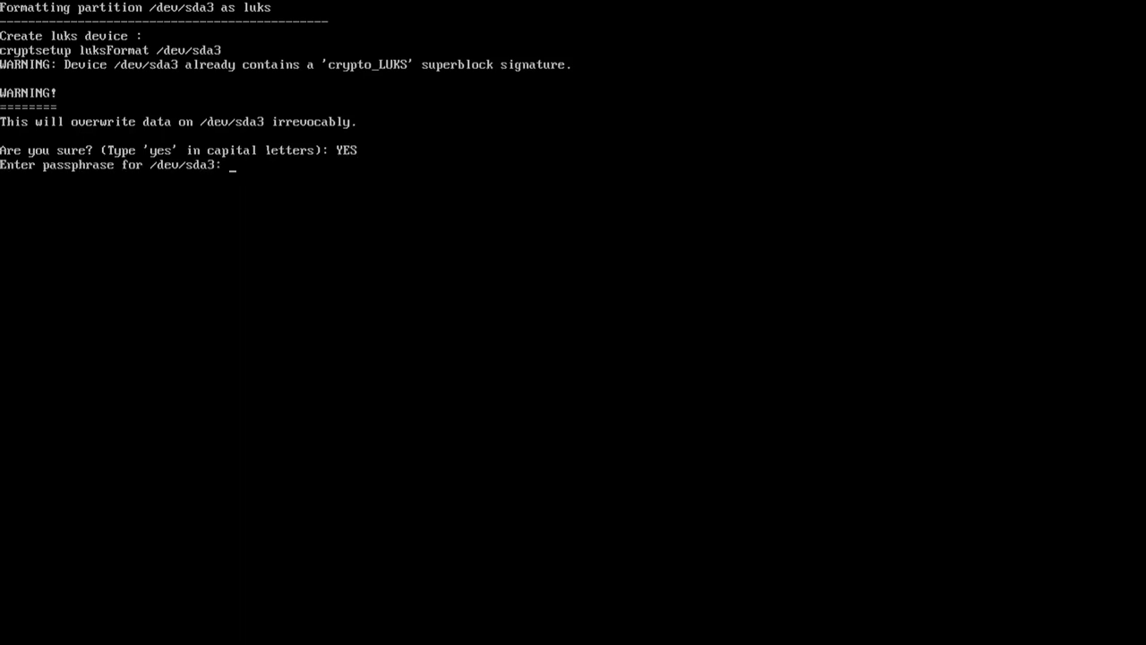
pyautogui.press('Return')
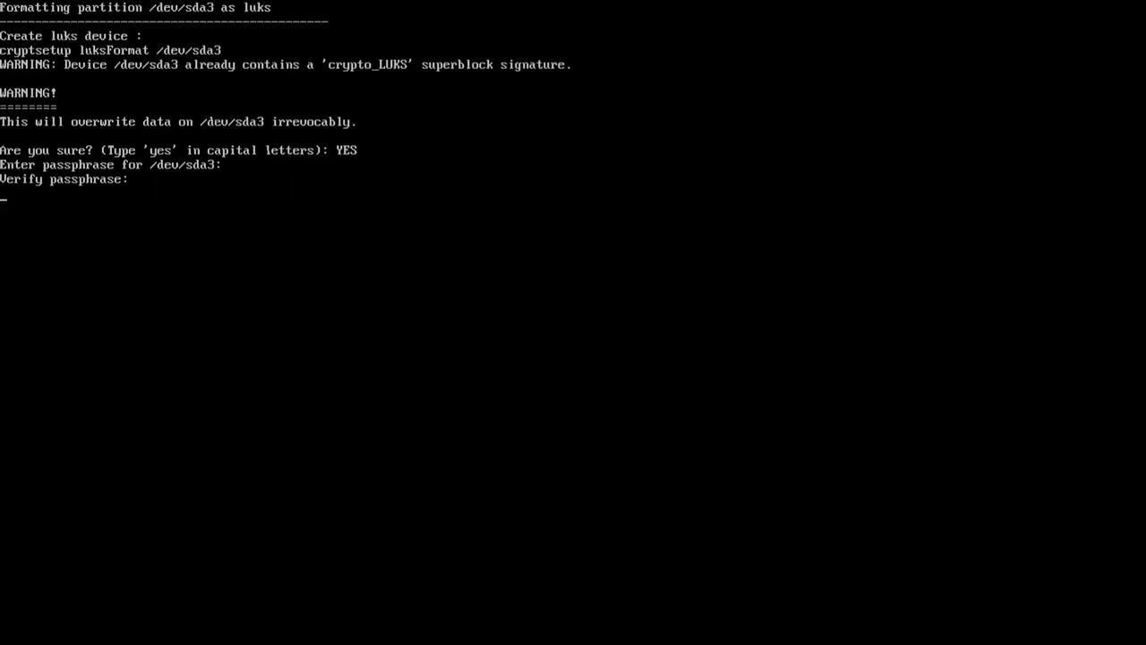
pyautogui.press('Return')
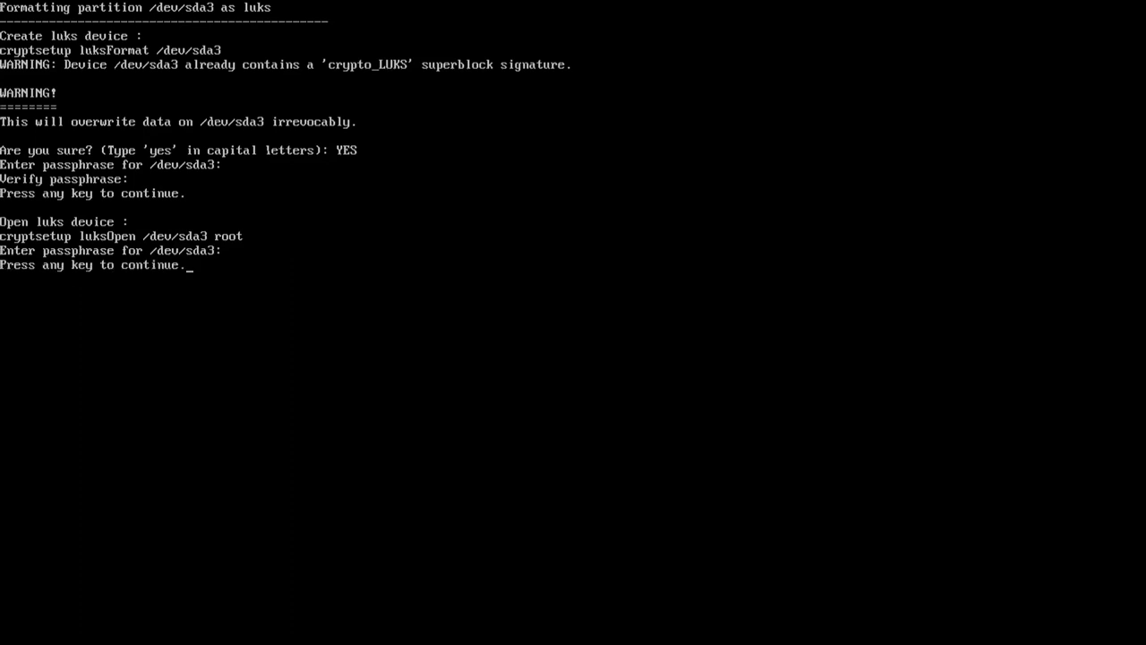
pyautogui.press('Return')
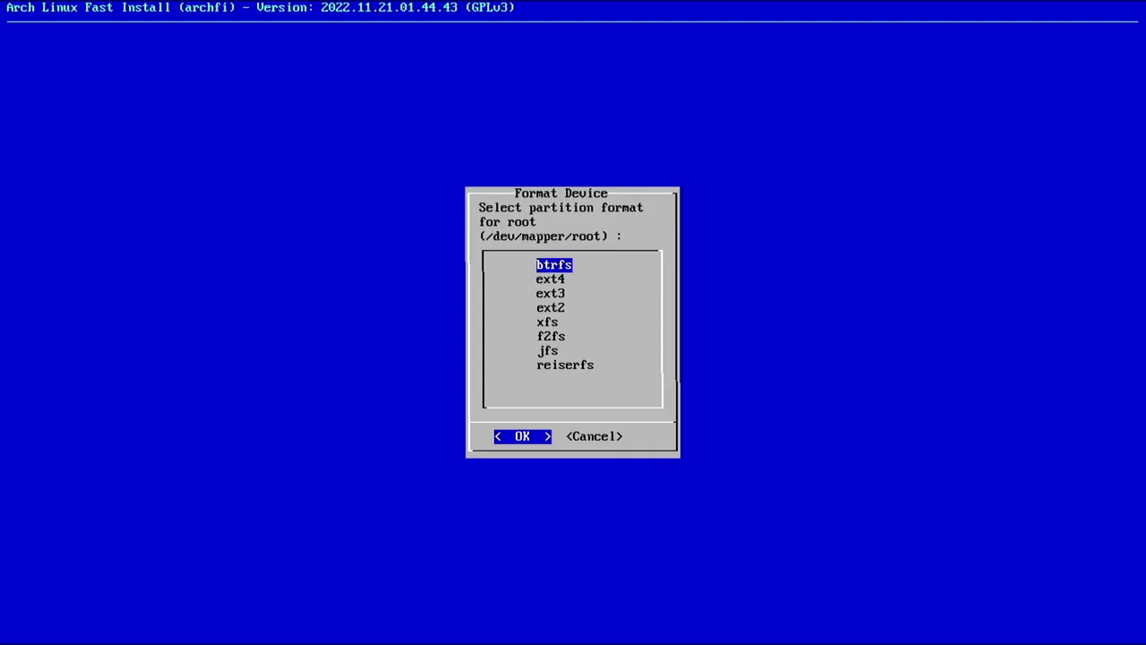
# Format the encrypted root as ext4 and mount the partitions
pyautogui.press('Down')
pyautogui.press('Up')
pyautogui.press('Down')
pyautogui.press('Up')
pyautogui.press('Down')
pyautogui.press('Return')
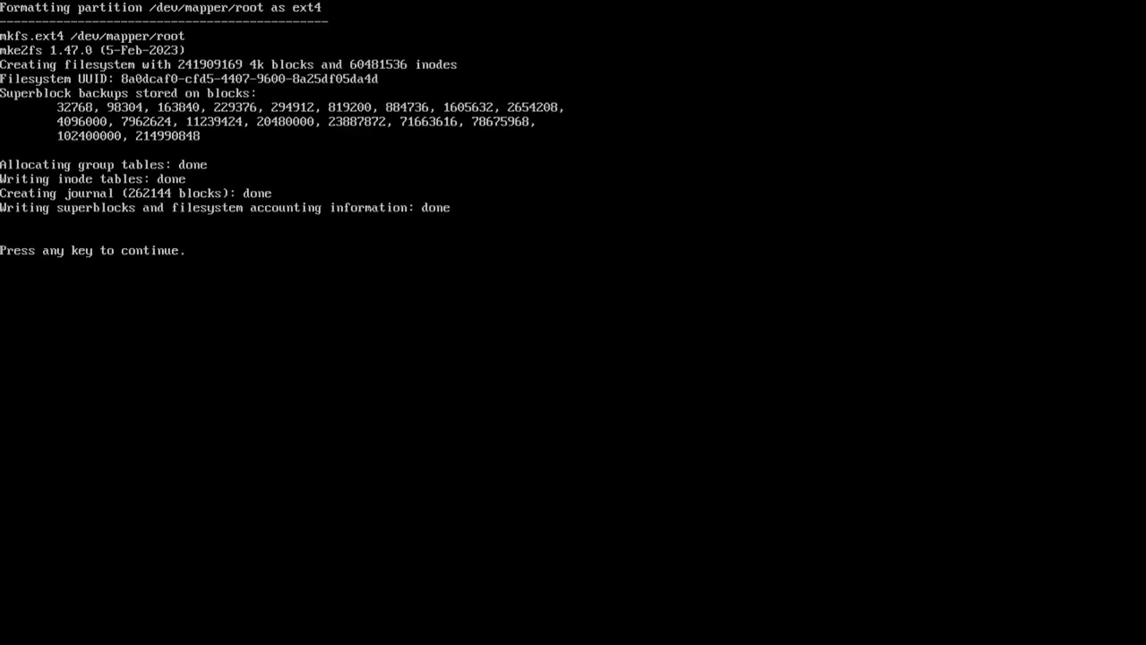
pyautogui.press('Return')
pyautogui.press('Return')
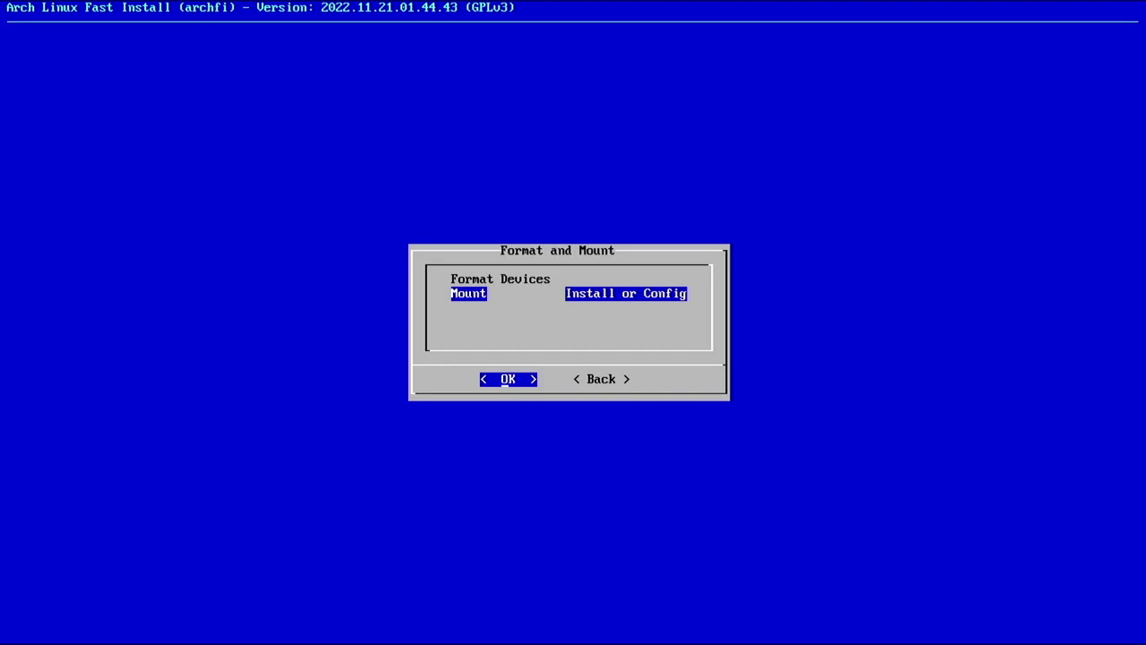
pyautogui.press('Return')
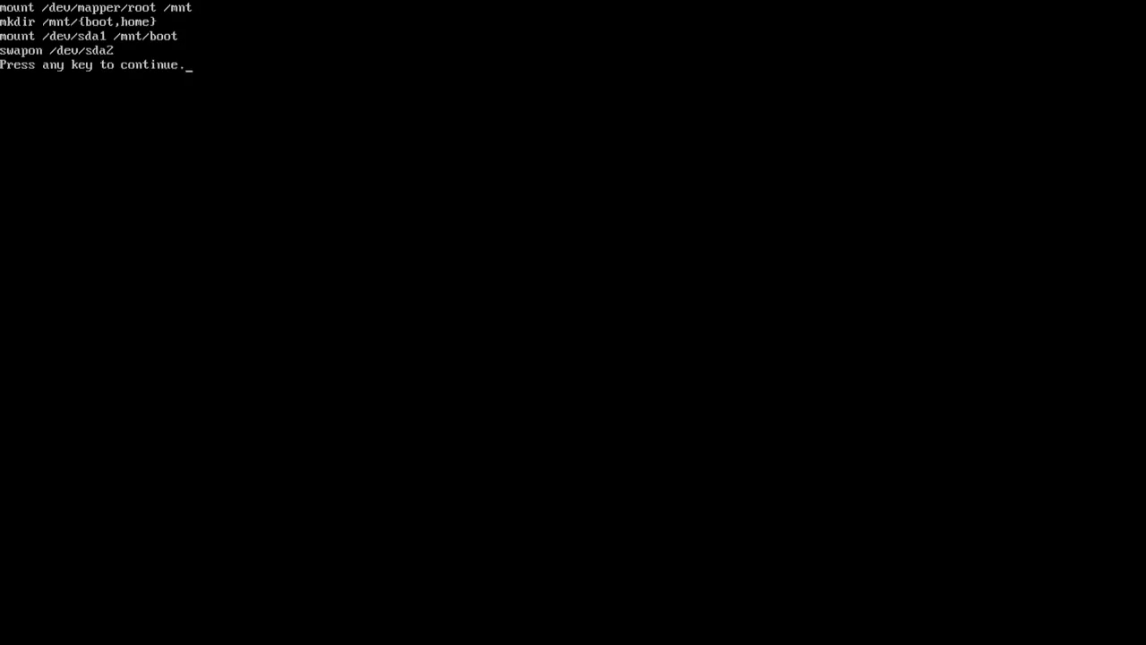
pyautogui.press('Return')
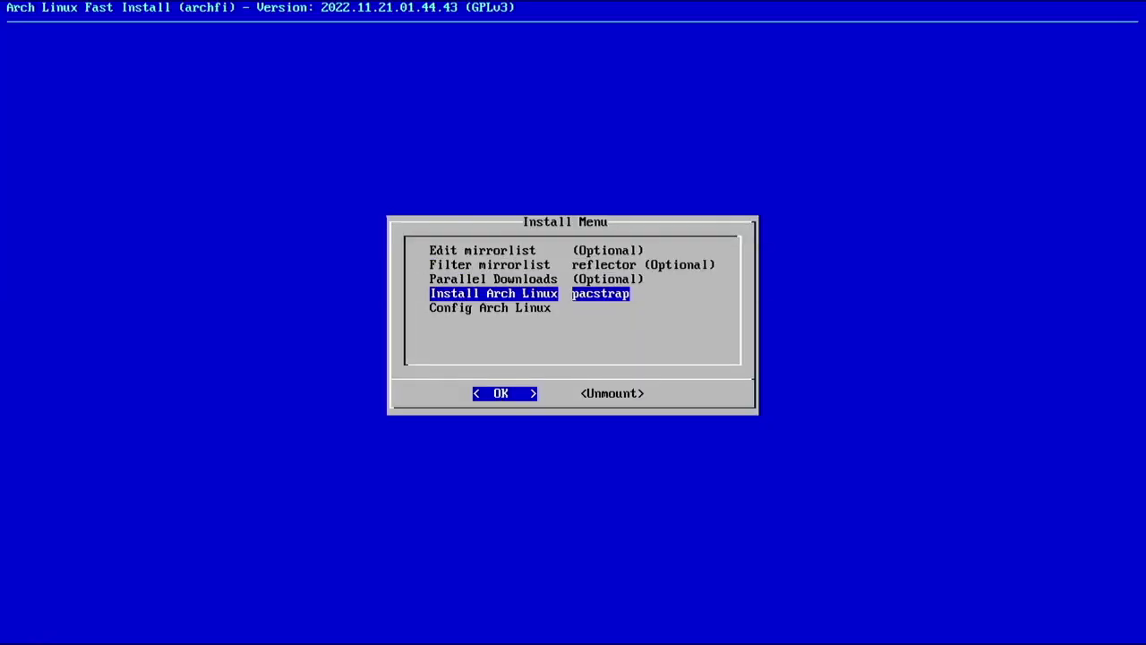
# Install the base system with the linux kernel, linux-firmware and dosfstools
pyautogui.press('Return')
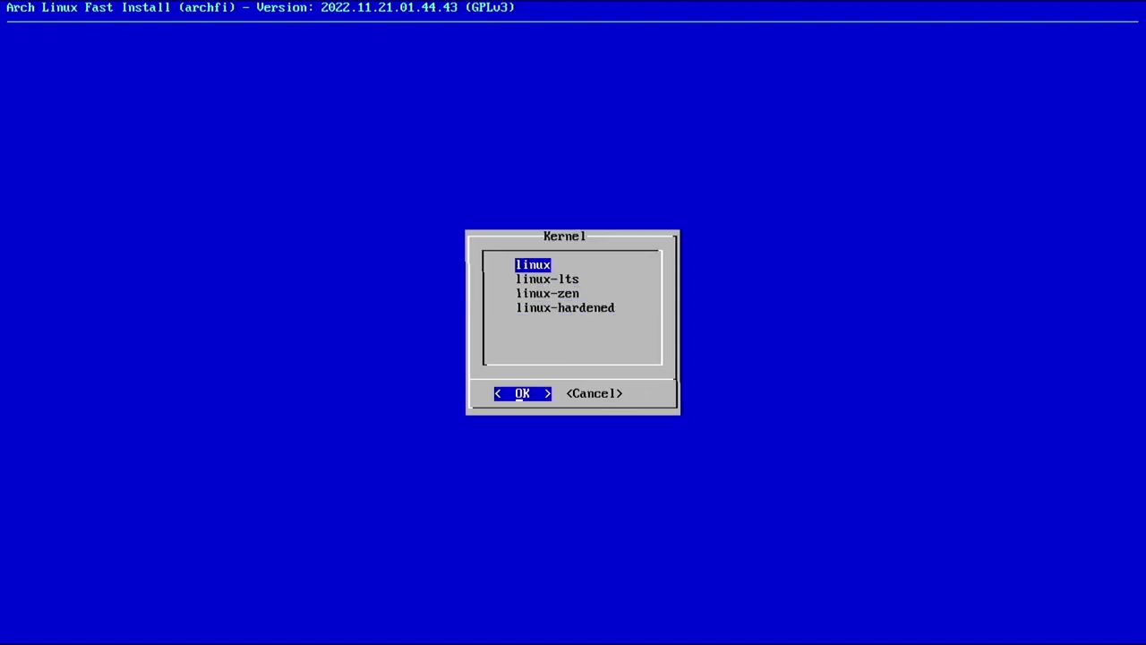
pyautogui.press('Return')
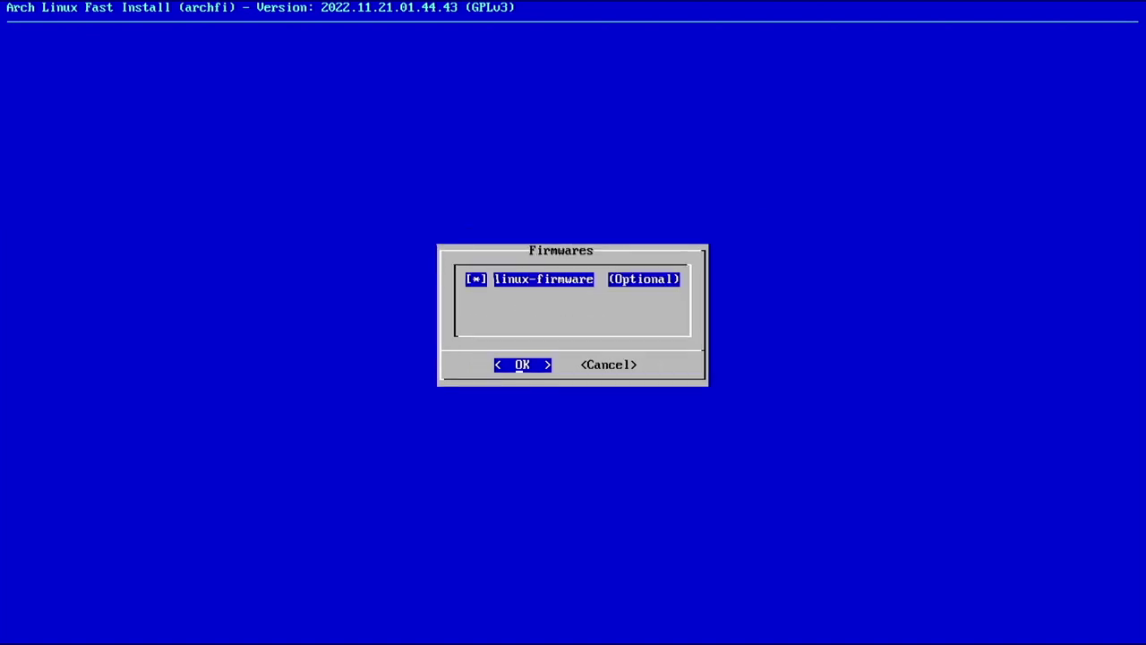
pyautogui.press('Return')
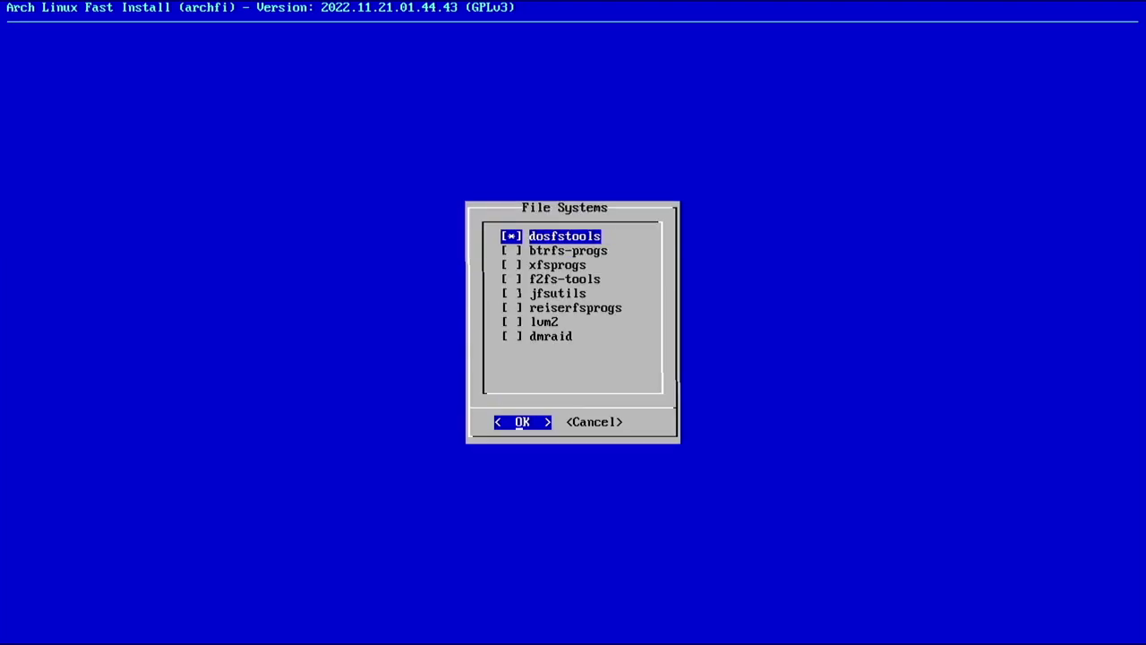
pyautogui.press('Down')
pyautogui.press('Down')
pyautogui.press('Down')
pyautogui.press('Down')
pyautogui.press('Down')
pyautogui.press('Down')
pyautogui.press('Down')
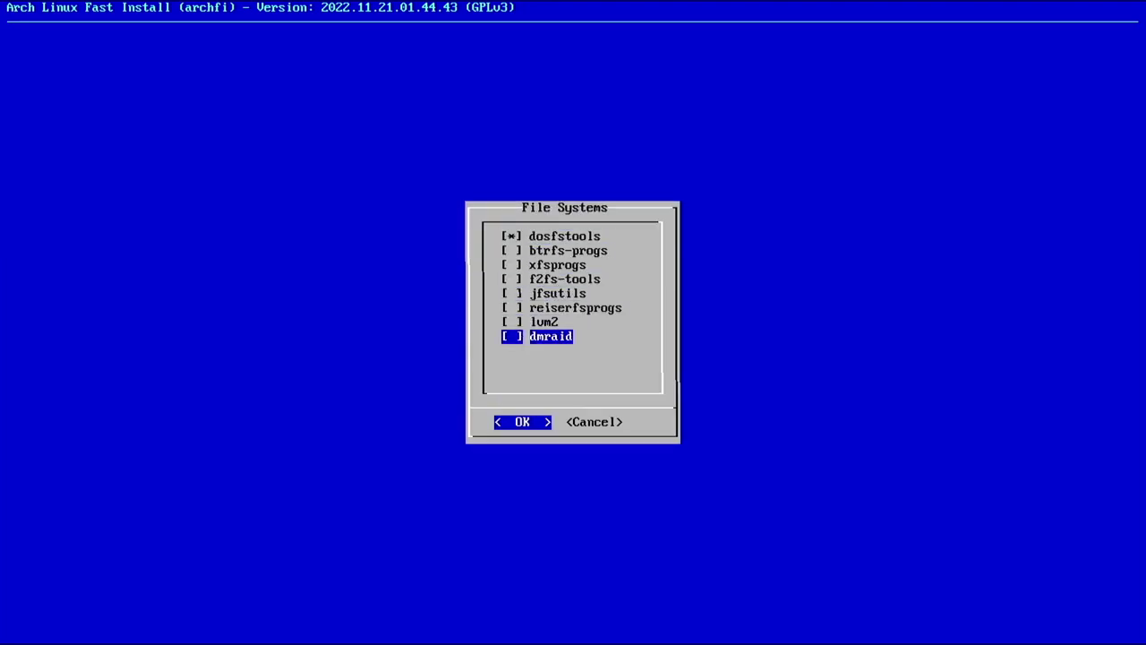
pyautogui.press('Return')
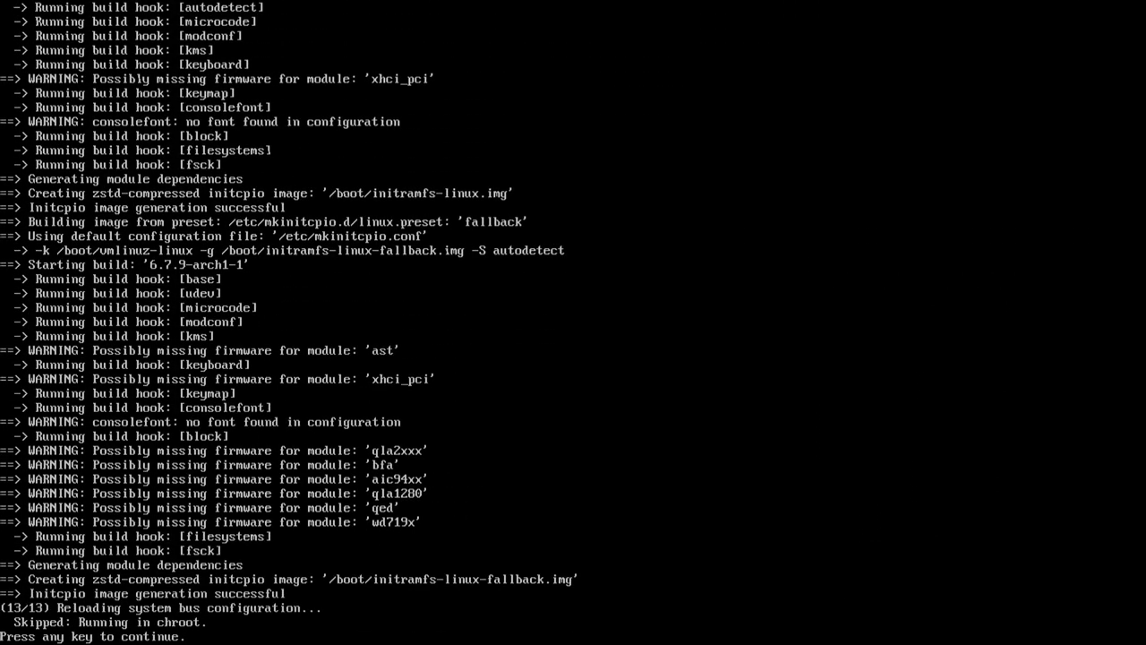
pyautogui.press('Return')
# Keep the parallel downloads setting at 5
pyautogui.press('Up')
pyautogui.press('Up')
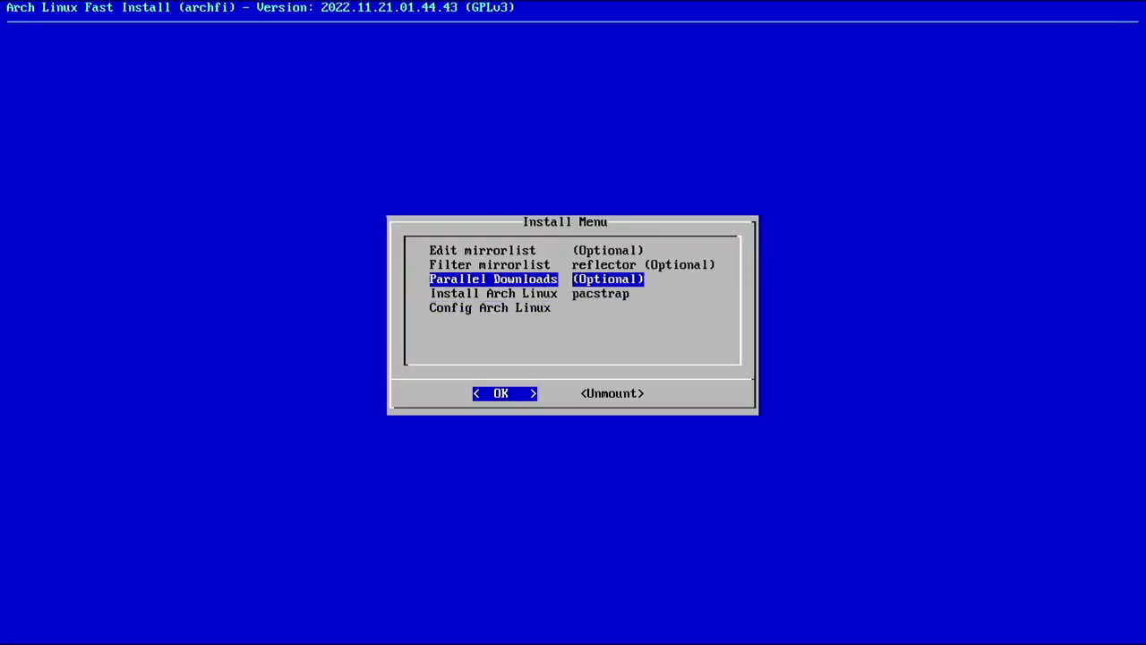
pyautogui.press('Return')
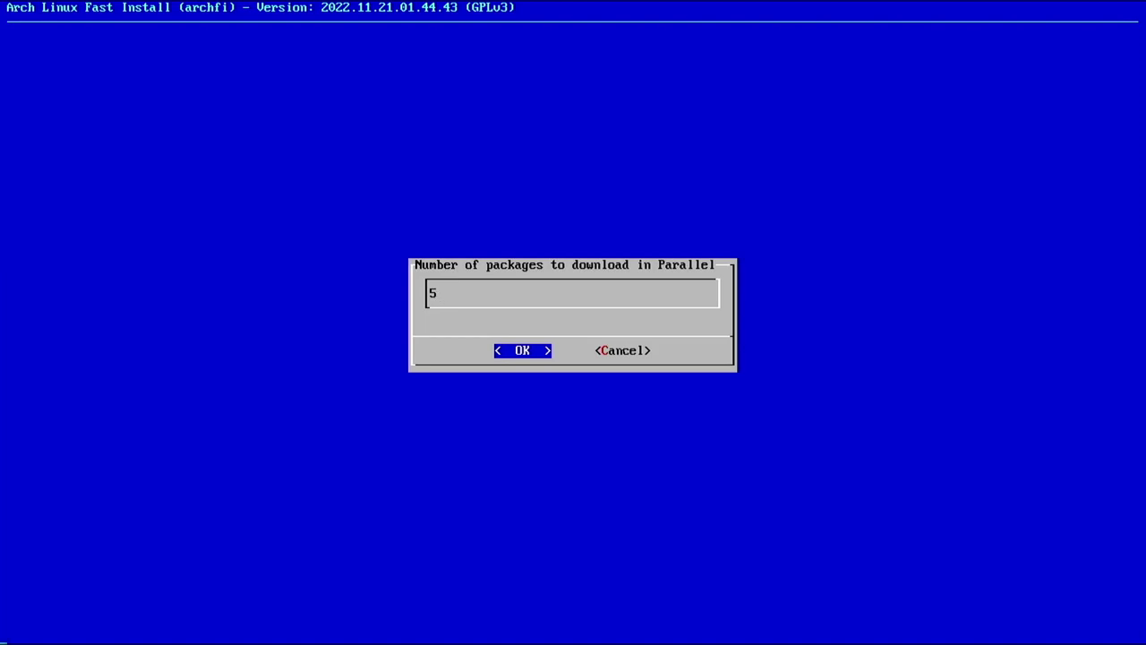
pyautogui.press('Return')
pyautogui.press('Down')
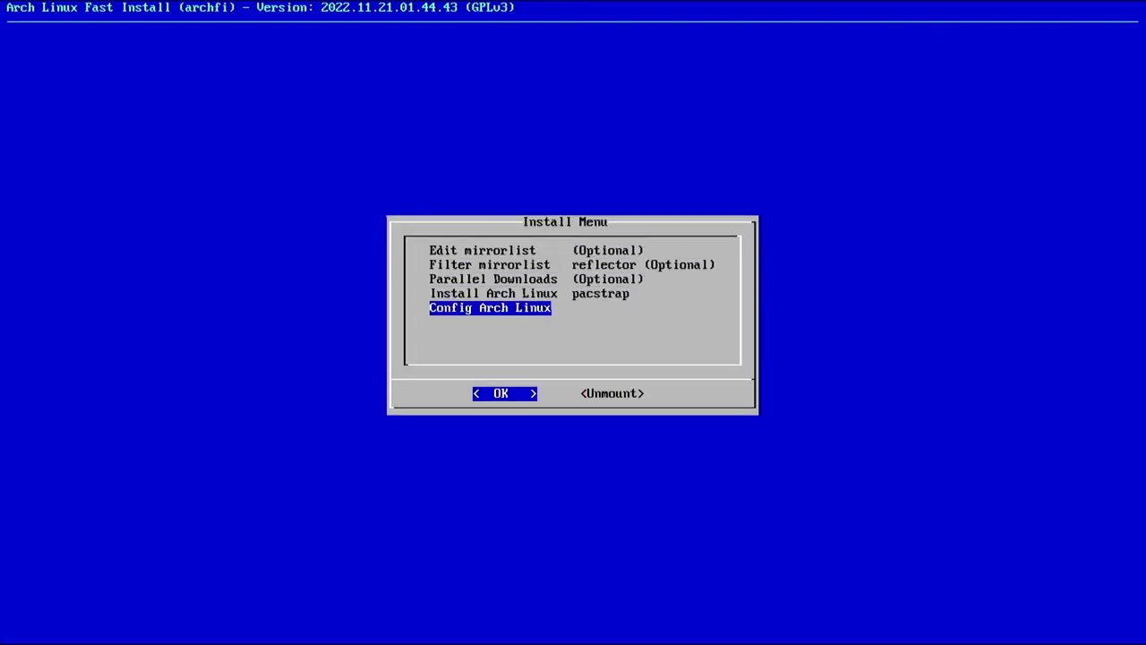
# Change the computer name by appending -plasma6 to the default name
pyautogui.press('Return')
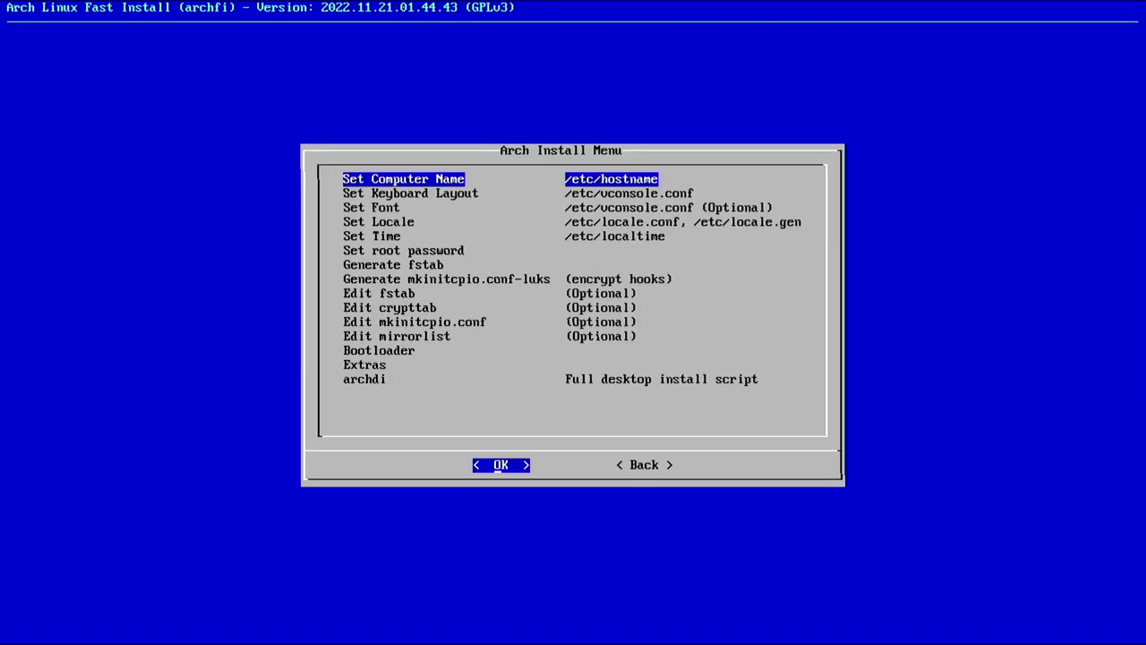
pyautogui.press('Return')
pyautogui.press('BackSpace')
pyautogui.press('BackSpace')
pyautogui.press('BackSpace')
pyautogui.press('BackSpace')
pyautogui.press('BackSpace')
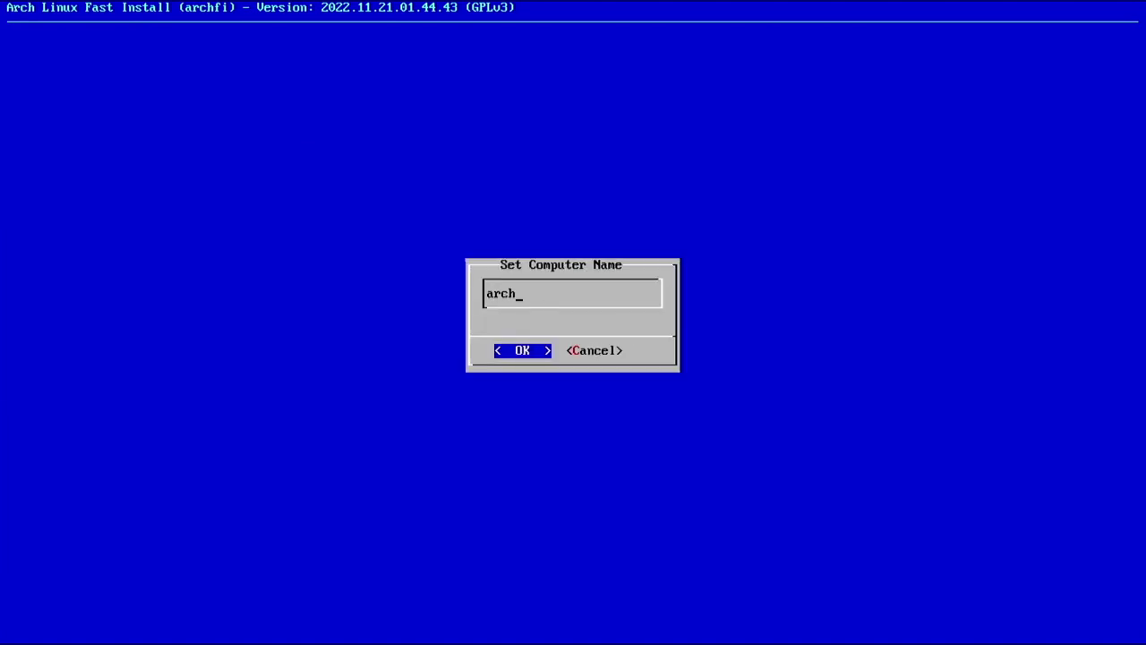
pyautogui.write('-plasma6')
pyautogui.press('Return')
pyautogui.press('Return')
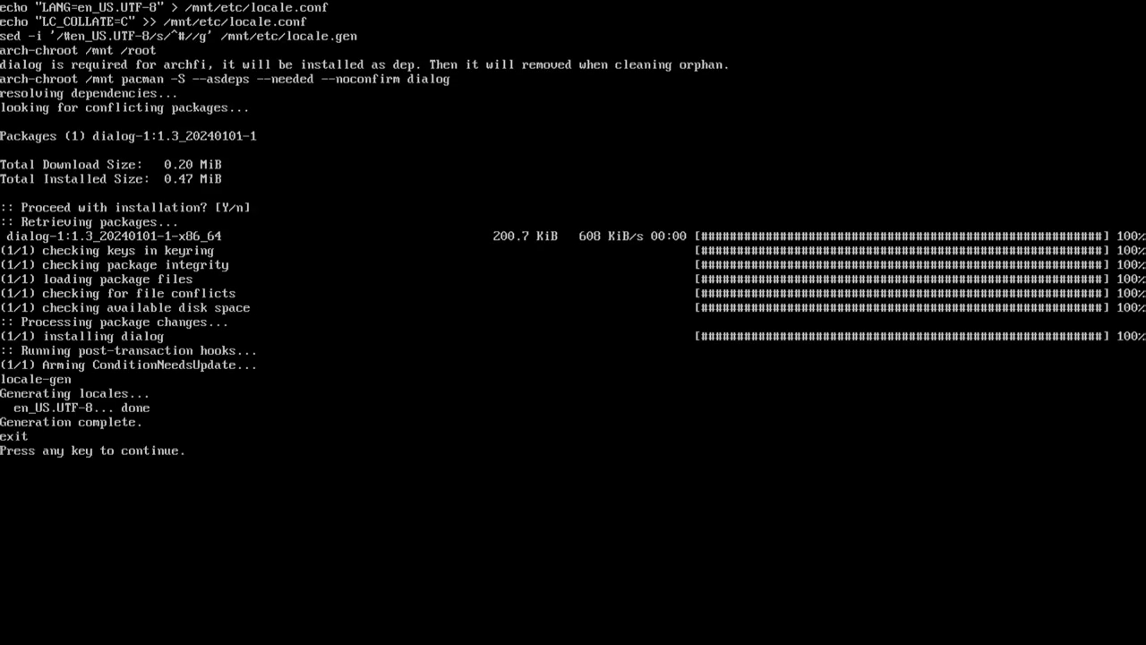
# Set the time zone to America/Los_Angeles with the hardware clock in local time
pyautogui.press('Return')
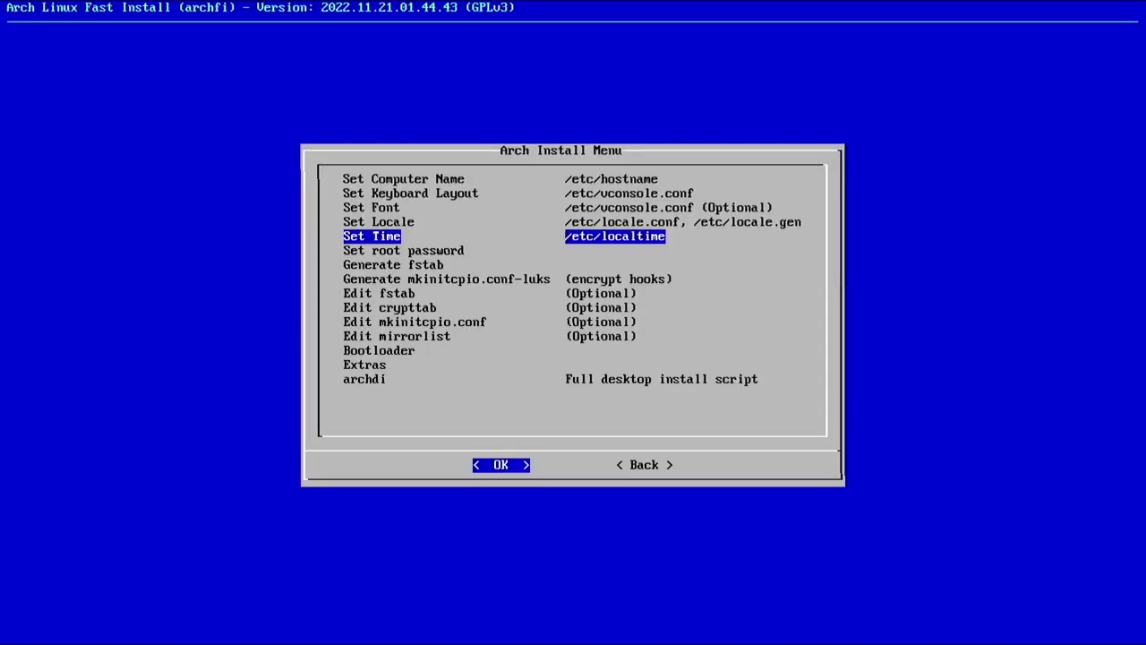
pyautogui.press('Return')
pyautogui.press('Down')
pyautogui.press('Return')
pyautogui.press('pagedown')
pyautogui.press('pagedown')
pyautogui.press('pagedown')
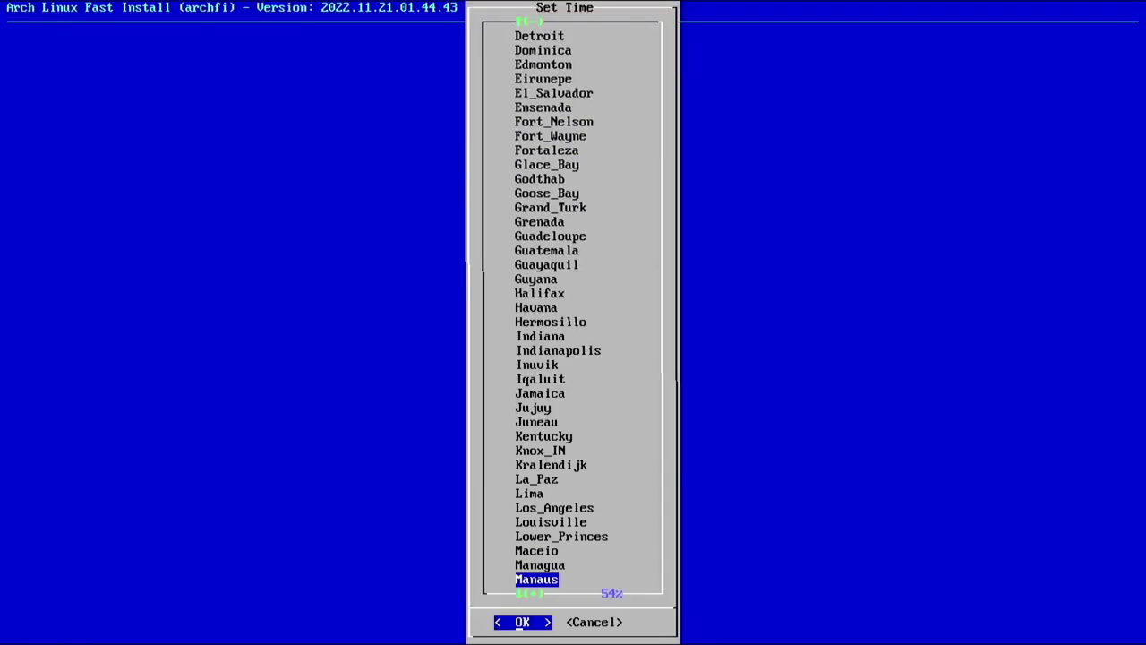
pyautogui.press('pagedown')
pyautogui.press('pageup')
pyautogui.press('pageup')
pyautogui.press('Up')
pyautogui.press('Up')
pyautogui.press('Up')
pyautogui.press('Up')
pyautogui.press('Up')
pyautogui.press('Up')
pyautogui.press('Up')
pyautogui.press('Up')
pyautogui.press('Down')
pyautogui.press('Down')
pyautogui.press('Down')
pyautogui.press('Down')
pyautogui.press('Down')
pyautogui.press('Down')
pyautogui.press('Down')
pyautogui.press('Down')
pyautogui.press('Down')
pyautogui.press('Down')
pyautogui.press('Down')
pyautogui.press('Down')
pyautogui.press('Down')
pyautogui.press('Down')
pyautogui.press('Down')
pyautogui.press('Up')
pyautogui.press('Up')
pyautogui.press('Return')
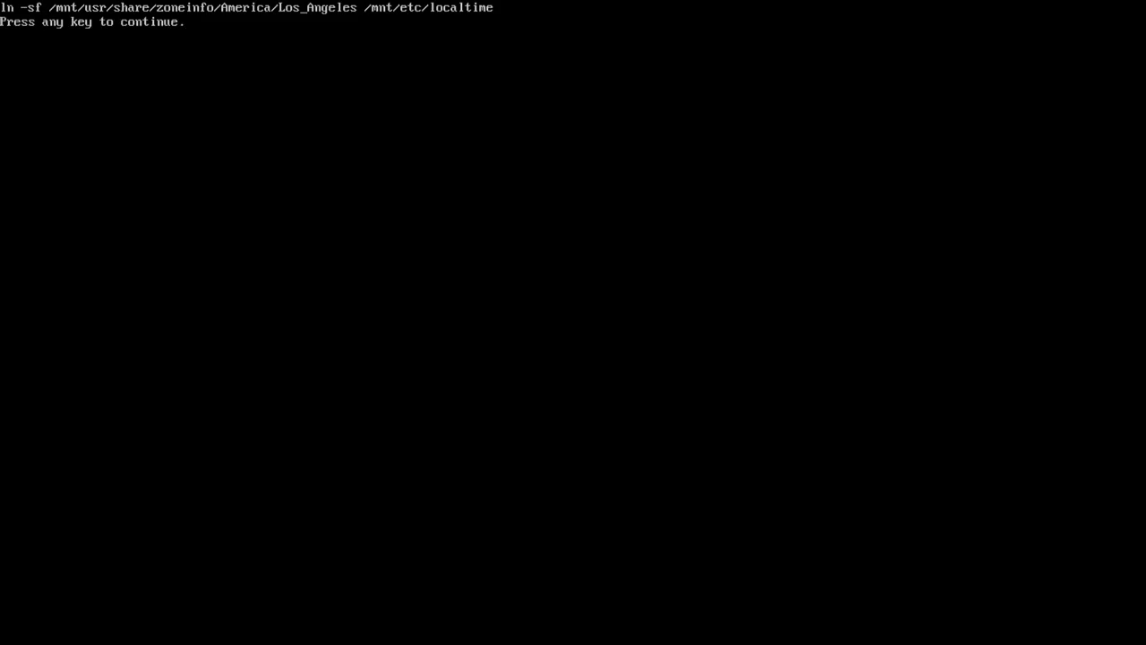
pyautogui.press('Return')
pyautogui.press('Return')
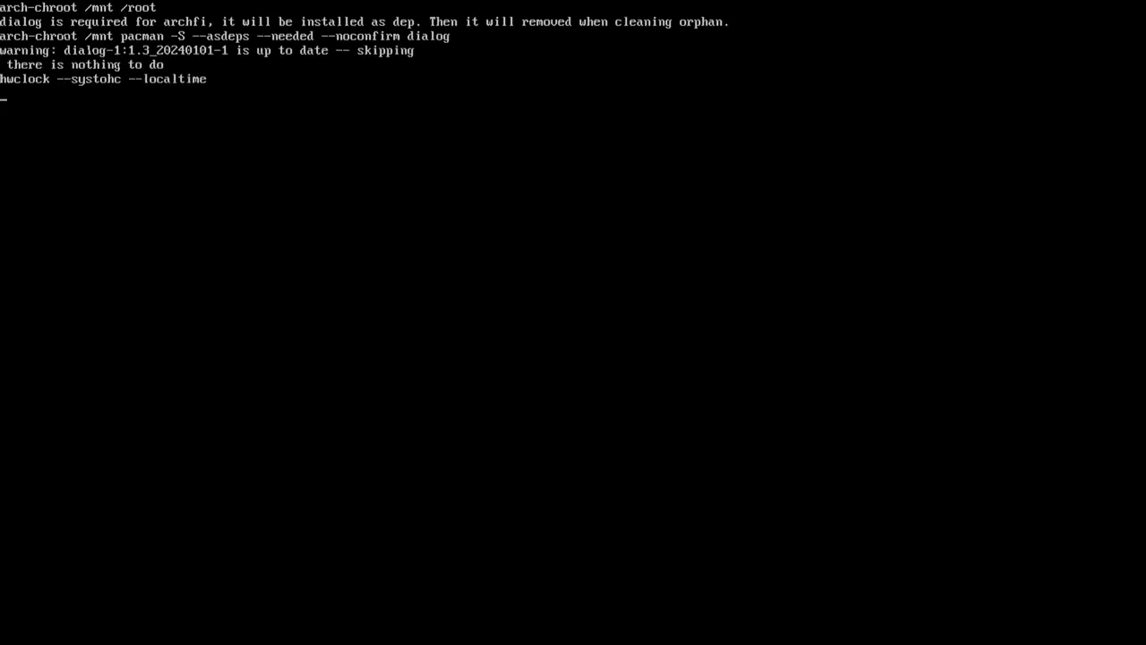
# Set and confirm the root password
pyautogui.press('Return')
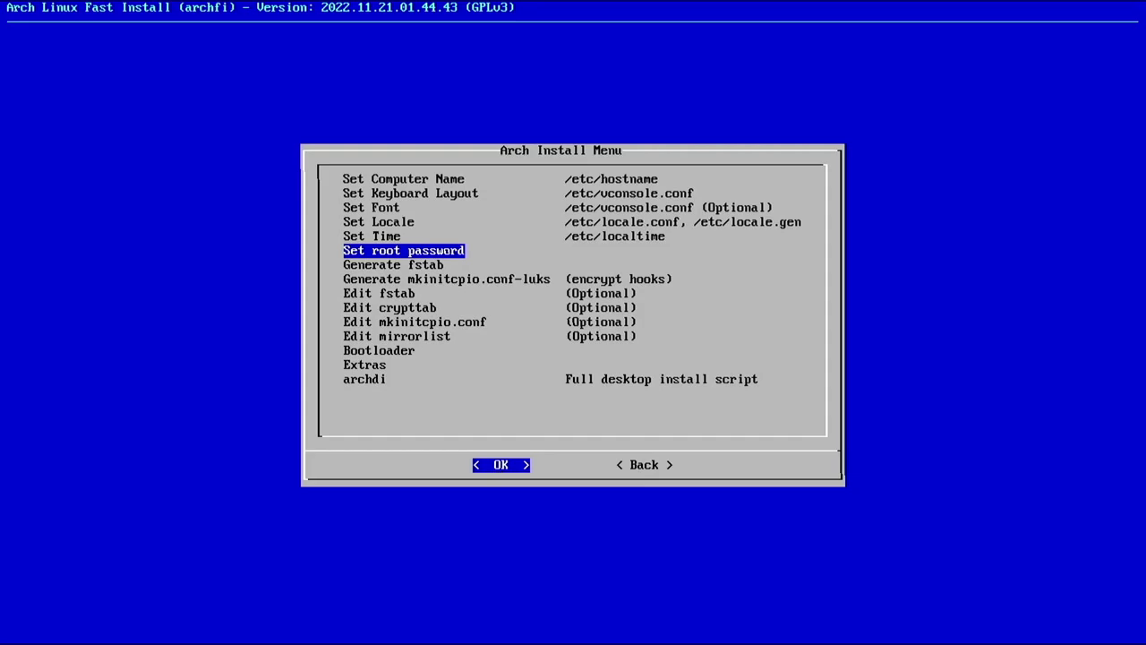
pyautogui.press('Return')
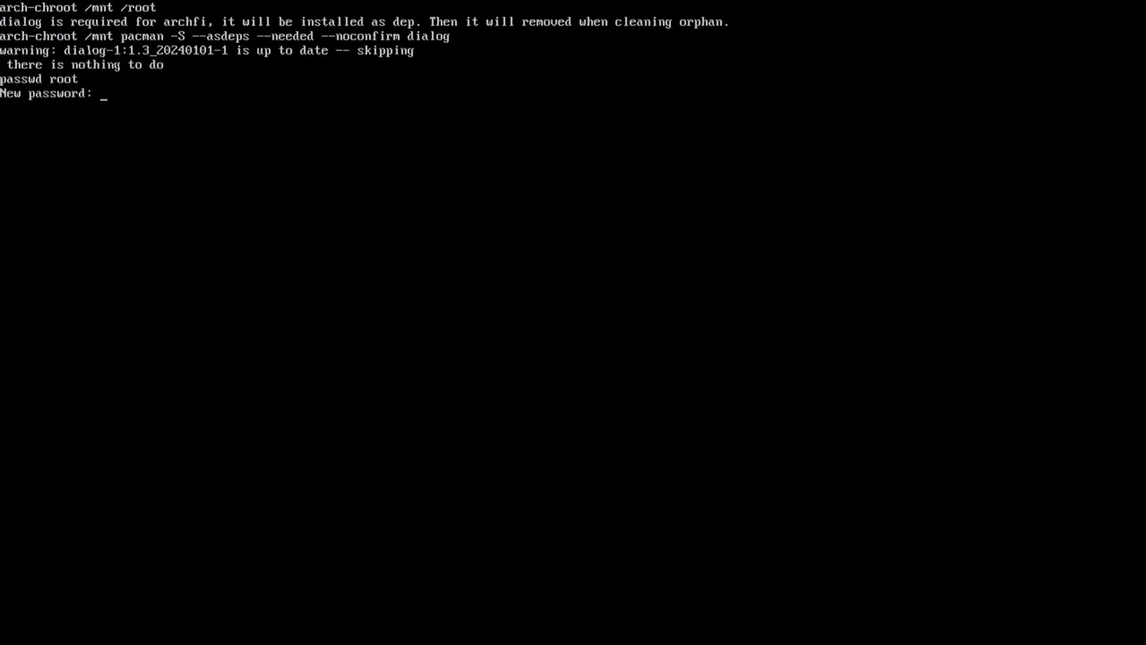
pyautogui.press('Return')
pyautogui.press('Return')
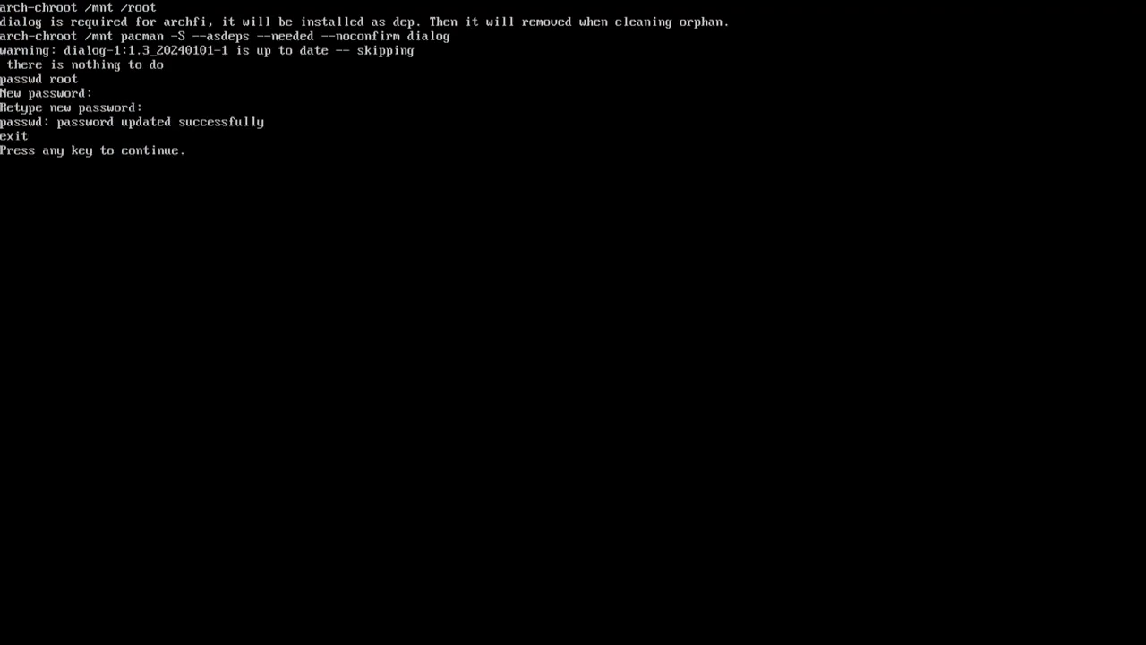
# Generate /mnt/etc/fstab using UUIDs
pyautogui.press('Return')
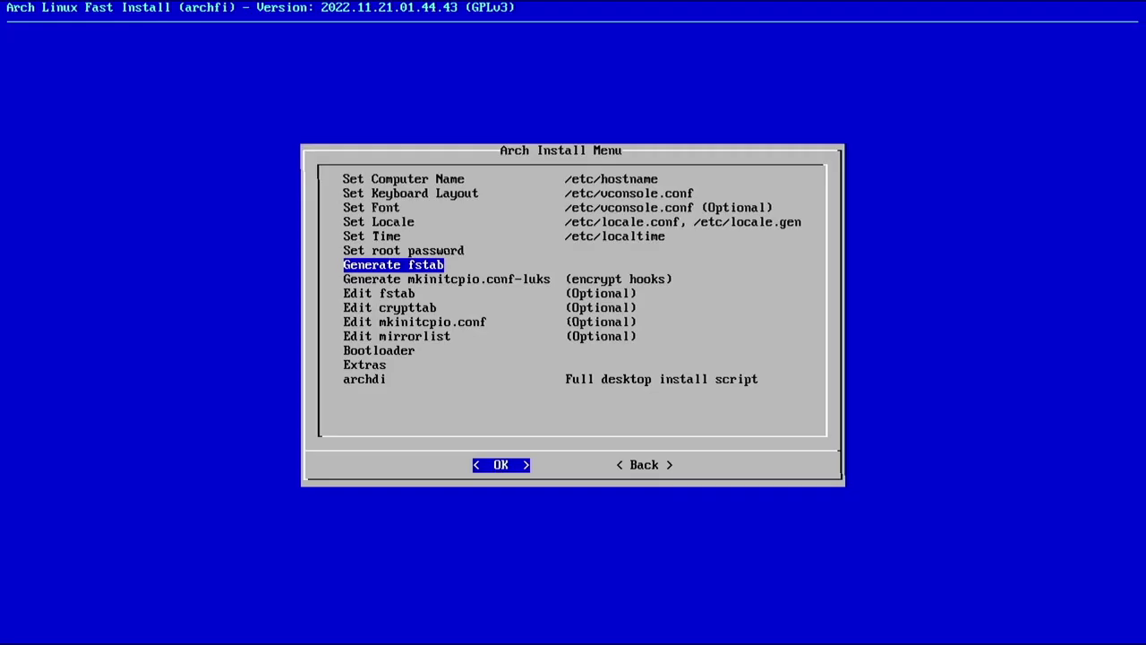
pyautogui.press('Return')
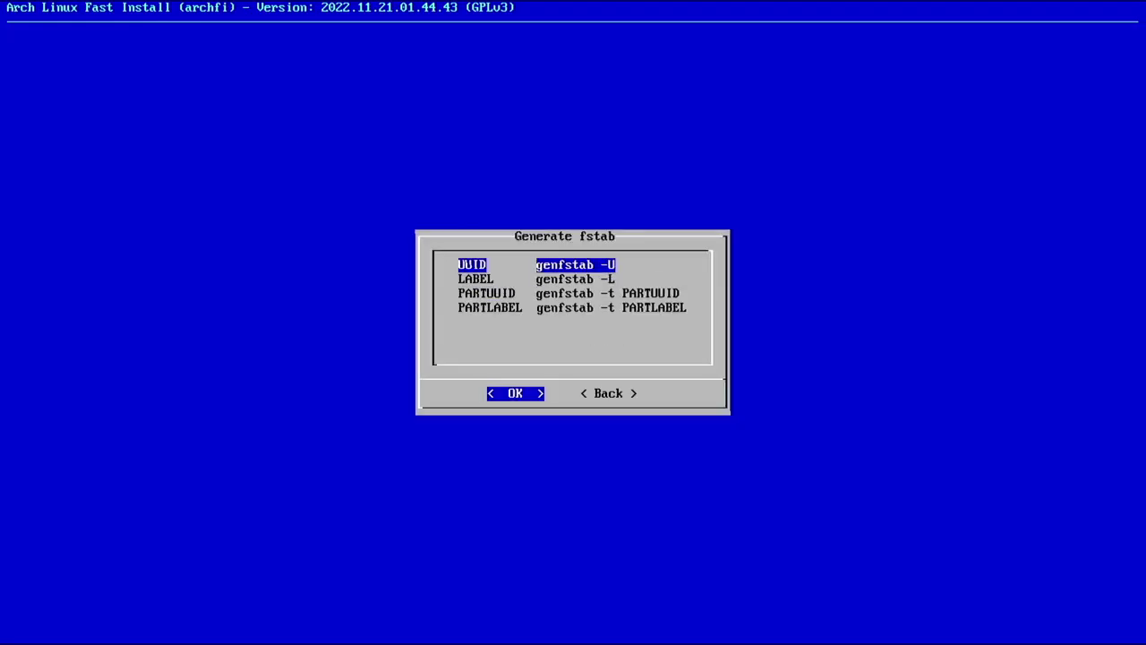
pyautogui.press('Return')
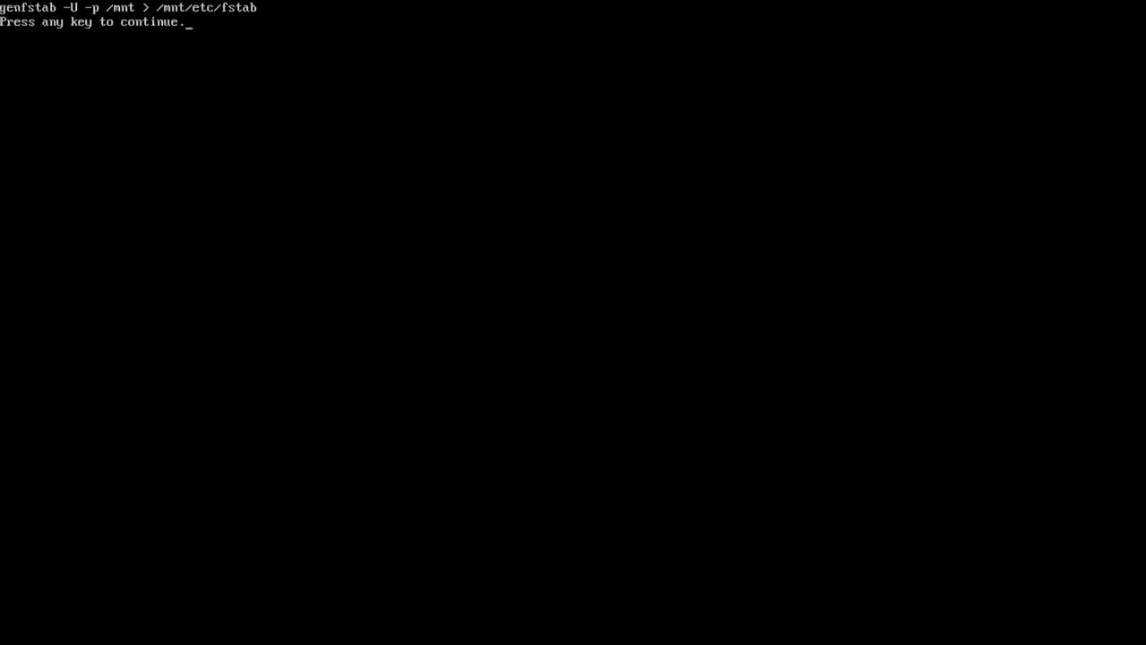
pyautogui.press('Return')
pyautogui.press('Return')
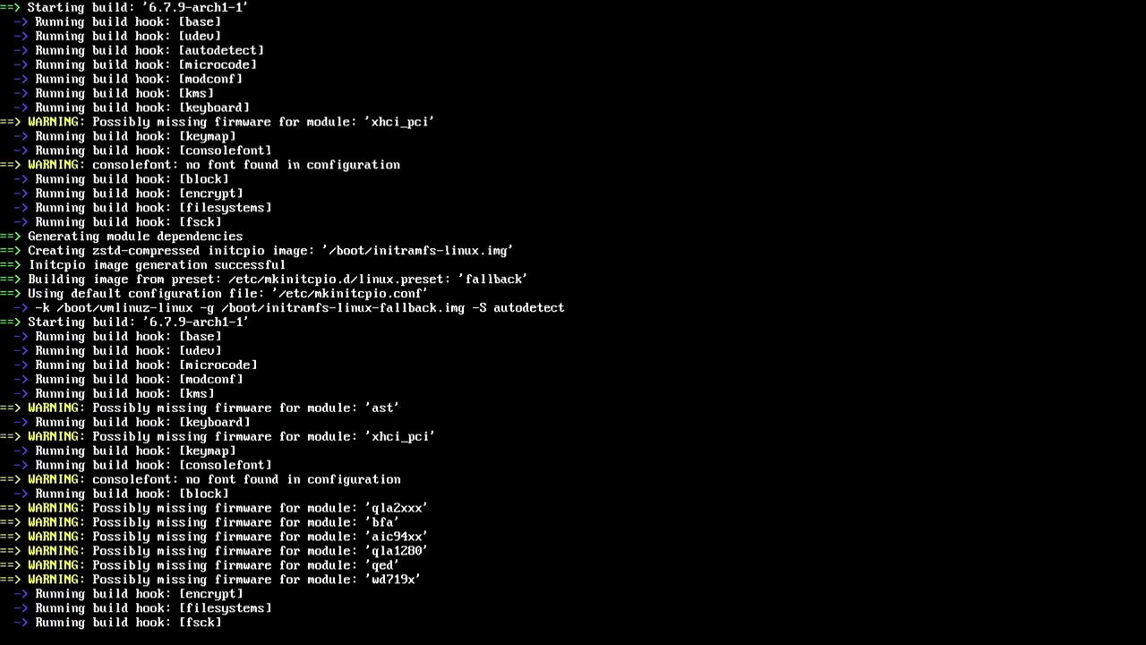
pyautogui.press('Return')
pyautogui.press('Up')
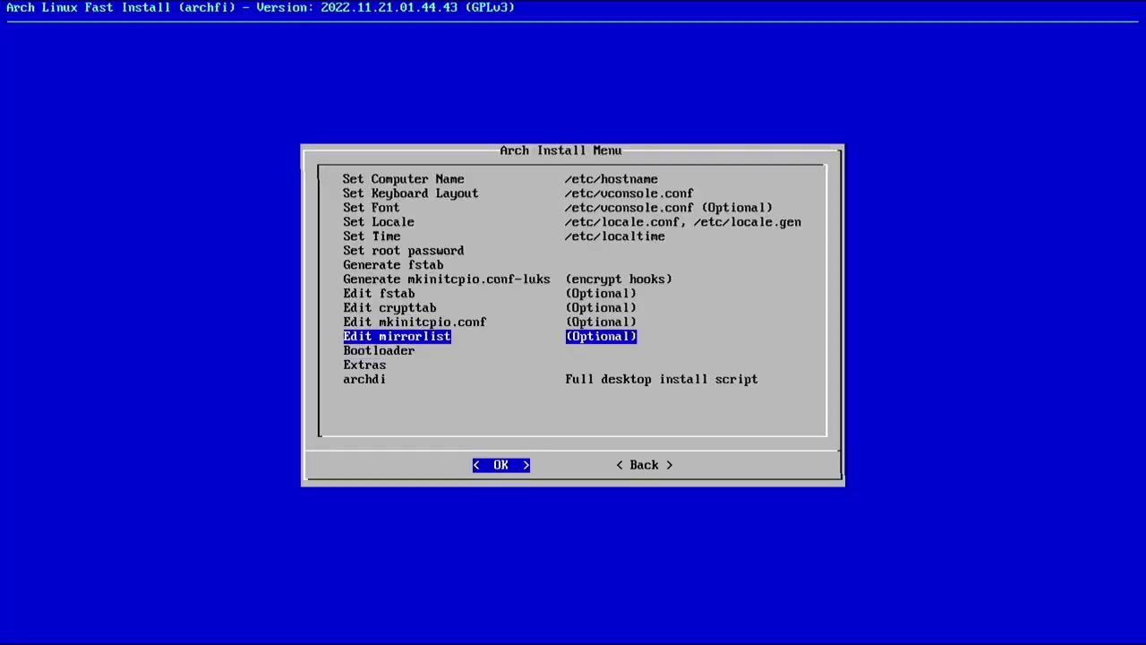
# Install GRUB with efibootmgr and add the encrypted root's cryptdevice to the kernel line
pyautogui.press('Up')
pyautogui.press('Up')
pyautogui.press('Up')
pyautogui.press('Down')
pyautogui.press('Down')
pyautogui.press('Down')
pyautogui.press('Down')
pyautogui.press('Return')
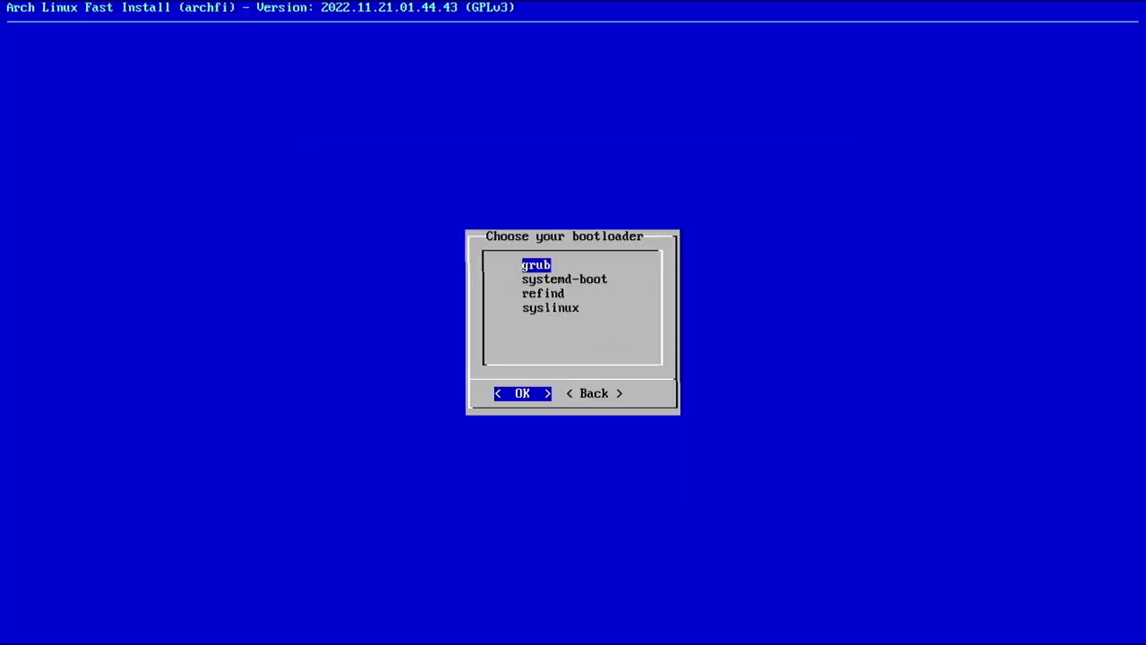
pyautogui.press('Return')
pyautogui.press('Return')
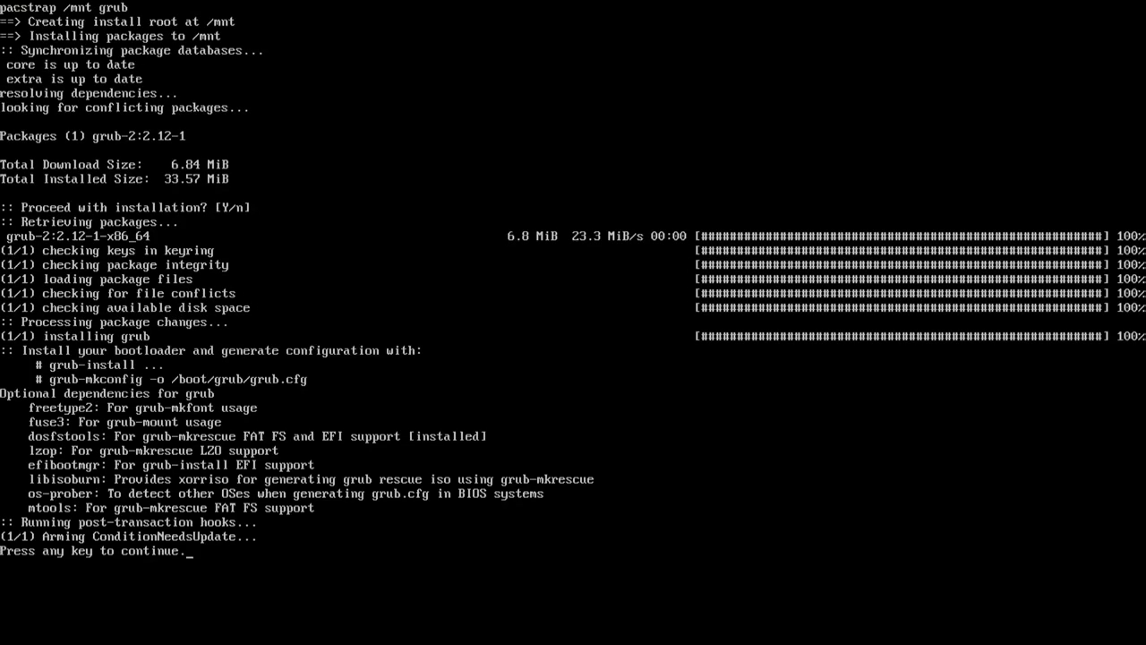
pyautogui.press('Return')
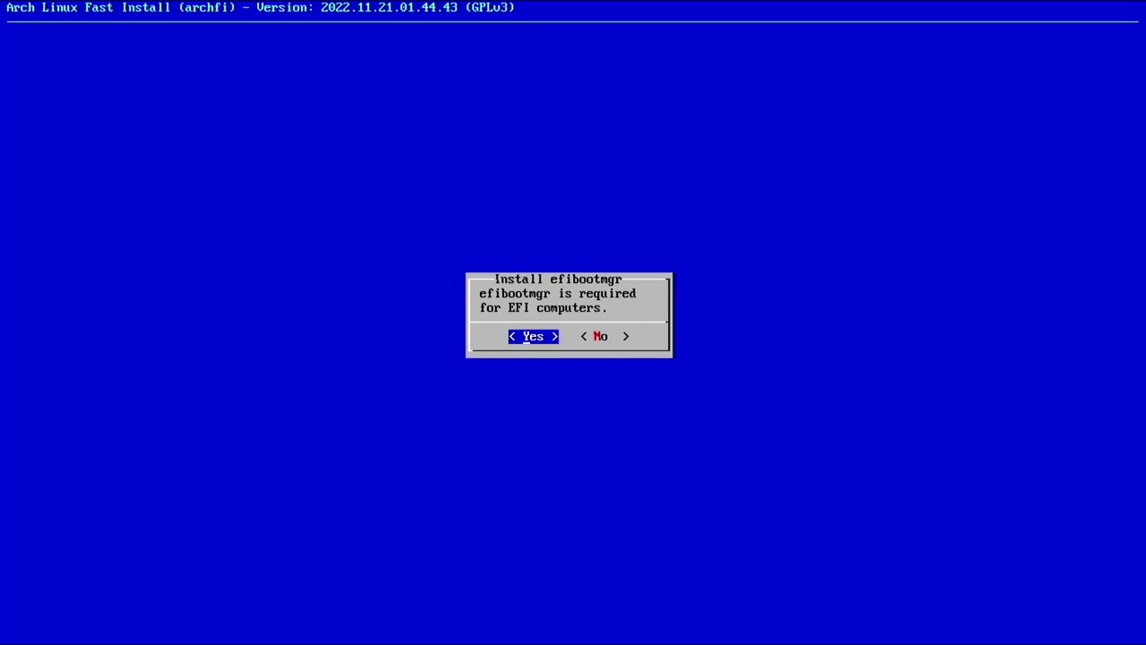
pyautogui.press('Return')
pyautogui.press('Return')
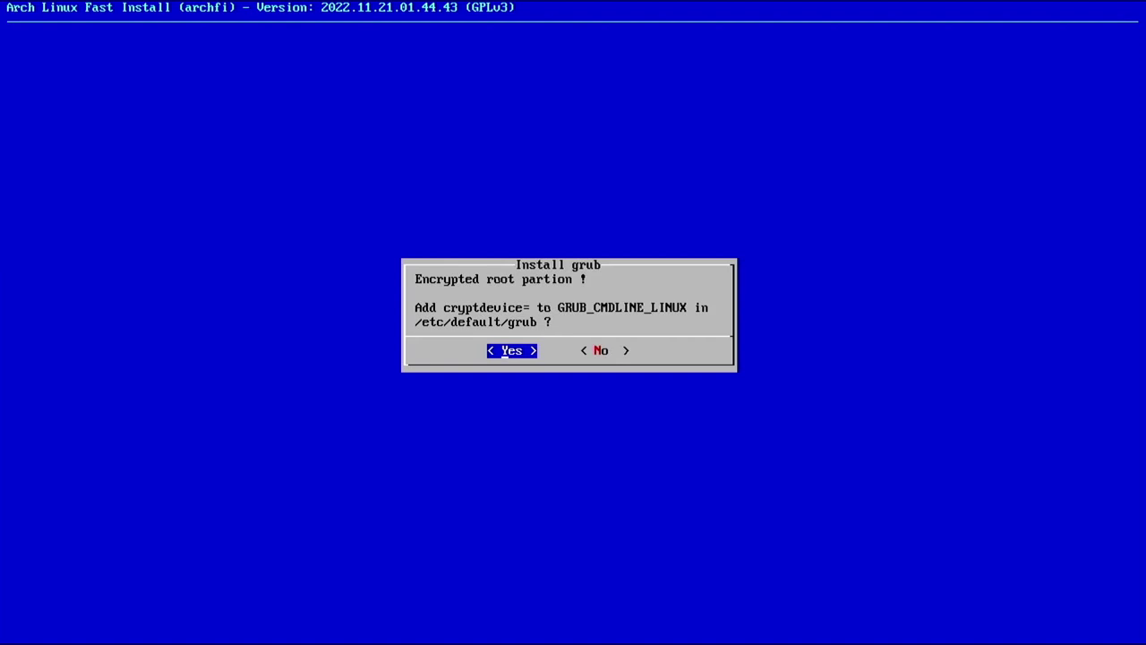
pyautogui.press('Return')
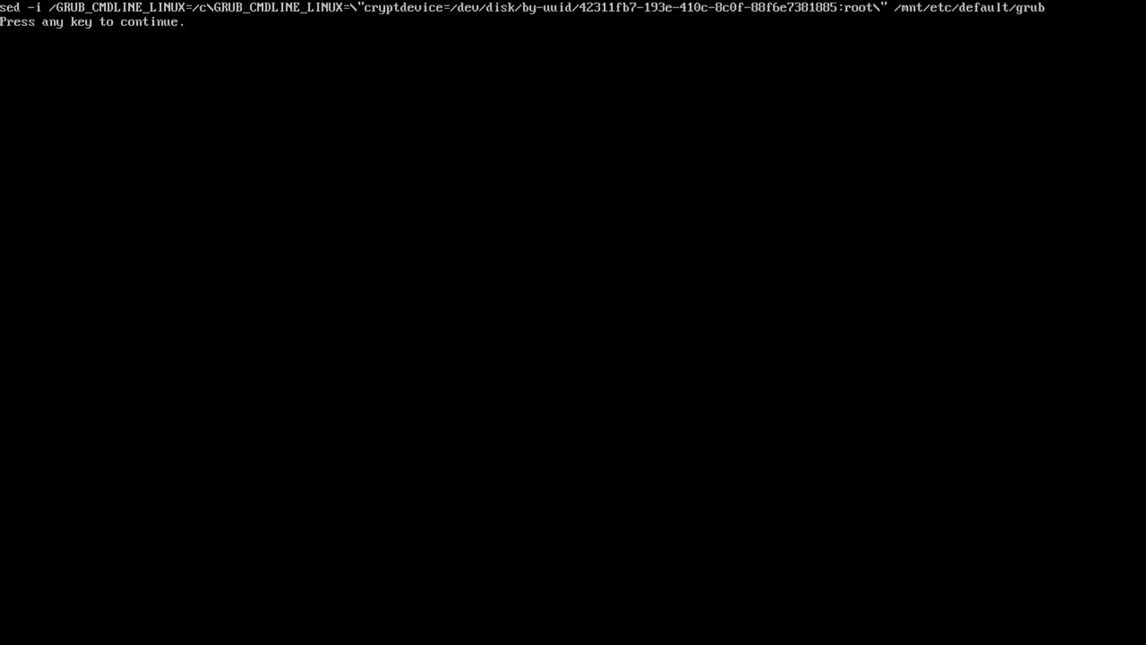
pyautogui.press('Return')
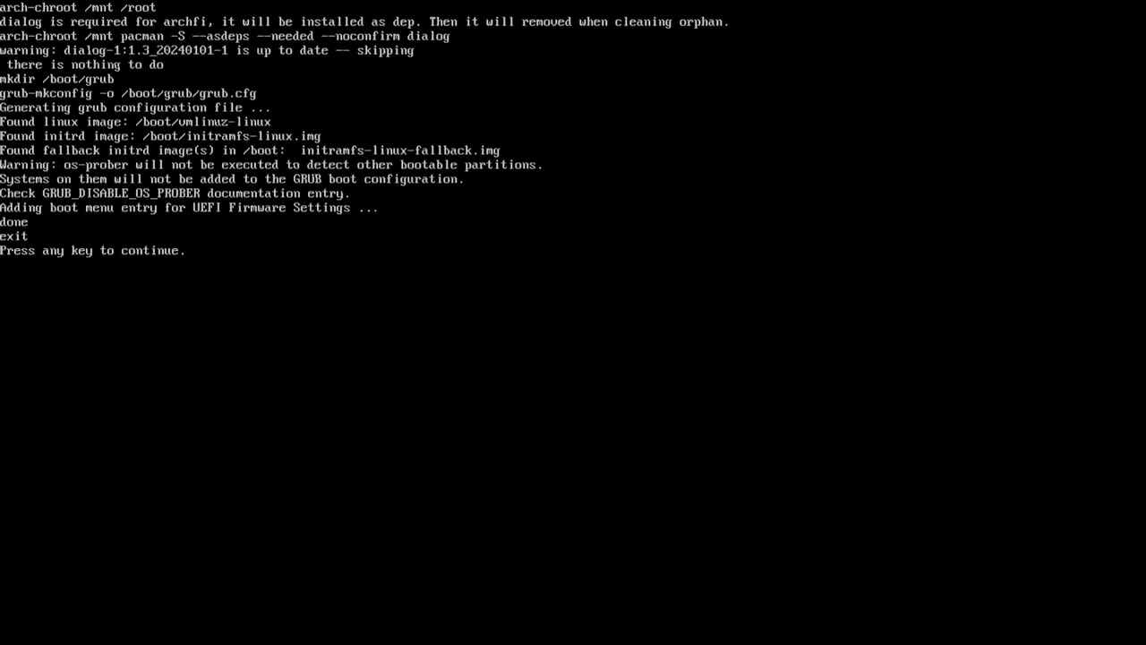
pyautogui.press('Return')
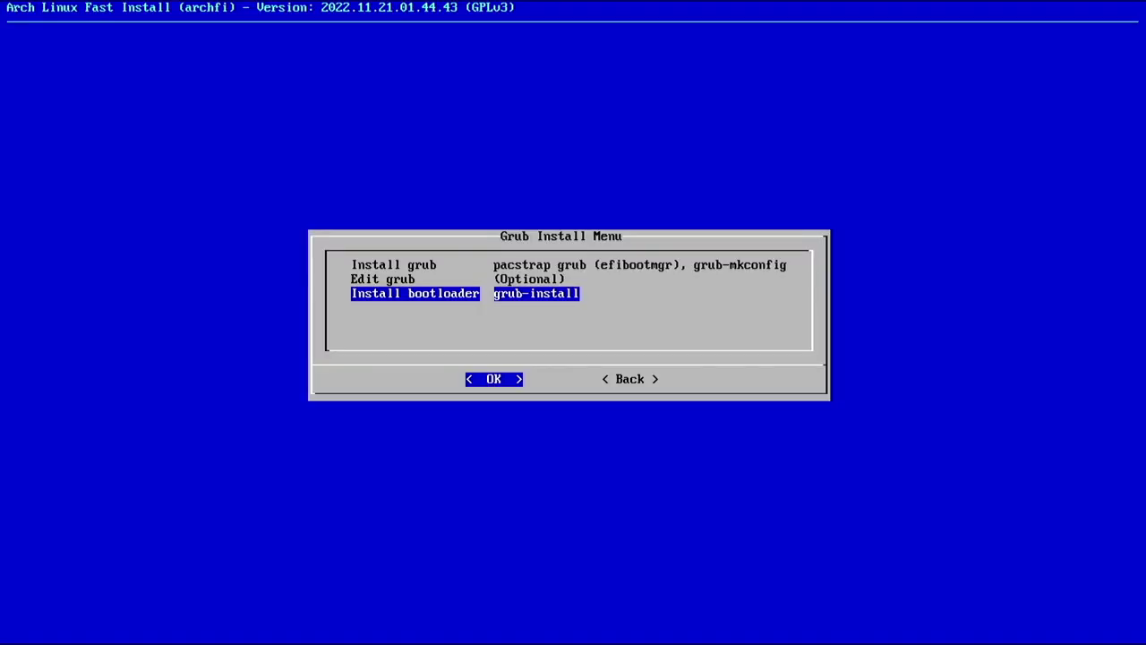
# Install the GRUB bootloader onto /dev/sda in EFI mode
pyautogui.press('Return')
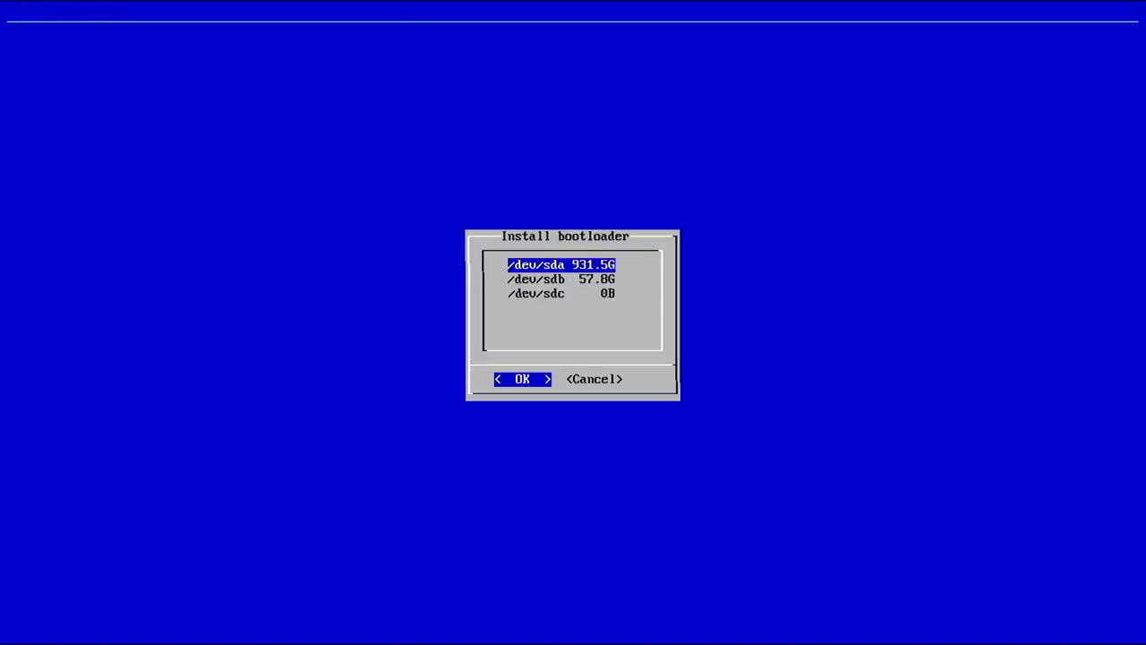
pyautogui.press('Return')
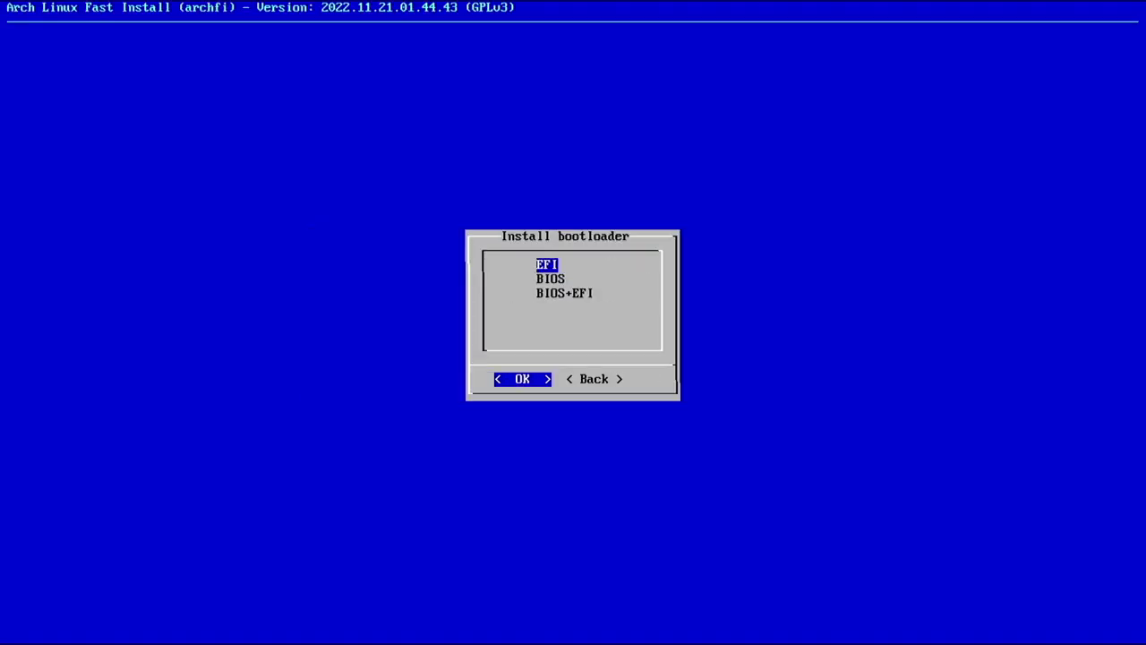
pyautogui.press('Return')
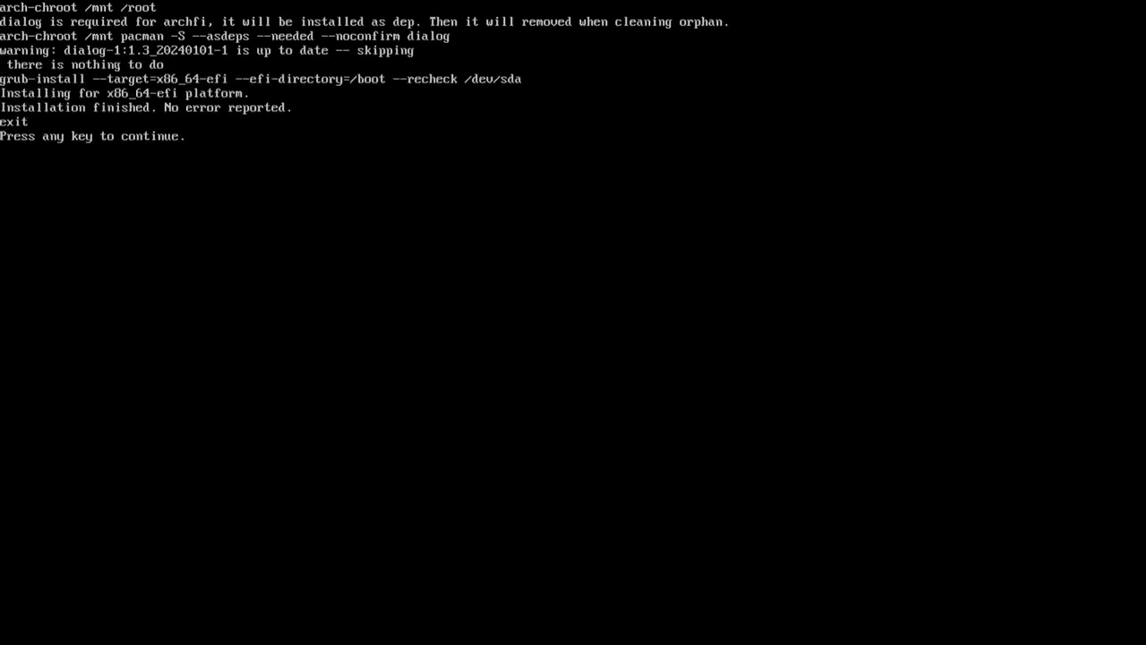
pyautogui.press('Return')
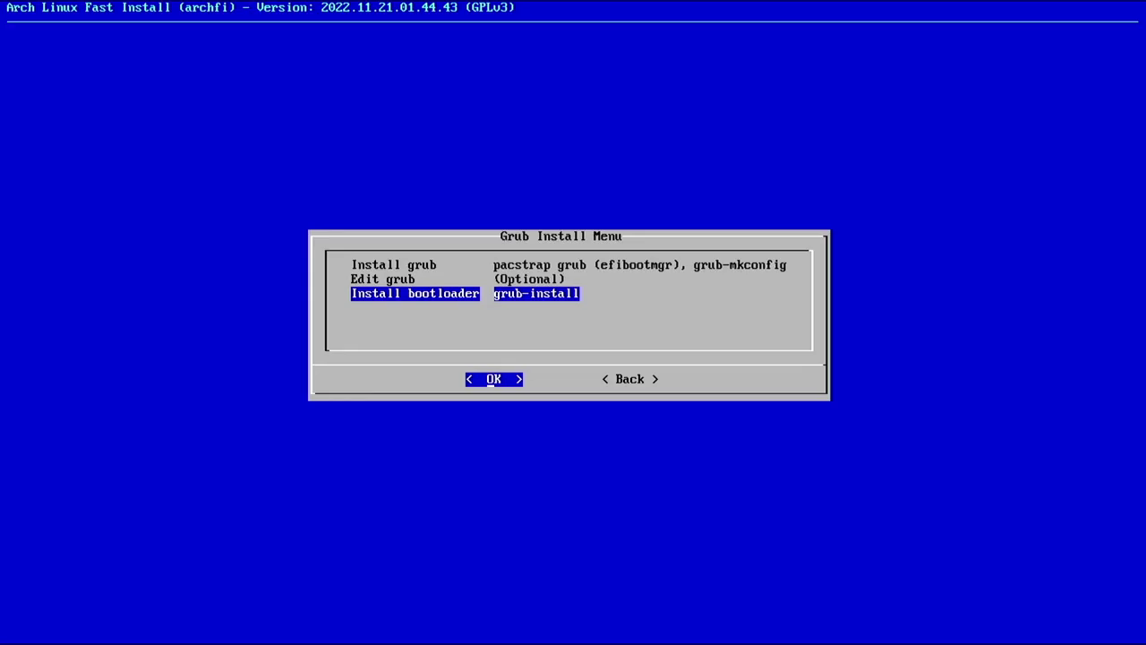
# Install vim, dhcpcd and networkmanager from archfi Extras, enabling the dhcpcd and NetworkManager services
pyautogui.press('Tab')
pyautogui.press('Return')
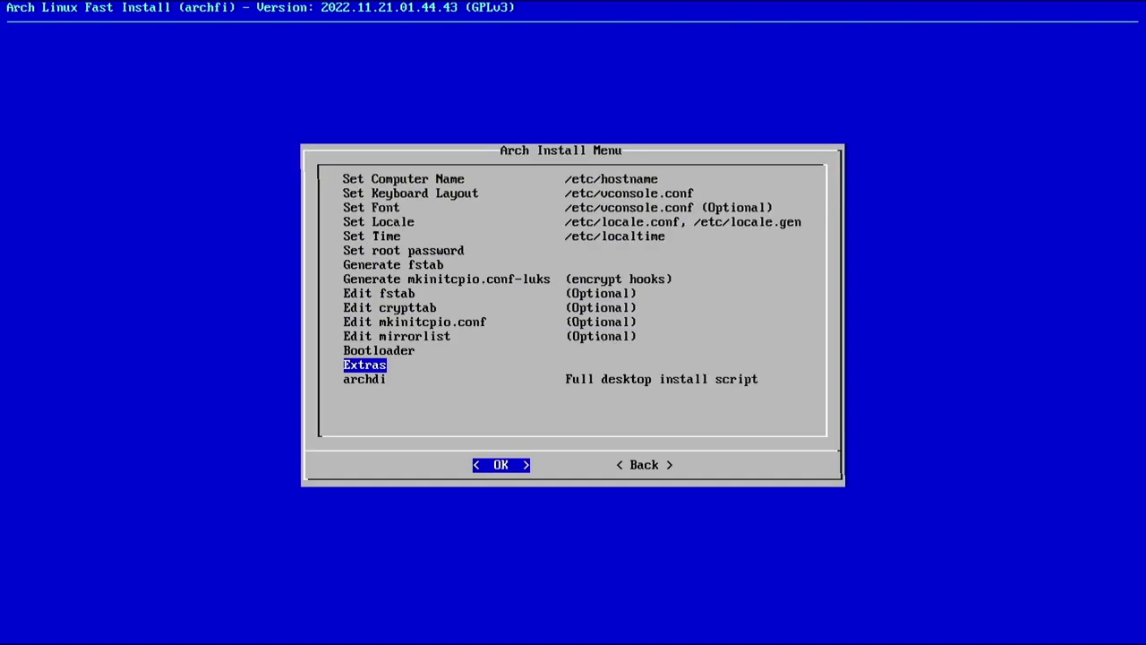
pyautogui.press('Return')
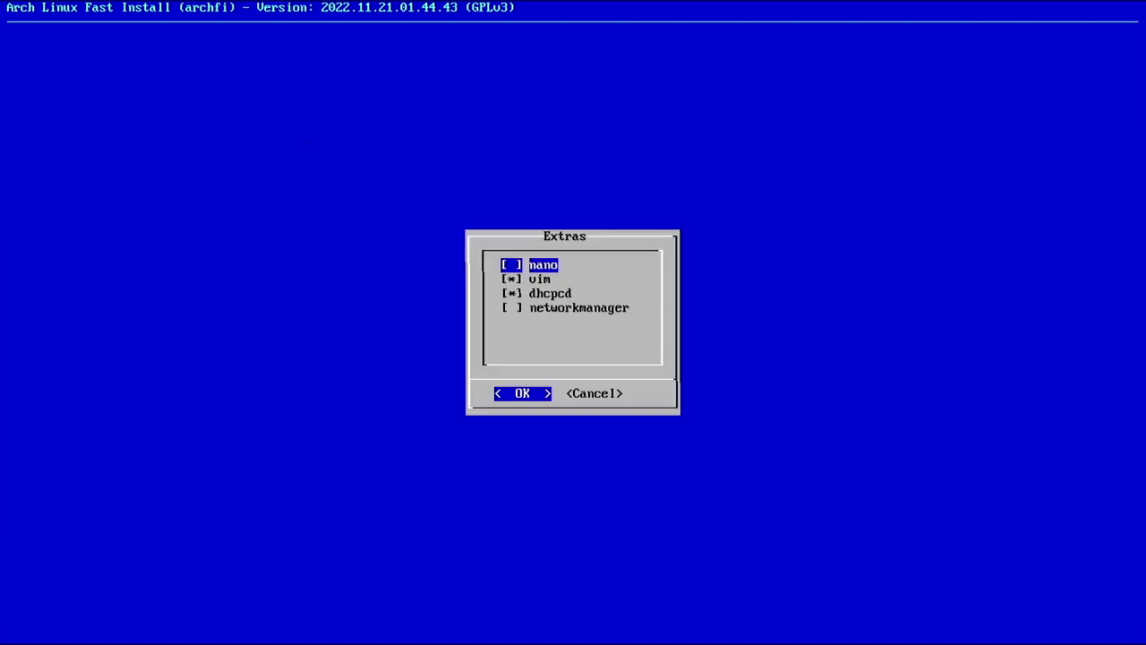
pyautogui.press('Down')
pyautogui.press('Up')
pyautogui.press('space')
pyautogui.press('space')
pyautogui.press('Down')
pyautogui.press('Down')
pyautogui.press('Down')
pyautogui.press('space')
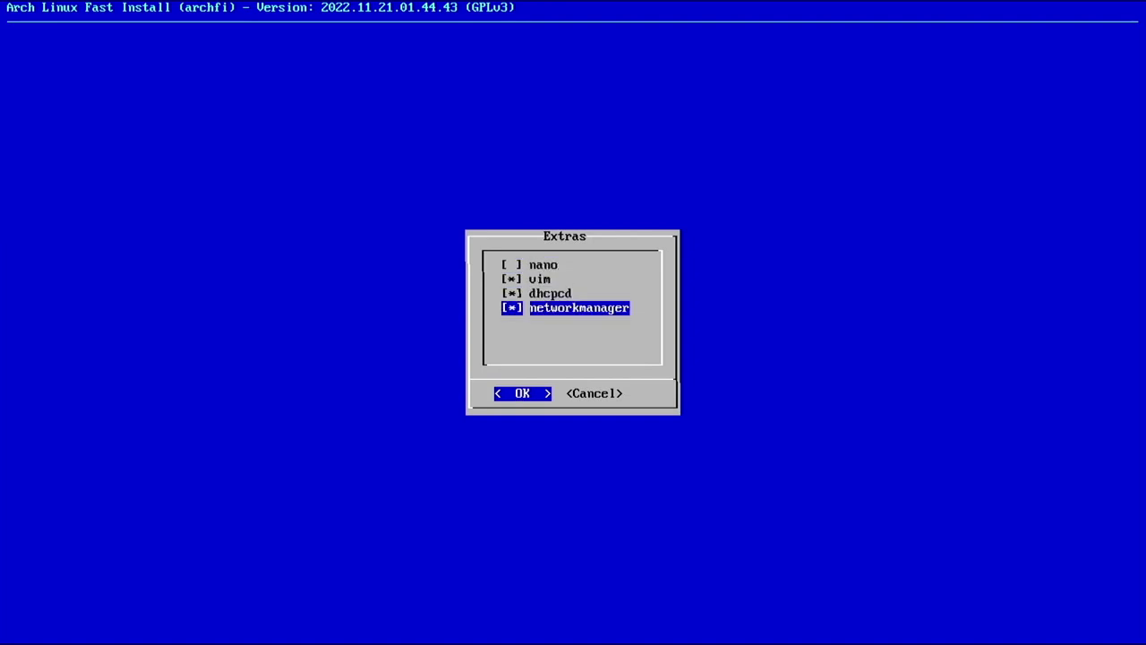
pyautogui.press('Return')
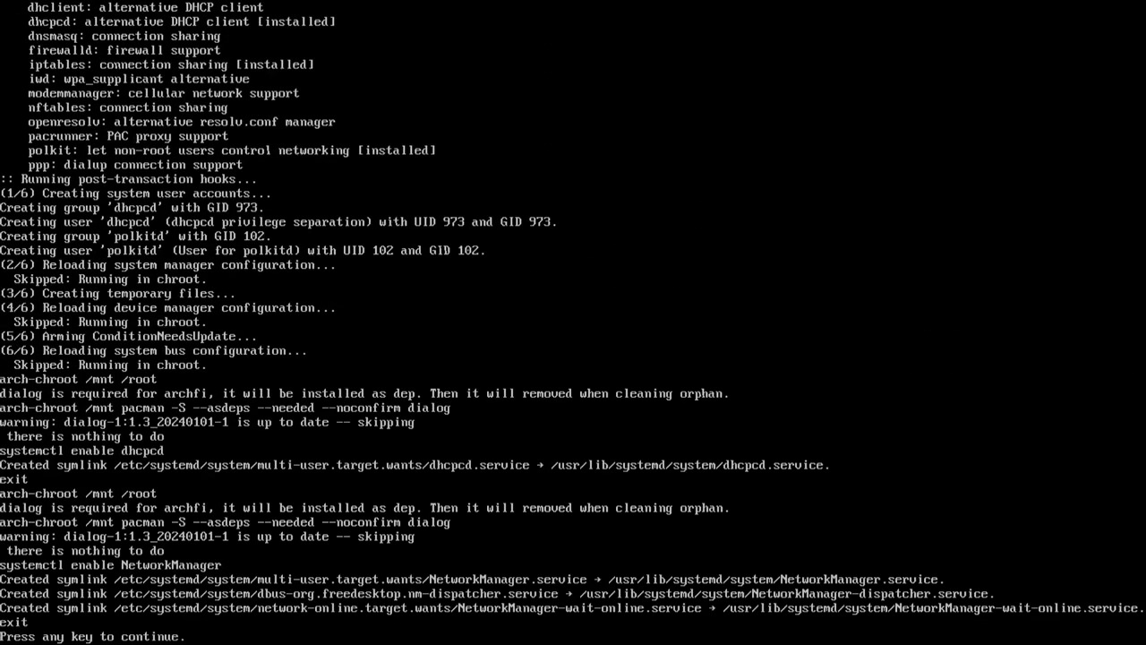
pyautogui.press('Return')
pyautogui.press('Up')
# Launch the archdi desktop install script inside the new system and open its Updates menu
pyautogui.press('Down')
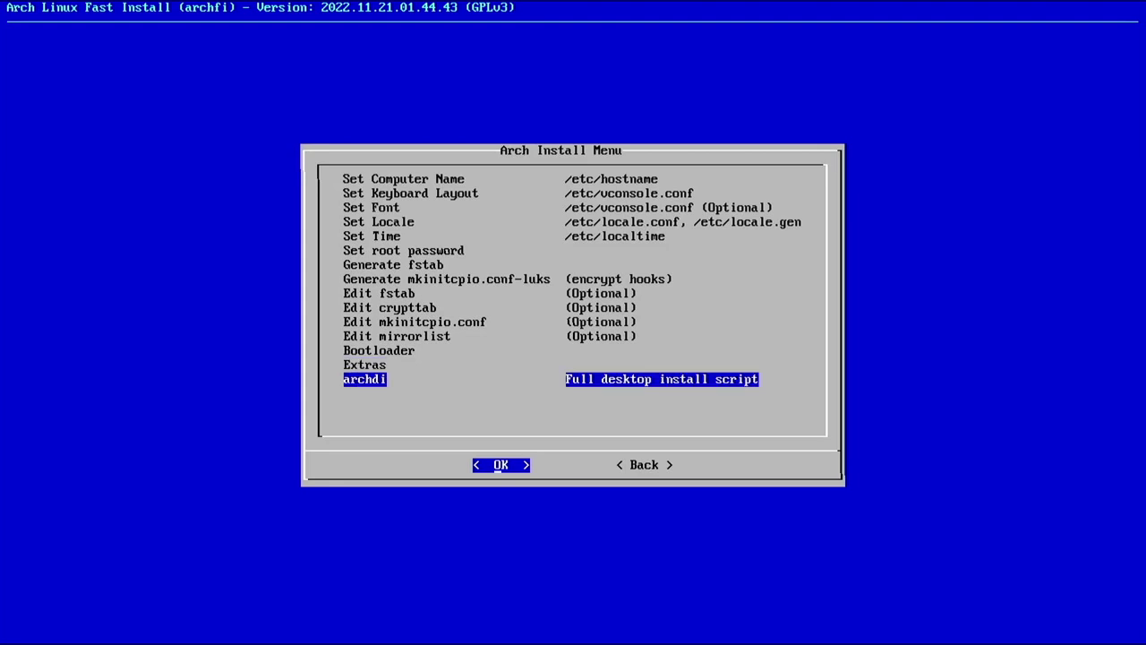
pyautogui.press('Return')
pyautogui.press('Return')
pyautogui.press('Down')
pyautogui.press('Return')
pyautogui.press('Return')
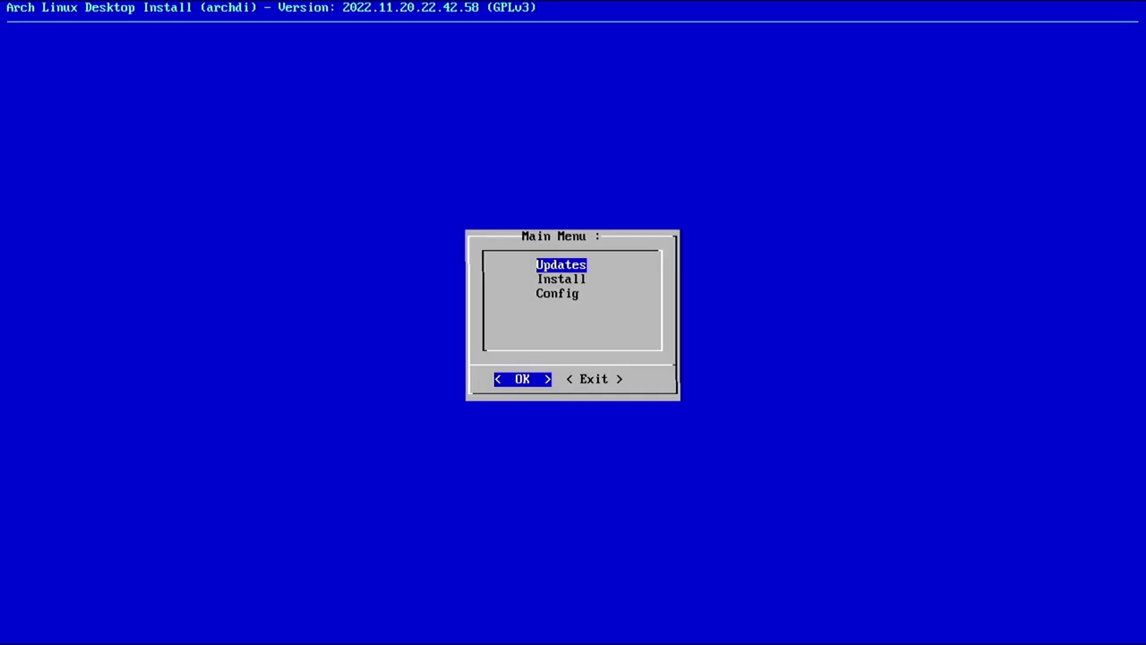
pyautogui.press('Return')
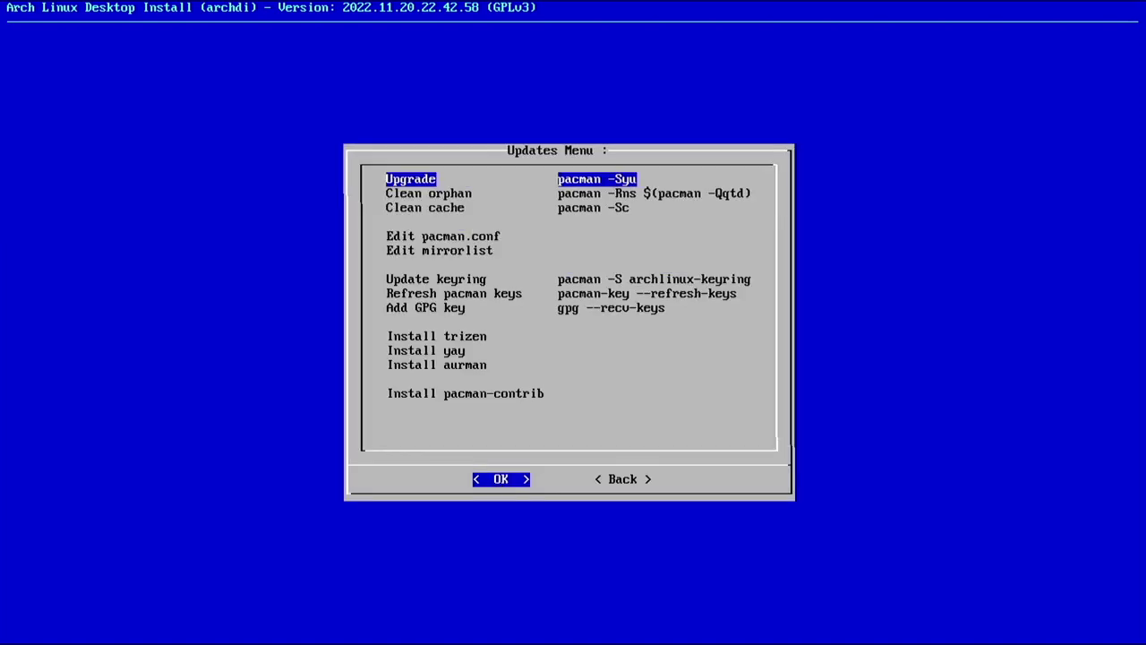
# Run a full system upgrade and clean the package cache
pyautogui.press('Return')
pyautogui.press('Down')
pyautogui.press('Down')
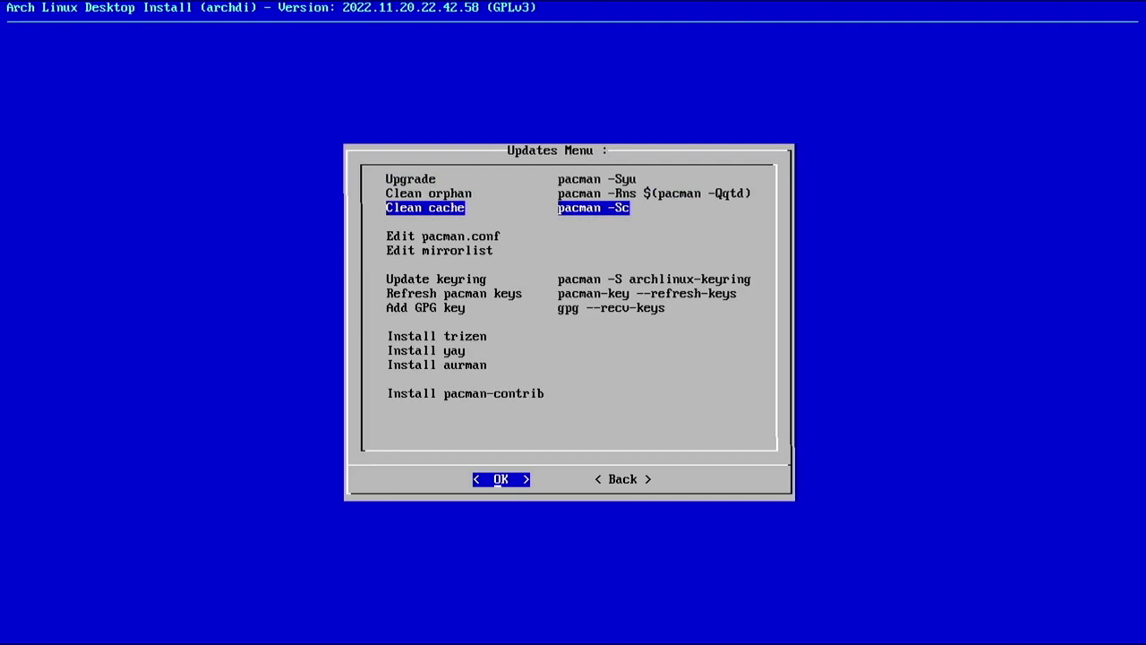
pyautogui.press('Return')
pyautogui.press('Return')
pyautogui.press('Return')
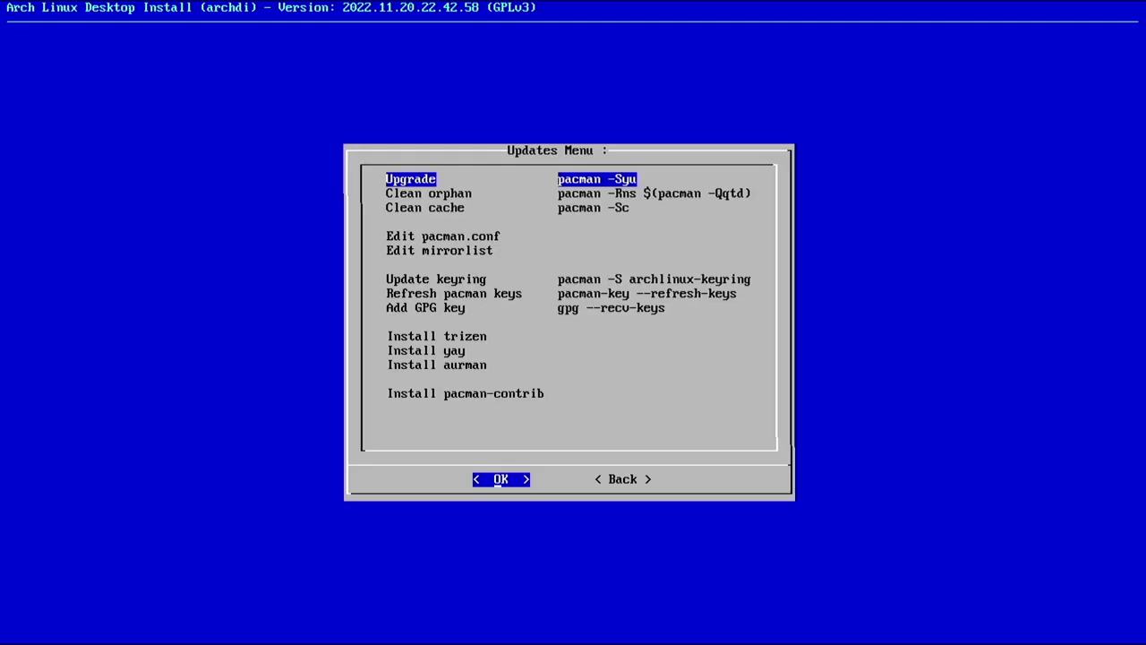
pyautogui.press('Down')
pyautogui.press('Down')
pyautogui.press('Down')
pyautogui.press('Down')
pyautogui.press('Down')
pyautogui.press('Down')
pyautogui.press('Down')
pyautogui.press('Down')
pyautogui.press('Down')
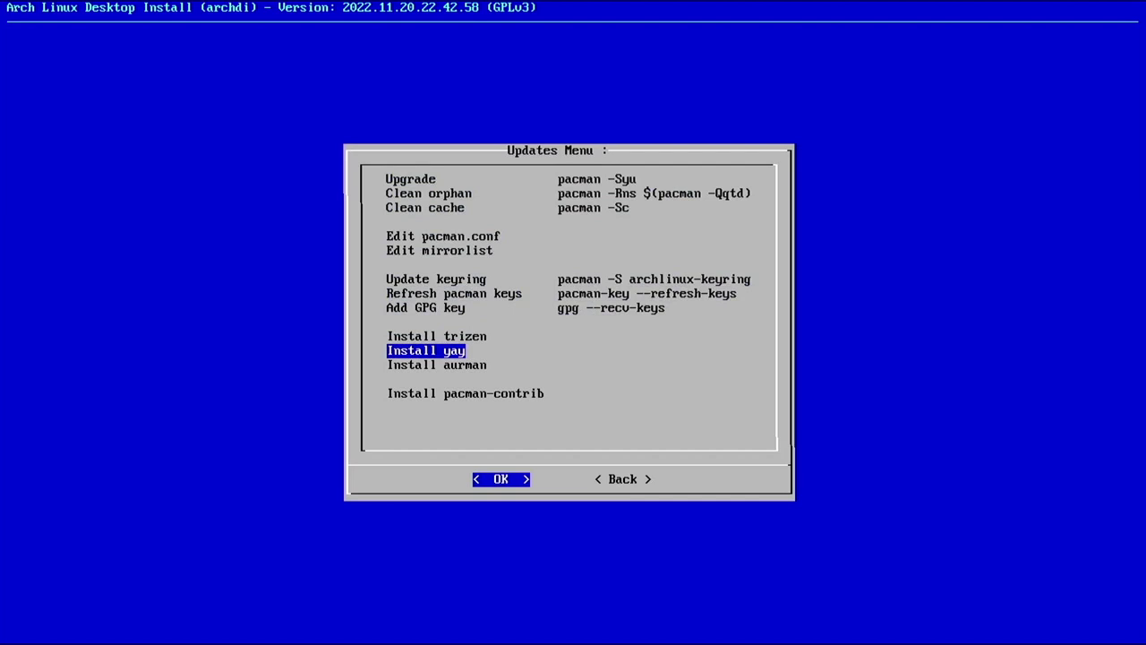
pyautogui.press('Right')
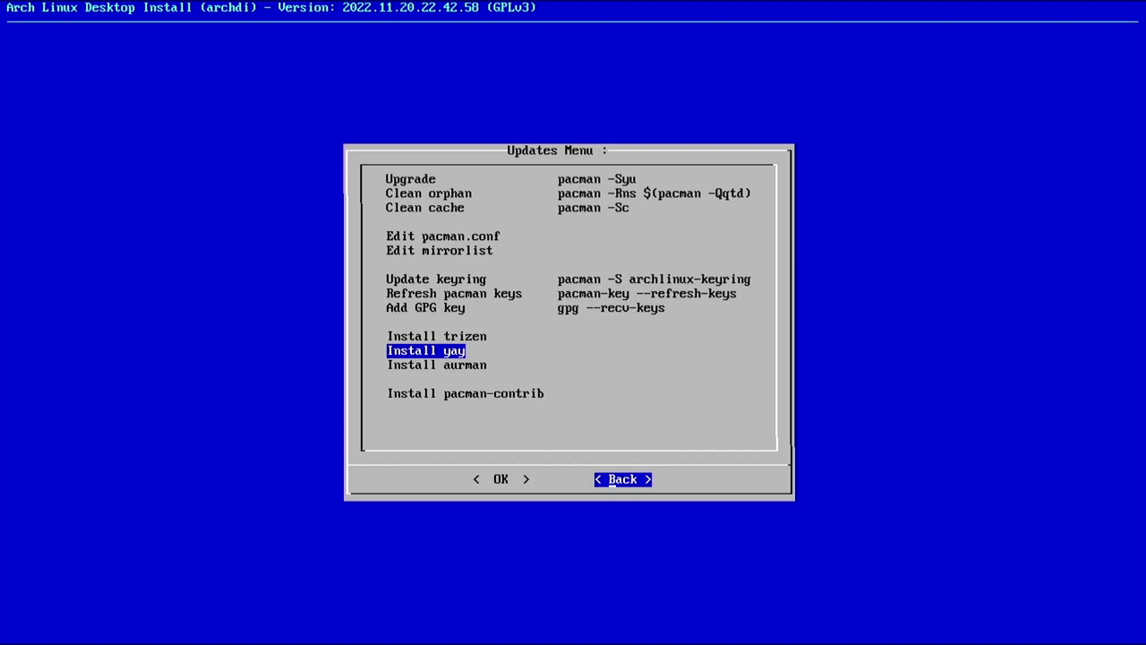
# Install the Generic console packages with neofetch, base-devel and fwupd added
pyautogui.press('Return')
pyautogui.press('Down')
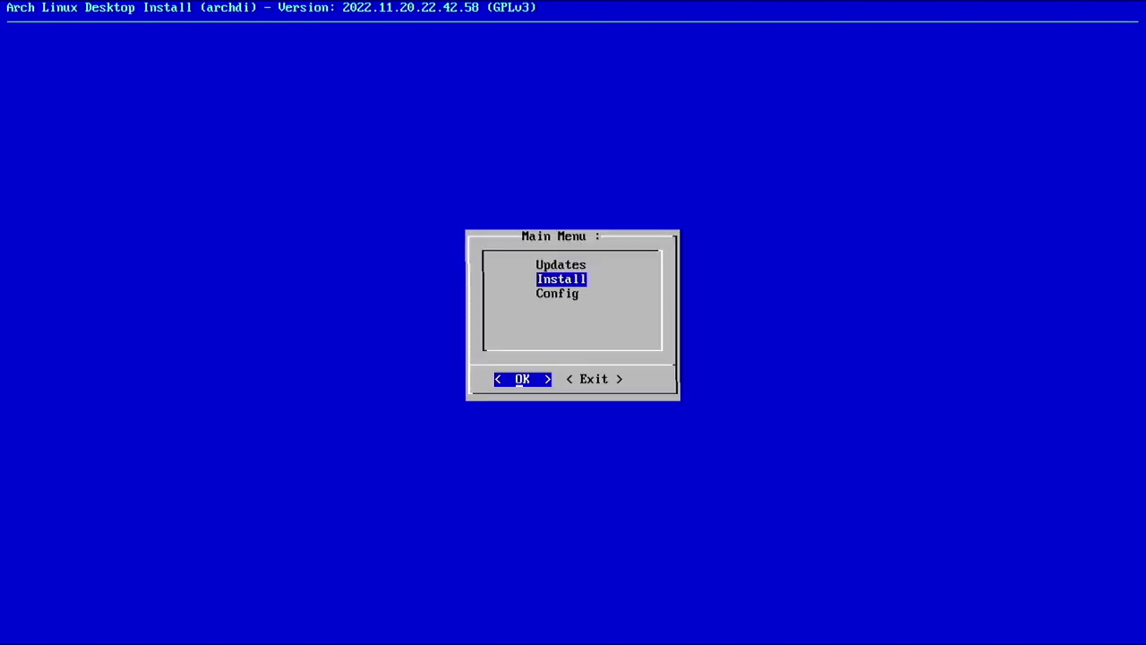
pyautogui.press('Return')
pyautogui.press('Return')
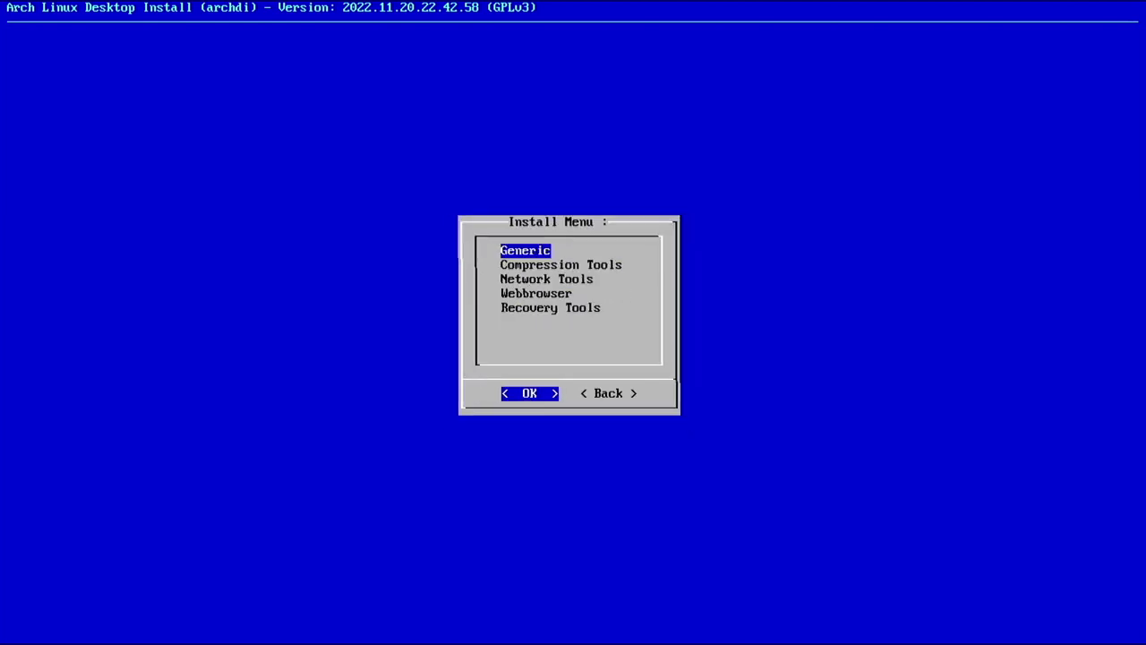
pyautogui.press('Return')
pyautogui.press('Down')
pyautogui.press('Down')
pyautogui.press('Down')
pyautogui.press('Down')
pyautogui.press('Down')
pyautogui.press('Down')
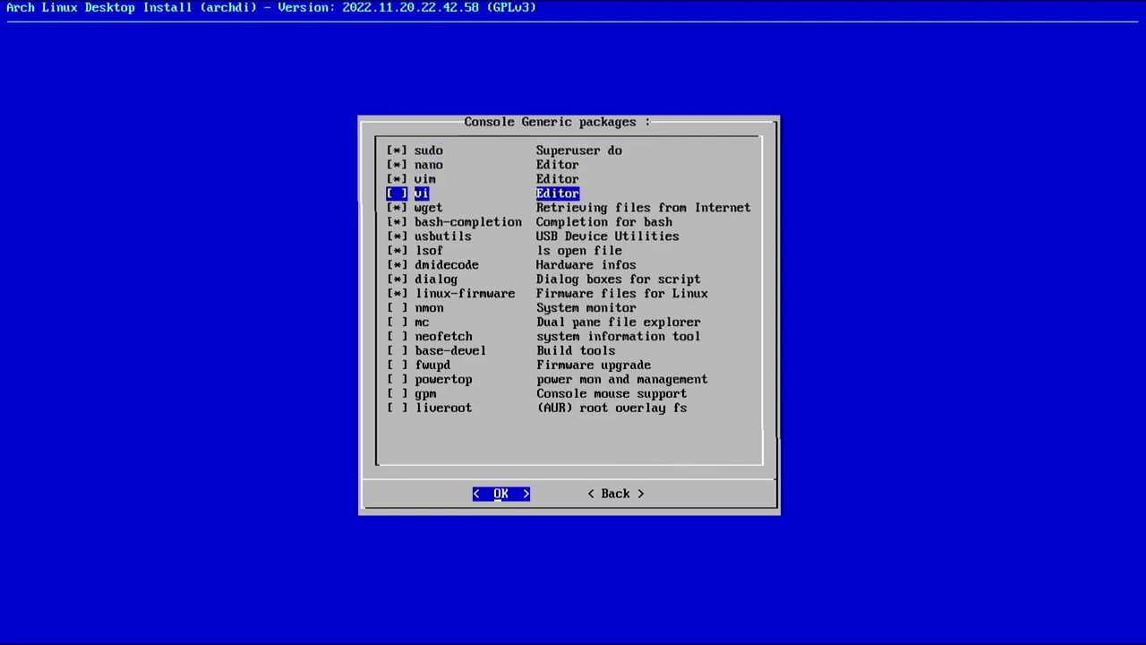
pyautogui.press('Down')
pyautogui.press('Down')
pyautogui.press('Down')
pyautogui.press('Down')
pyautogui.press('Down')
pyautogui.press('Down')
pyautogui.press('Down')
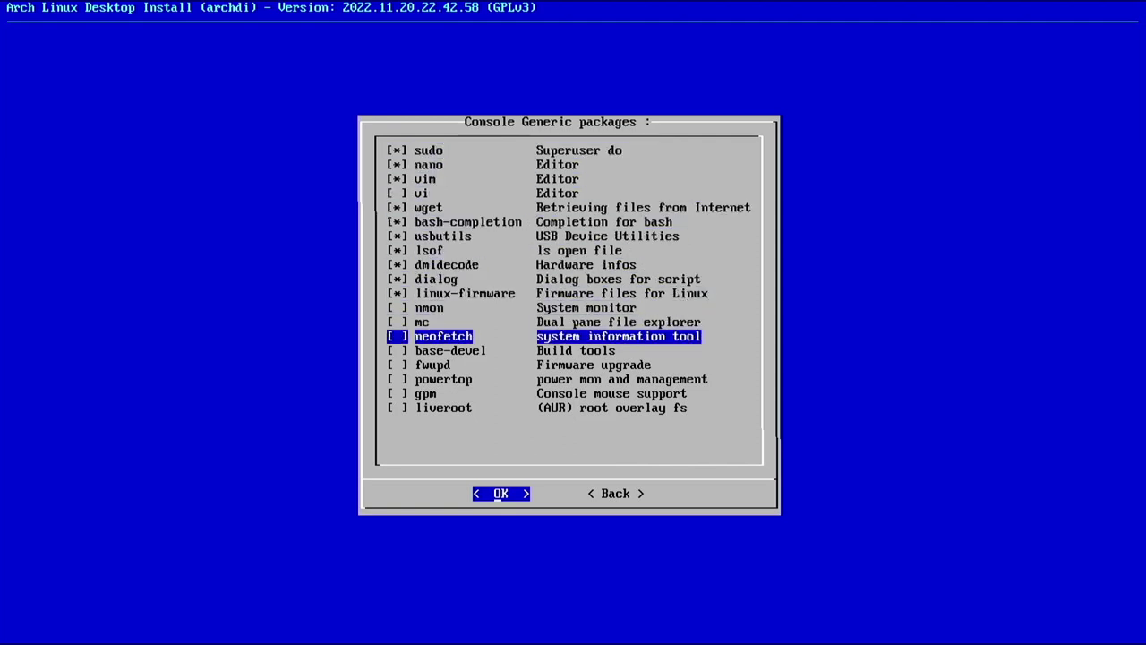
pyautogui.press('space')
pyautogui.press('Down')
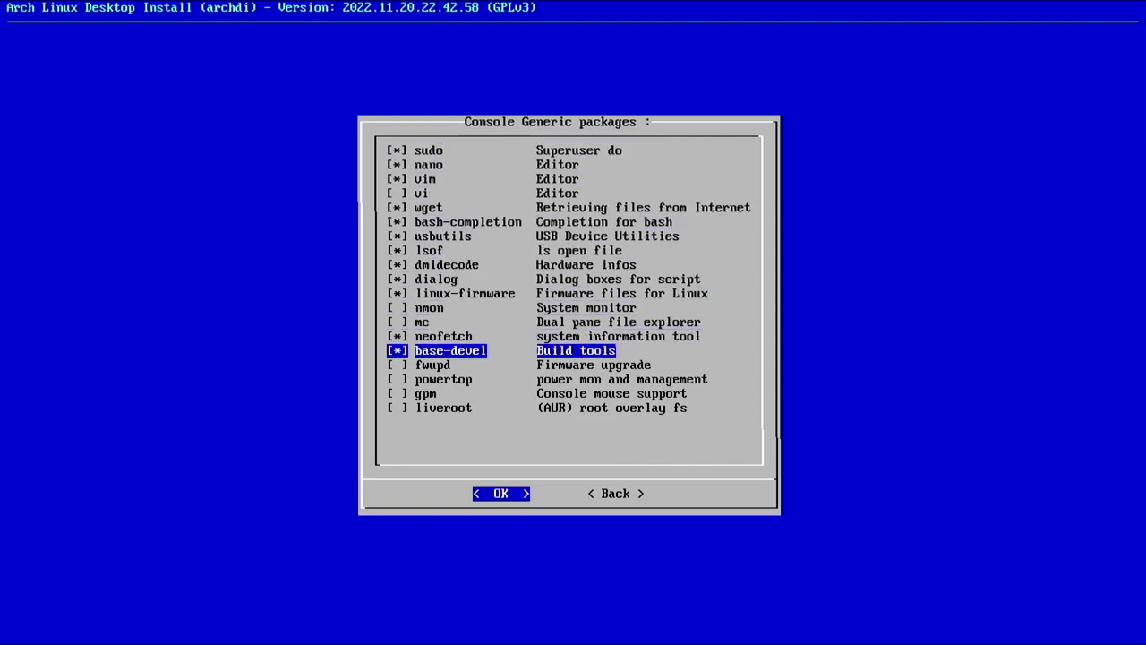
pyautogui.press('Down')
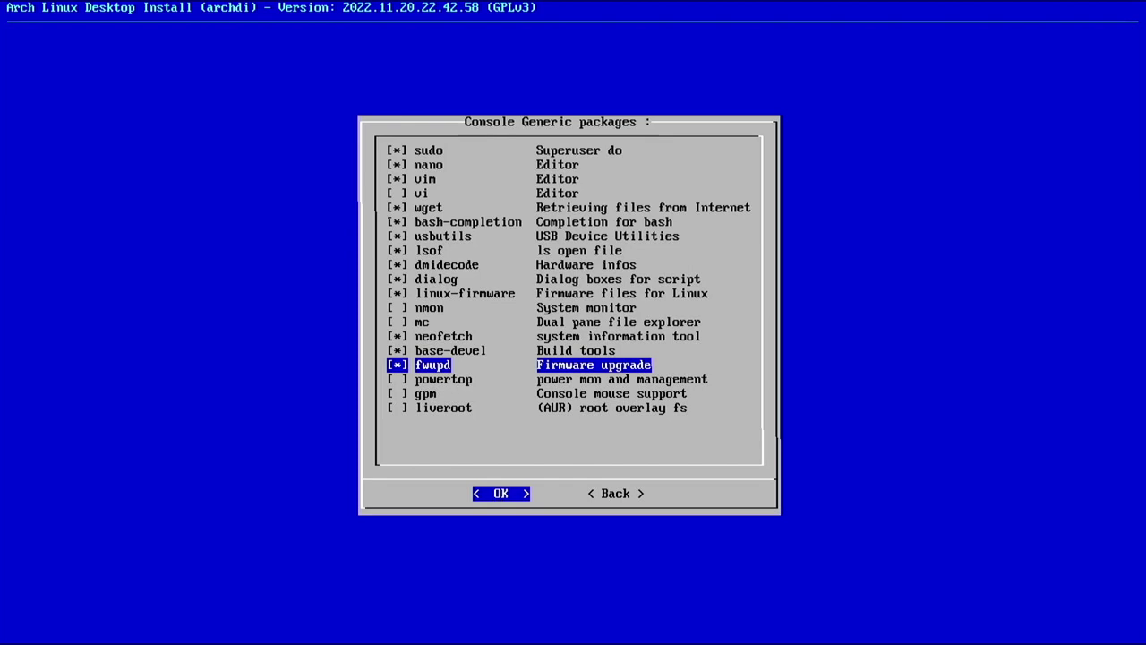
pyautogui.press('Return')
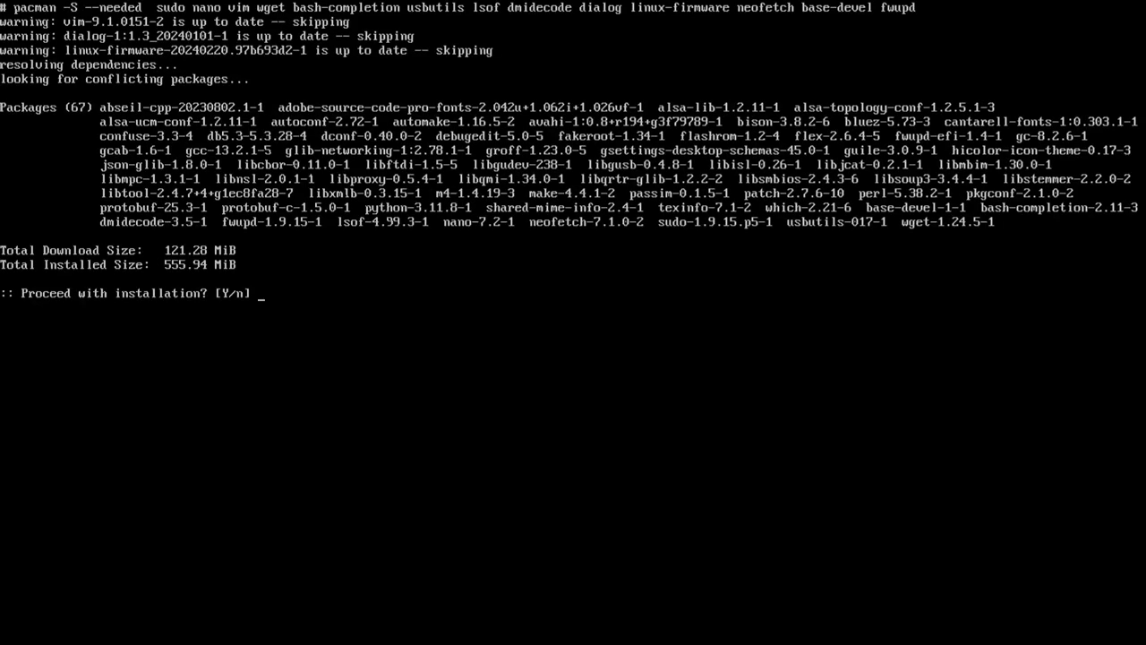
pyautogui.press('Return')
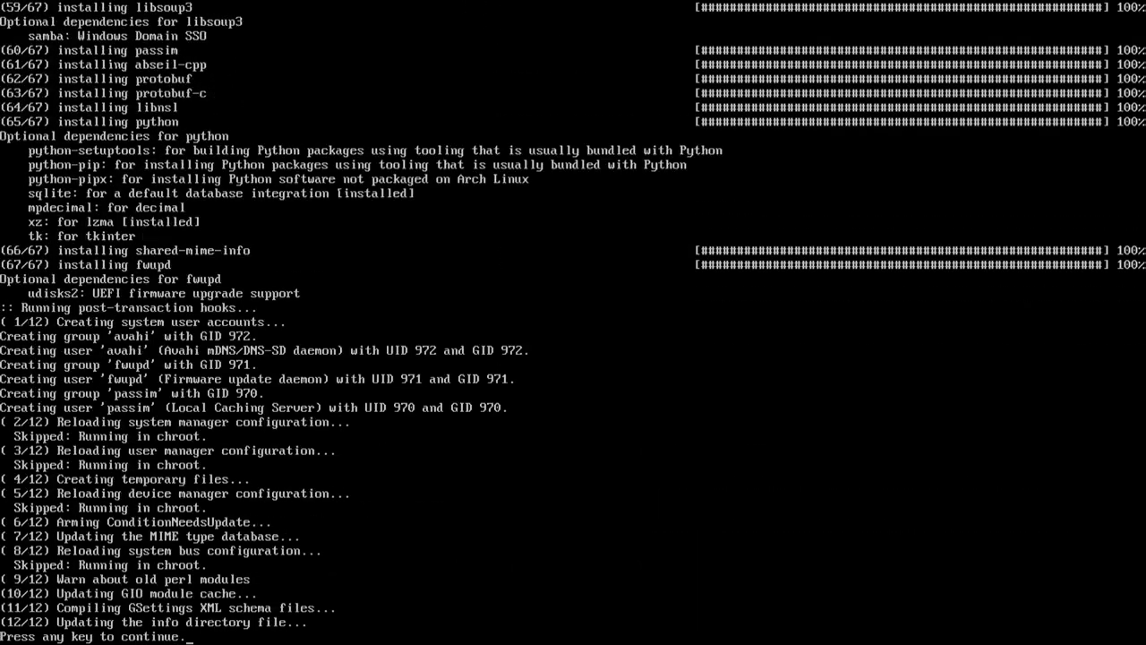
# Install the compression tools zip, unzip, unrar, p7zip and lzop
pyautogui.press('Return')
pyautogui.press('Down')
pyautogui.press('Return')
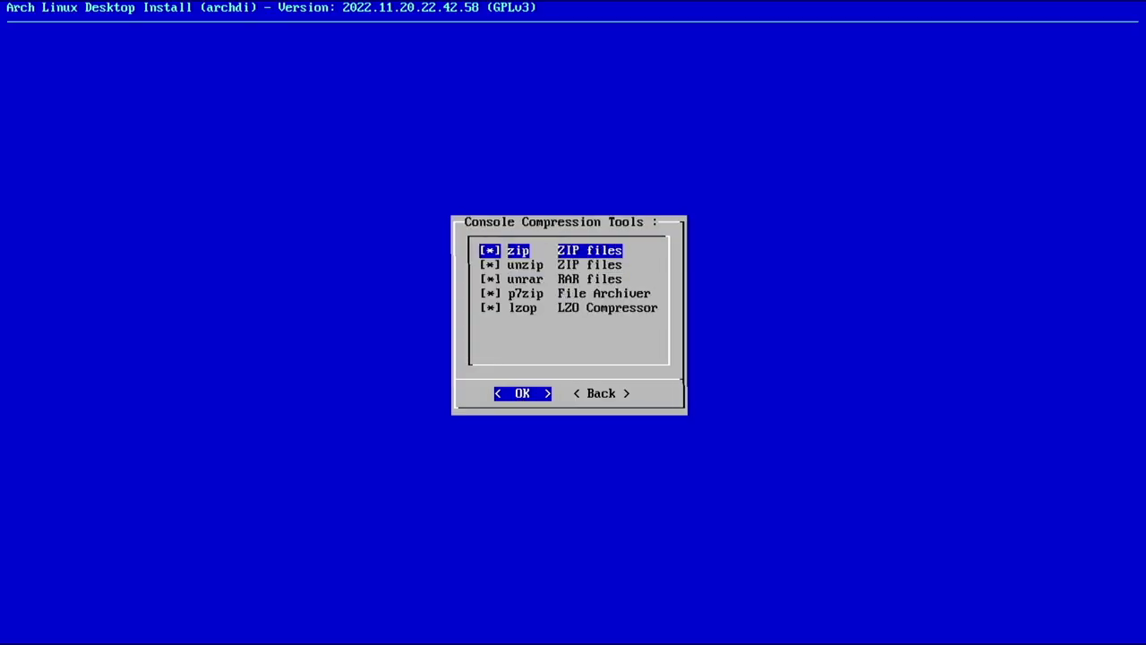
pyautogui.press('Return')
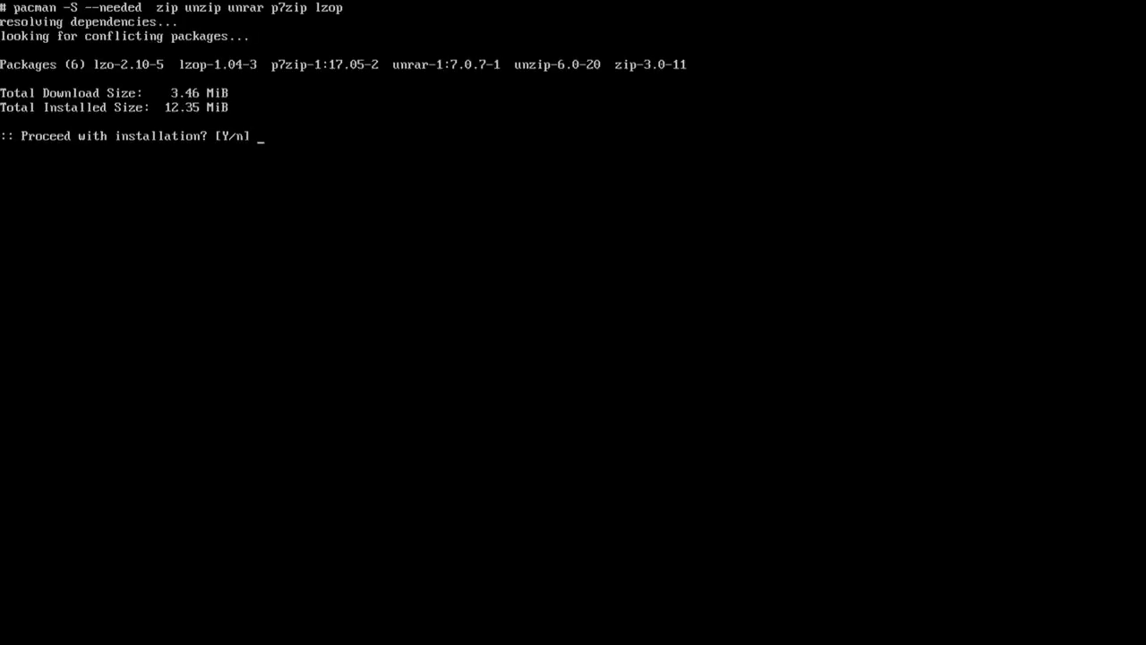
pyautogui.press('Return')
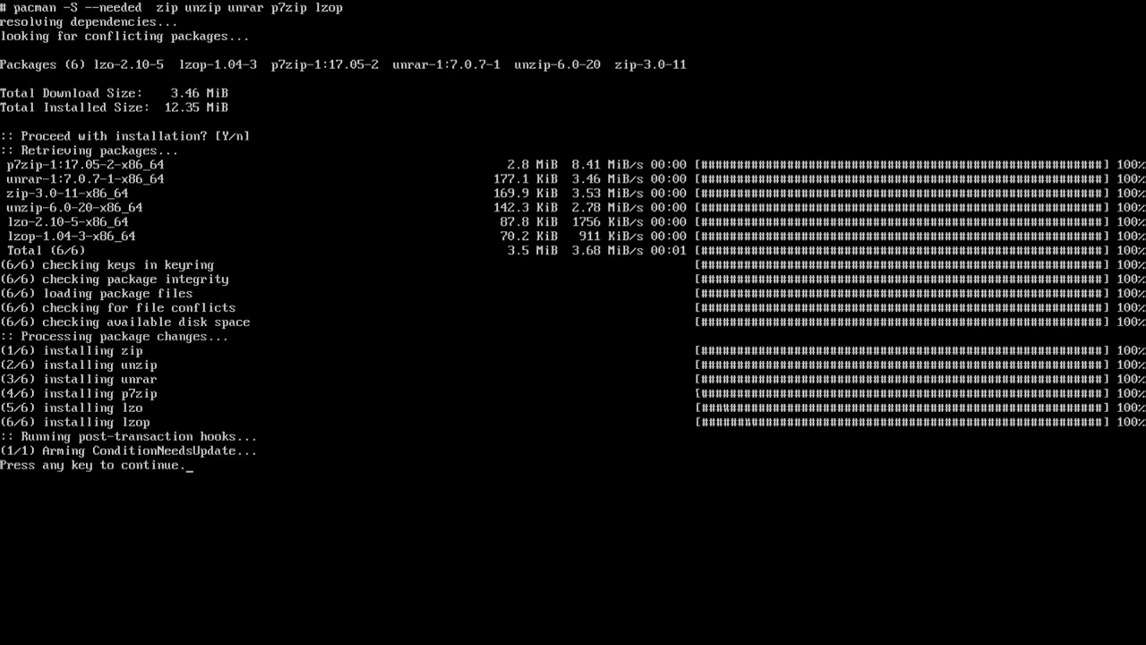
pyautogui.press('Return')
# Install the network tools rsync, traceroute, bind-tools and speedtest-cli, leaving nmap unchecked
pyautogui.press('Down')
pyautogui.press('Return')
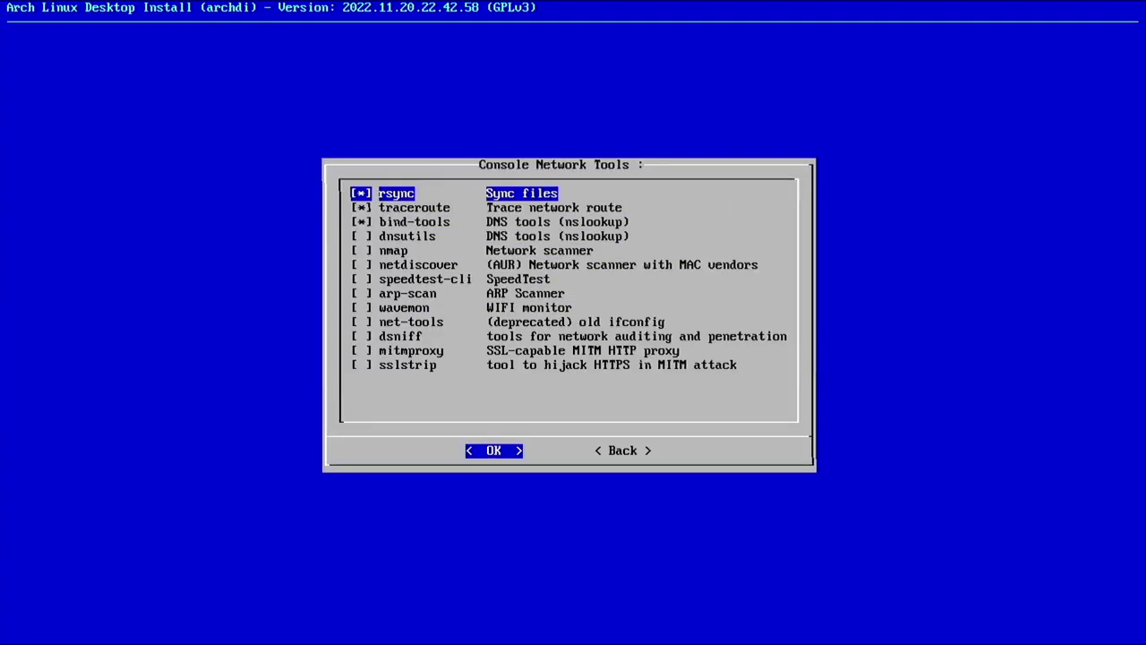
pyautogui.press('Down')
pyautogui.press('Down')
pyautogui.press('Down')
pyautogui.press('Down')
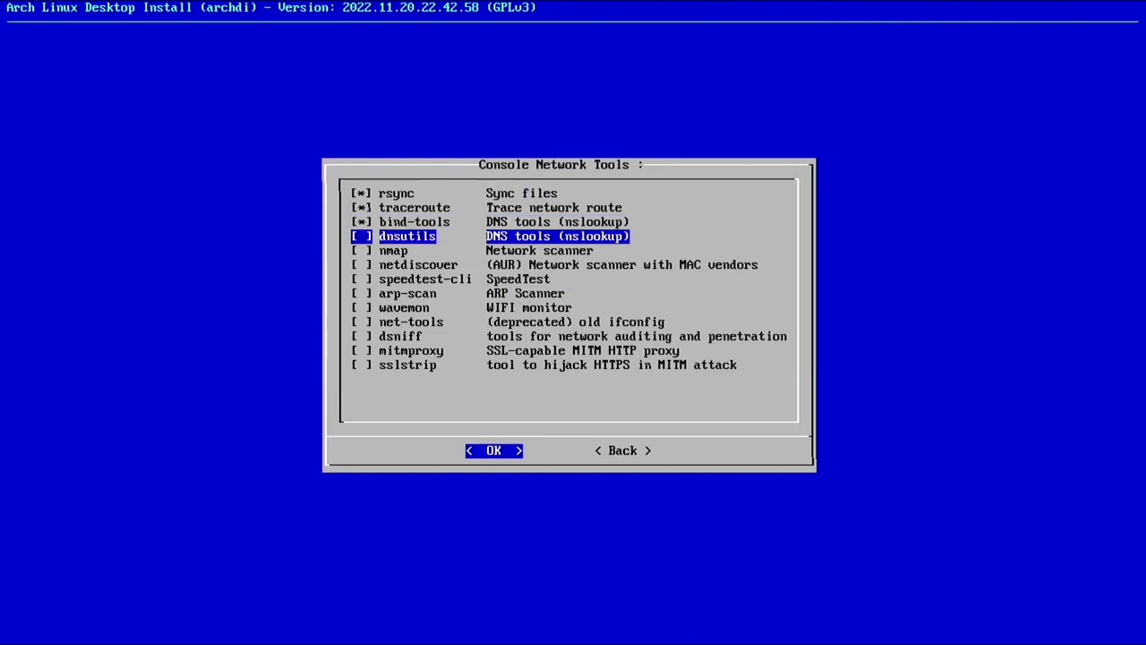
pyautogui.press('space')
pyautogui.press('space')
pyautogui.press('Down')
pyautogui.press('Down')
pyautogui.press('space')
pyautogui.press('Down')
pyautogui.press('Down')
pyautogui.press('Down')
pyautogui.press('Down')
pyautogui.press('Down')
pyautogui.press('Down')
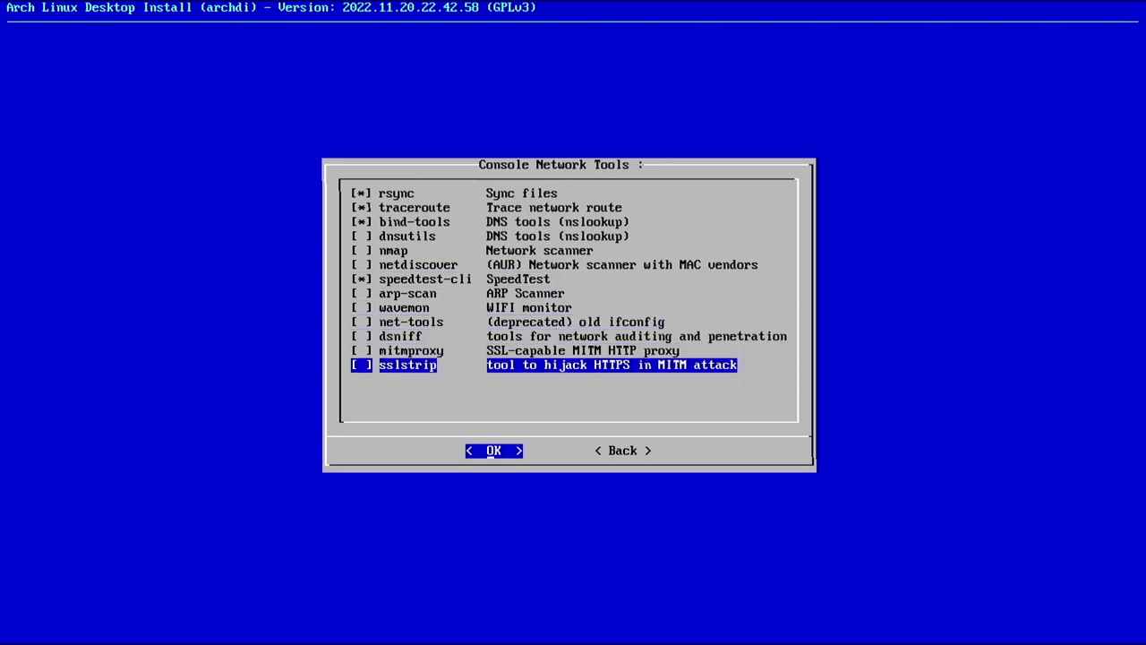
pyautogui.press('Return')
pyautogui.press('Return')
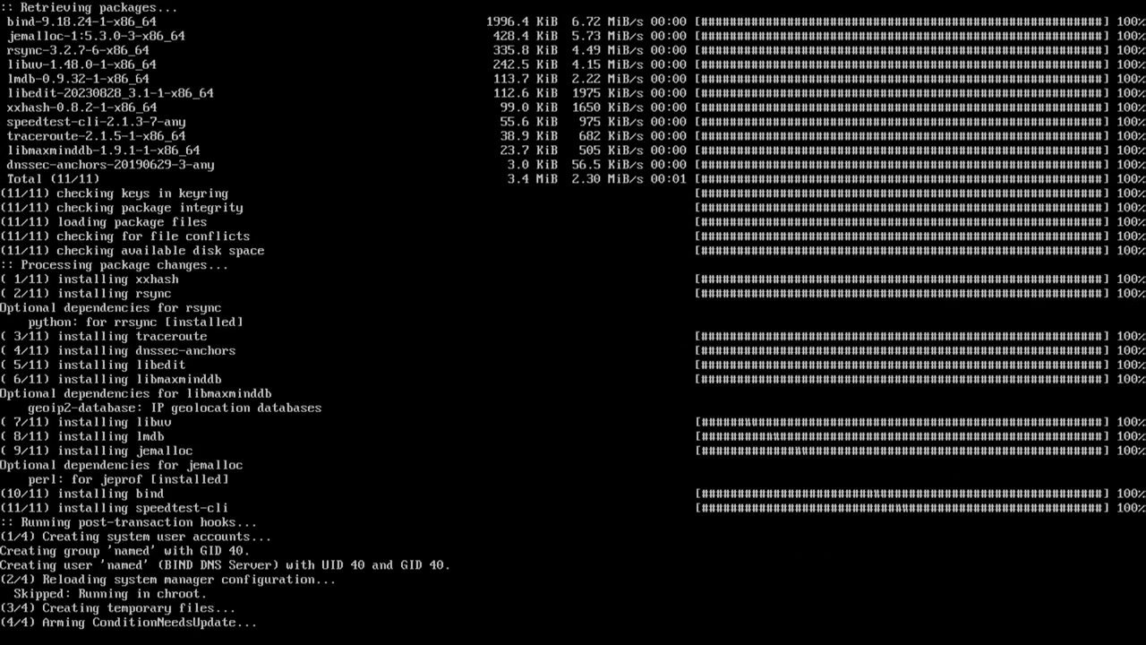
pyautogui.press('Return')
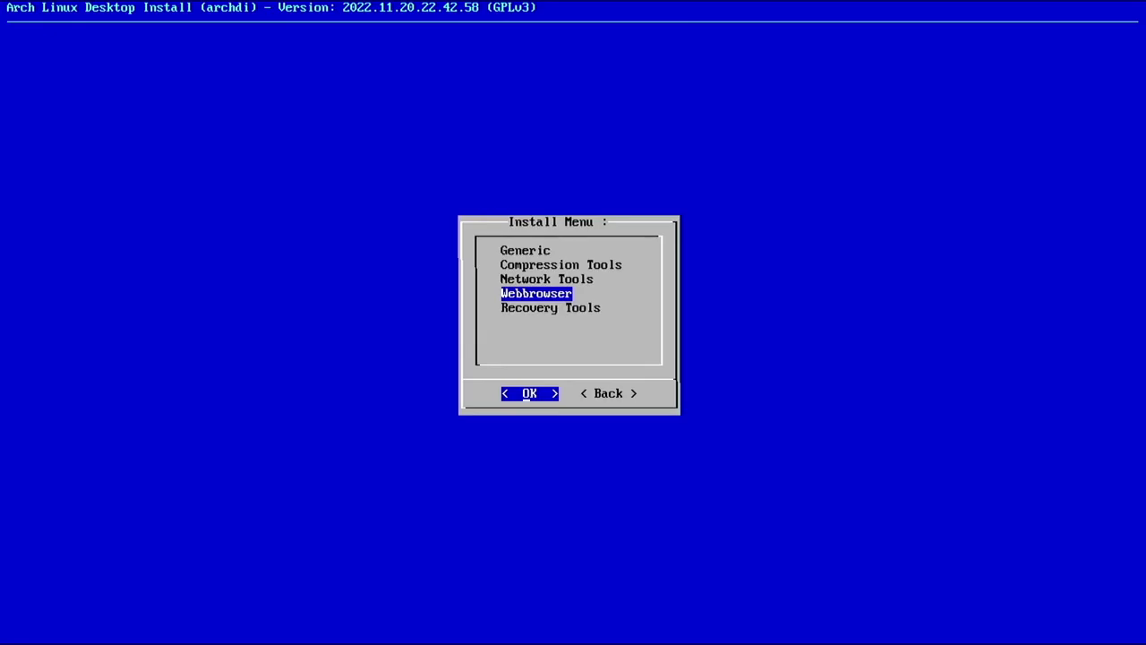
# Install the lynx console web browser
pyautogui.press('Return')
pyautogui.press('Down')
pyautogui.press('Down')
pyautogui.press('space')
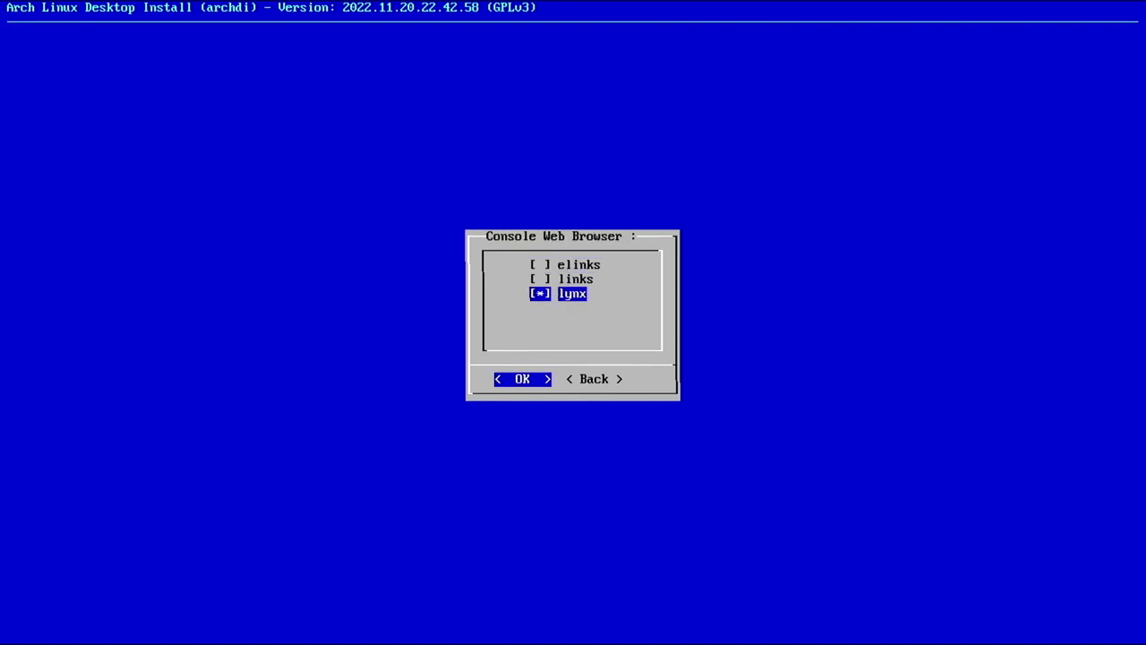
pyautogui.press('Return')
pyautogui.press('Return')
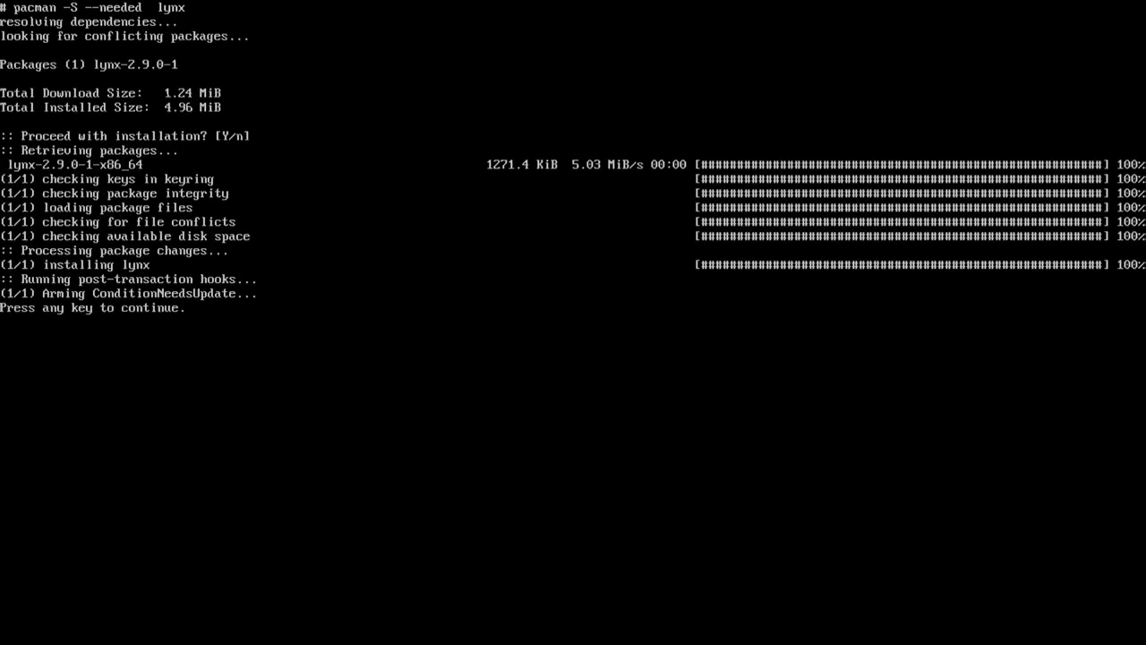
# Skip Recovery Tools without installing and move on to the System install menu
pyautogui.press('Return')
pyautogui.press('Down')
pyautogui.press('Return')
pyautogui.press('Tab')
pyautogui.press('Return')
pyautogui.press('Tab')
pyautogui.press('Return')
# Open the Services checklist and uncheck numlockon
pyautogui.press('Down')
pyautogui.press('Return')
pyautogui.press('Down')
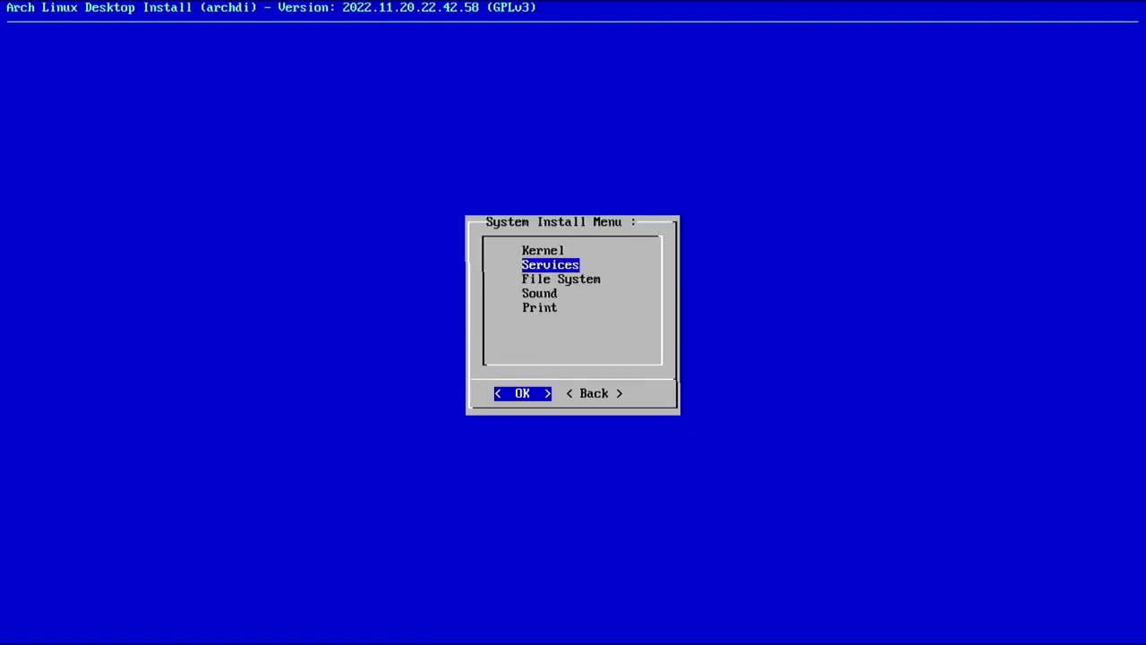
pyautogui.press('Return')
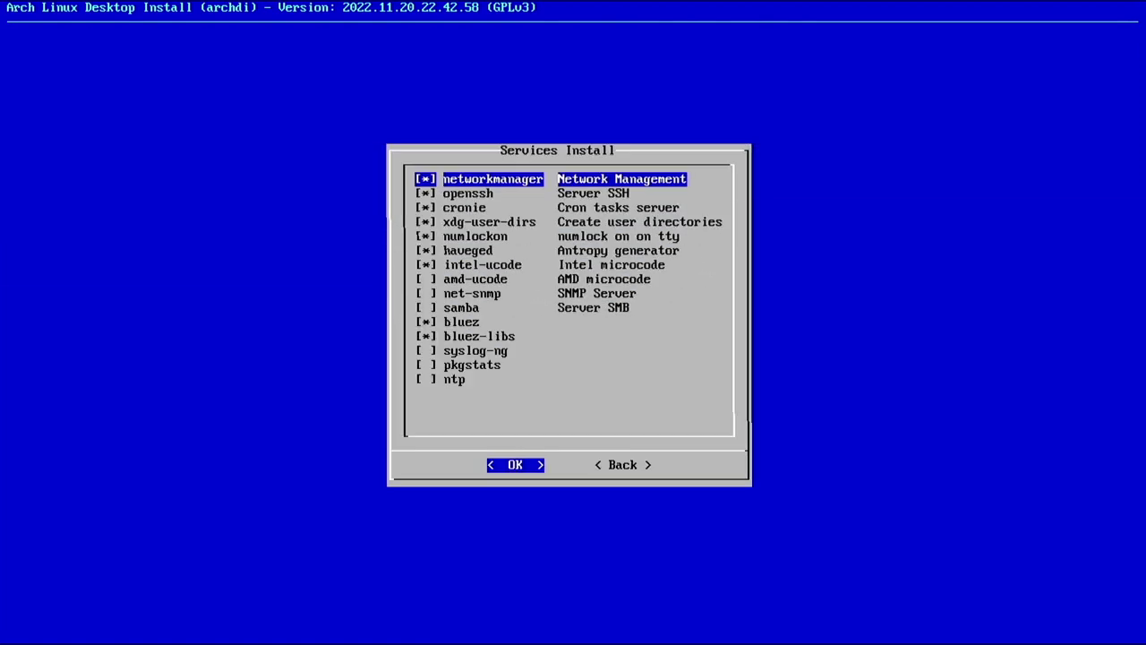
pyautogui.press('Down')
pyautogui.press('Down')
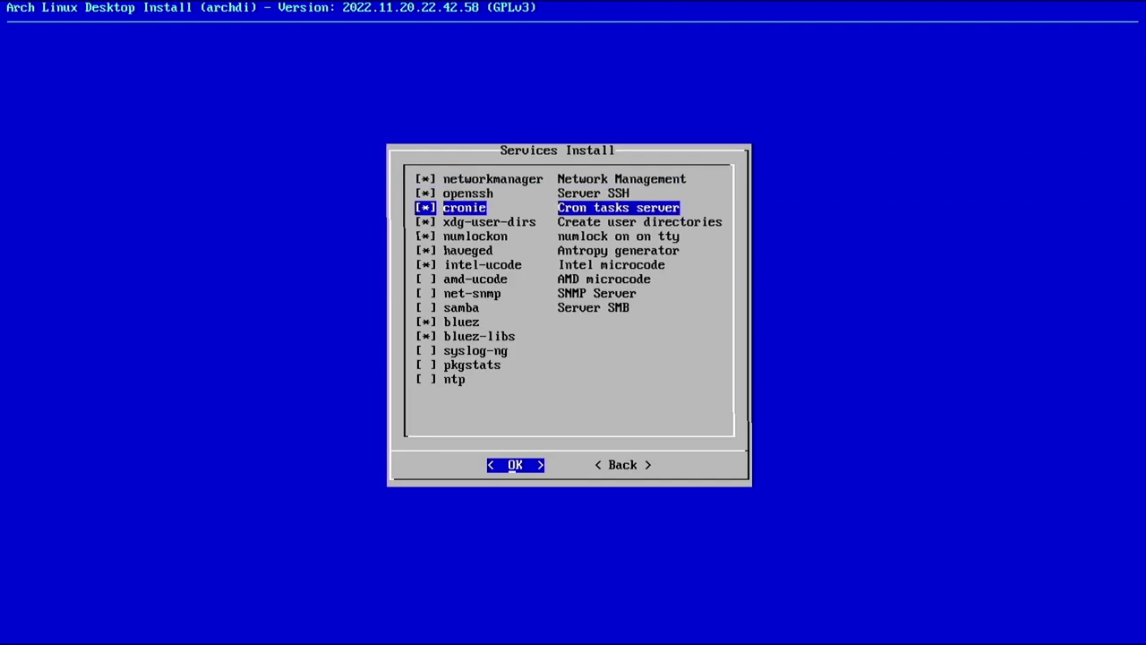
pyautogui.press('Down')
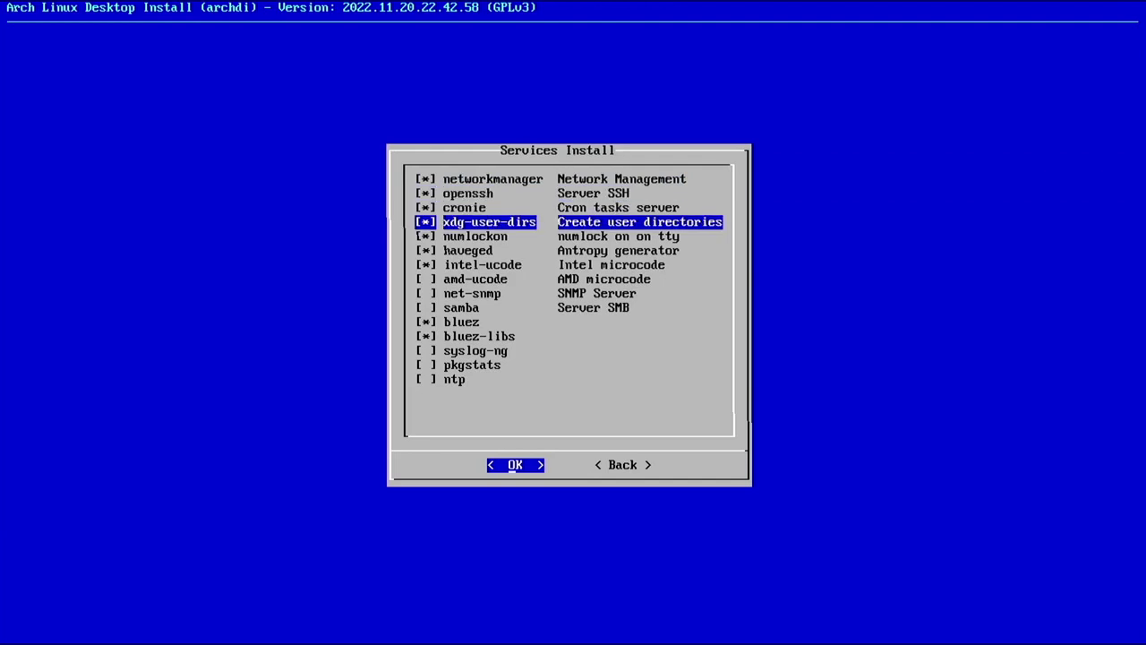
pyautogui.press('Down')
pyautogui.press('space')
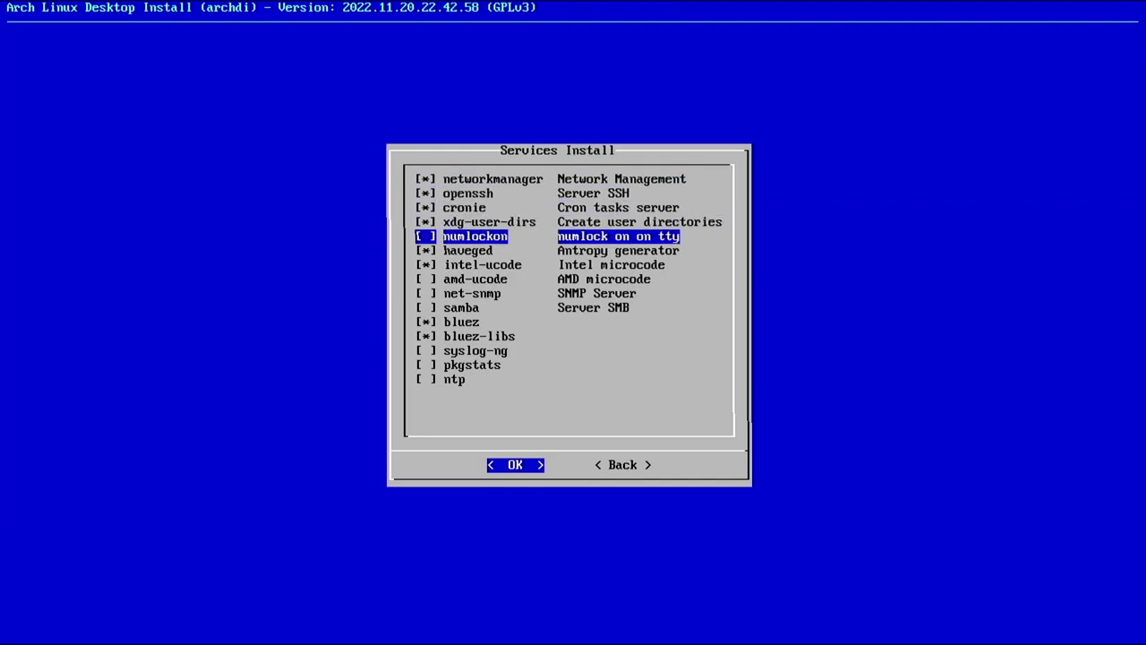
pyautogui.press('Down')
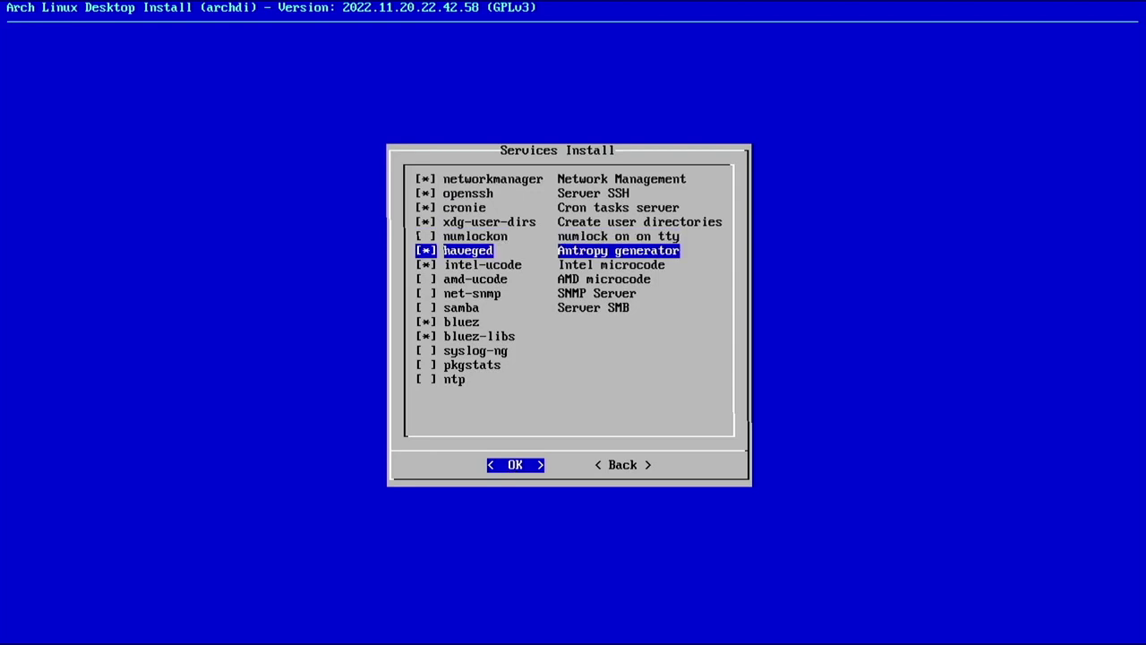
# Keep intel-ucode checked with amd-ucode off, add samba, and install the services
pyautogui.press('Down')
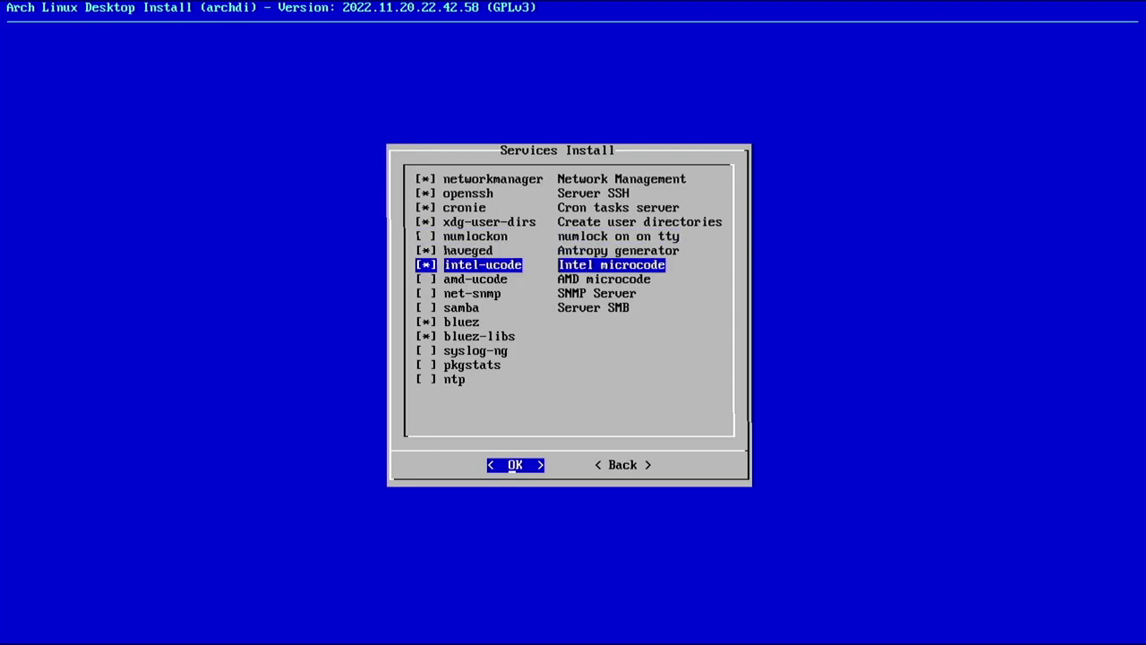
pyautogui.press('Down')
pyautogui.press('Up')
pyautogui.press('space')
pyautogui.press('Down')
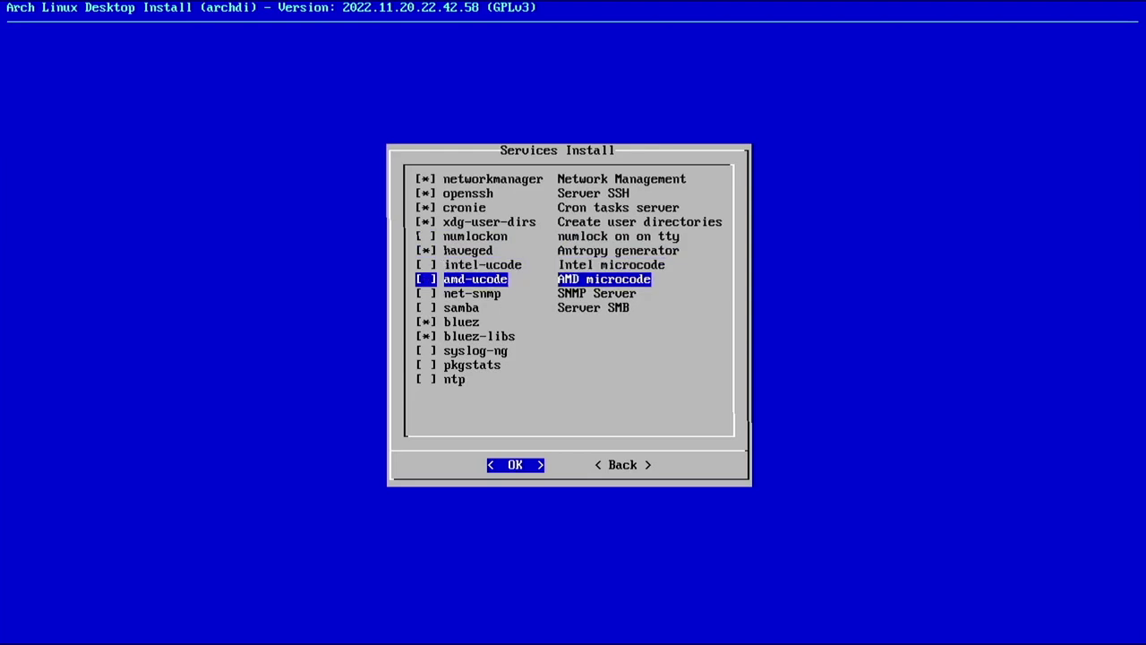
pyautogui.press('space')
pyautogui.press('Up')
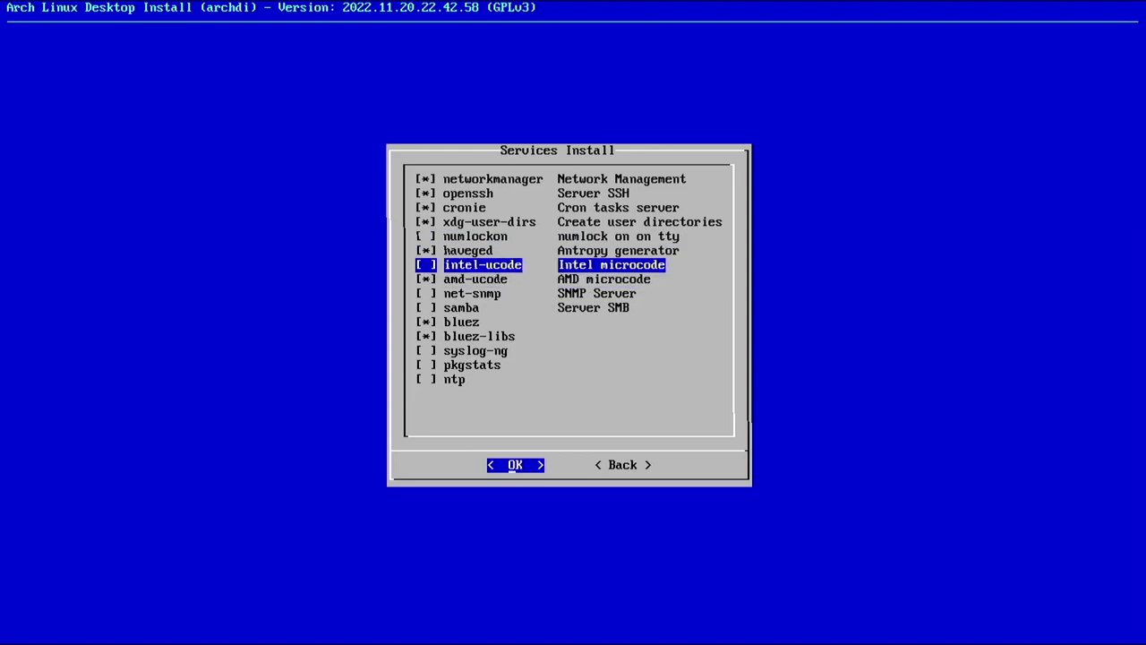
pyautogui.press('space')
pyautogui.press('Down')
pyautogui.press('space')
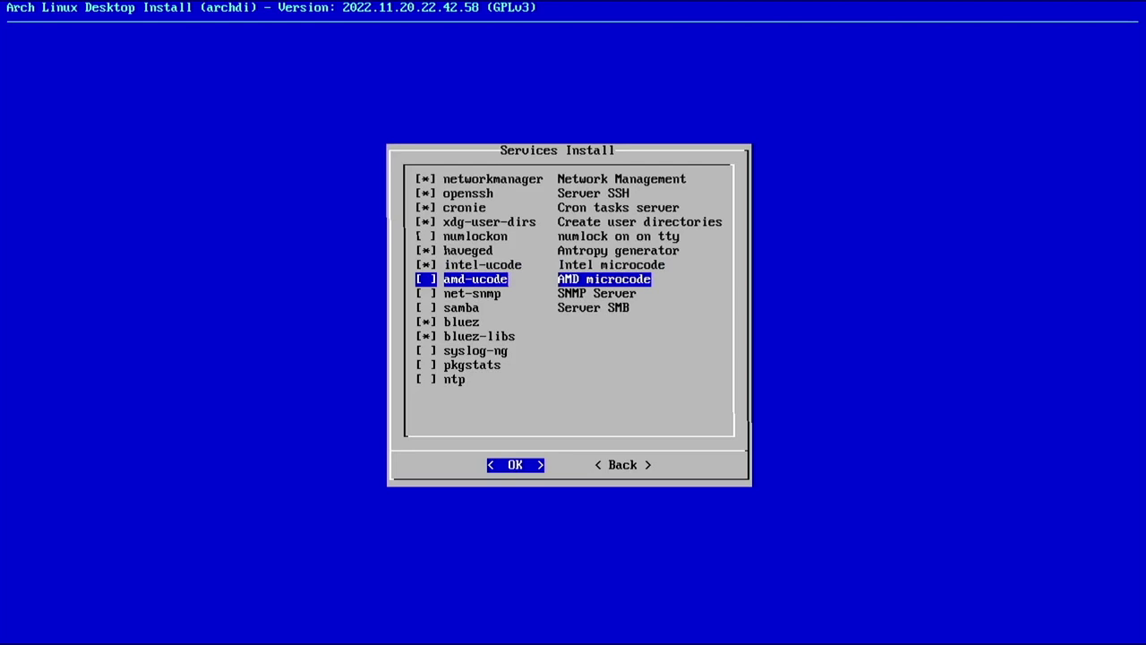
pyautogui.press('Down')
pyautogui.press('Down')
pyautogui.press('Down')
pyautogui.press('Down')
pyautogui.press('Down')
pyautogui.press('Down')
pyautogui.press('Down')
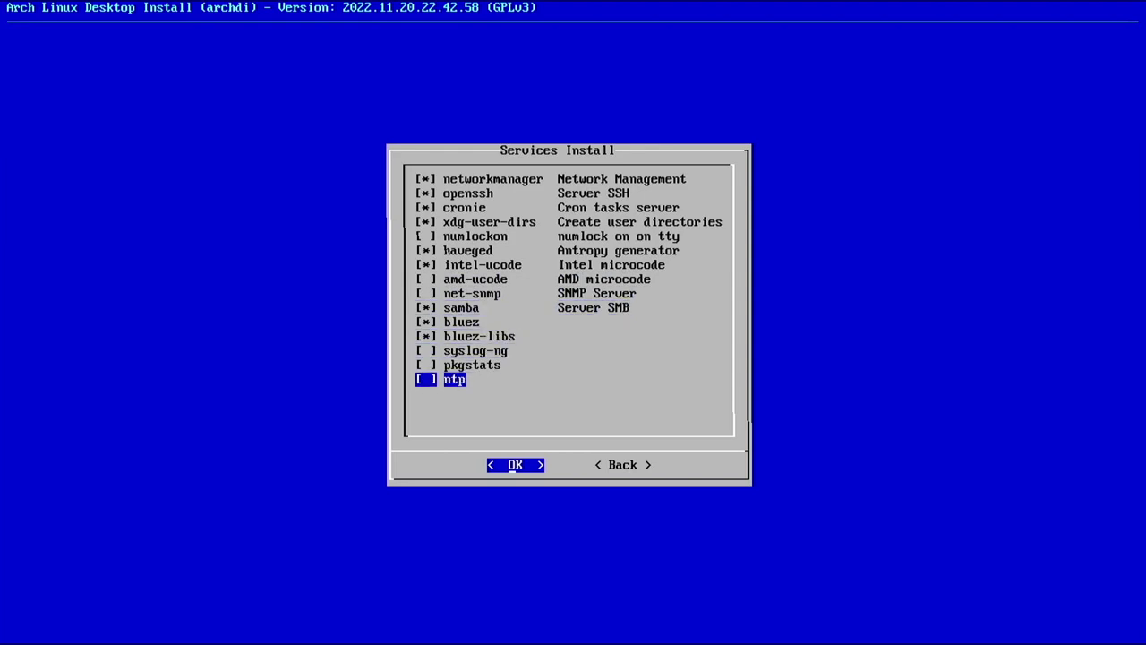
pyautogui.press('Return')
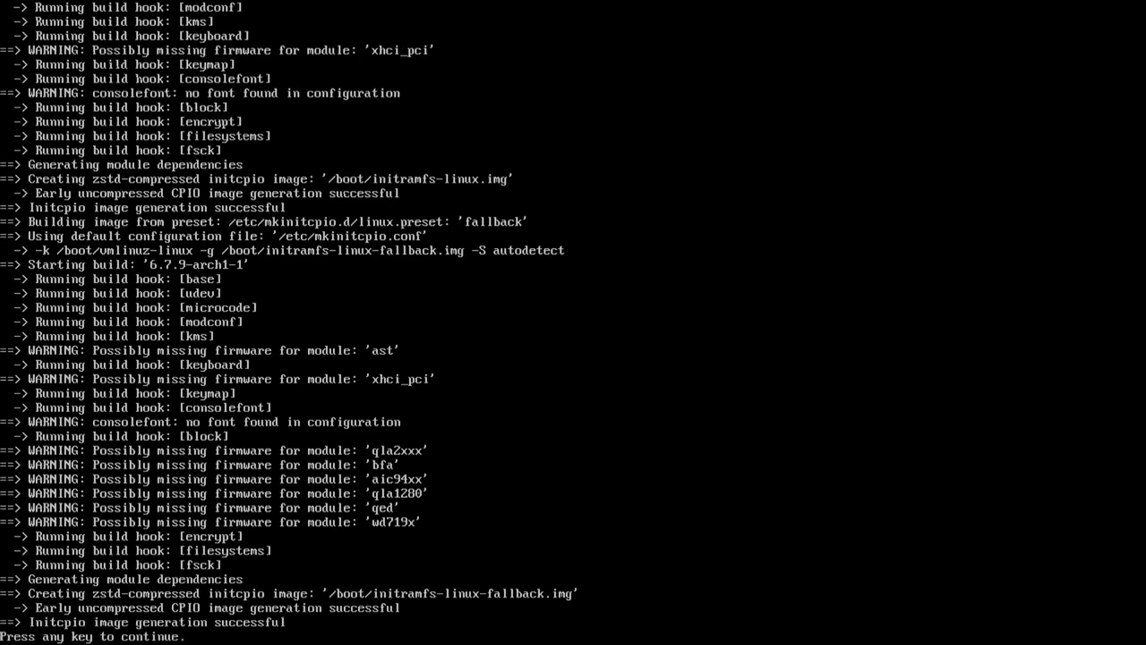
pyautogui.press('Return')
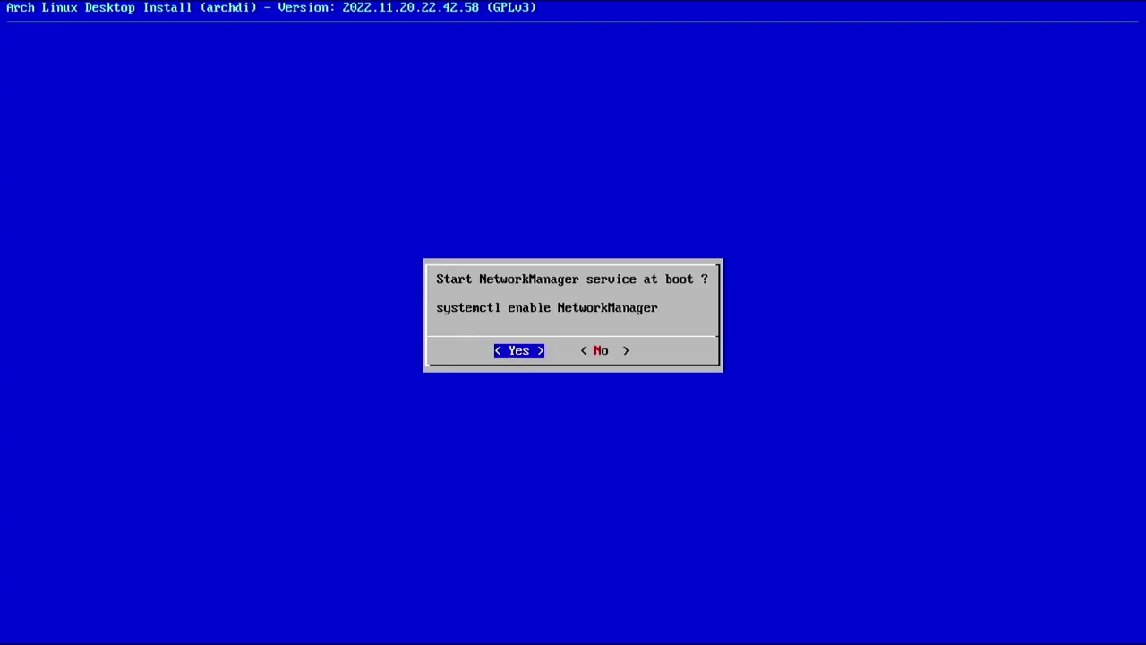
# Enable NetworkManager, cronie, haveged and Bluetooth at boot, skip dhcpcd and decline sshd
pyautogui.press('Return')
pyautogui.press('Return')
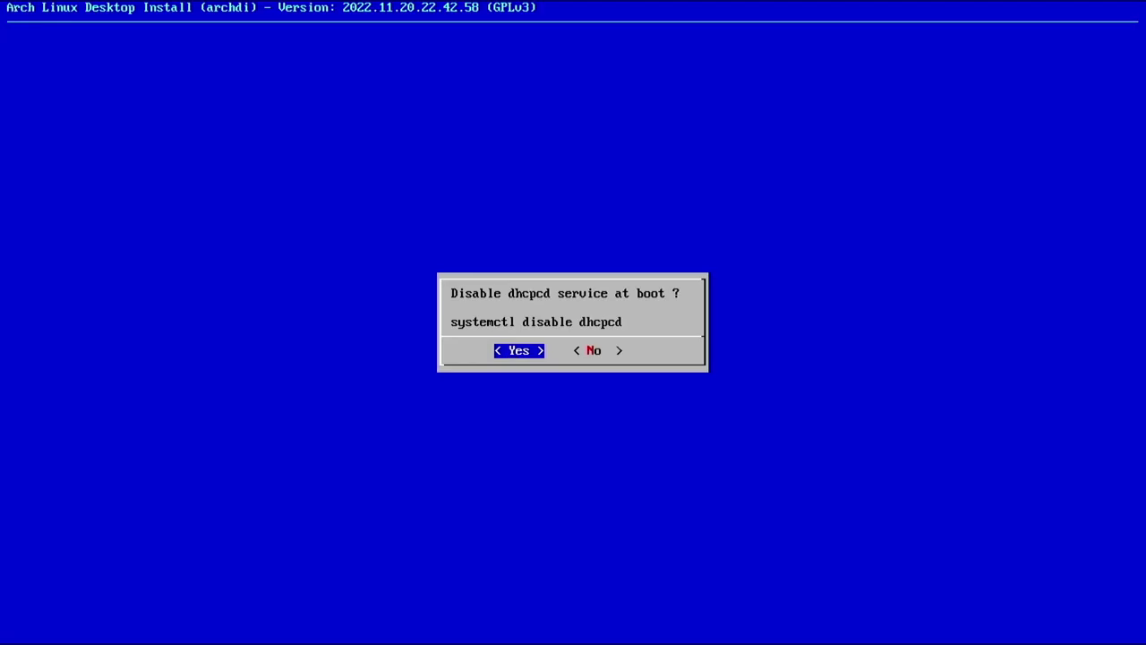
pyautogui.press('Return')
pyautogui.press('Return')
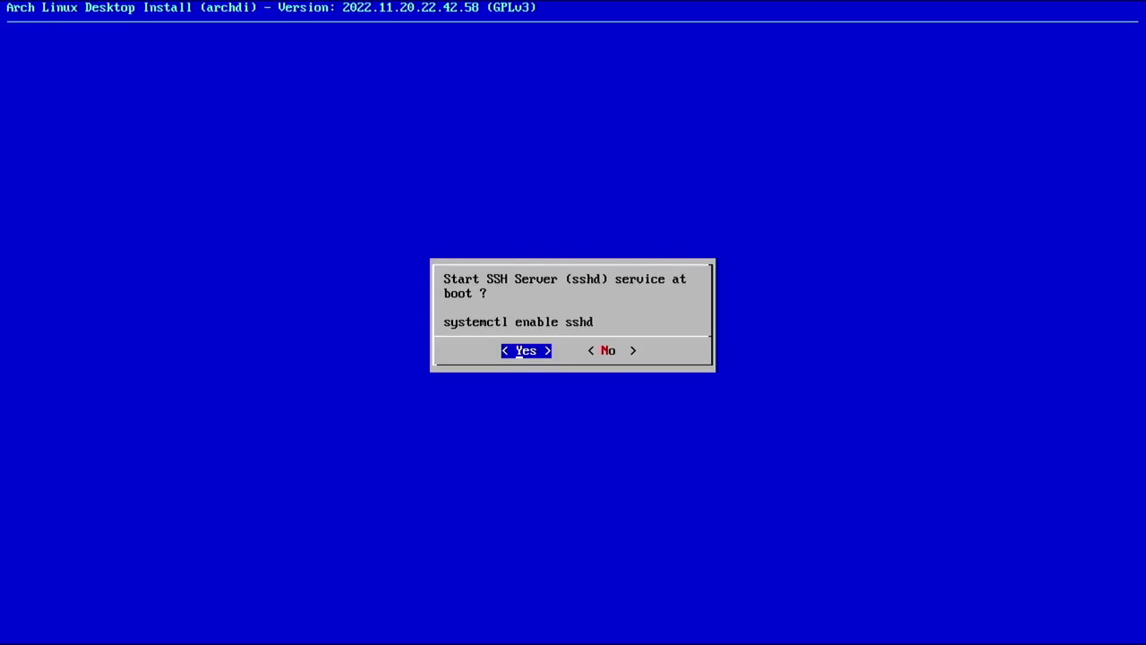
pyautogui.press('Right')
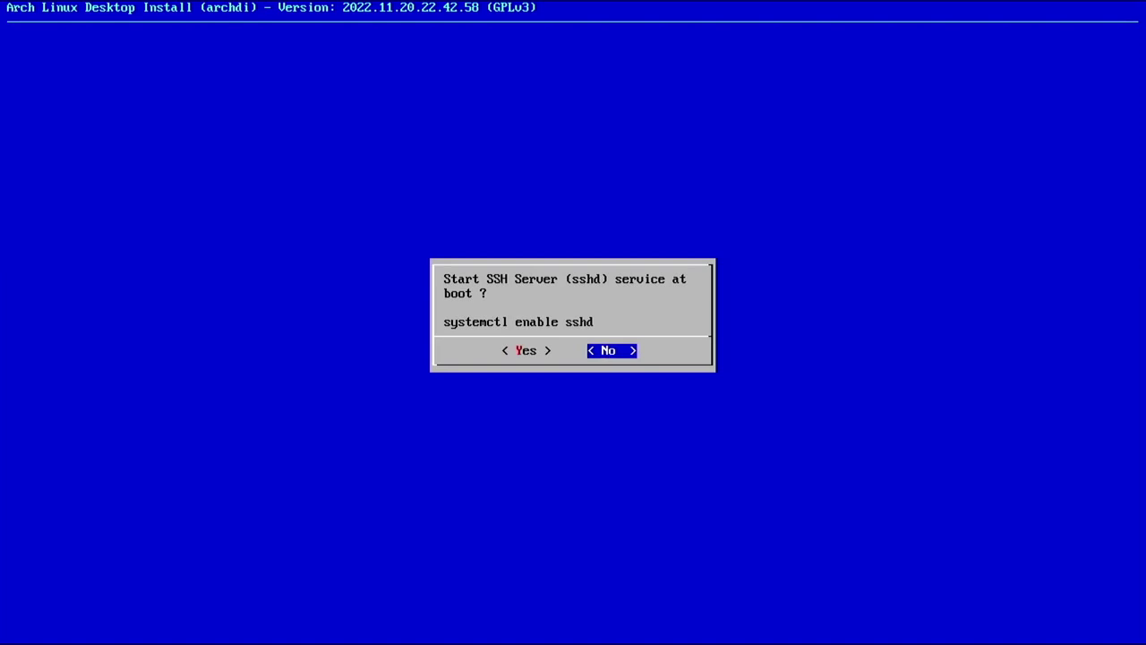
pyautogui.press('Return')
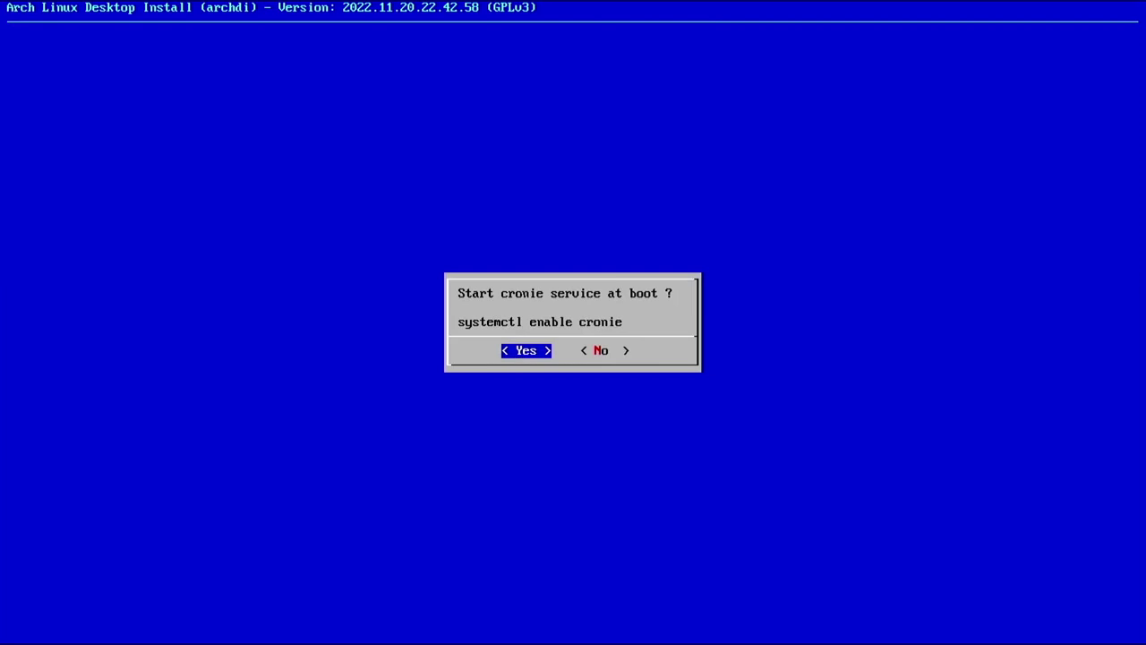
pyautogui.press('Return')
pyautogui.press('Return')
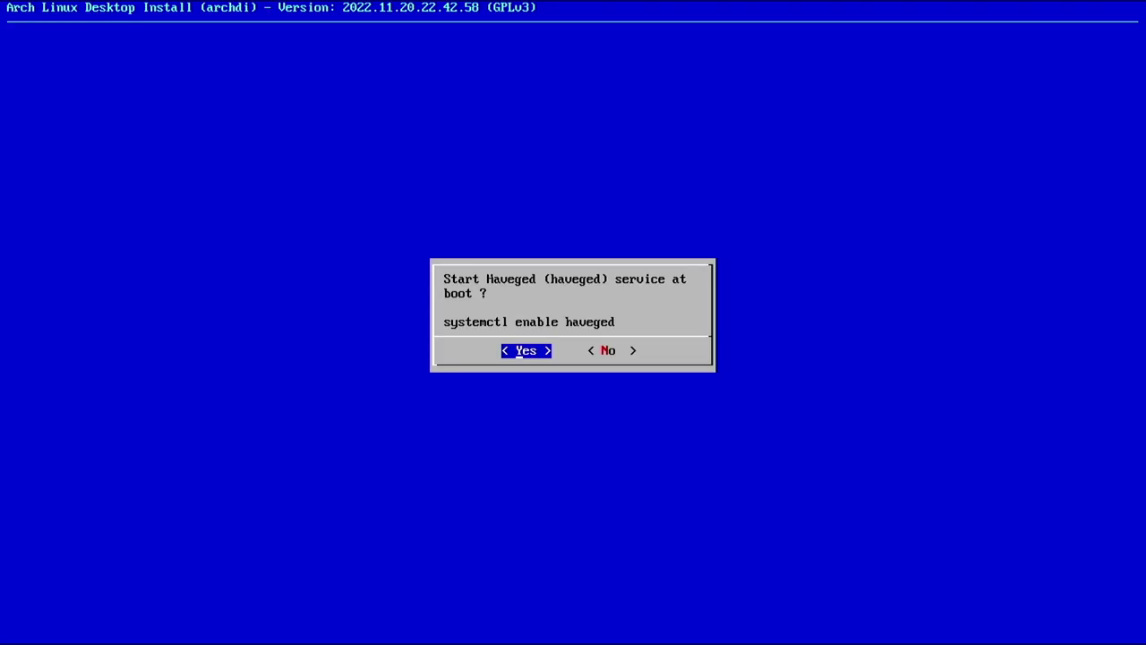
pyautogui.press('Return')
pyautogui.press('Return')
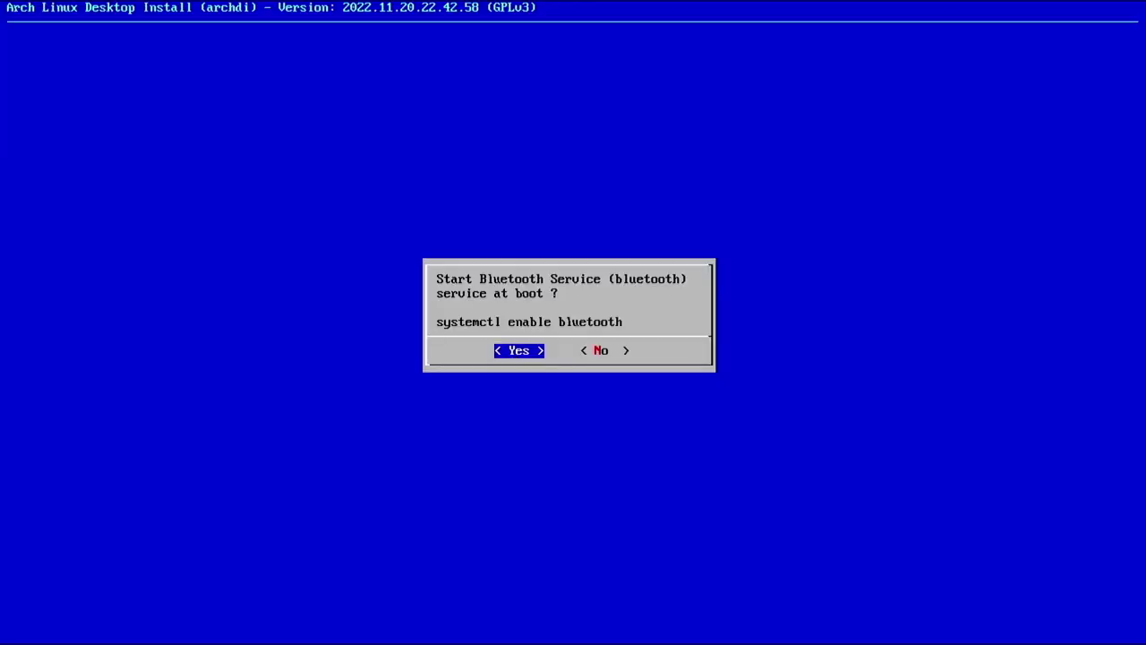
pyautogui.press('Return')
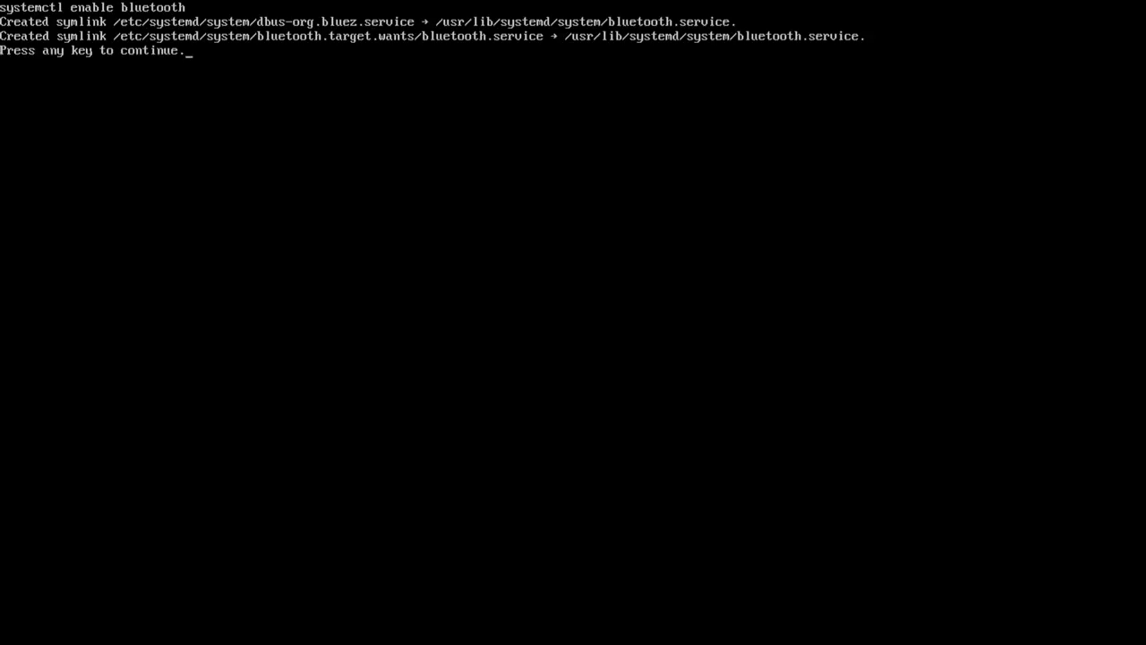
pyautogui.press('Return')
# Open the File System checklist and tick os-prober, sshfs, cifs-utils, smbclient and nfs-utils
pyautogui.press('Down')
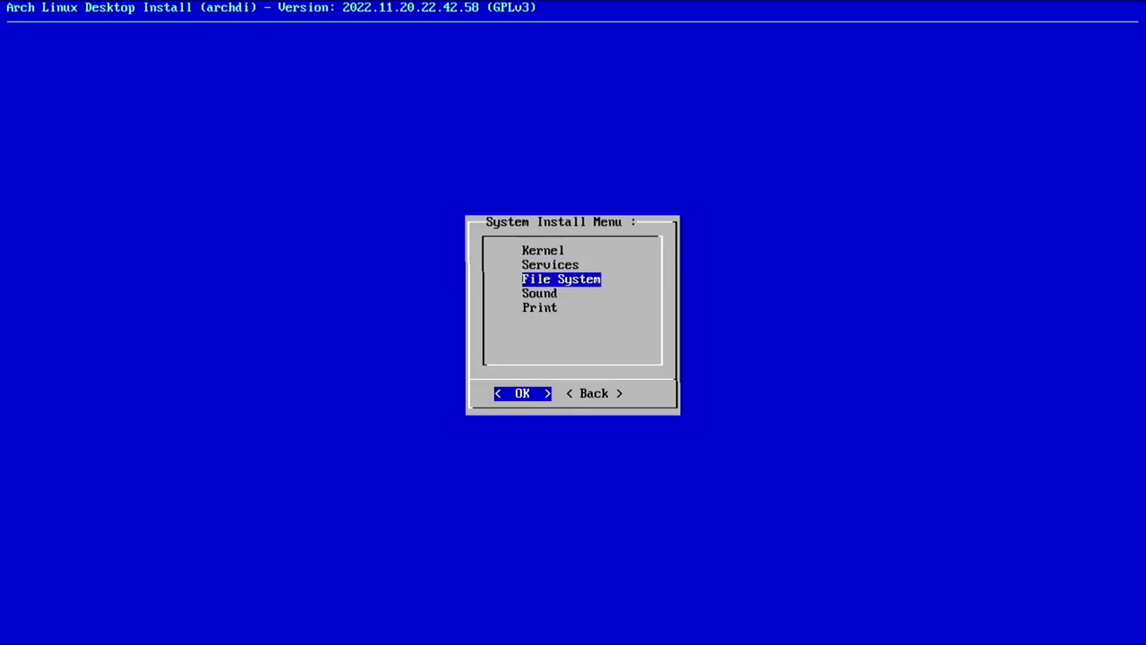
pyautogui.press('Return')
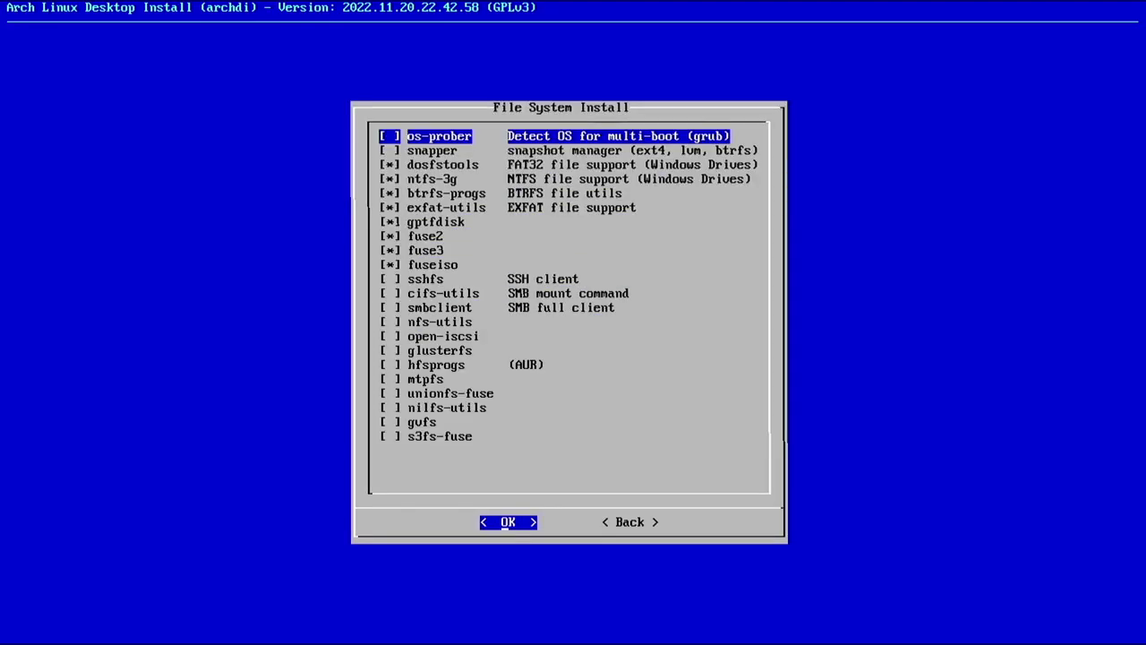
pyautogui.press('Down')
pyautogui.press('Down')
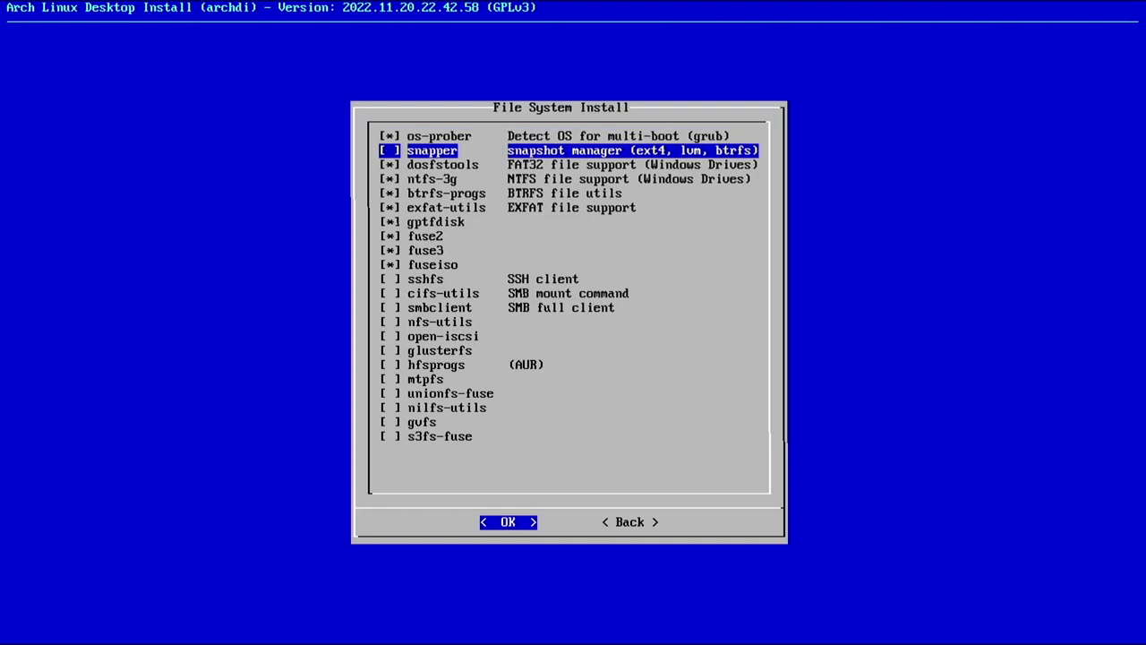
pyautogui.press('Up')
pyautogui.press('Up')
pyautogui.press('Down')
pyautogui.press('Down')
pyautogui.press('Down')
pyautogui.press('Down')
pyautogui.press('Down')
pyautogui.press('Down')
pyautogui.press('Down')
pyautogui.press('Down')
pyautogui.press('Down')
pyautogui.press('Down')
pyautogui.press('Up')
pyautogui.press('Down')
pyautogui.press('space')
pyautogui.press('Down')
pyautogui.press('space')
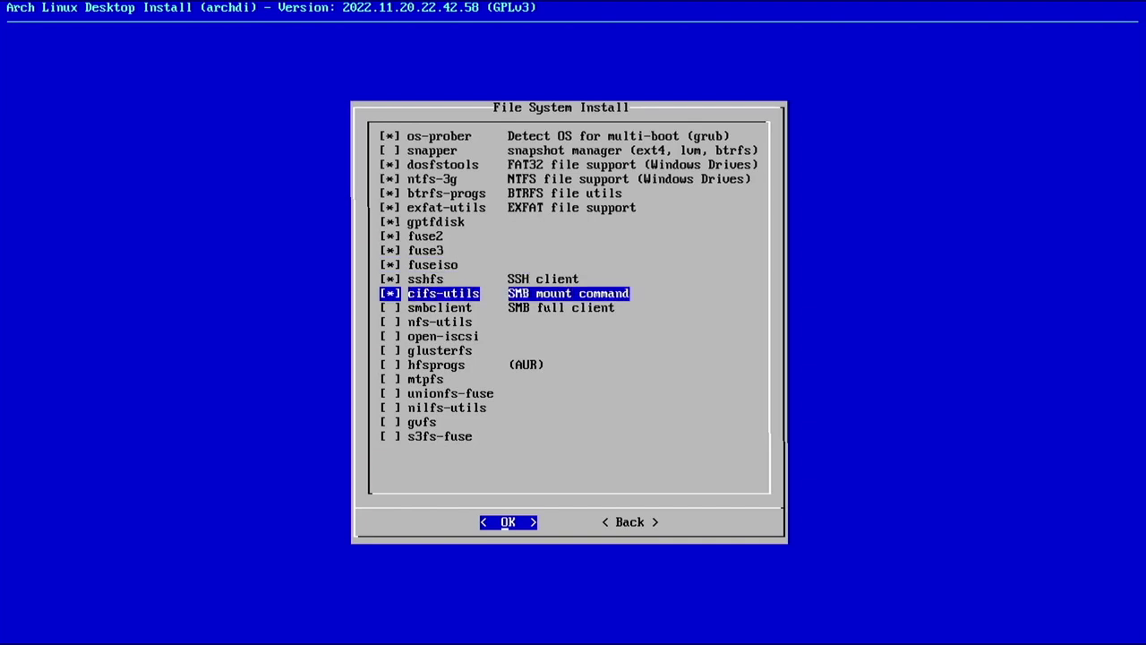
pyautogui.press('Down')
pyautogui.press('Down')
pyautogui.press('space')
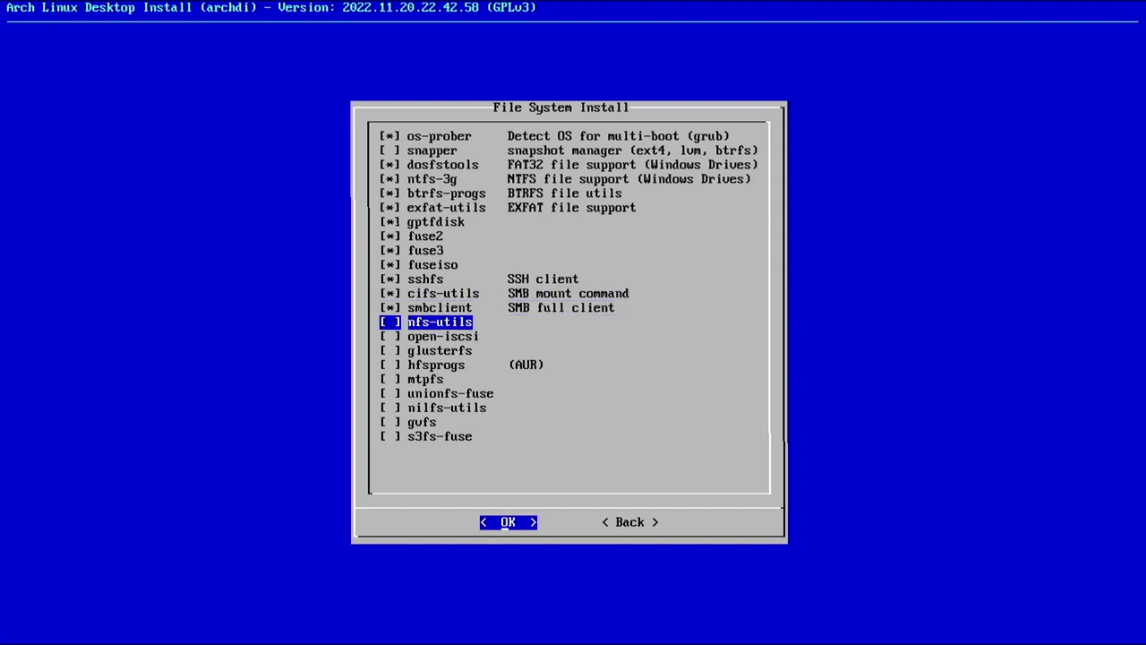
# Install the selected file system packages, letting both initramfs images rebuild
pyautogui.press('Up')
pyautogui.press('Up')
pyautogui.press('Up')
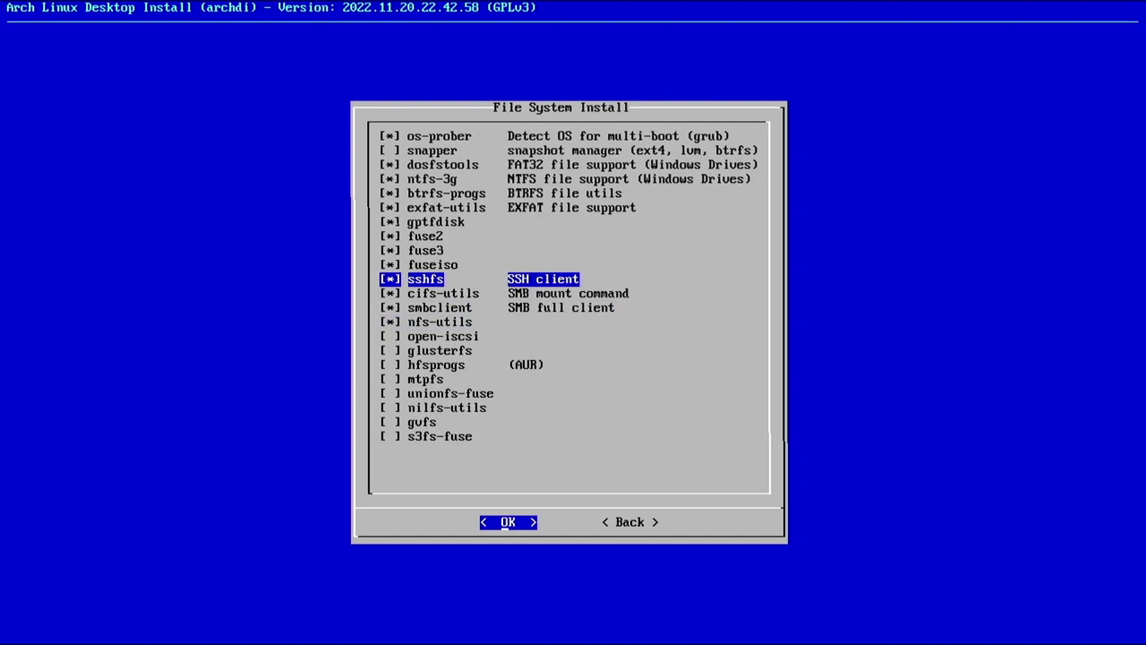
pyautogui.press('Down')
pyautogui.press('Down')
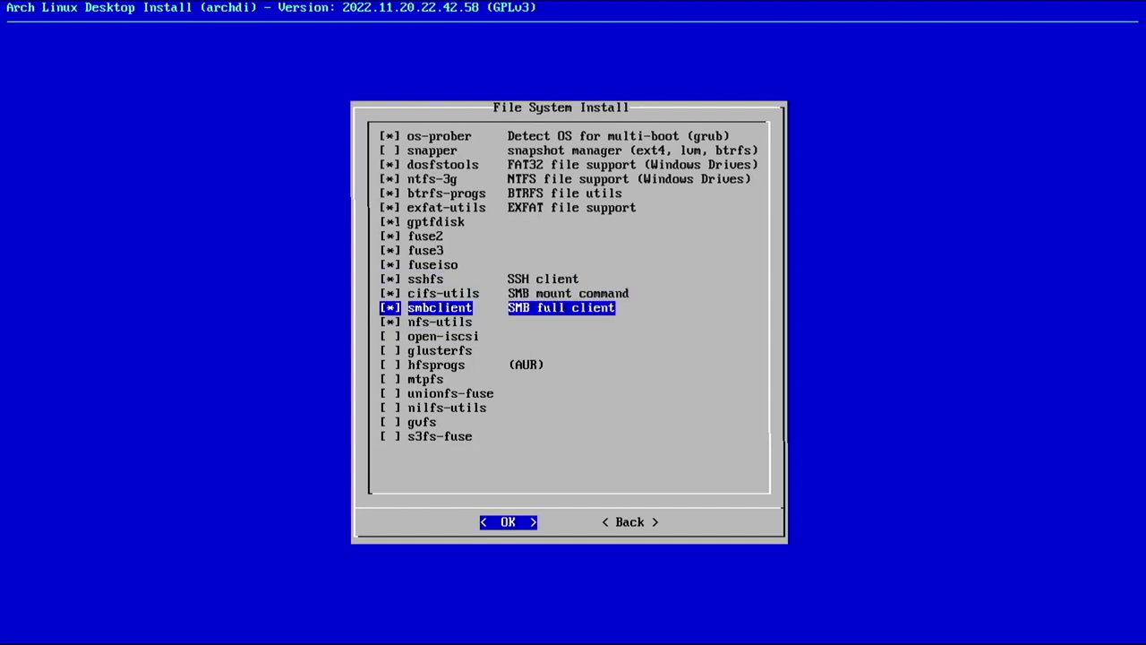
pyautogui.press('Down')
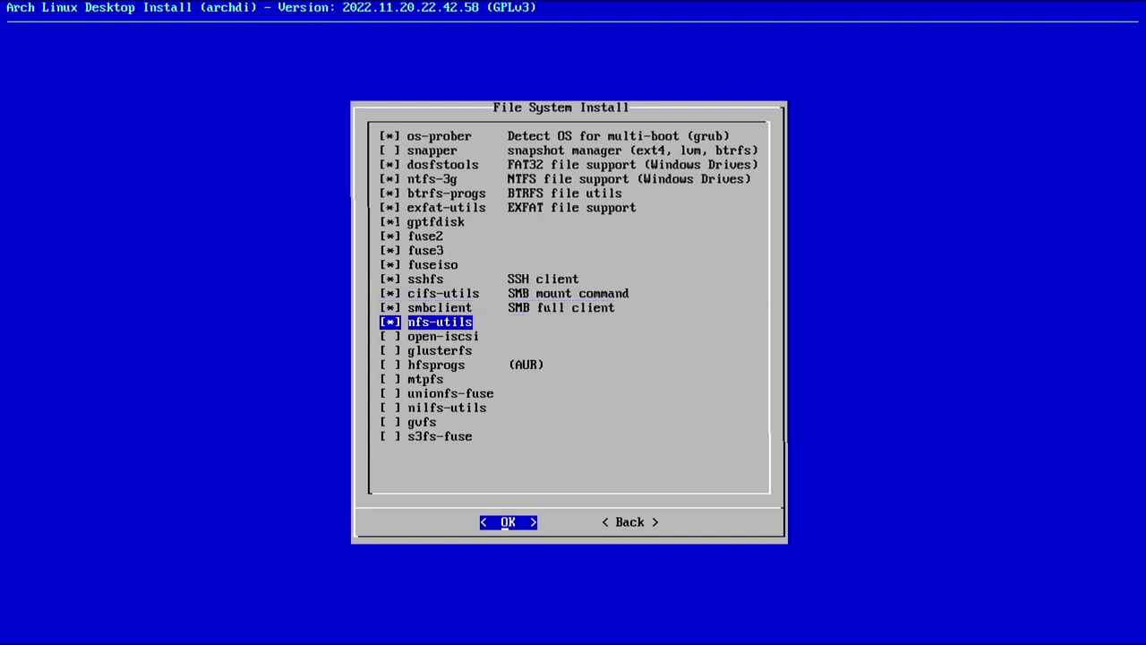
pyautogui.press('Down')
pyautogui.press('Down')
pyautogui.press('Down')
pyautogui.press('Down')
pyautogui.press('Down')
pyautogui.press('Down')
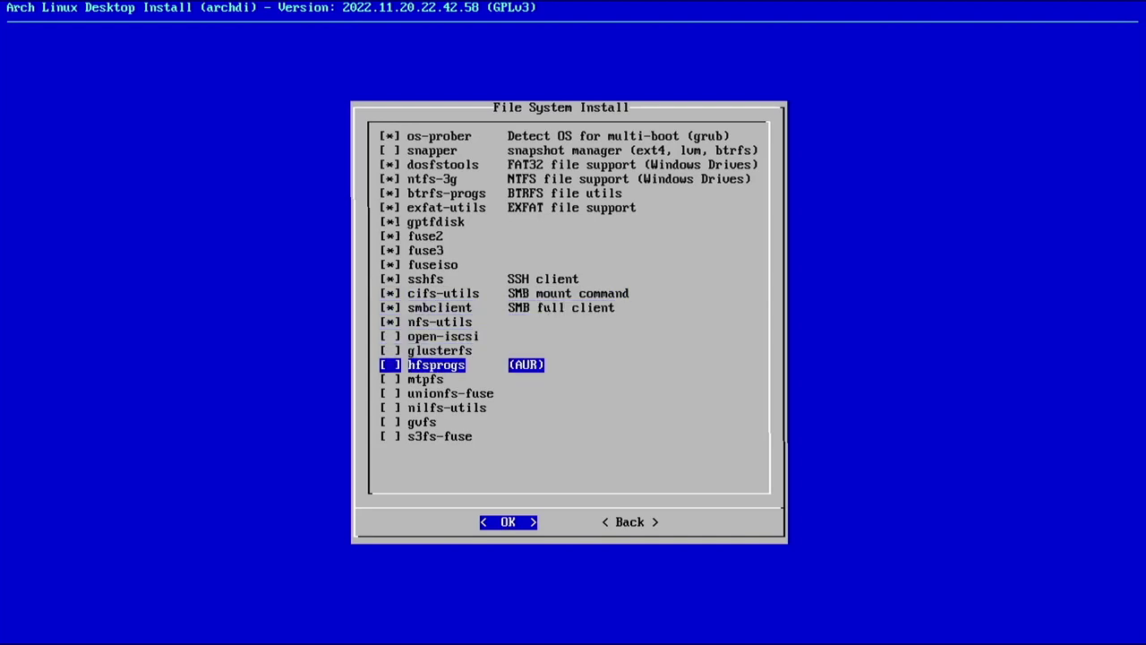
pyautogui.press('Down')
pyautogui.press('Return')
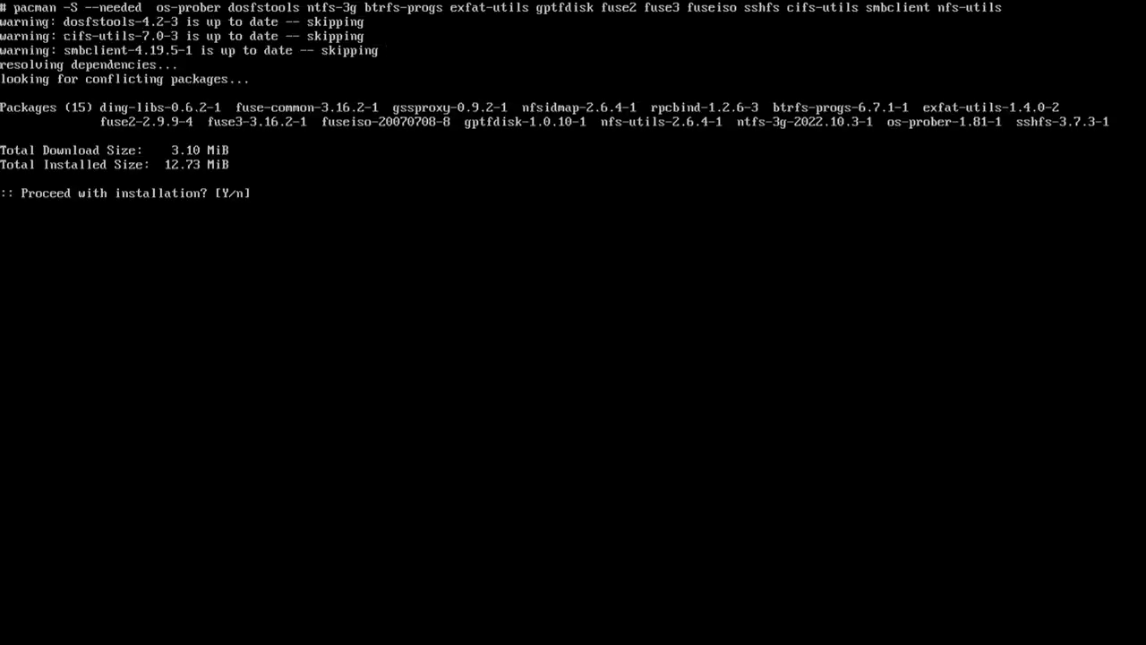
pyautogui.press('Return')
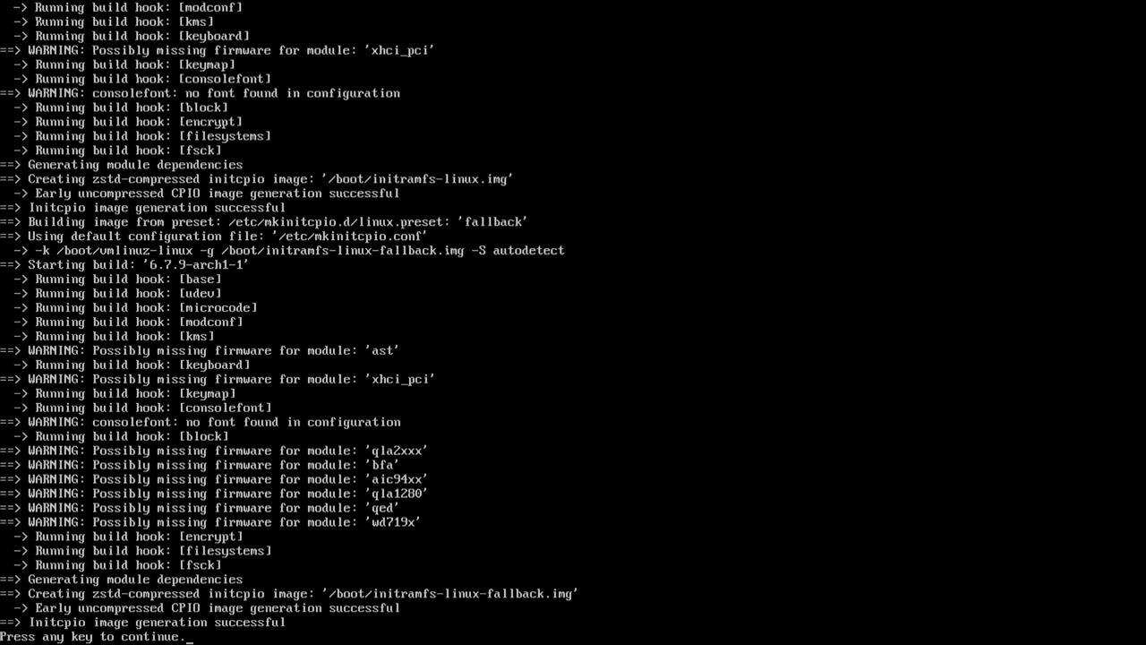
# Choose the wireplumber sound stack, add easyeffects, and install the sound packages
pyautogui.press('Return')
pyautogui.press('Down')
pyautogui.press('Return')
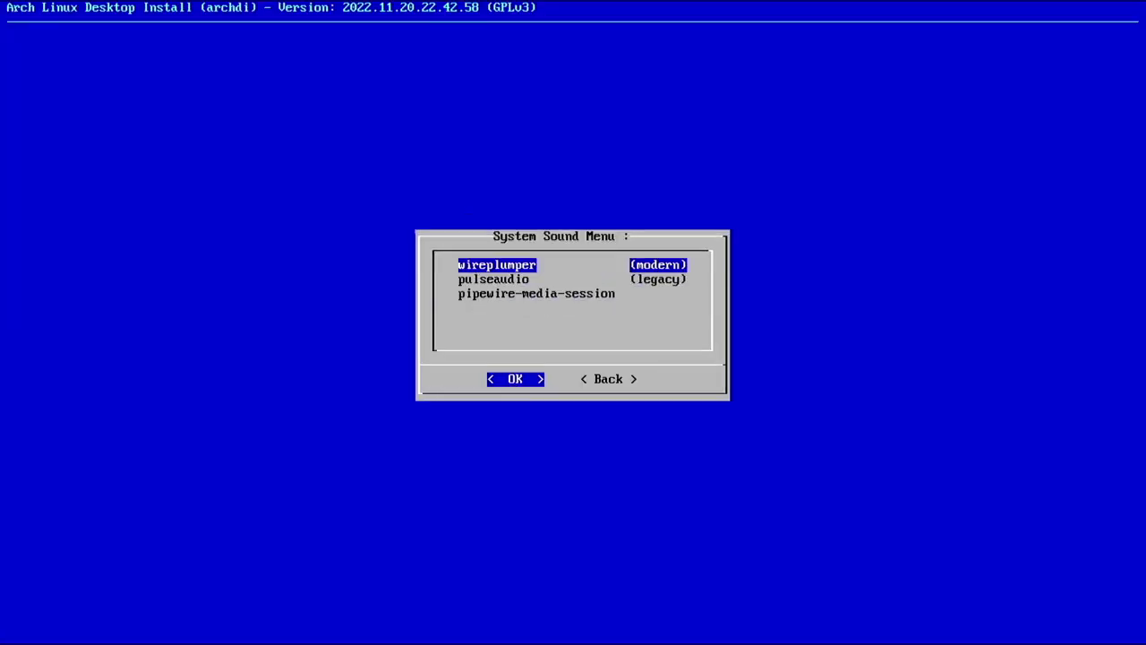
pyautogui.press('Return')
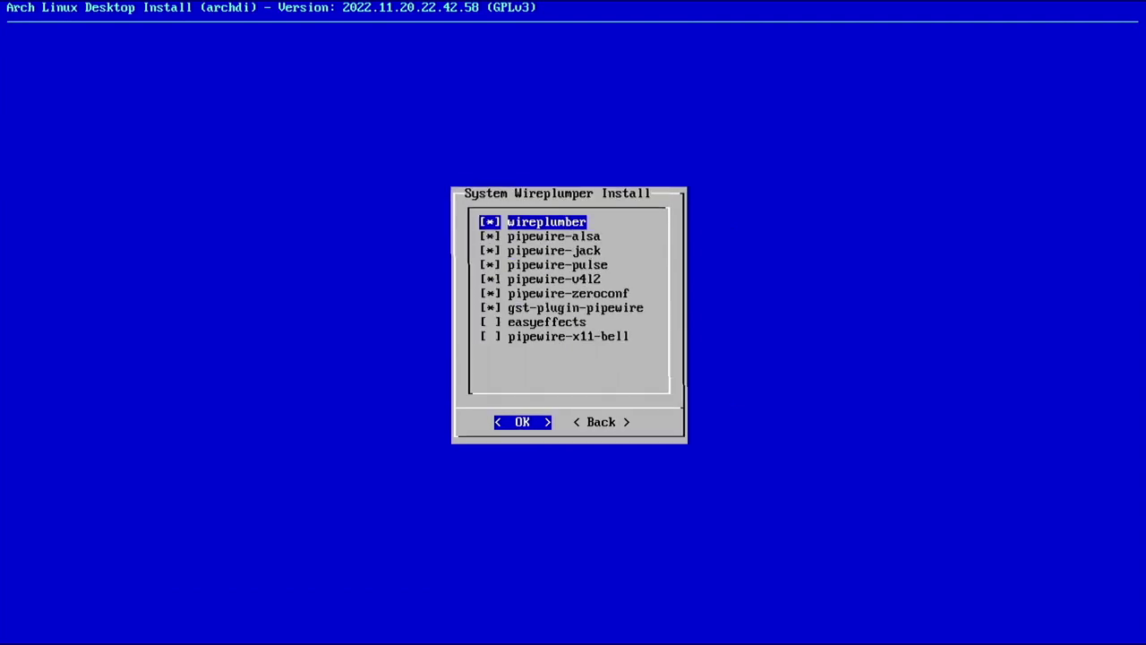
pyautogui.press('Down')
pyautogui.press('Down')
pyautogui.press('Down')
pyautogui.press('Down')
pyautogui.press('Down')
pyautogui.press('Down')
pyautogui.press('Down')
pyautogui.press('space')
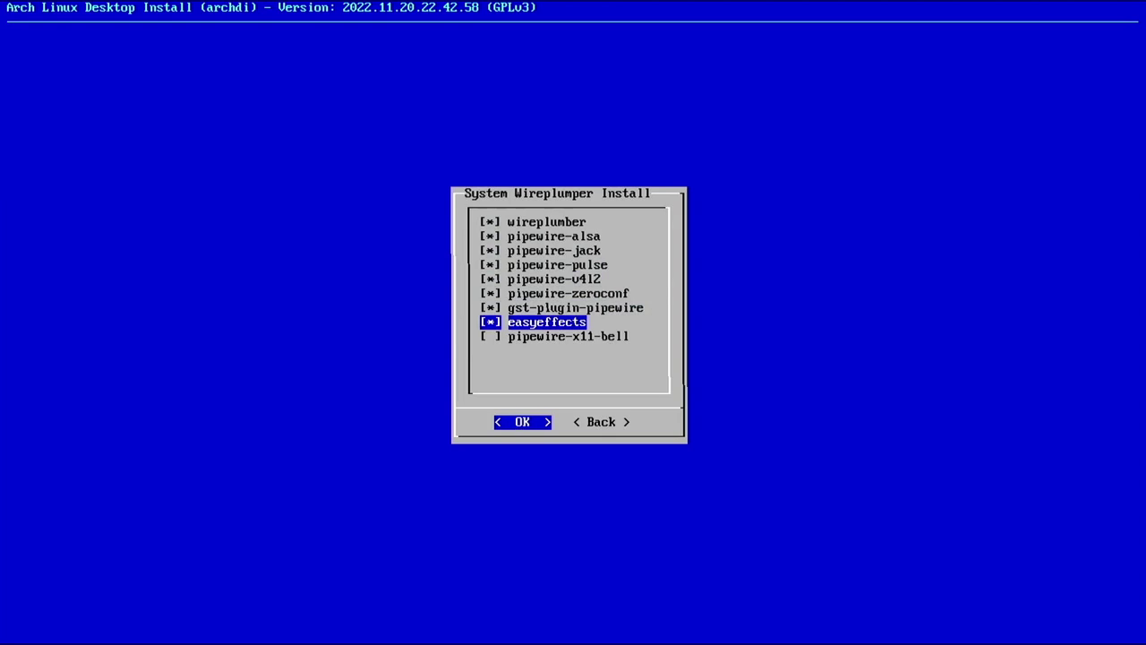
pyautogui.press('Return')
pyautogui.press('Return')
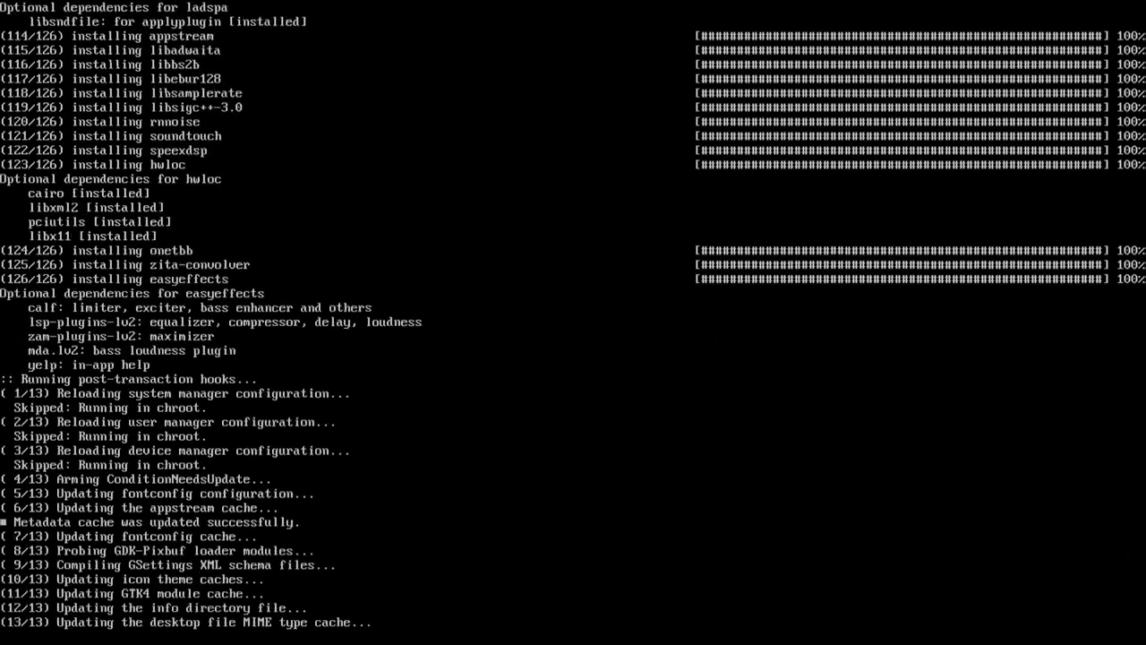
pyautogui.press('Return')
# Review the Print checklist (cups, ghostscript, cups-pdf) and leave without installing anything
pyautogui.press('Right')
pyautogui.press('Return')
pyautogui.press('Down')
pyautogui.press('Up')
pyautogui.press('Down')
pyautogui.press('Right')
pyautogui.press('Left')
pyautogui.press('Return')
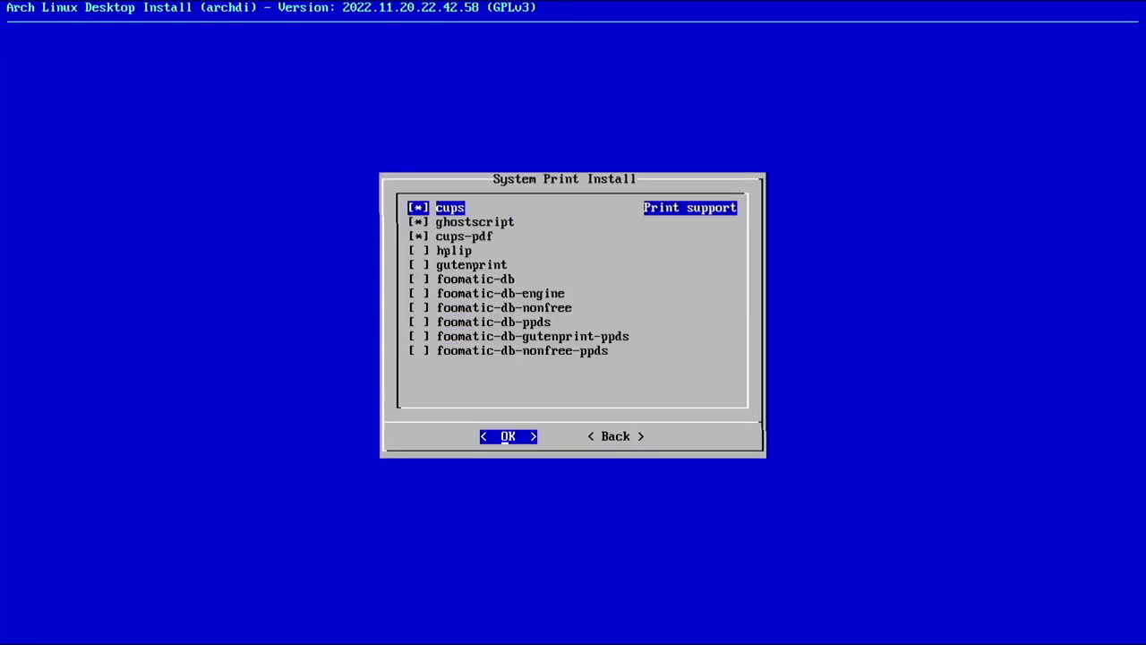
pyautogui.press('Down')
pyautogui.press('Down')
pyautogui.press('Down')
pyautogui.press('Up')
pyautogui.press('Up')
pyautogui.press('Down')
pyautogui.press('Up')
pyautogui.press('Up')
pyautogui.press('Down')
pyautogui.press('Down')
pyautogui.press('Down')
pyautogui.press('Up')
pyautogui.press('Up')
pyautogui.press('Up')
pyautogui.press('Right')
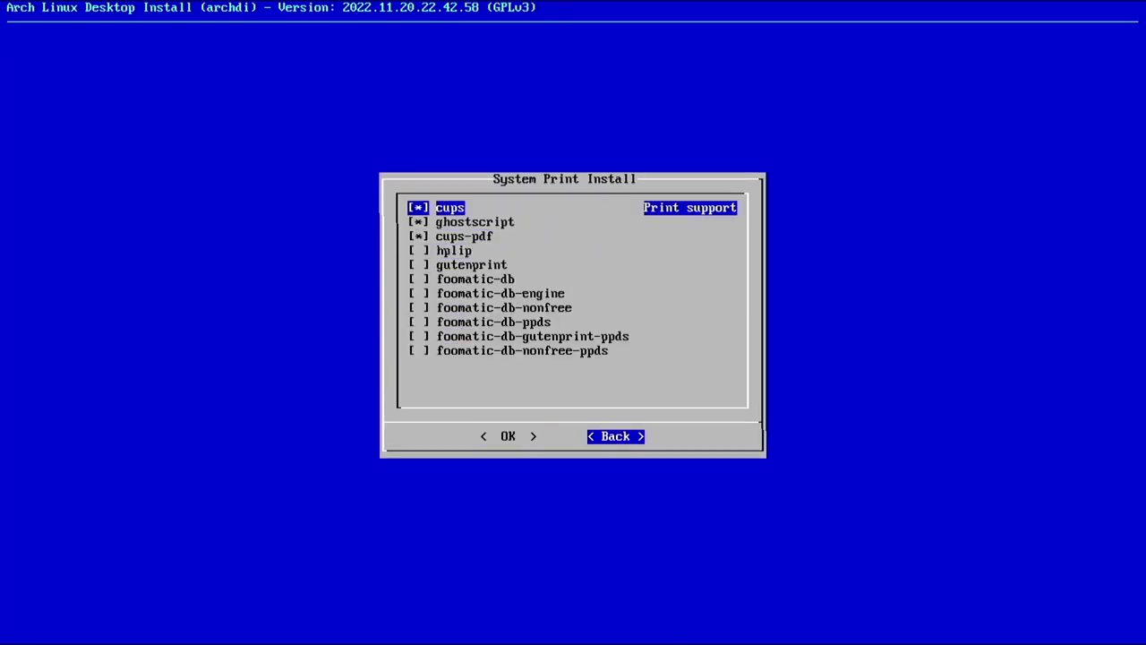
pyautogui.press('Return')
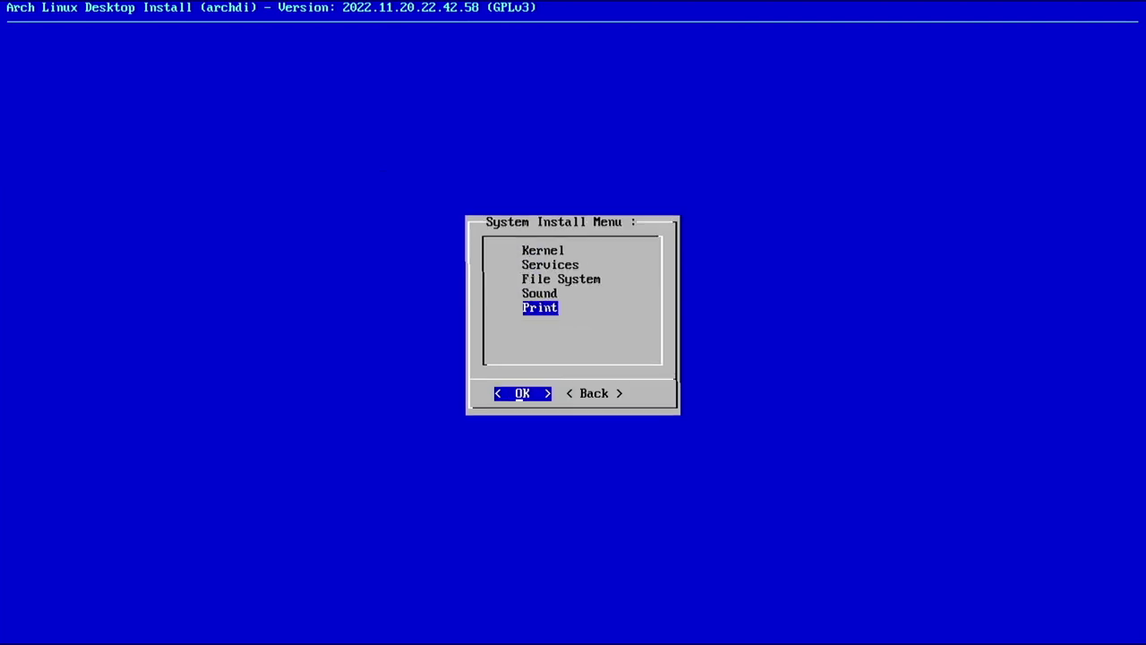
# Back out of the System Install and Install menus to the archdi Main Menu
pyautogui.press('Right')
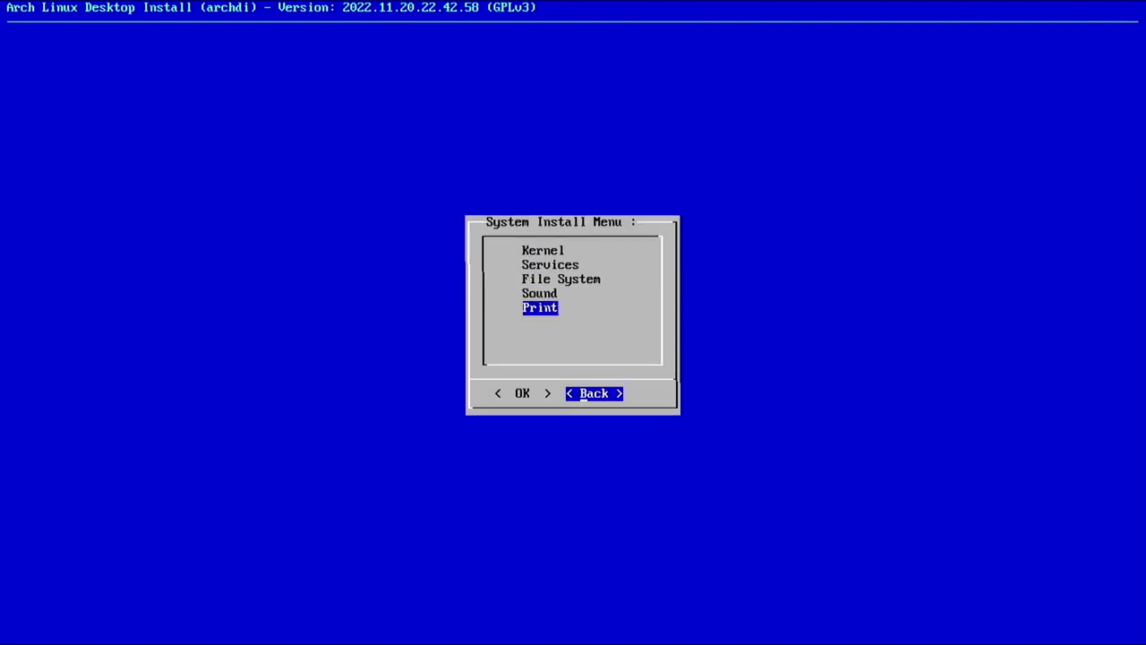
pyautogui.press('Return')
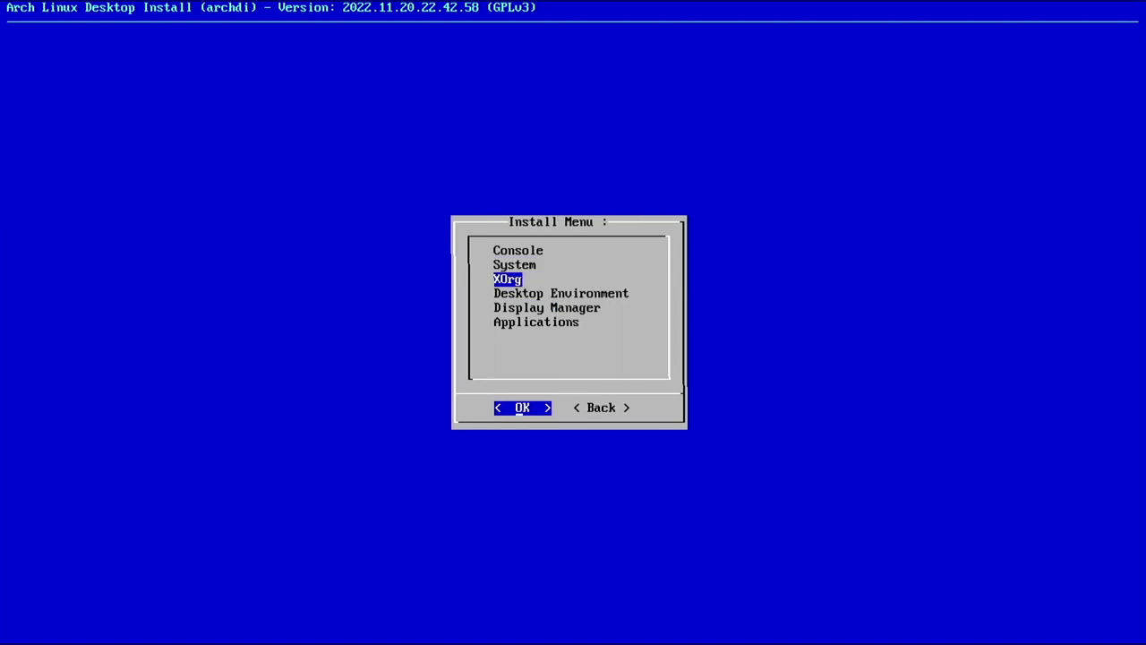
pyautogui.press('Down')
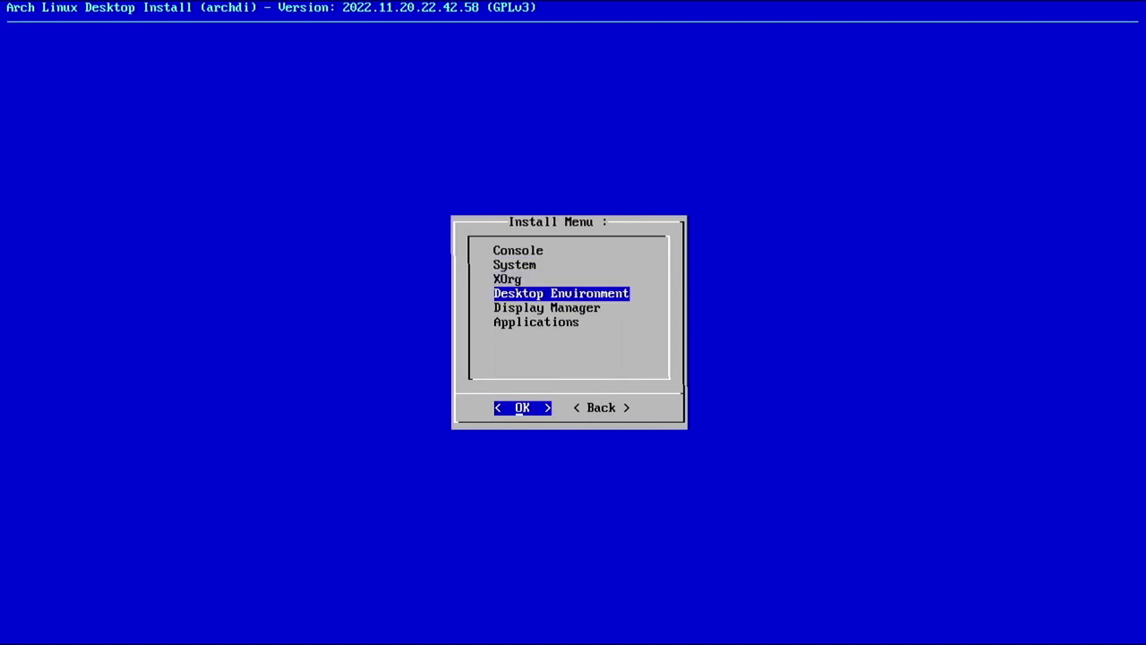
pyautogui.press('Down')
pyautogui.press('Down')
pyautogui.press('Up')
pyautogui.press('Up')
pyautogui.press('Down')
pyautogui.press('Tab')
pyautogui.press('Return')
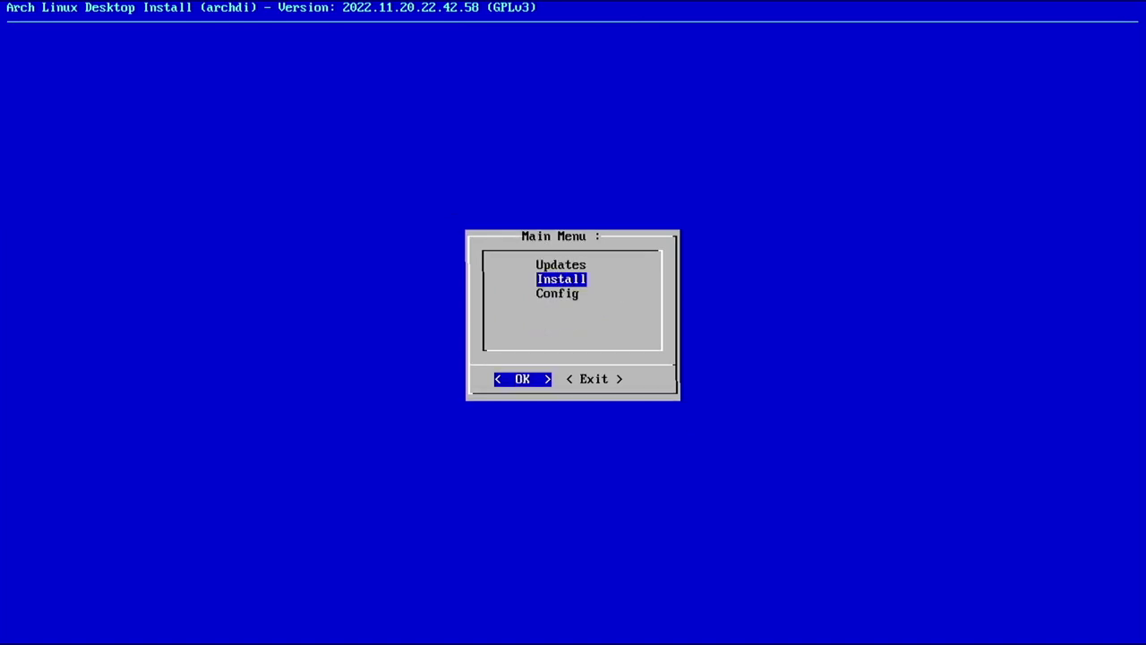
pyautogui.press('Tab')
pyautogui.press('Tab')
# In archdi's Bash configuration, keep nano as default editor and accept the default alias.sh set
pyautogui.press('Down')
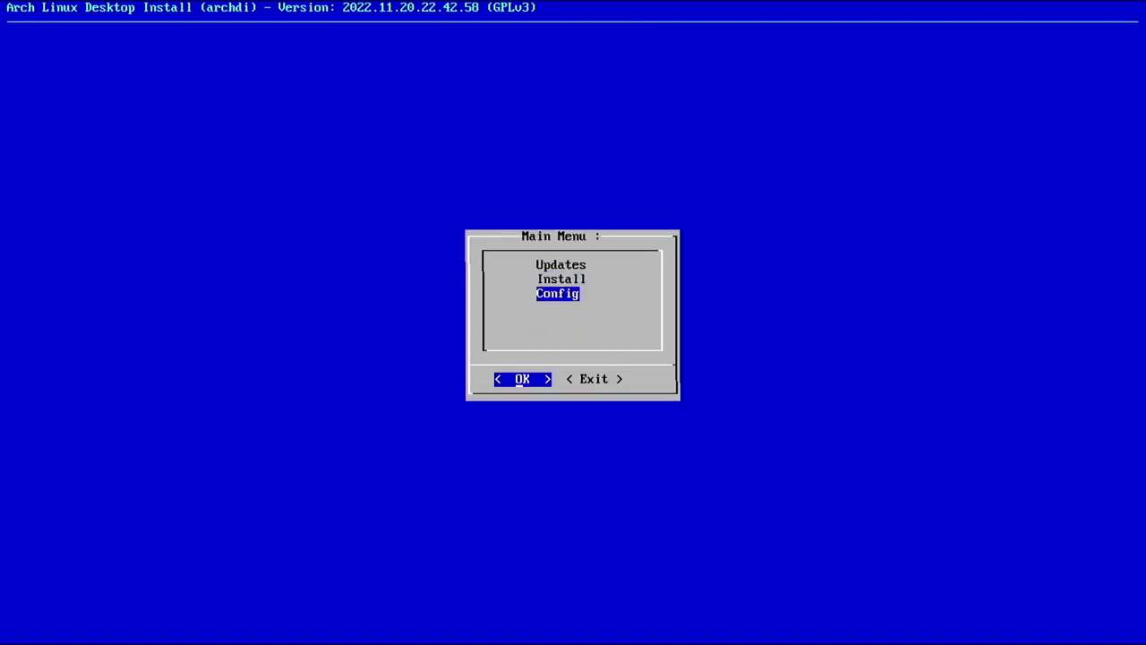
pyautogui.press('Return')
pyautogui.press('Return')
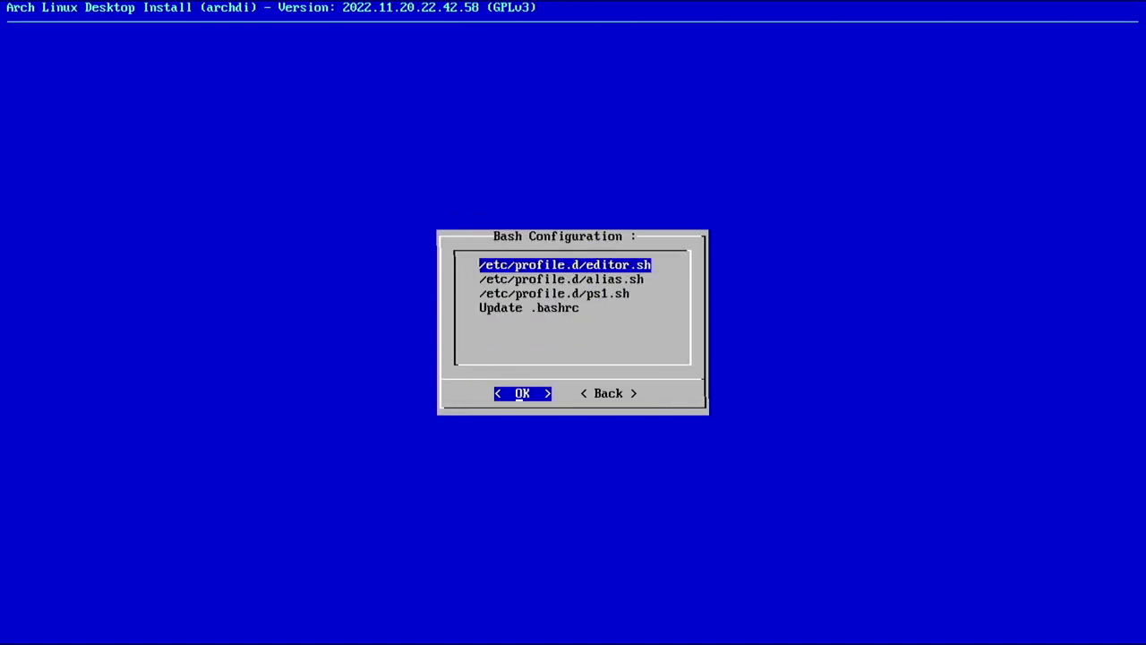
pyautogui.press('Return')
pyautogui.press('Down')
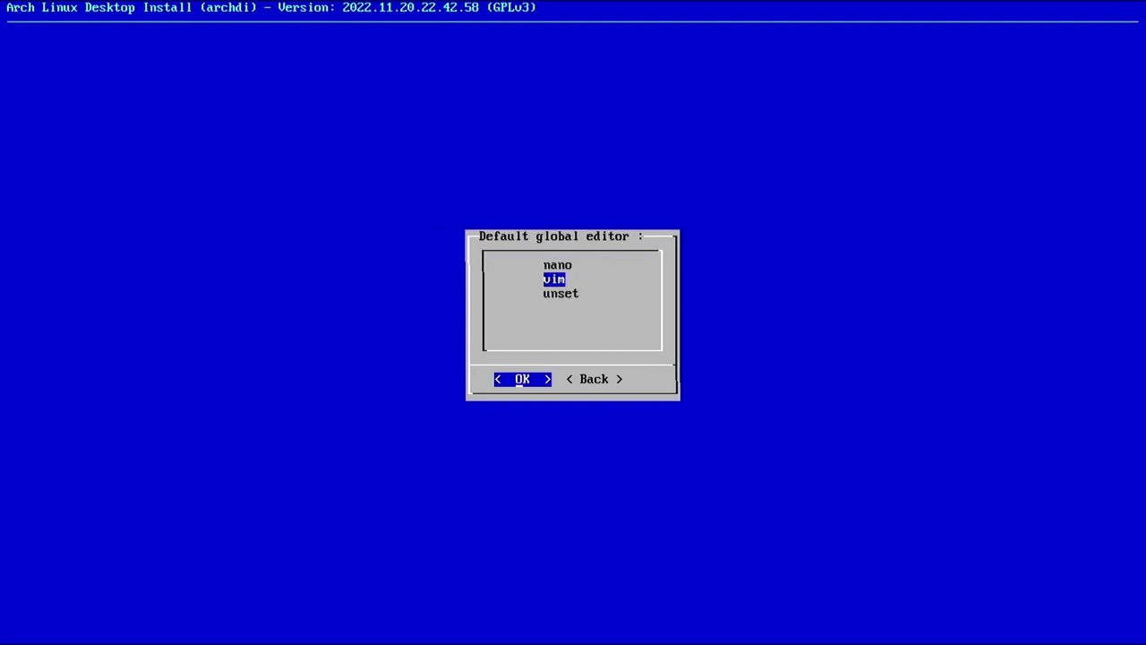
pyautogui.press('Up')
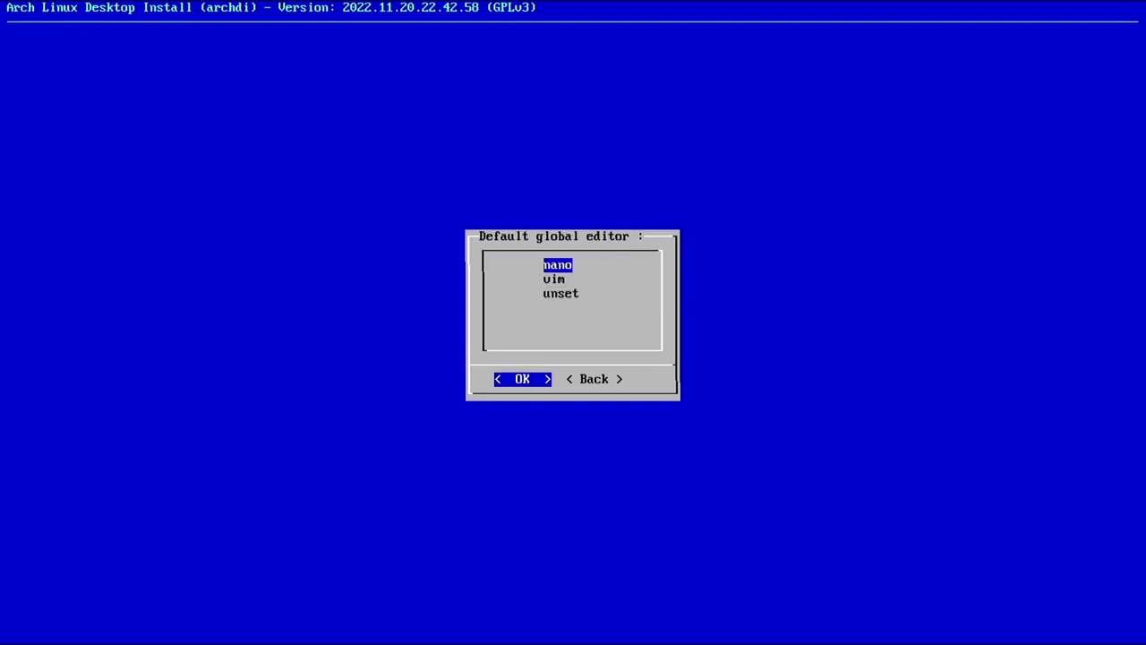
pyautogui.press('Down')
pyautogui.press('Return')
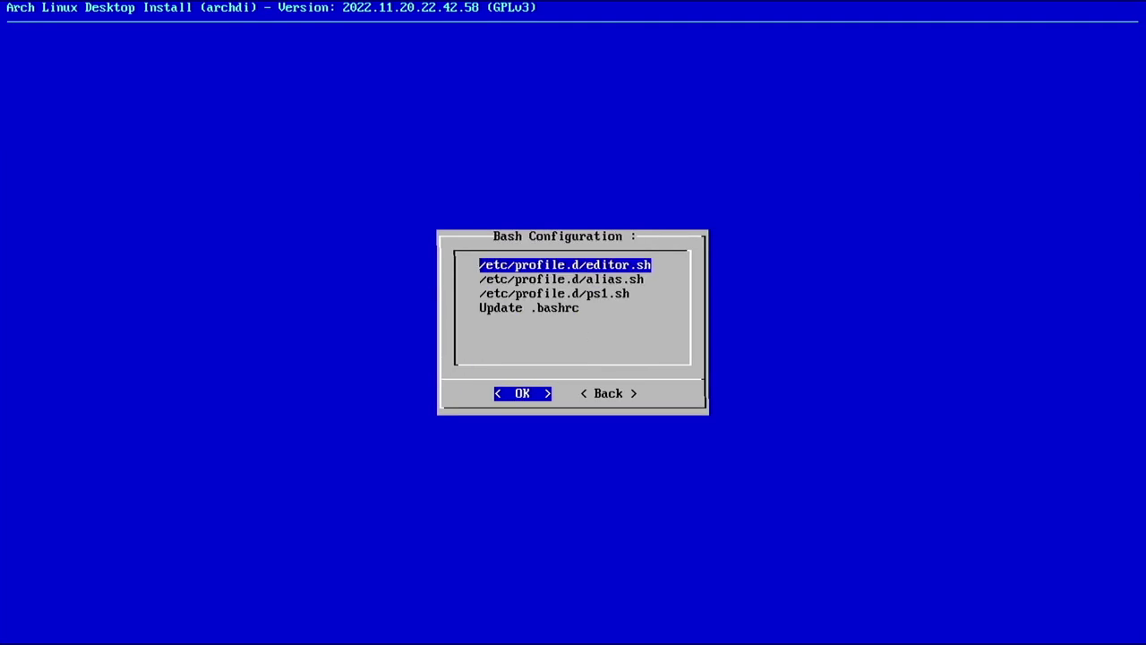
pyautogui.press('Down')
pyautogui.press('Return')
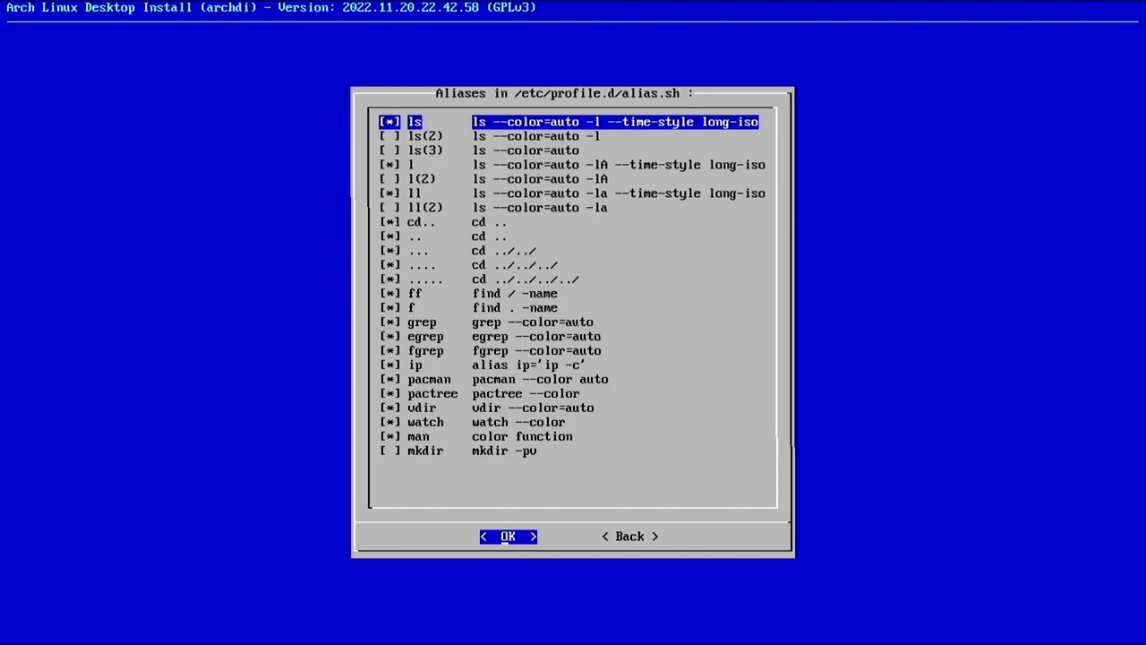
pyautogui.press('Down')
pyautogui.press('Down')
pyautogui.press('Down')
pyautogui.press('Down')
pyautogui.press('Down')
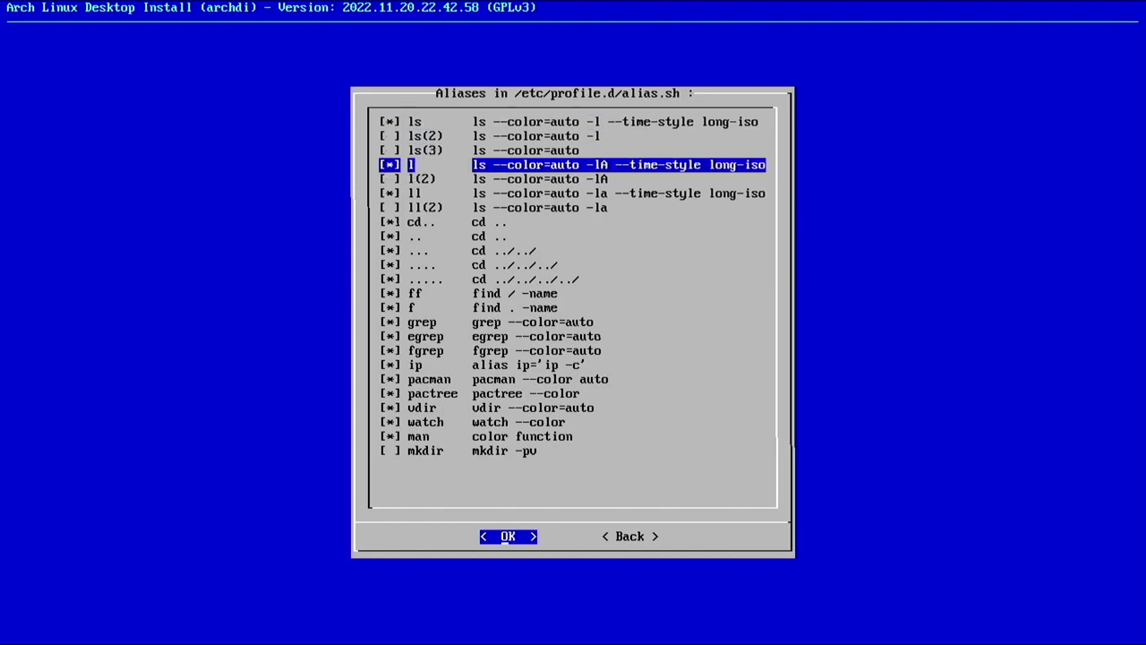
pyautogui.press('Return')
# Create ps1.sh with the User and Hostname prompt and replace /etc/skel/.bashrc
pyautogui.press('Down')
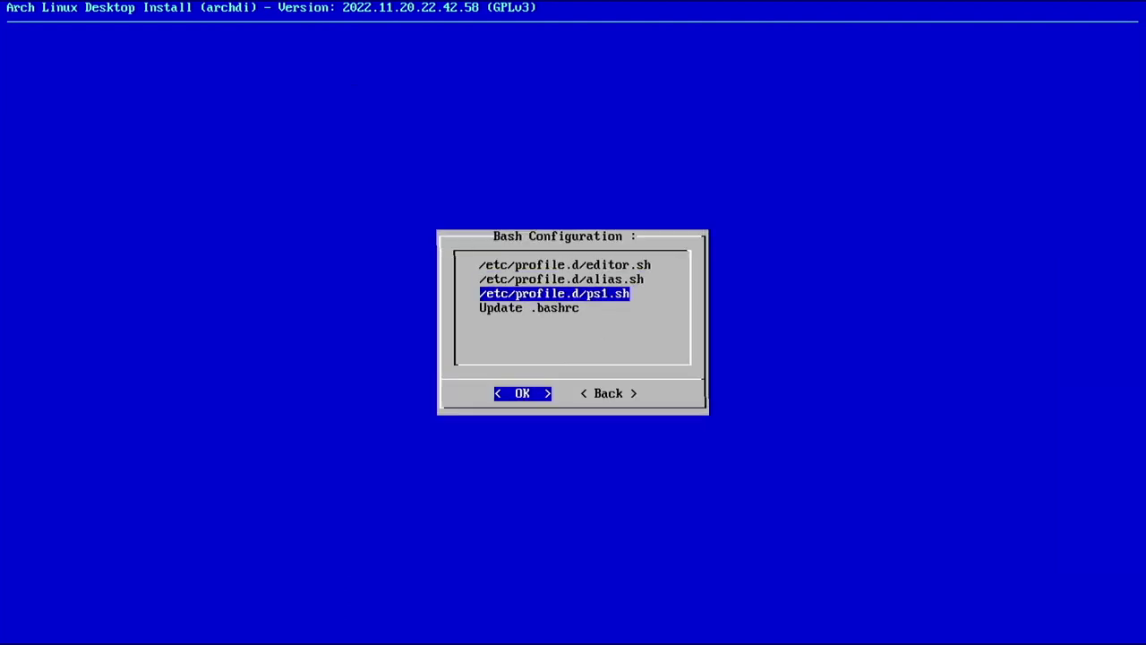
pyautogui.press('Return')
pyautogui.press('Down')
pyautogui.press('Down')
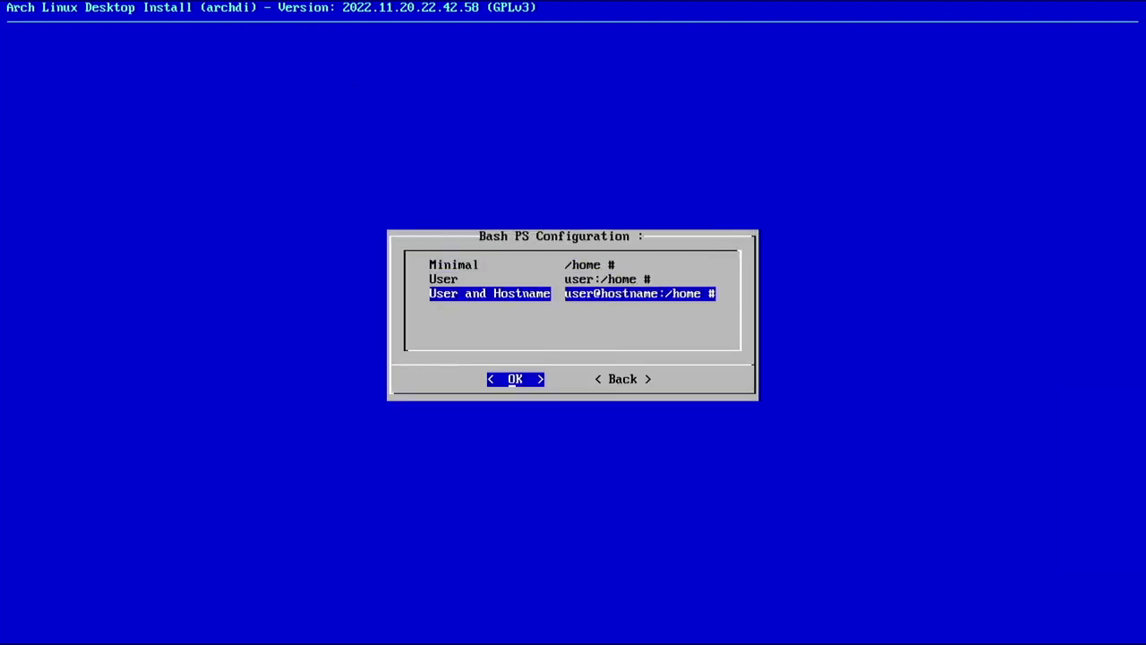
pyautogui.press('Return')
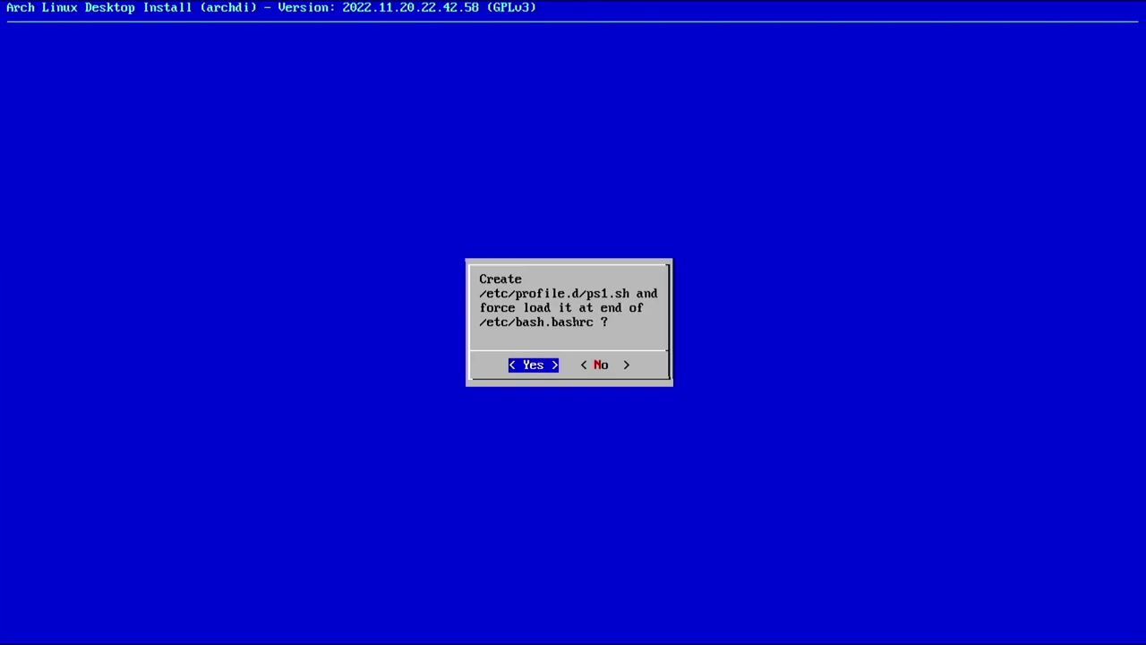
pyautogui.press('Return')
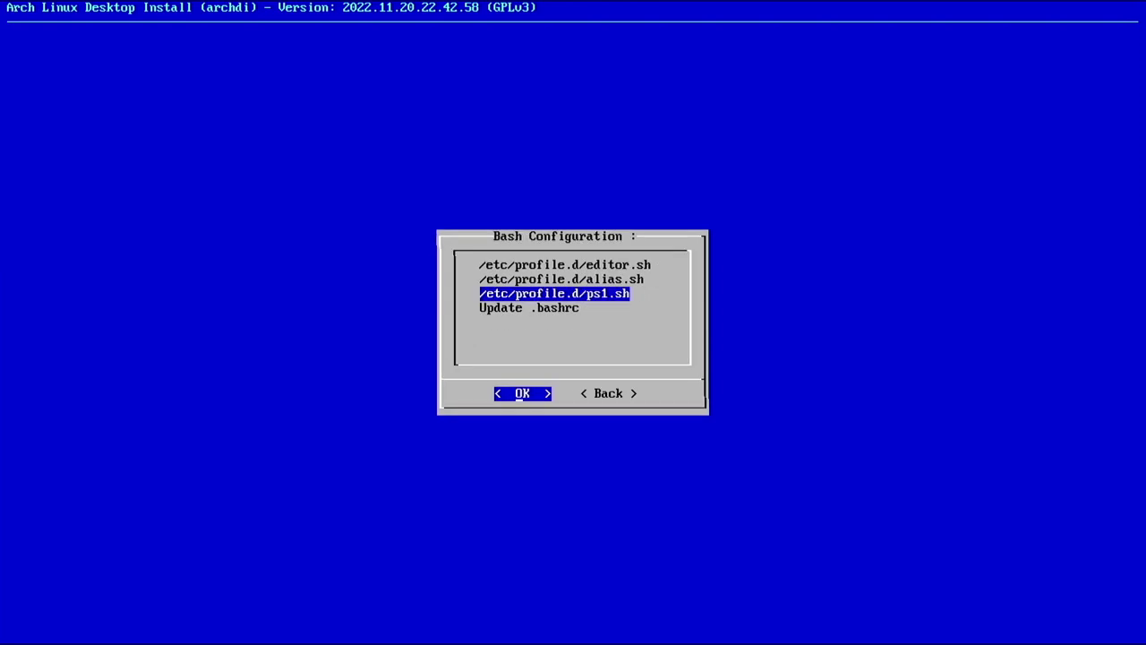
pyautogui.press('Down')
pyautogui.press('Return')
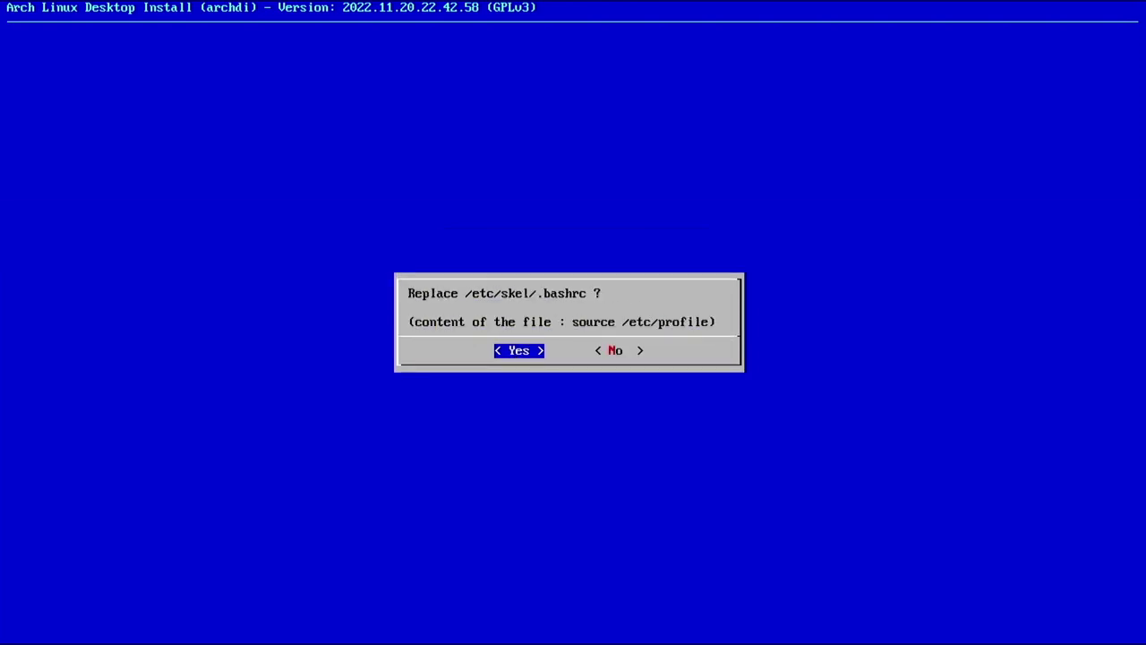
pyautogui.press('Return')
pyautogui.press('Return')
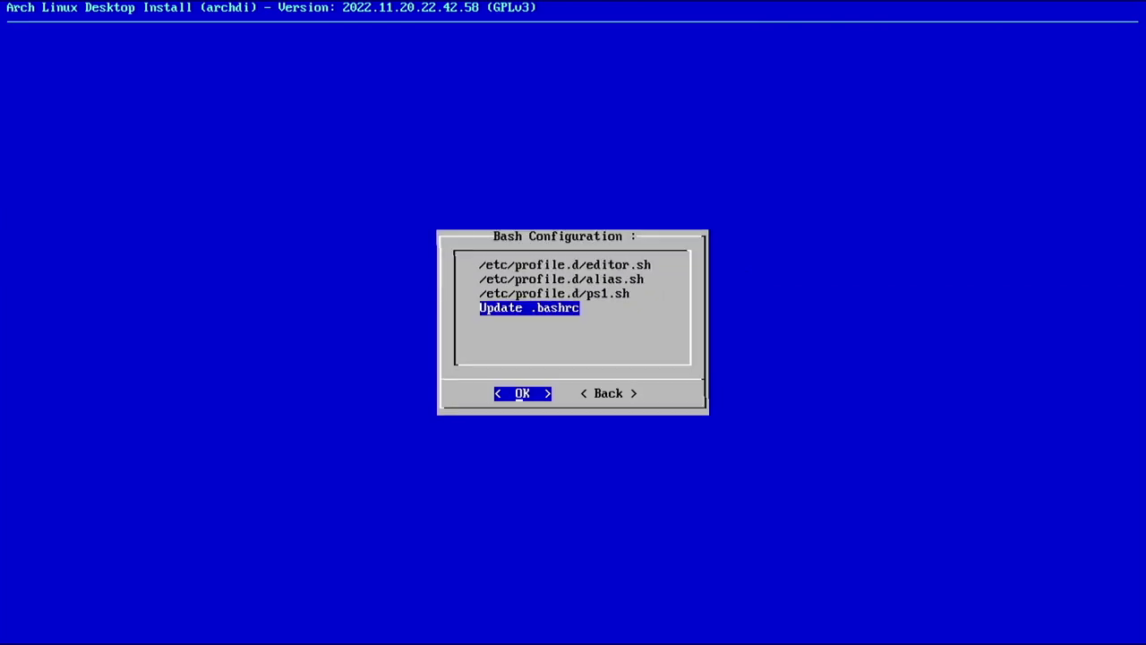
pyautogui.press('Tab')
pyautogui.press('Return')
pyautogui.press('Down')
pyautogui.press('Down')
# Add a new user account under Accounts > Users and set its password
pyautogui.press('Return')
pyautogui.press('Return')
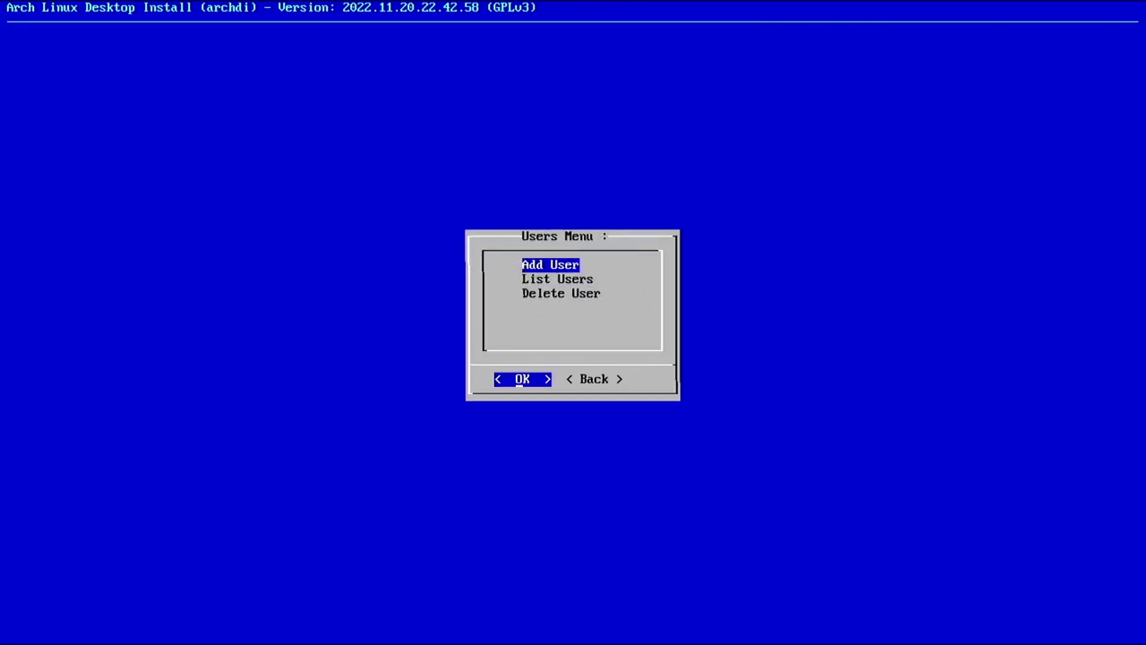
pyautogui.press('Return')
pyautogui.write('techheart')
pyautogui.press('Return')
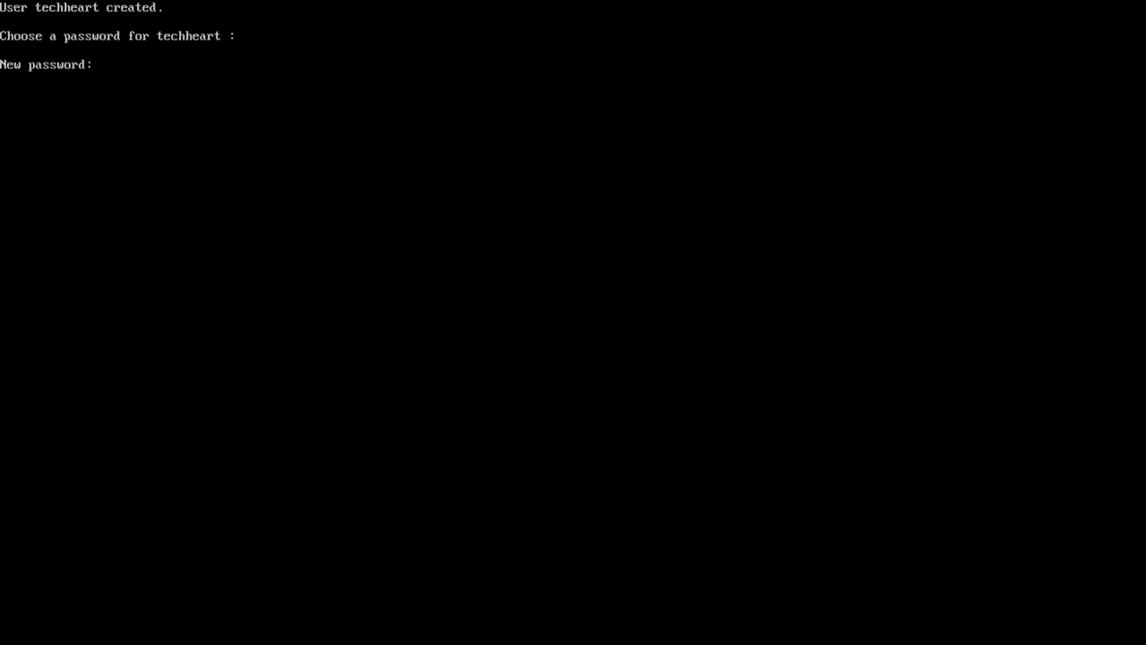
pyautogui.press('Return')
pyautogui.press('Return')
pyautogui.press('Return')
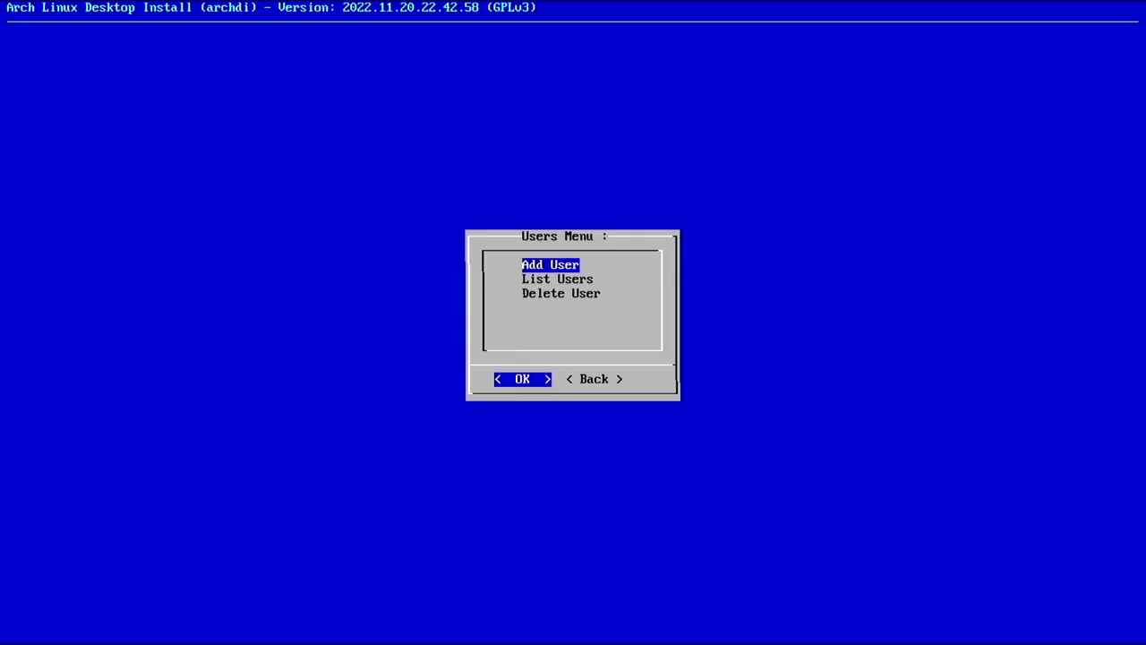
pyautogui.press('Tab')
# Add the new user as a sudoer in the Sudoers menu and return to the Config Menu
pyautogui.press('Return')
pyautogui.press('Down')
pyautogui.press('Return')
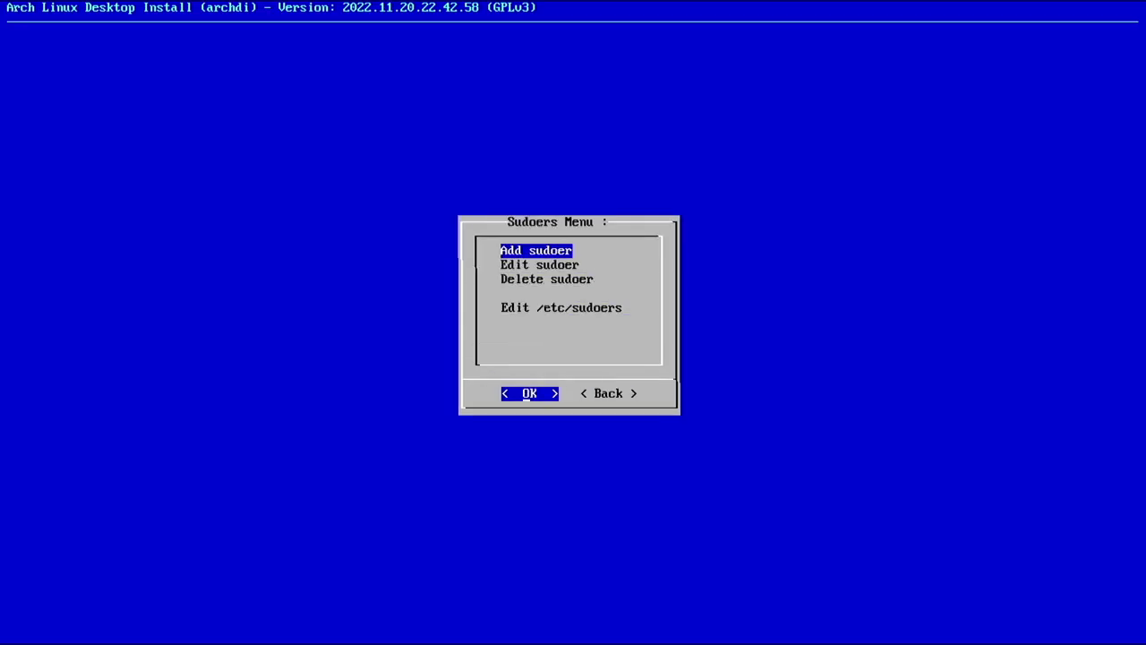
pyautogui.press('Return')
pyautogui.press('Return')
pyautogui.press('Tab')
pyautogui.press('Return')
pyautogui.press('Tab')
pyautogui.press('Return')
pyautogui.press('Down')
pyautogui.press('Down')
pyautogui.press('Return')
# Back out of archdi to the Arch Install Menu and unmount the installed partitions
pyautogui.press('Tab')
pyautogui.press('Return')
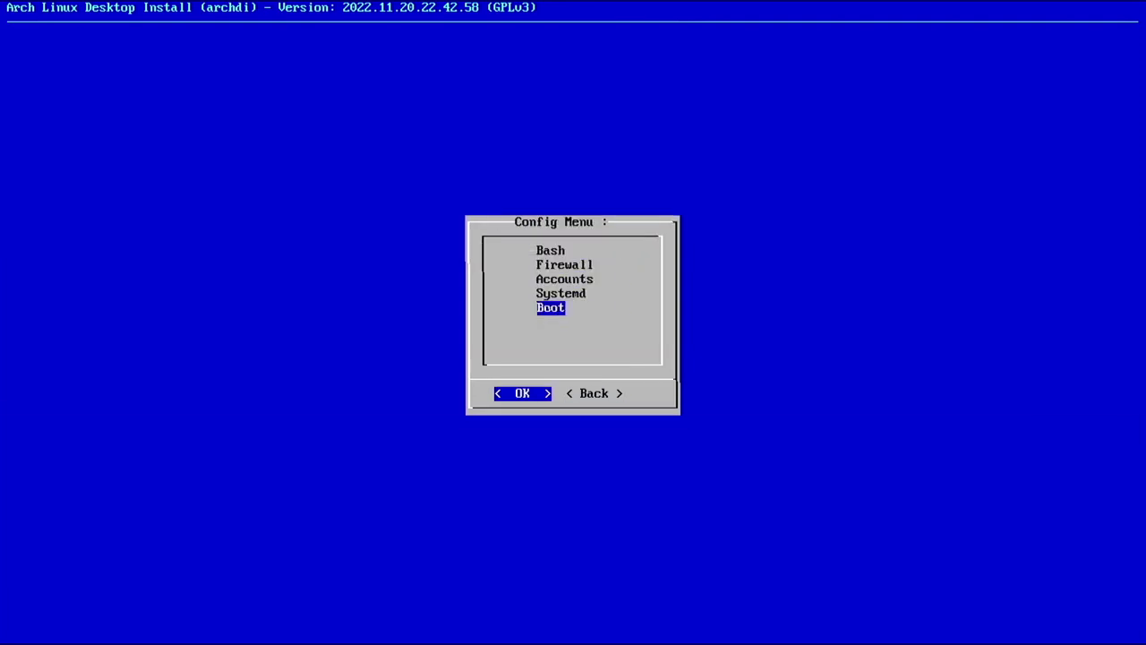
pyautogui.press('Tab')
pyautogui.press('Return')
pyautogui.press('Tab')
pyautogui.press('Return')
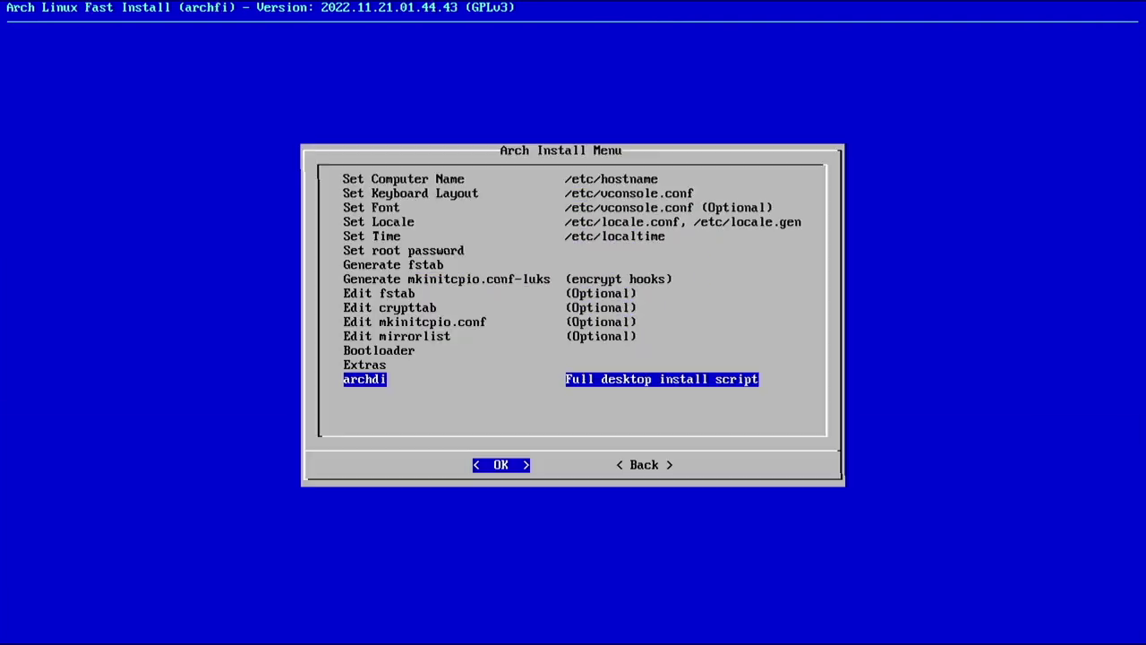
pyautogui.press('Tab')
pyautogui.press('Return')
pyautogui.press('Tab')
pyautogui.press('Return')
# Exit archfi to the live shell and type reboot at the prompt
pyautogui.press('Return')
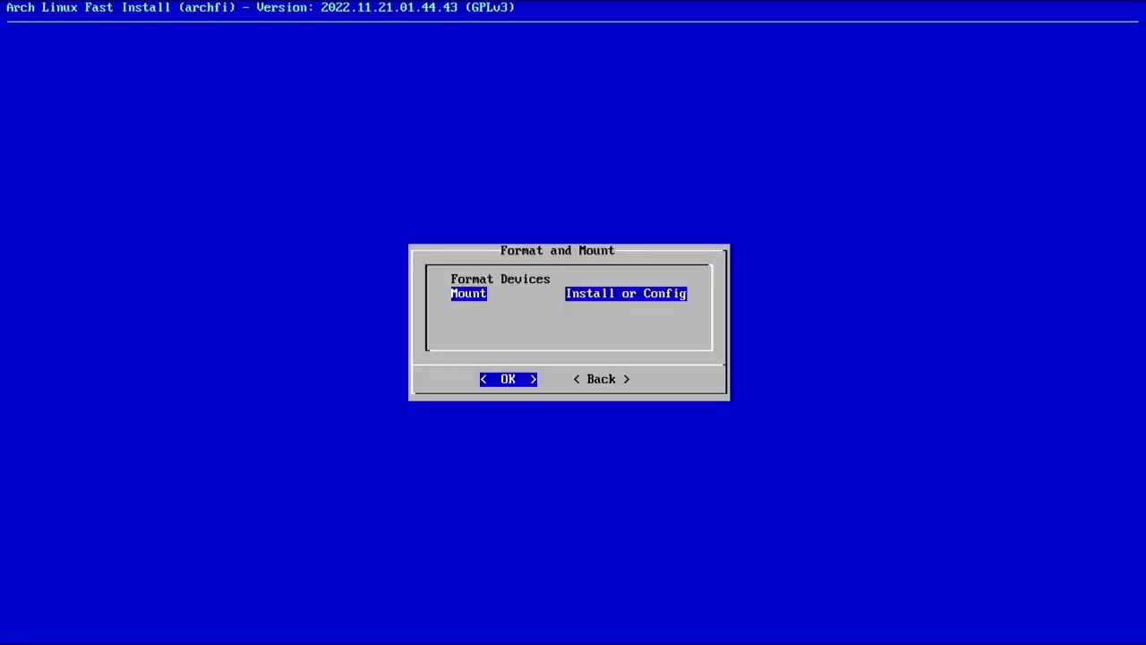
pyautogui.press('Tab')
pyautogui.press('Return')
pyautogui.press('Tab')
pyautogui.press('Return')
pyautogui.write('rebo')
pyautogui.press('BackSpace')
pyautogui.write('oot')
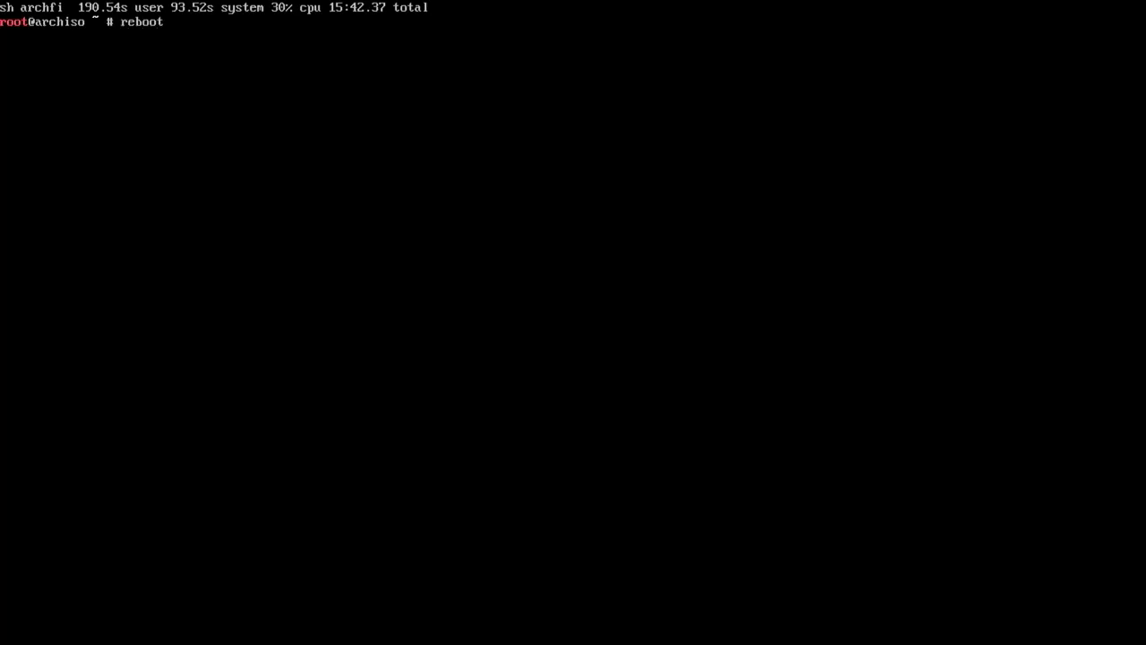
# Run reboot so the laptop restarts into the new GNU GRUB 2.12 menu
pyautogui.press('Return')
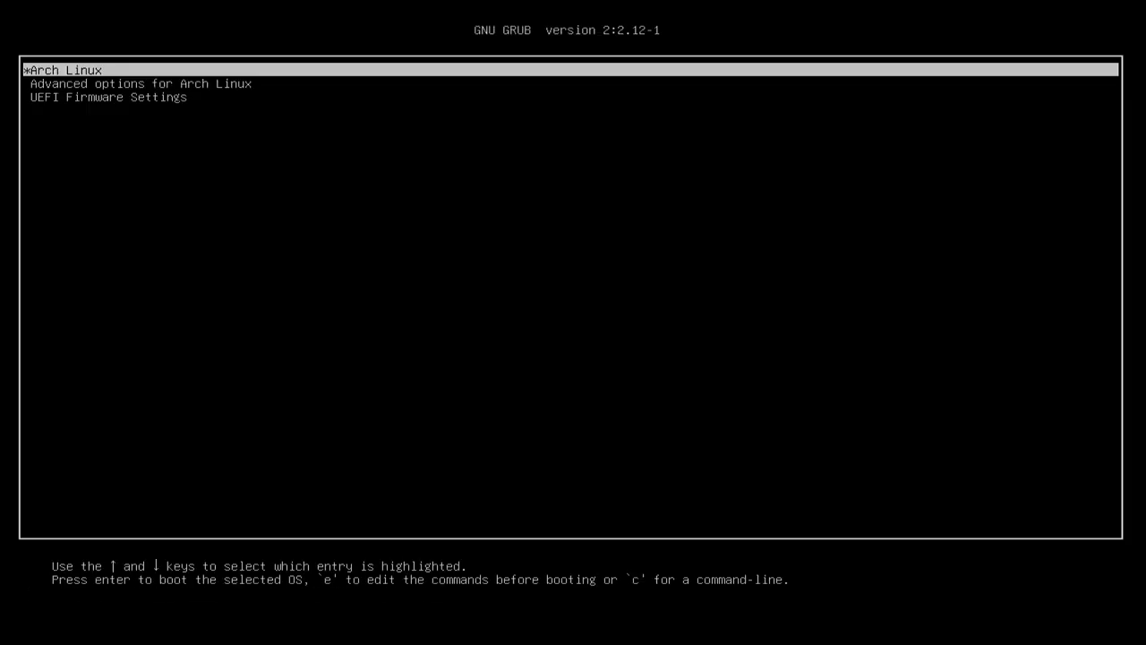
# Boot Arch Linux, enter the LUKS passphrase, and log in with the new user's name and password
pyautogui.press('Return')
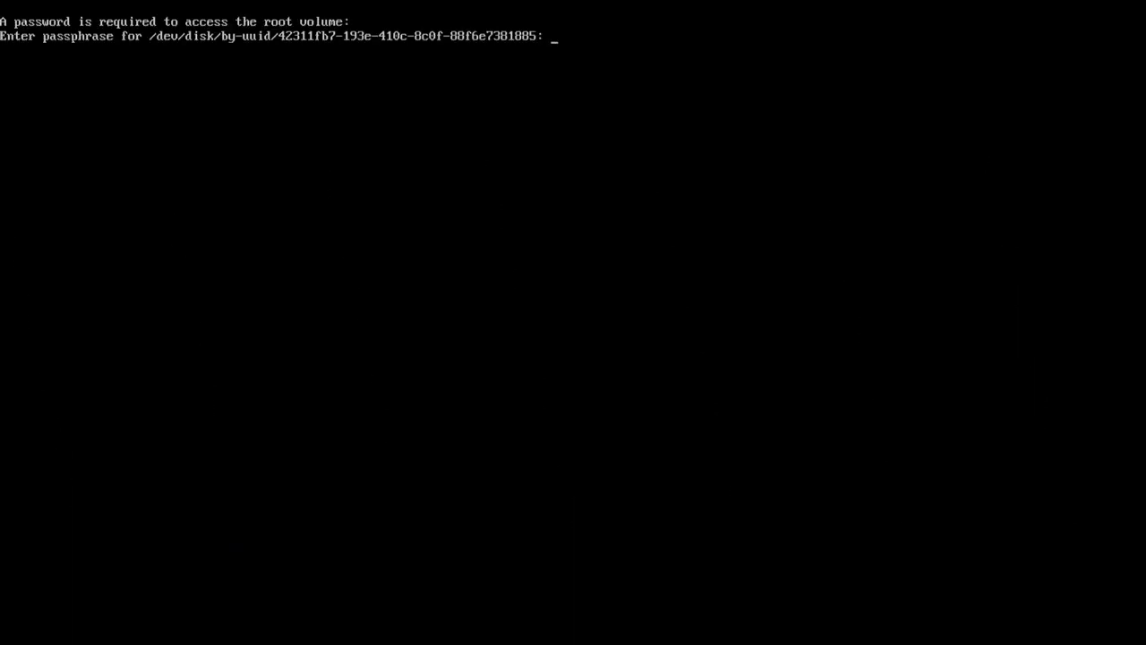
pyautogui.press('Return')
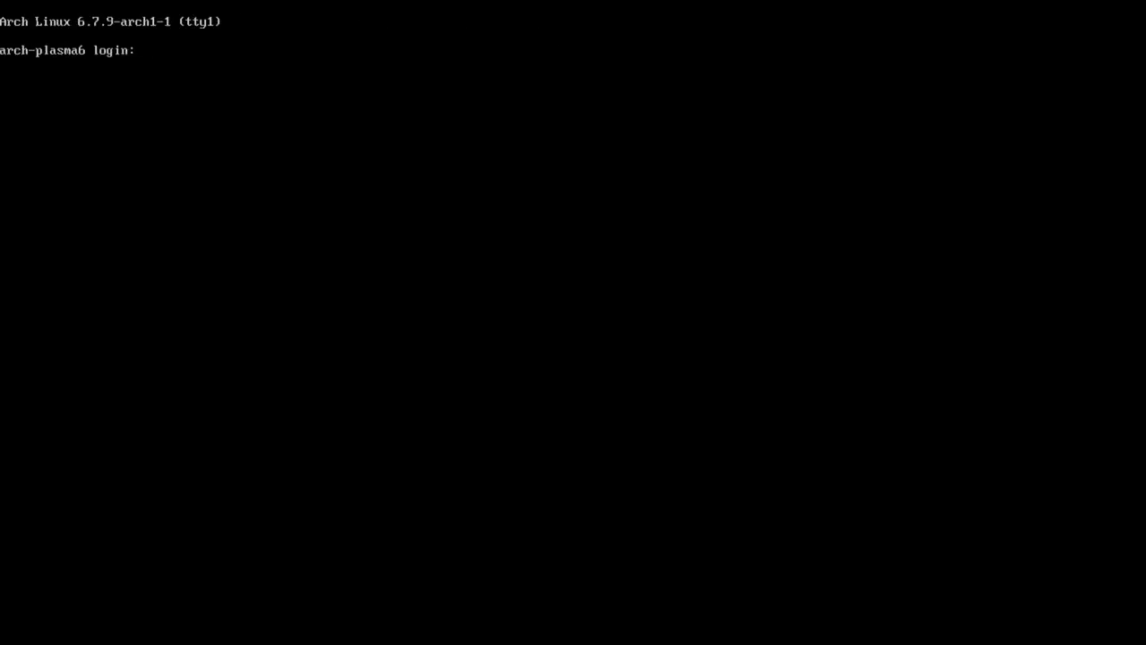
pyautogui.write('echheart')
pyautogui.press('Return')
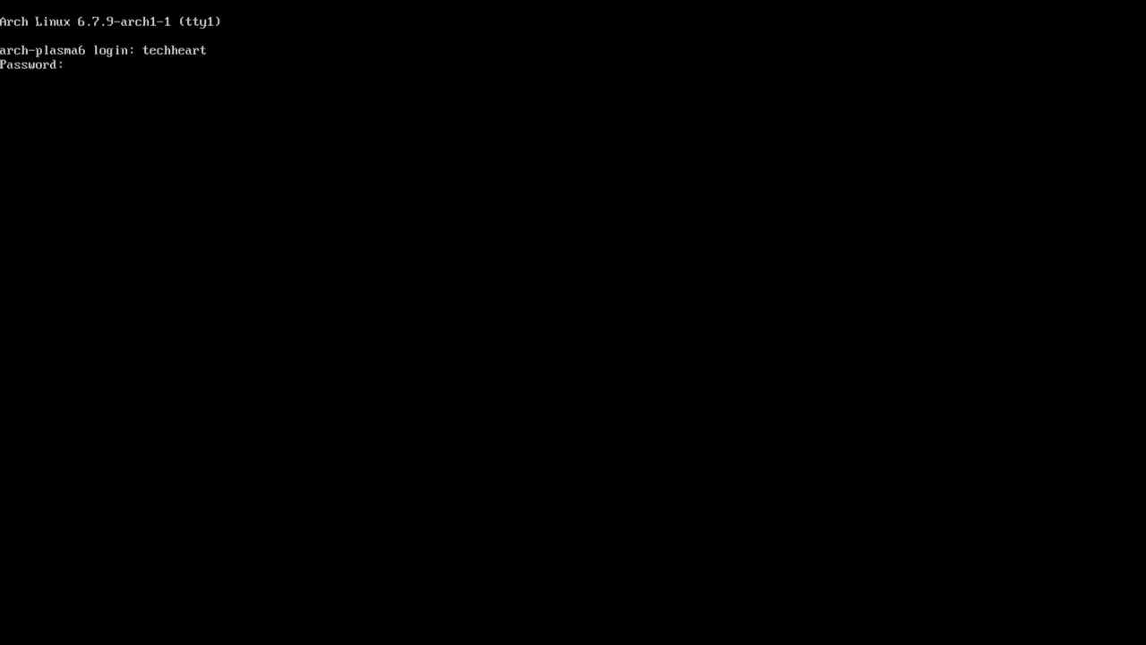
pyautogui.press('Return')
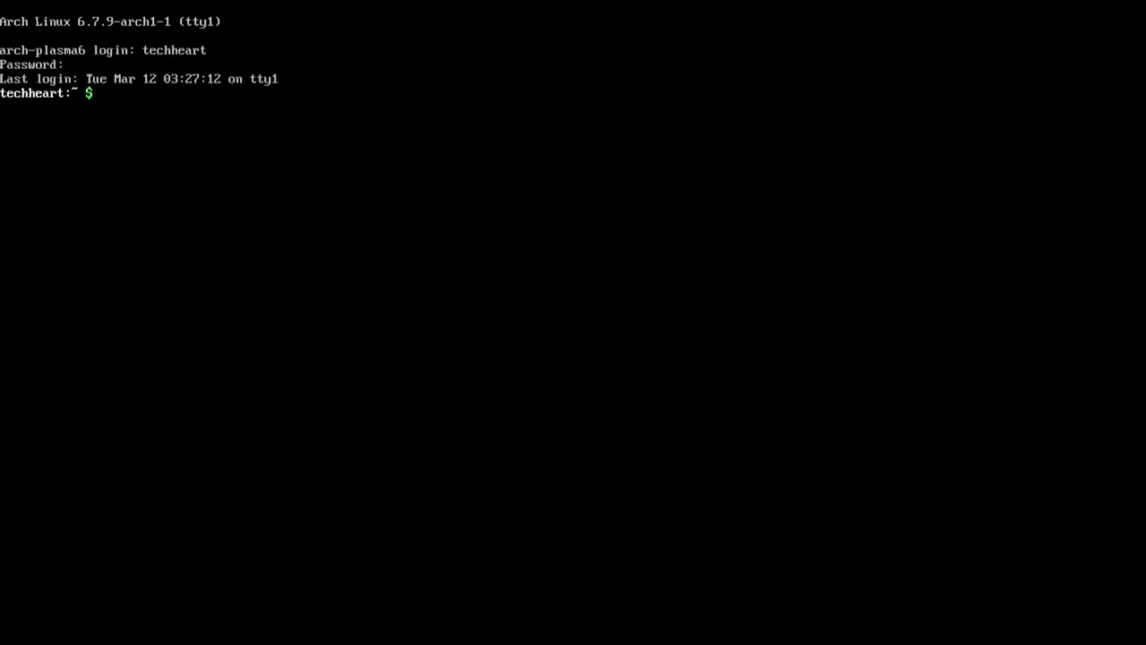
# Activate the first Wi-Fi network in nmtui, entering its network password
pyautogui.write('nmtui')
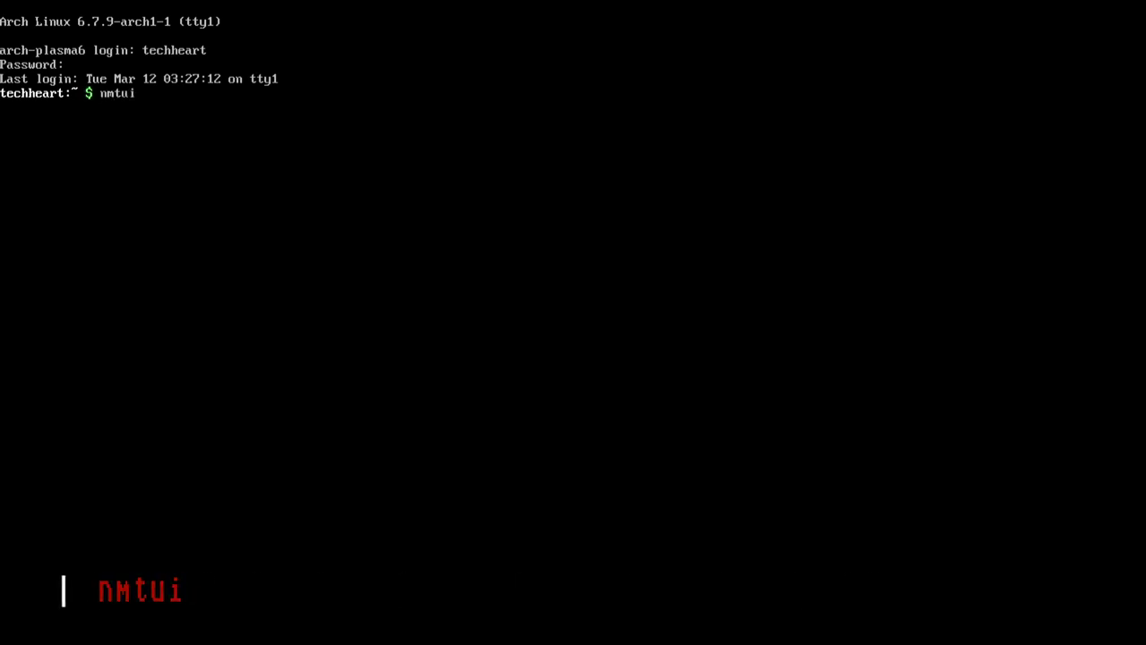
pyautogui.press('Return')
pyautogui.press('Down')
pyautogui.press('Return')
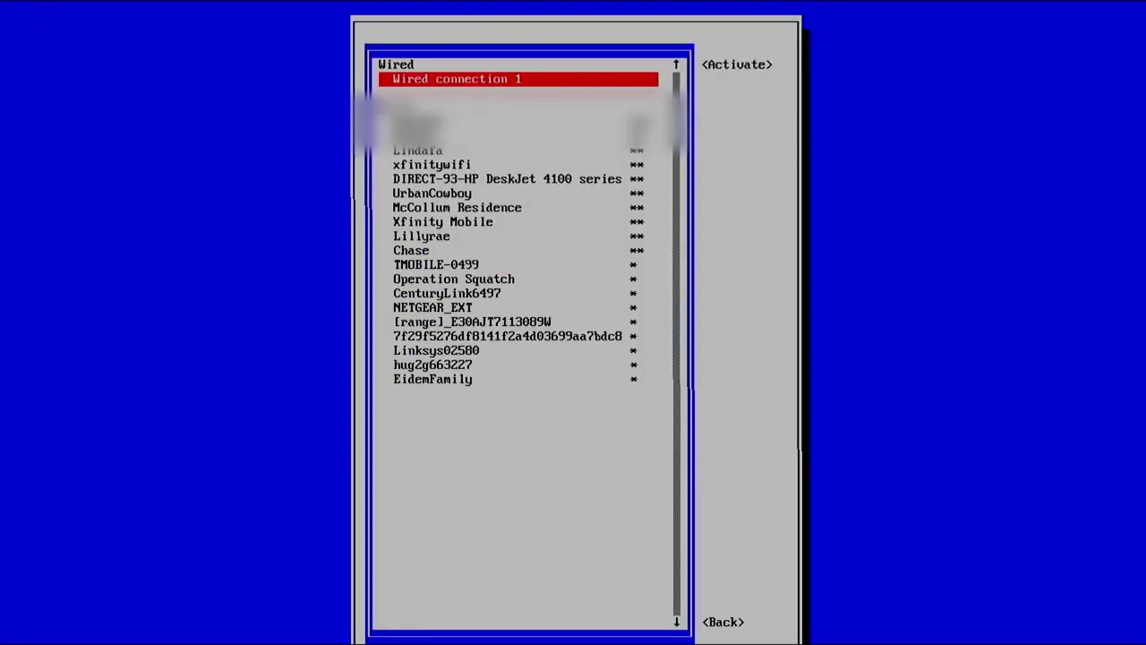
pyautogui.press('Down')
pyautogui.press('Return')
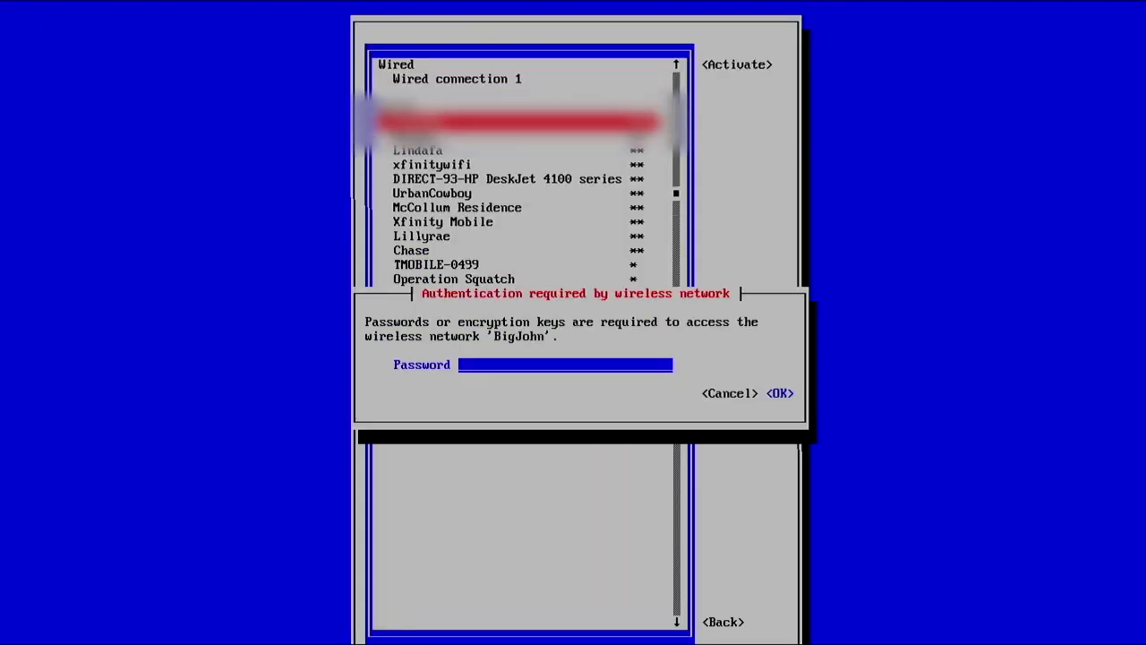
pyautogui.write('**********')
pyautogui.press('Return')
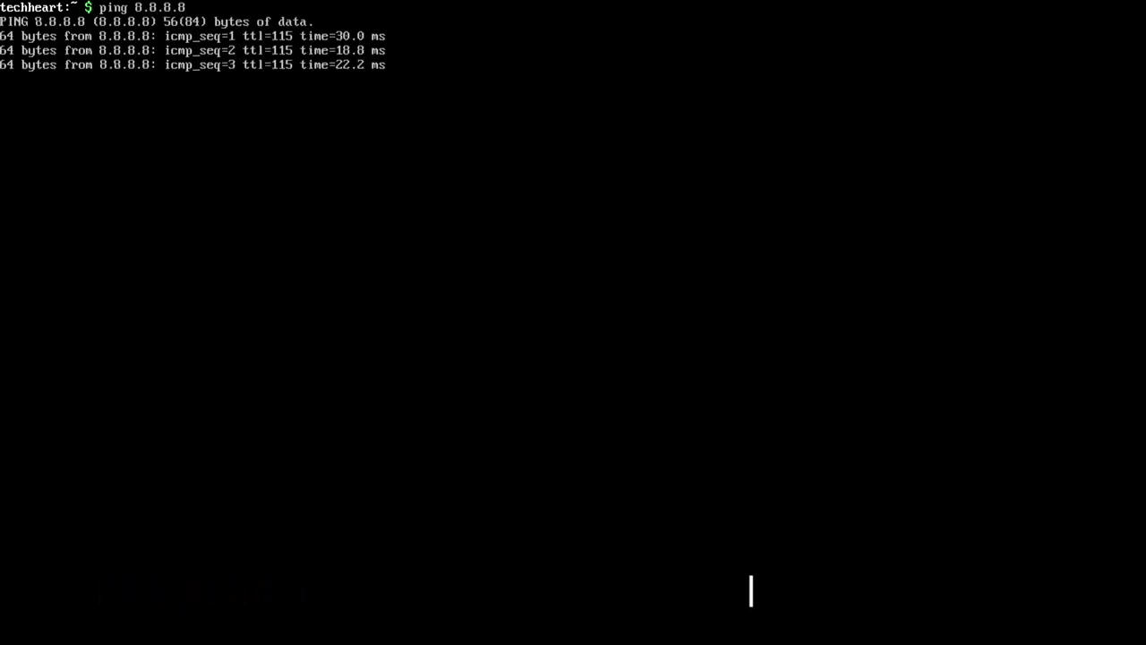
# Stop the ping and change into the ~/Downloads folder
pyautogui.hotkey('ctrl', 'c')
pyautogui.write('cd Down')
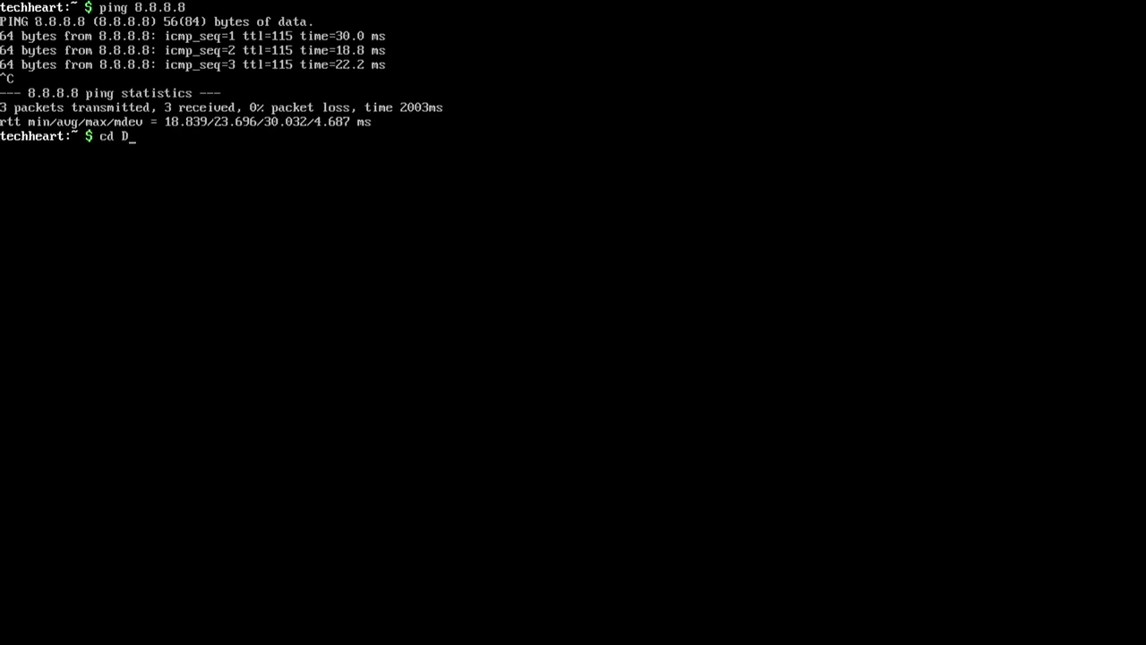
pyautogui.press('Tab')
pyautogui.press('Return')
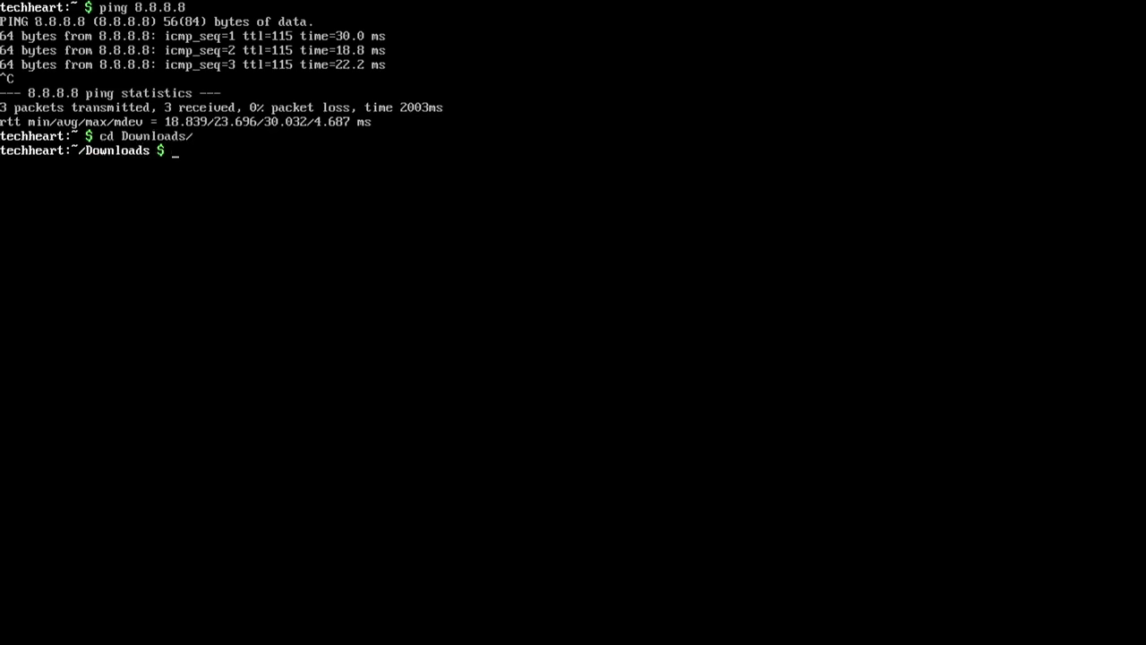
# Install git with sudo pacman -S git, then clear and enter the paru git clone command
pyautogui.write('pacman -S git')
pyautogui.press('Return')
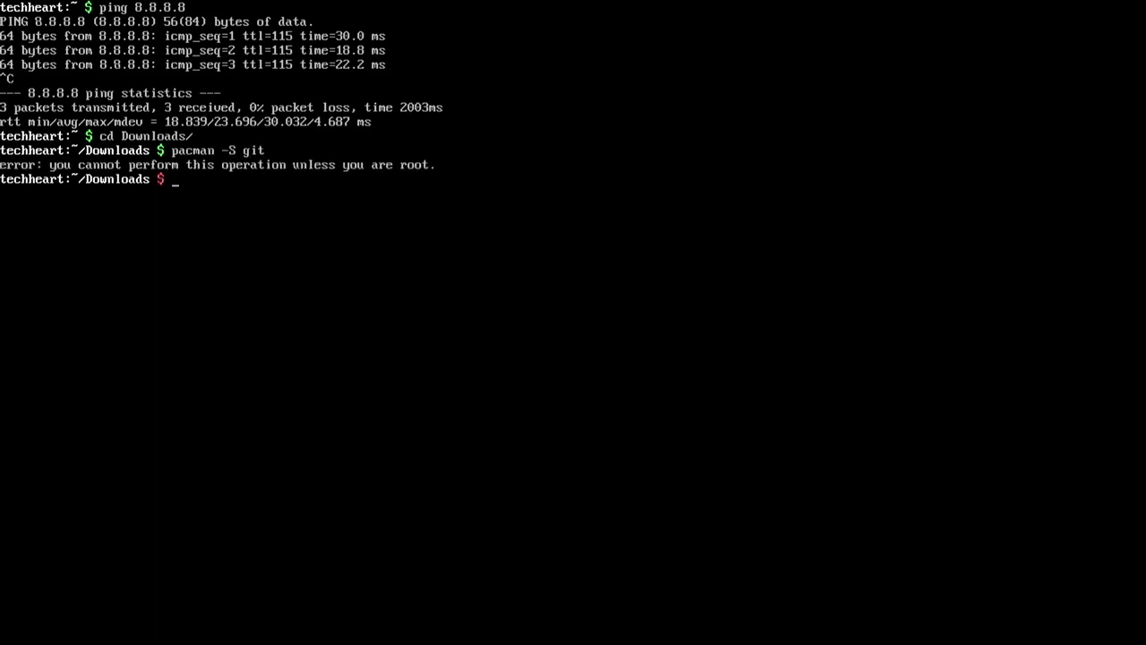
pyautogui.press('Up')
pyautogui.press('Home')
pyautogui.write('sudo')
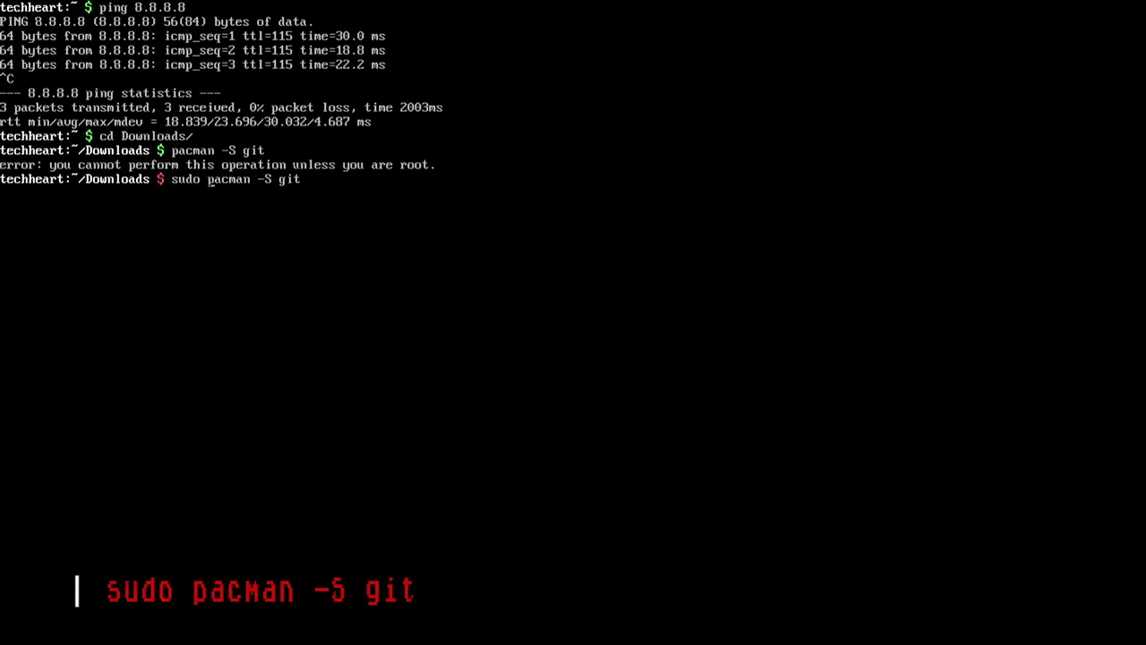
pyautogui.press('Return')
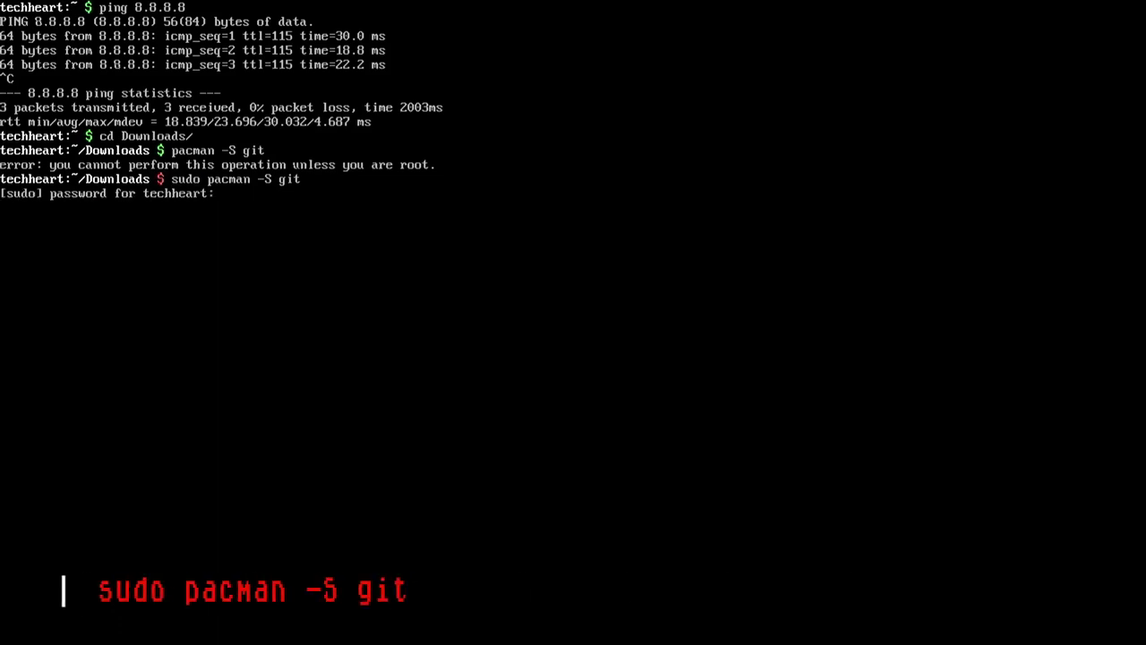
pyautogui.press('Return')
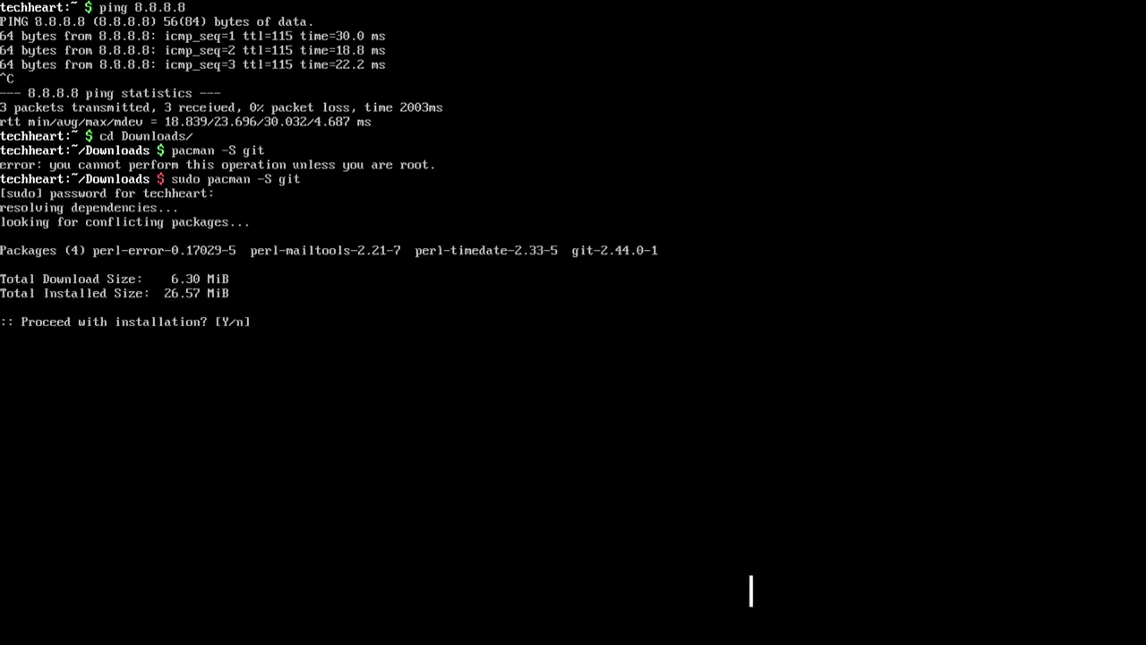
pyautogui.press('Return')
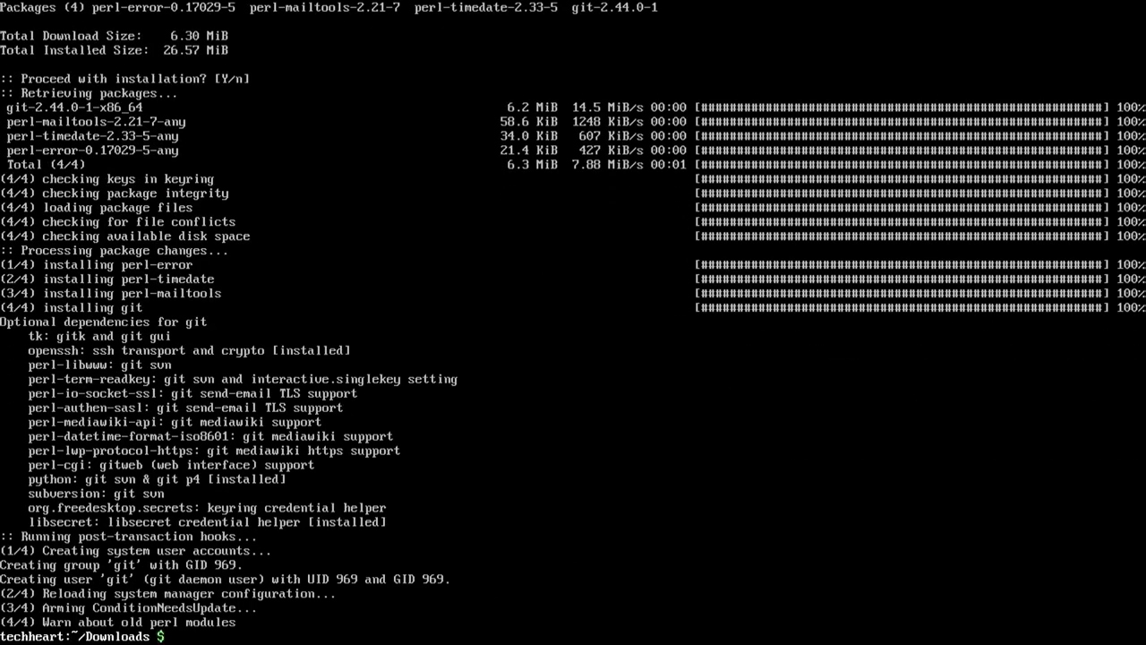
pyautogui.hotkey('ctrl', 'l')
pyautogui.write('git clone https://aur.archlinux.org/paru.git')
# Clone paru from the AUR, then build and install it with makepkg using the sudo password
pyautogui.press('Return')
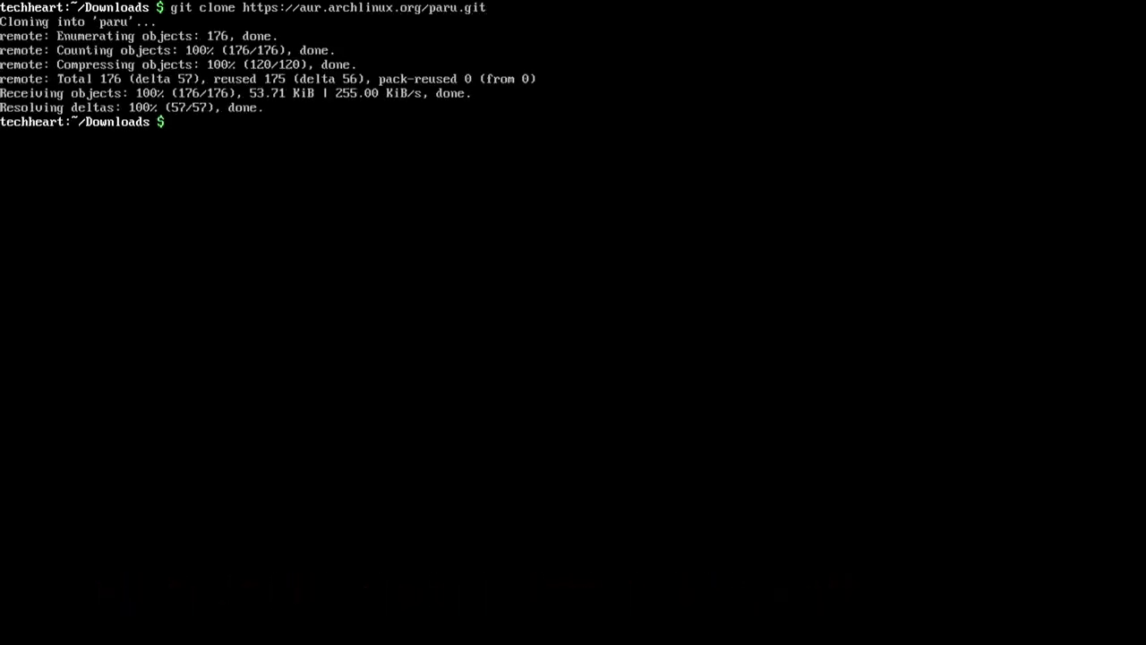
pyautogui.write('cd paru/')
pyautogui.press('Return')
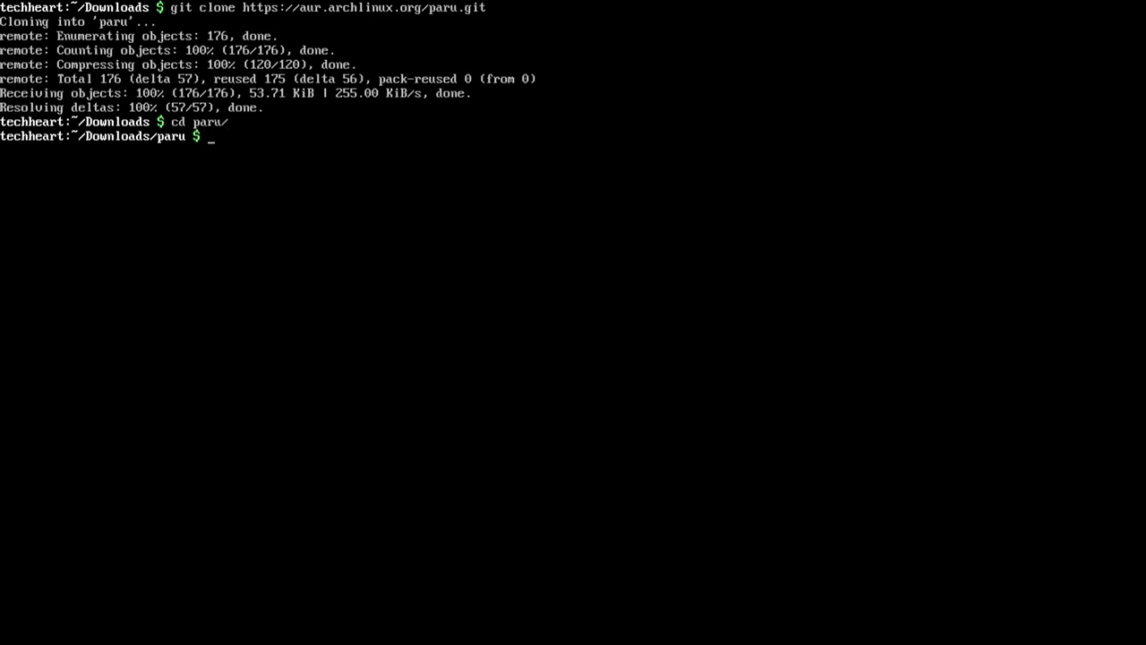
pyautogui.write('makepkg')
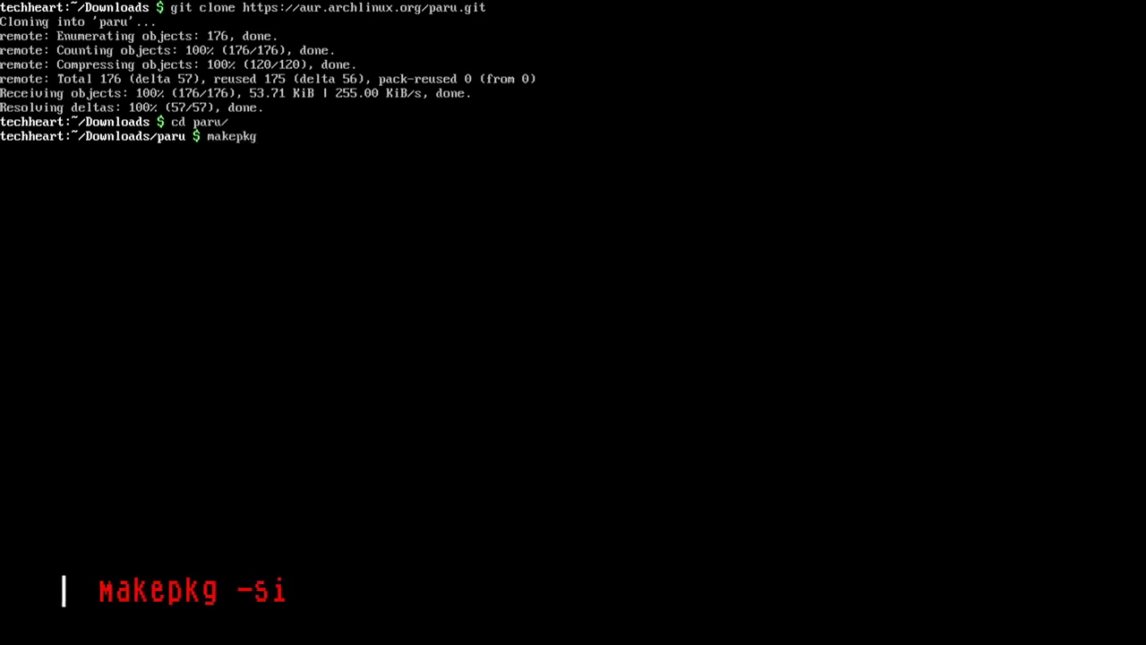
pyautogui.write(' -si')
pyautogui.press('Return')
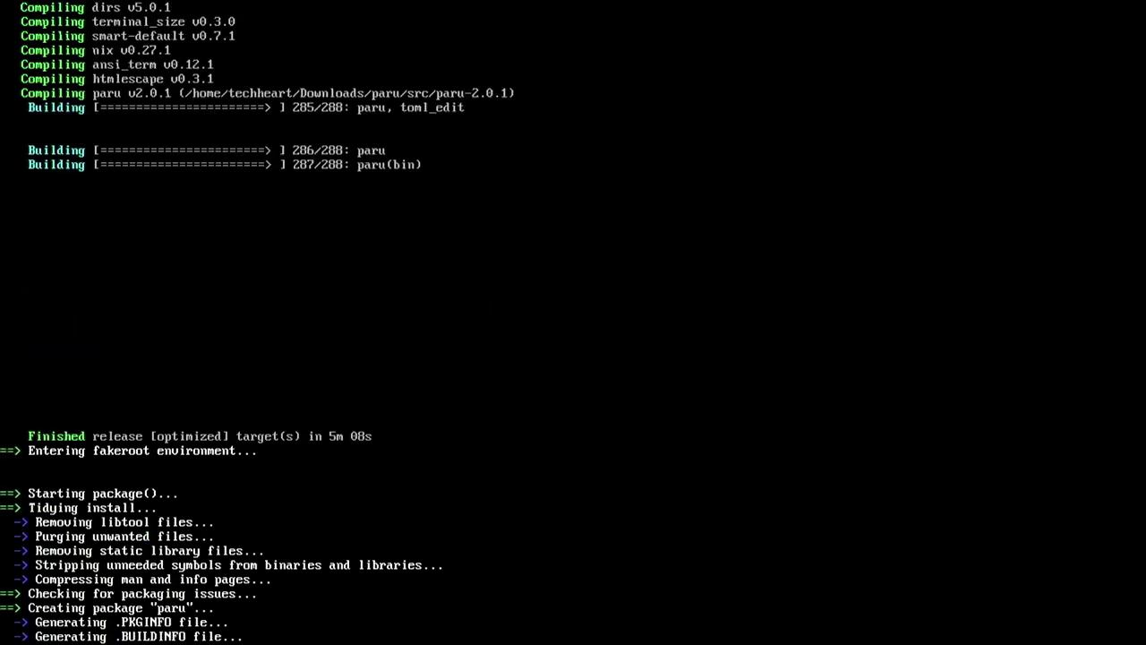
pyautogui.press('Return')
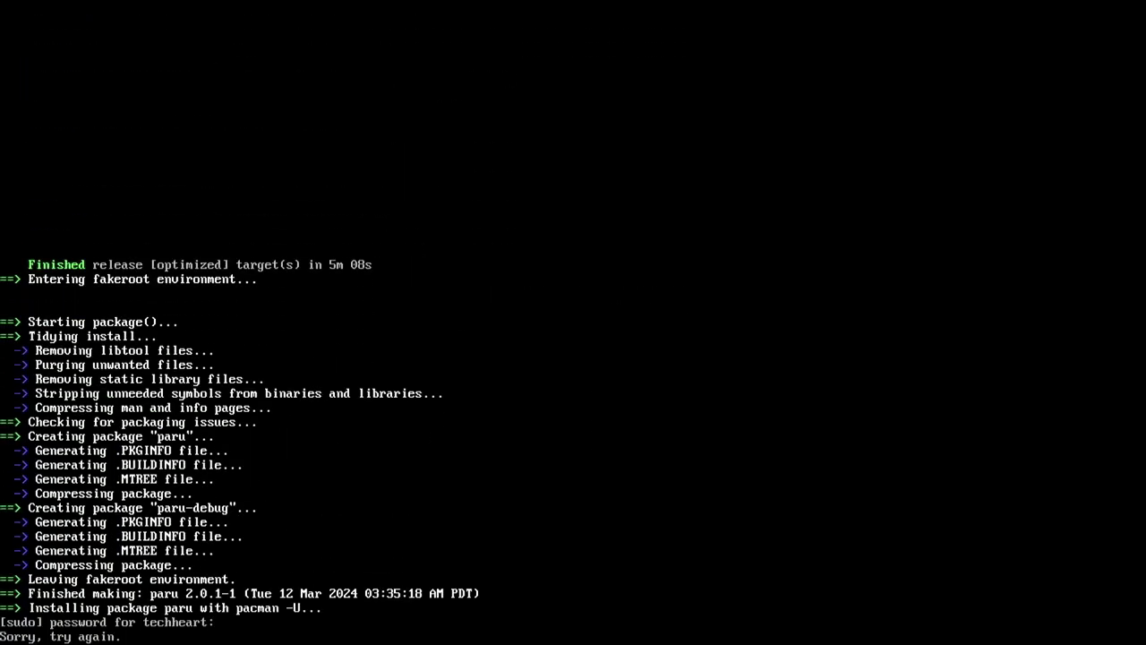
pyautogui.press('Return')
pyautogui.press('Return')
pyautogui.press('Return')
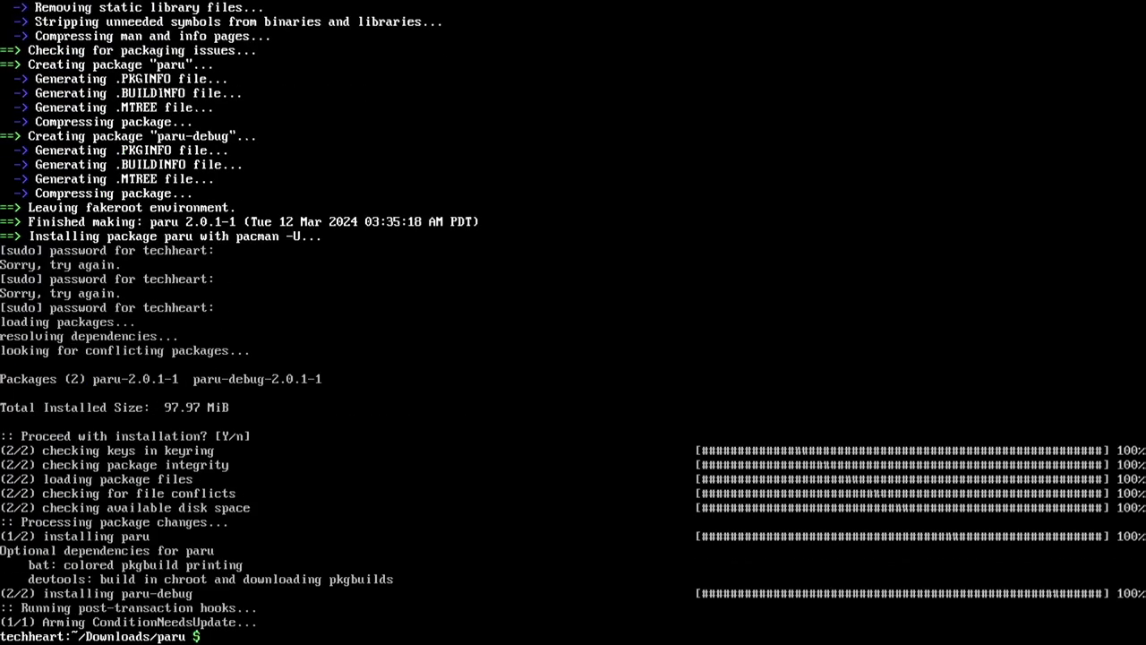
# Clear the screen, go back to Downloads, and delete the paru/ source folder
pyautogui.hotkey('ctrl', 'l')
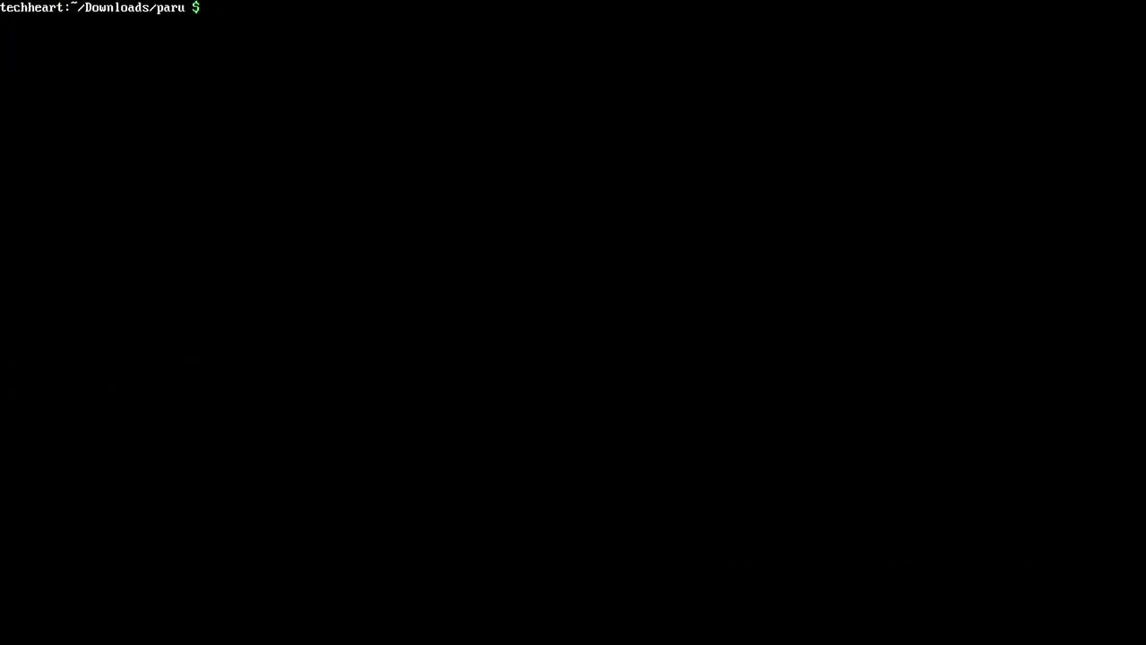
pyautogui.write('cd ..')
pyautogui.press('Return')
pyautogui.write('rm -rf paru/')
pyautogui.press('Return')
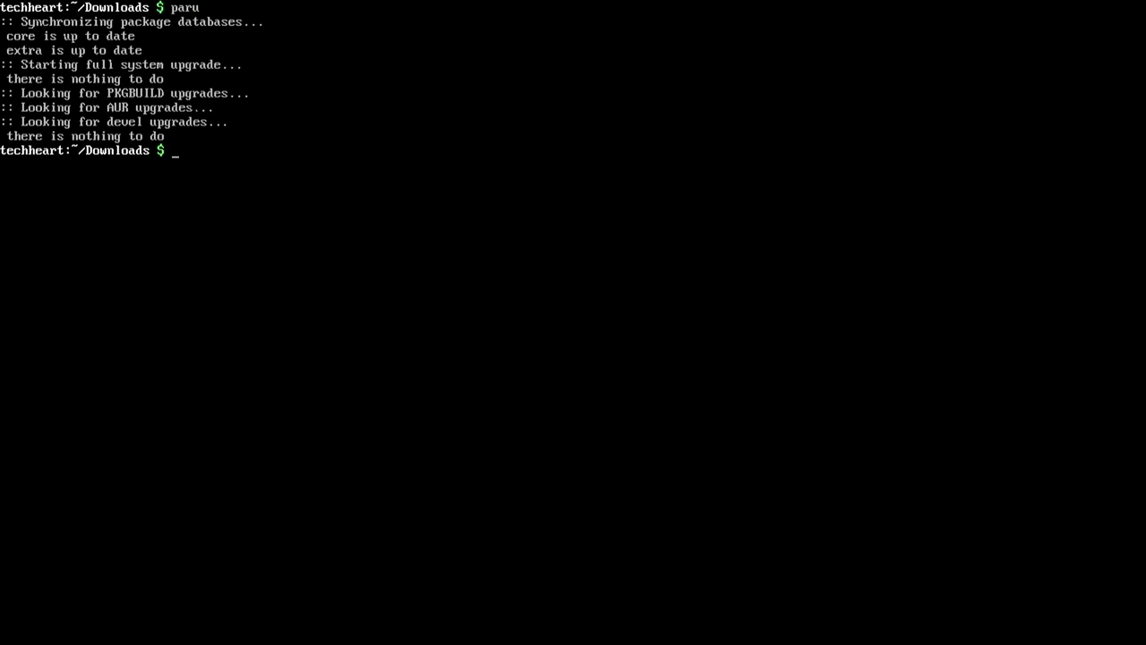
# Clone the dedsec-grub-theme repository from GitLab and enter its folder
pyautogui.write('clear')
pyautogui.press('Return')
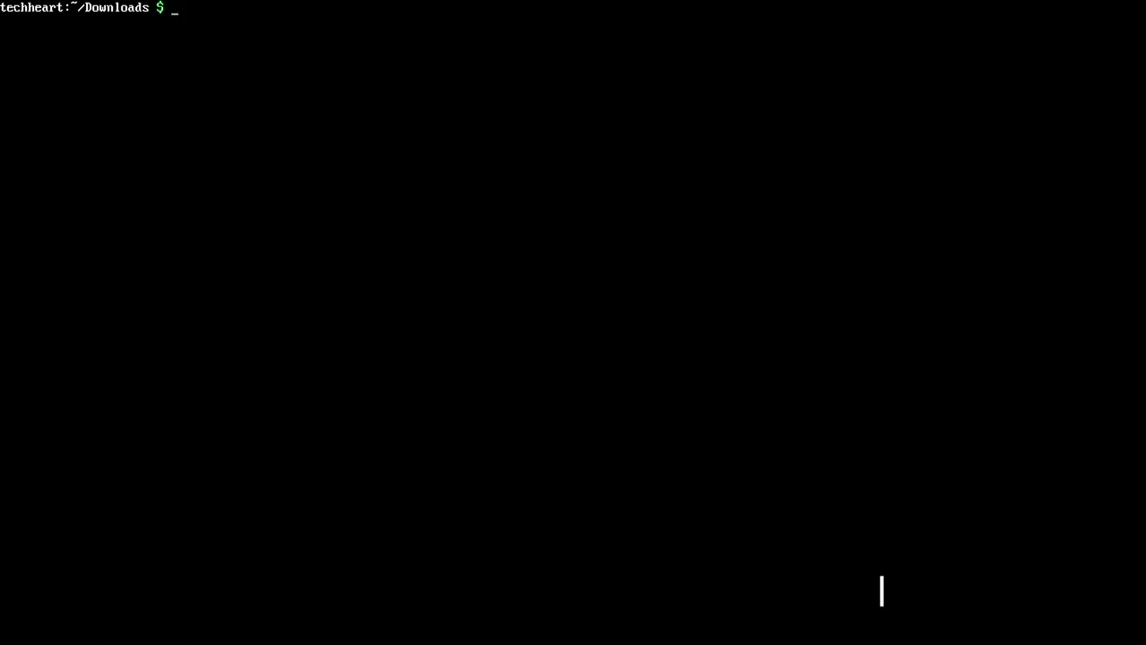
pyautogui.write('git c')
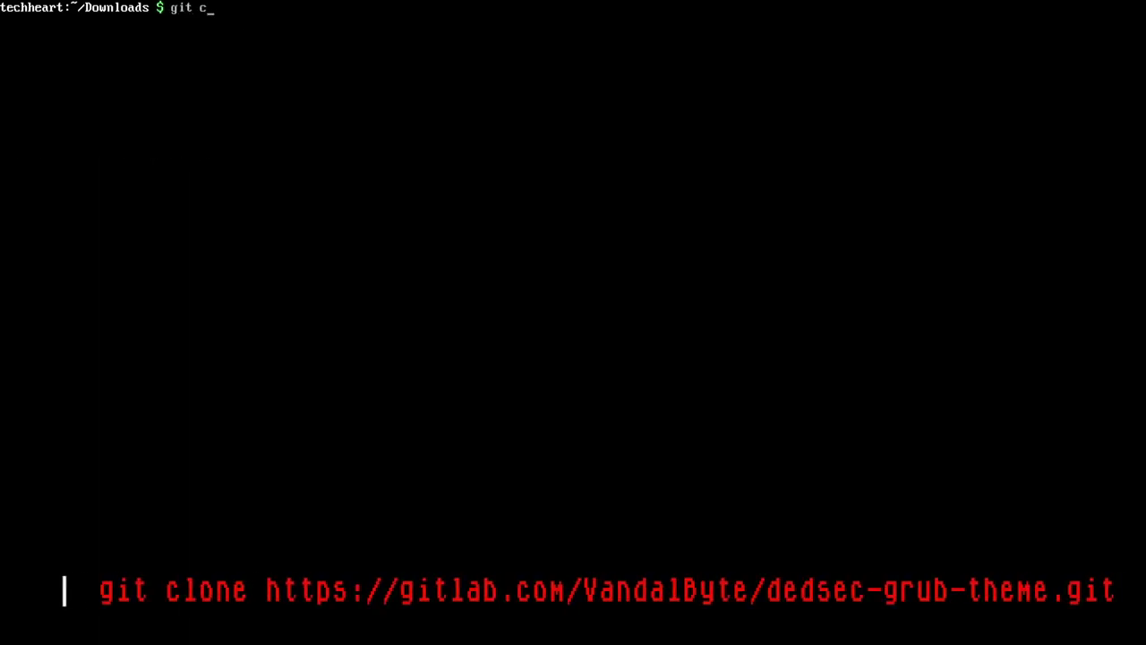
pyautogui.write('lone https://gitlab.com/')
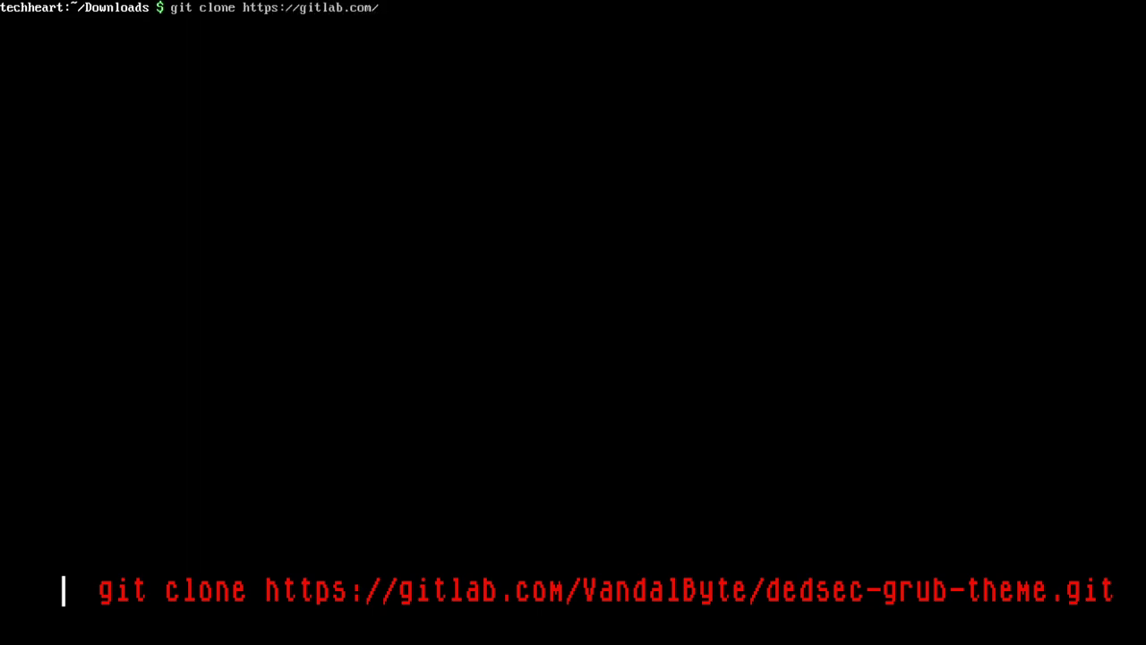
pyautogui.write('VandalByte/dedsec')
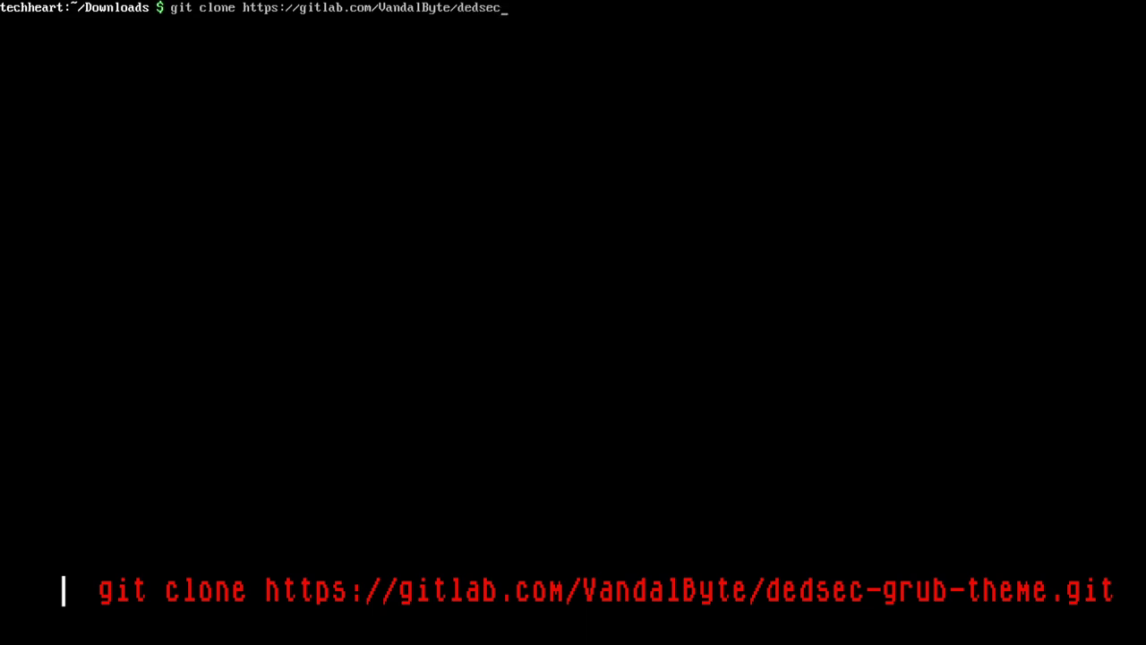
pyautogui.write('-grub-theme.git')
pyautogui.press('Return')
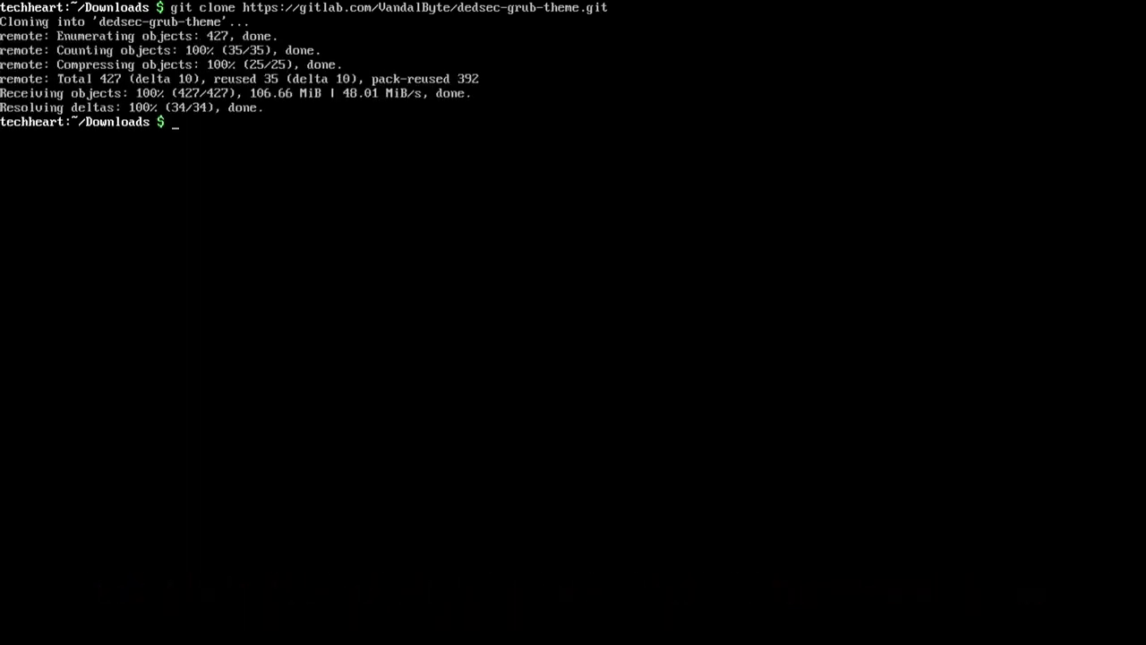
pyautogui.write('cd de')
pyautogui.press('Tab')
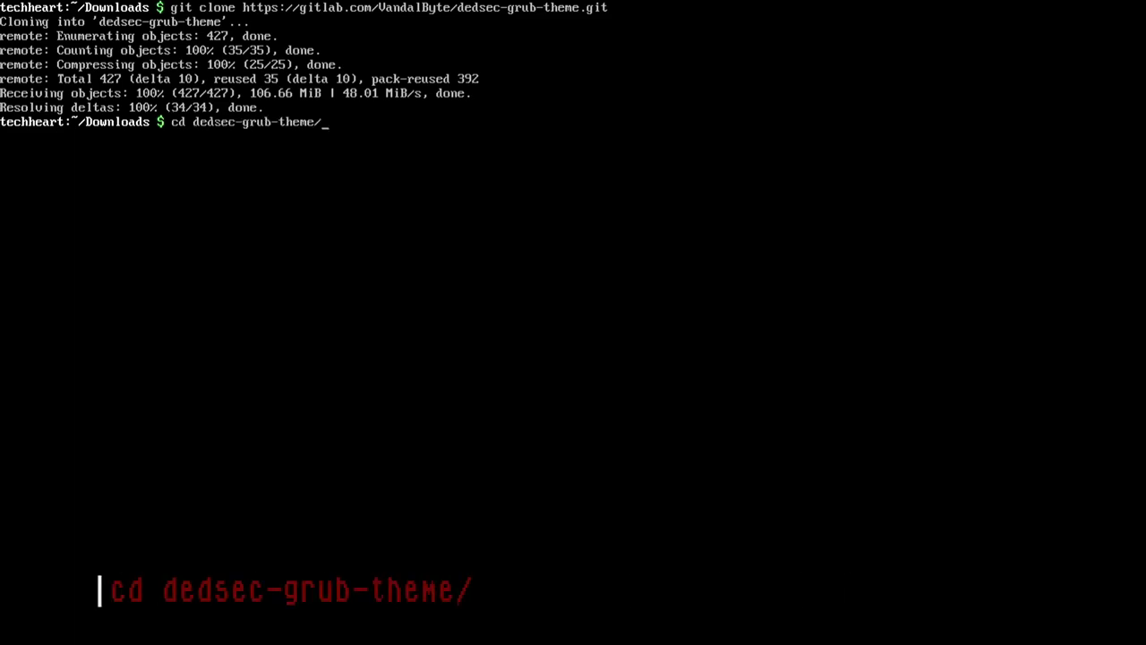
pyautogui.press('Return')
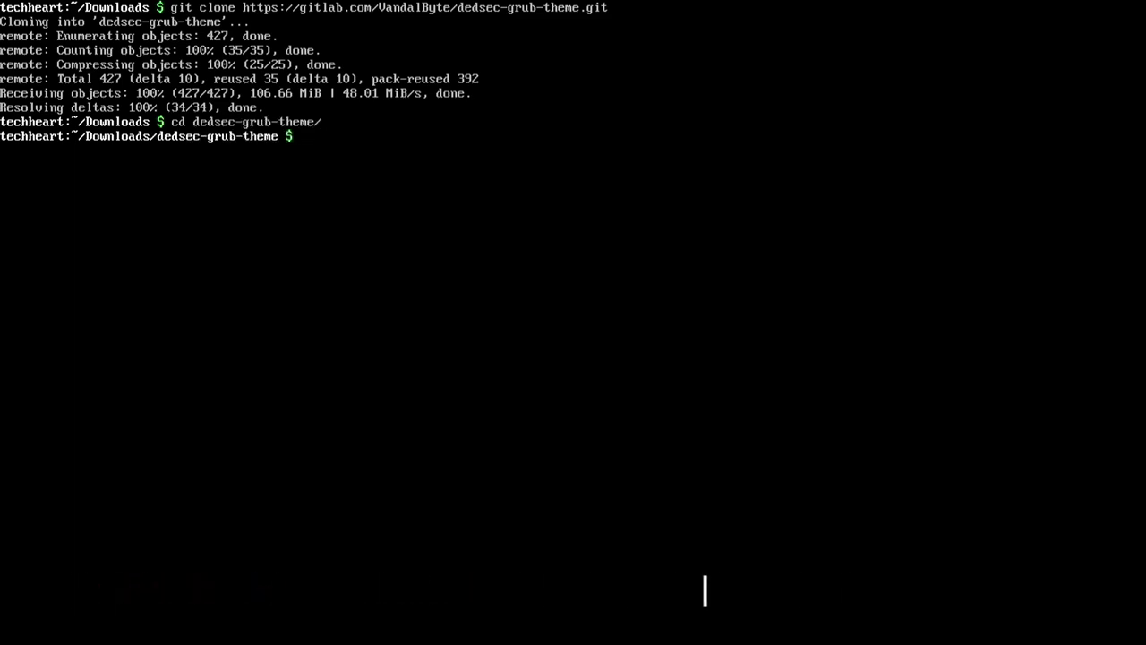
# Run sudo python3 dedsec-theme.py --install choosing SiteDown style, 1080p, and colour icons
pyautogui.write('sudo python3 de')
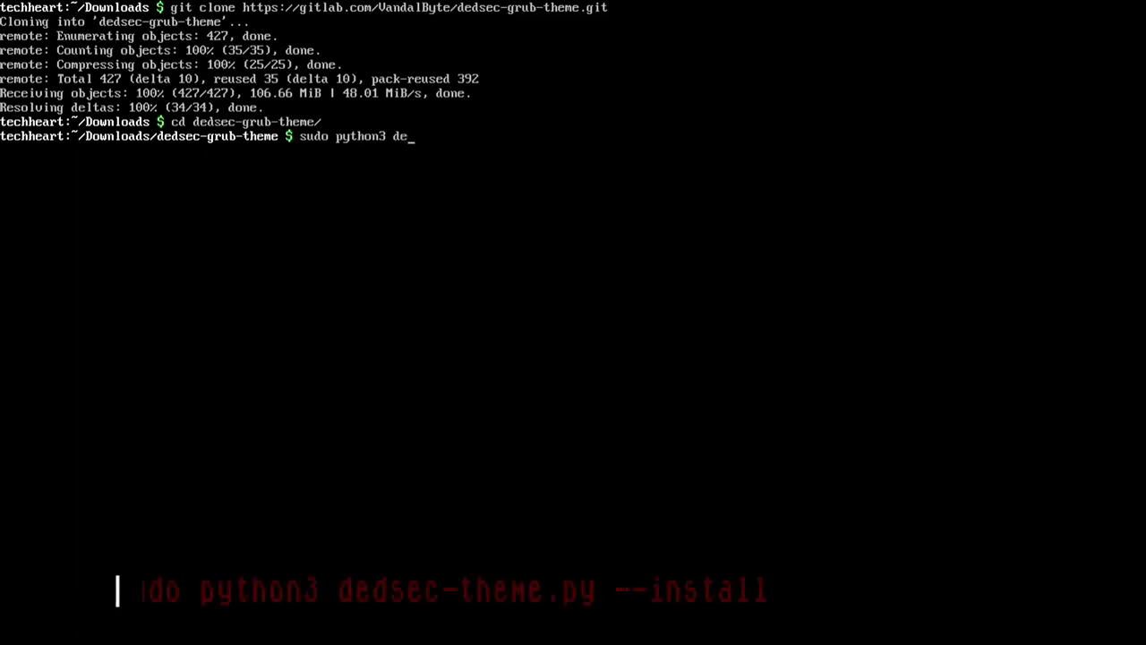
pyautogui.press('Tab')
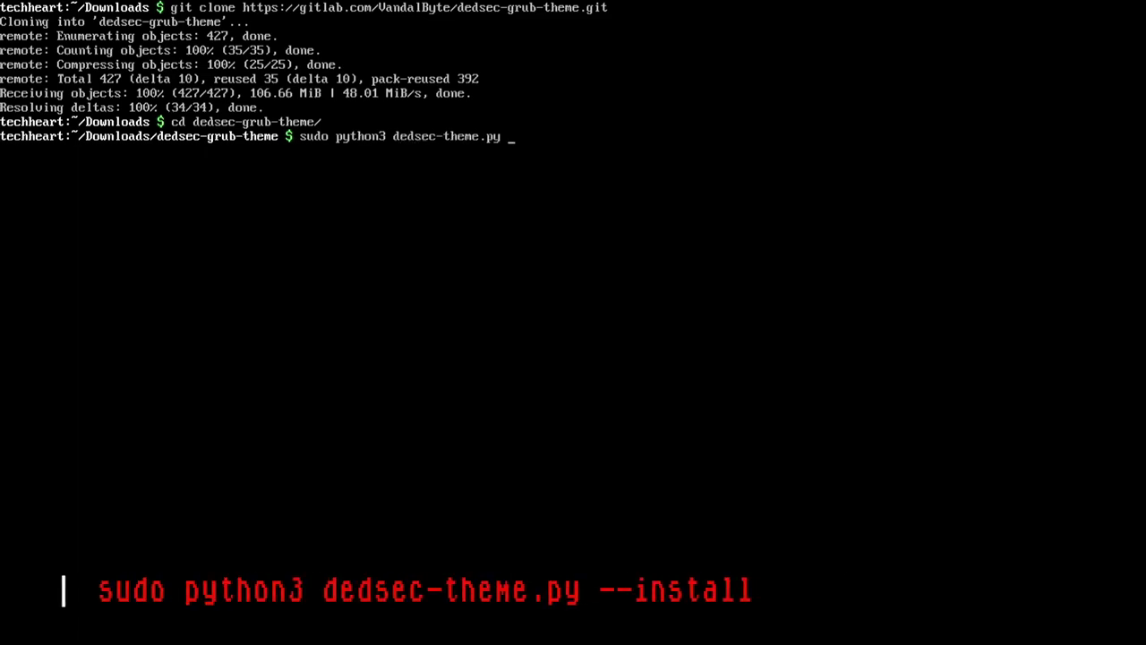
pyautogui.write('--install')
pyautogui.press('Return')
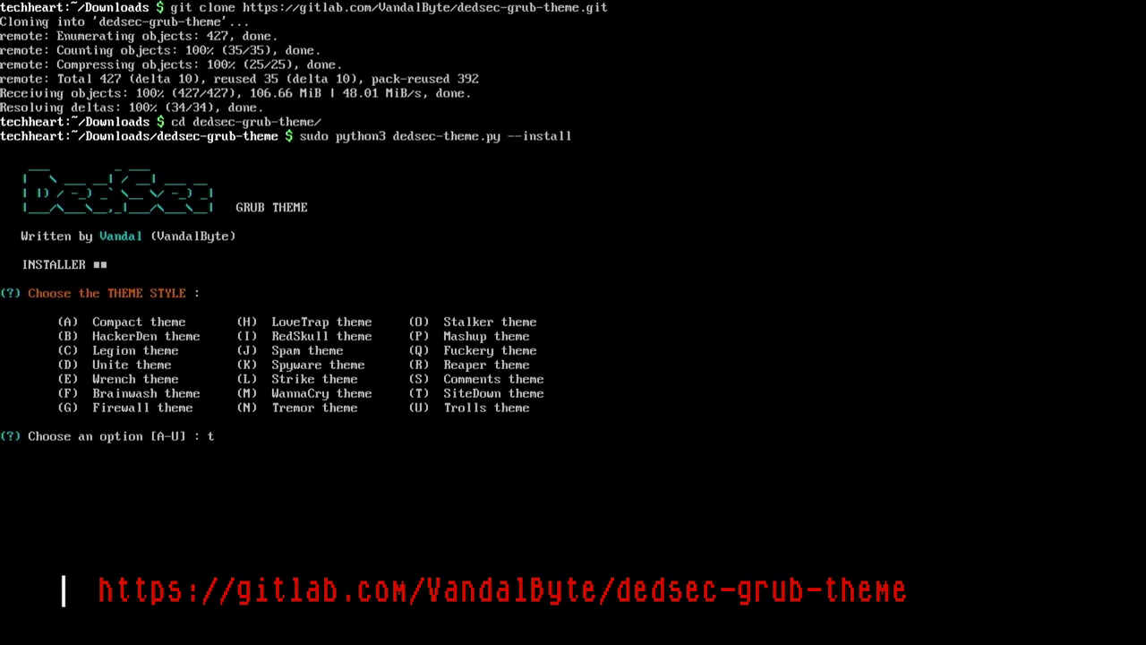
pyautogui.write('t')
pyautogui.press('Return')
pyautogui.write('1')
pyautogui.press('Return')
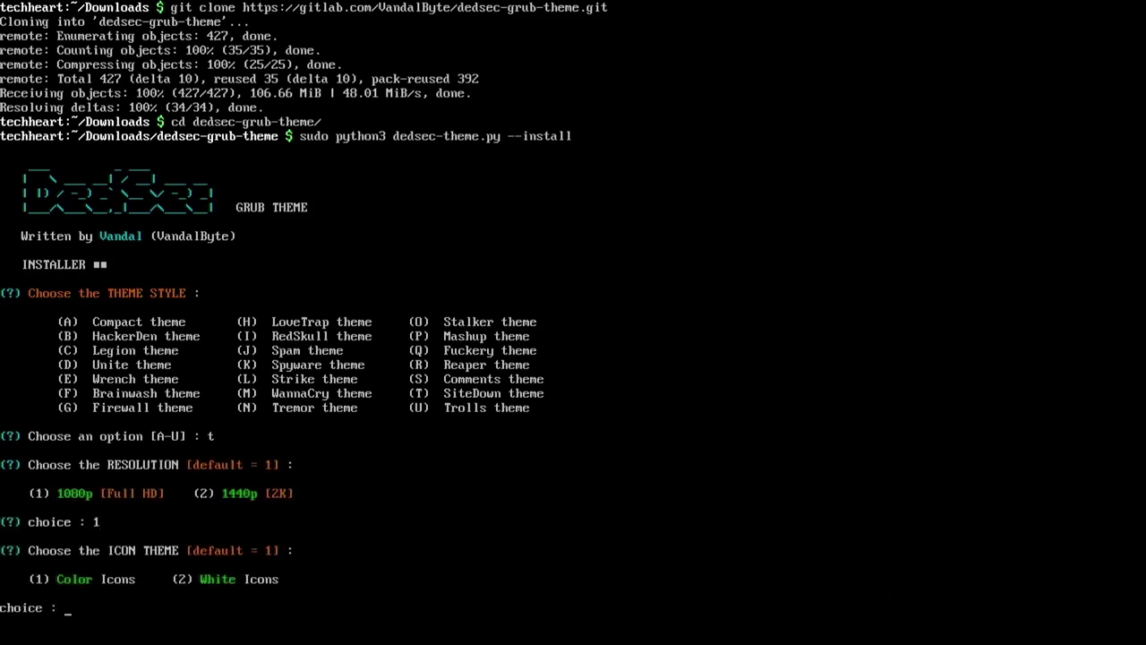
pyautogui.write('1')
pyautogui.press('Return')
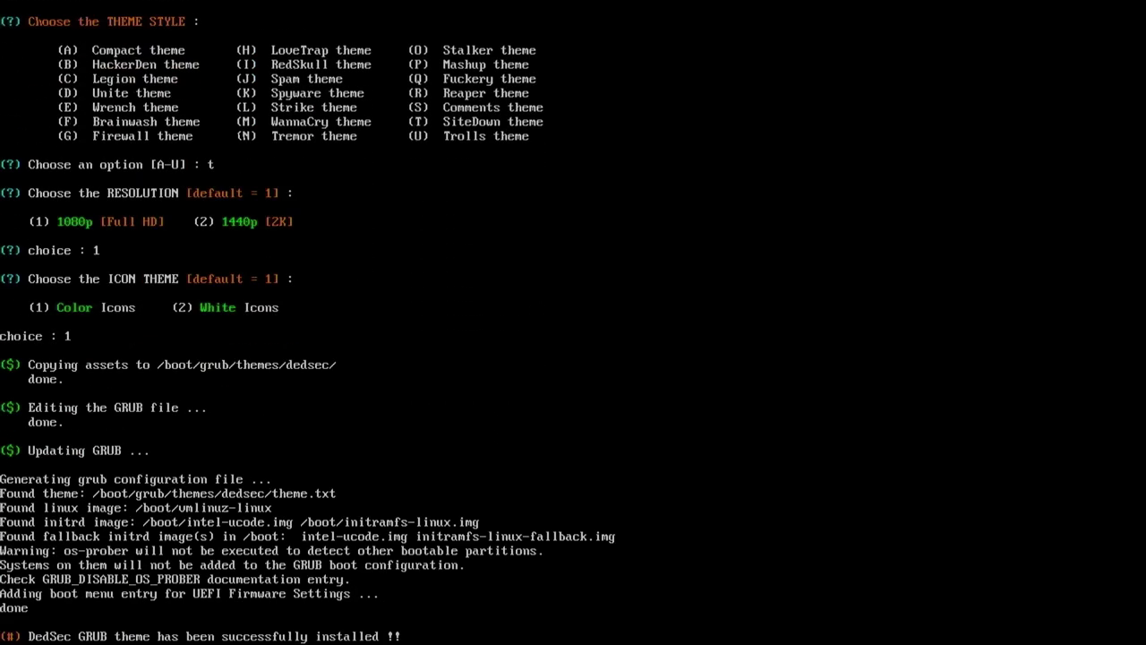
# Check the dedsec-grub-theme folder's disk usage with du -sh
pyautogui.press('Return')
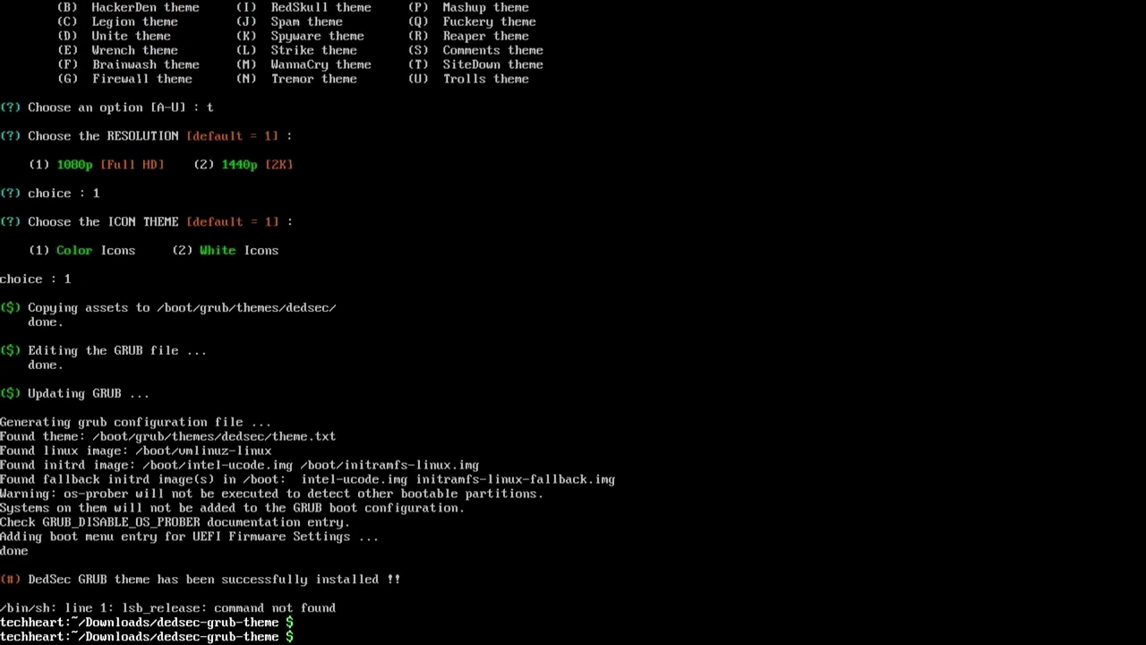
pyautogui.press('Return')
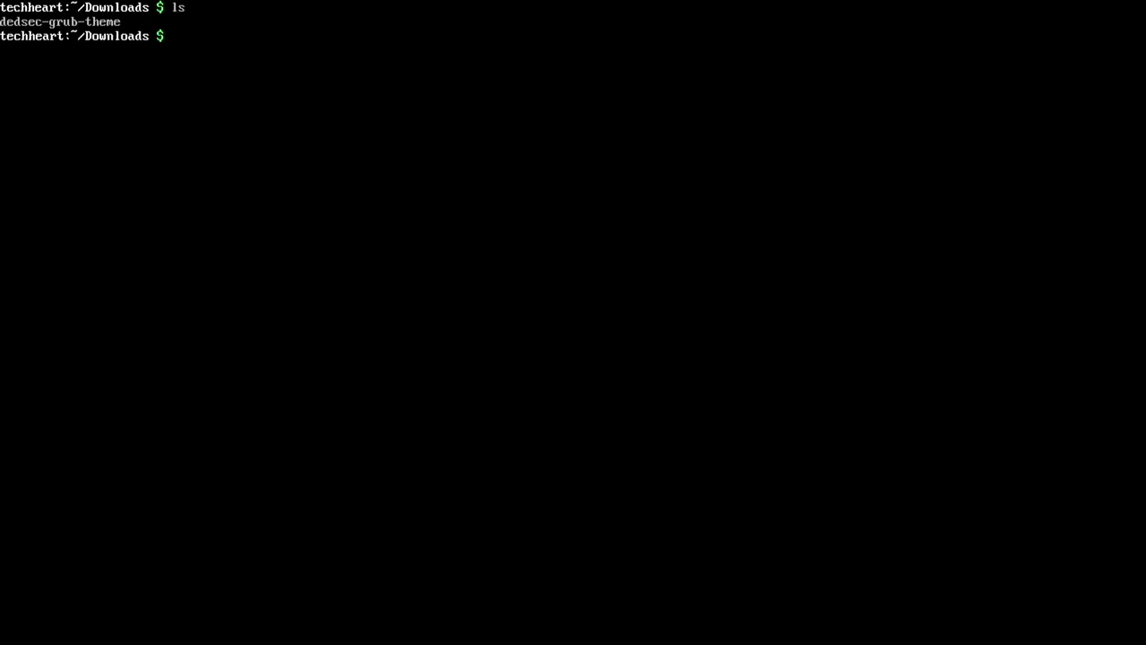
pyautogui.write('du -sh ded')
pyautogui.press('Tab')
pyautogui.press('Return')
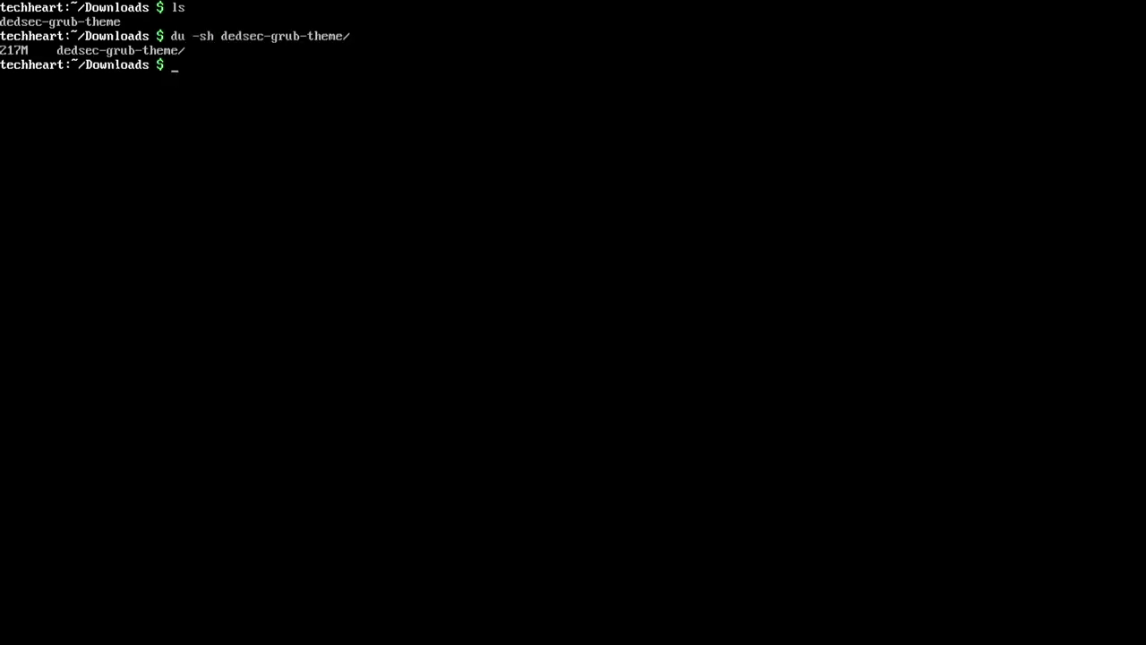
# Open /etc/default/grub in sudo vim and add splash to GRUB_CMDLINE_LINUX_DEFAULT
pyautogui.write('sudo vim')
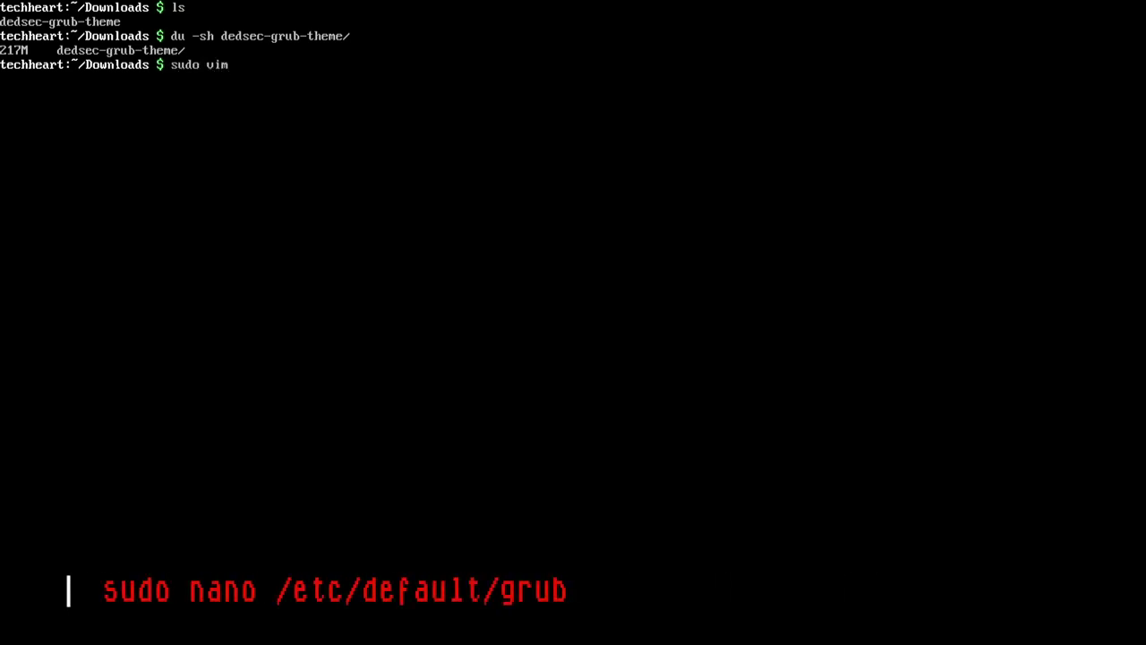
pyautogui.write(' /etc/default/grub')
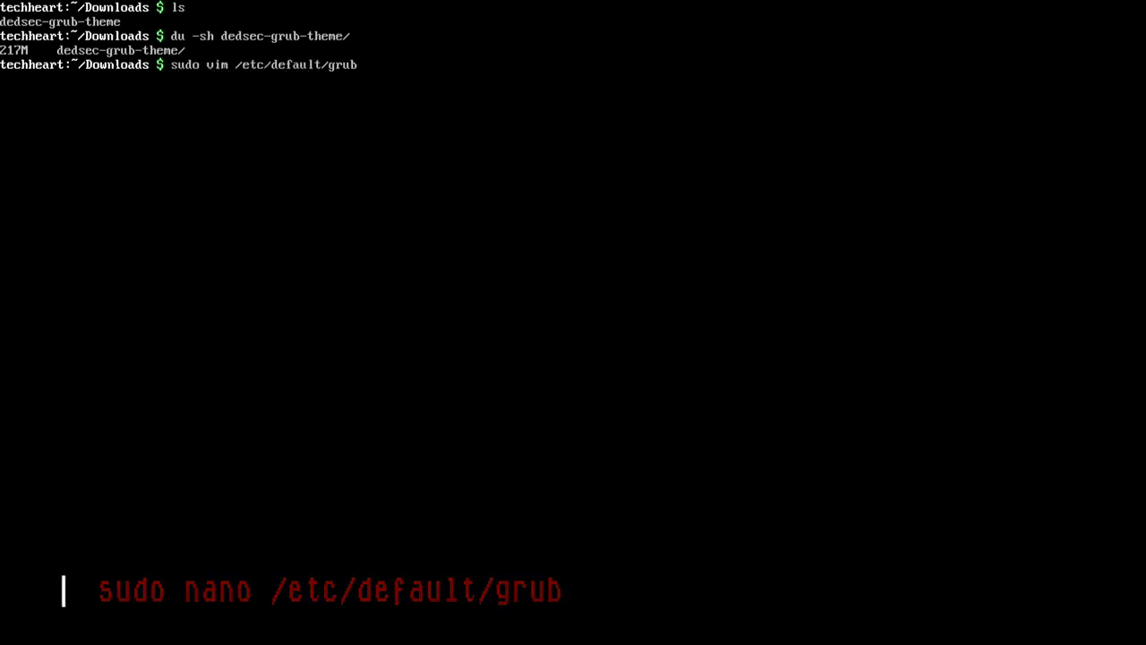
pyautogui.press('Return')
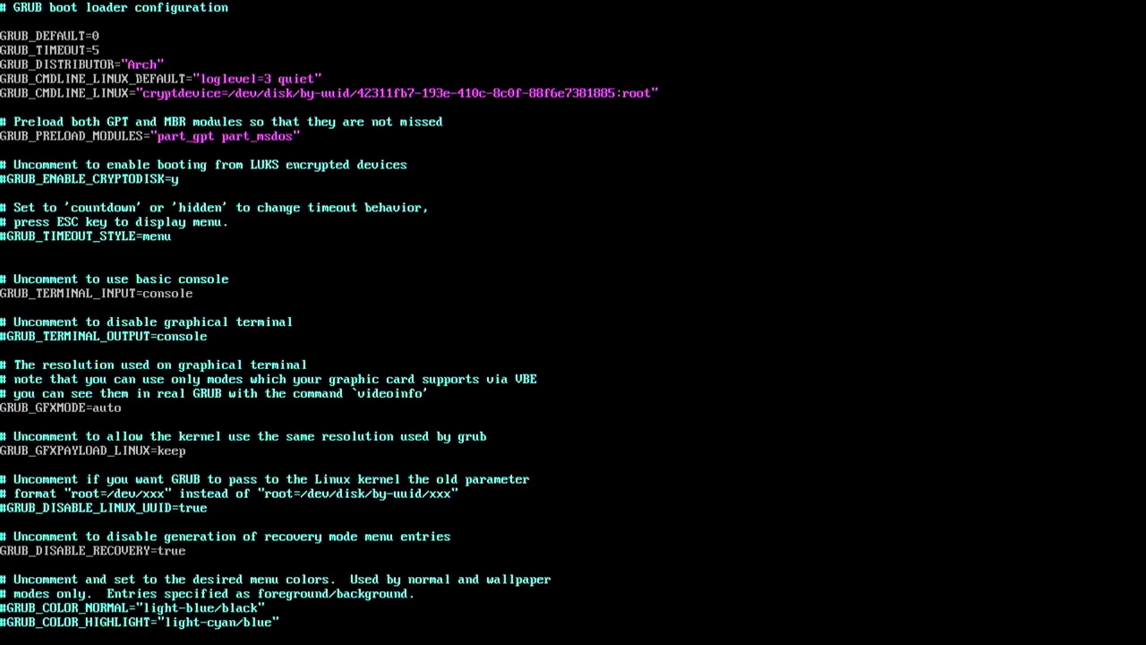
pyautogui.write('splash')
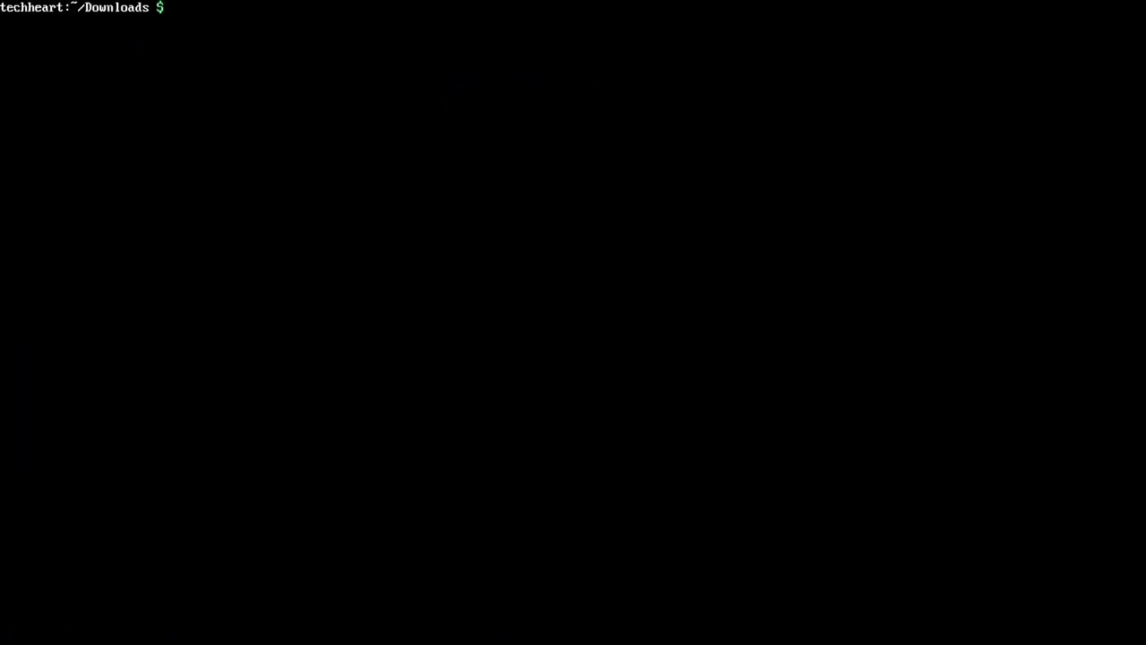
# Regenerate /boot/grub/grub.cfg with grub-mkconfig so the dedsec theme.txt is picked up
pyautogui.write('sudo grub-m')
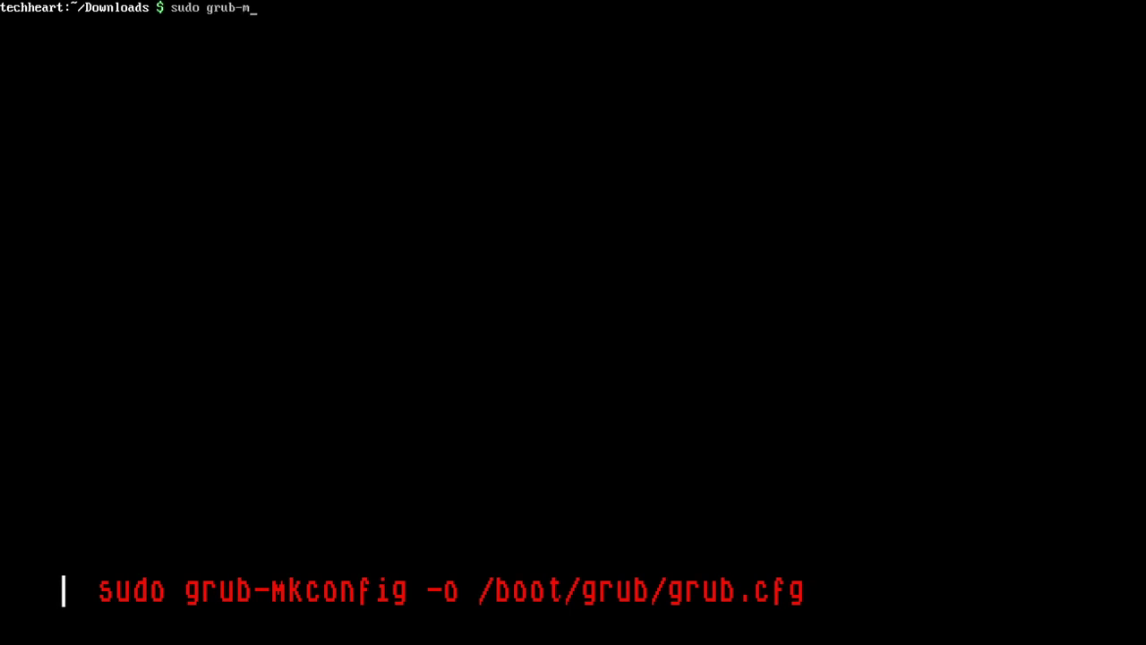
pyautogui.write('kconfig -o /boot/gege')
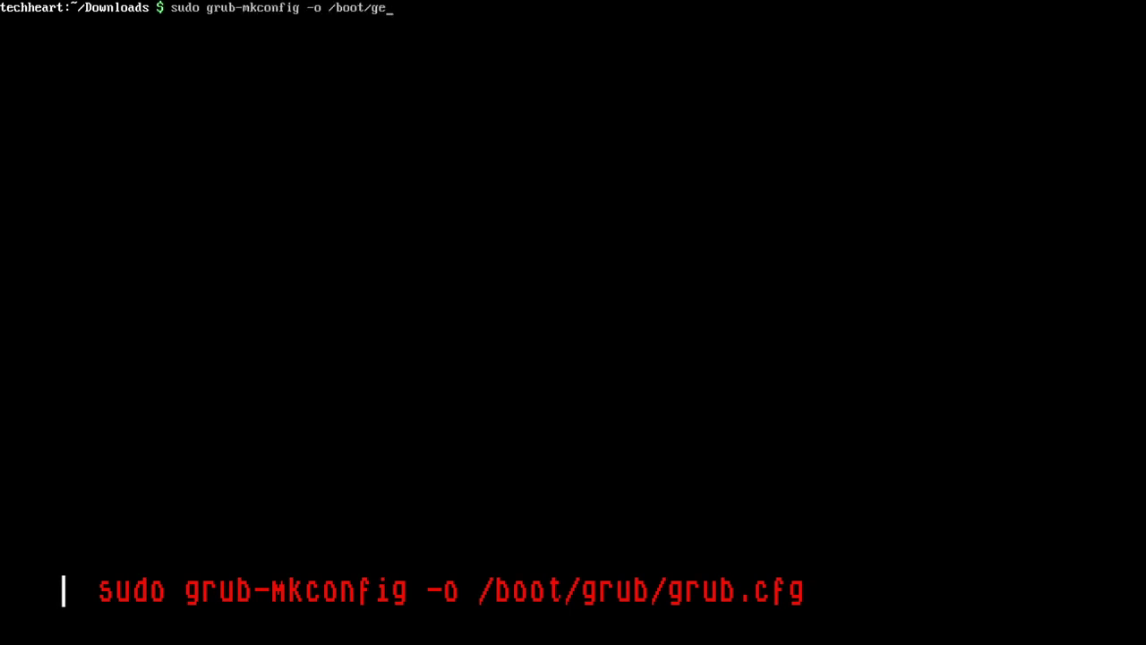
pyautogui.press('BackSpace')
pyautogui.press('BackSpace')
pyautogui.press('BackSpace')
pyautogui.write('rub/grub.cfg')
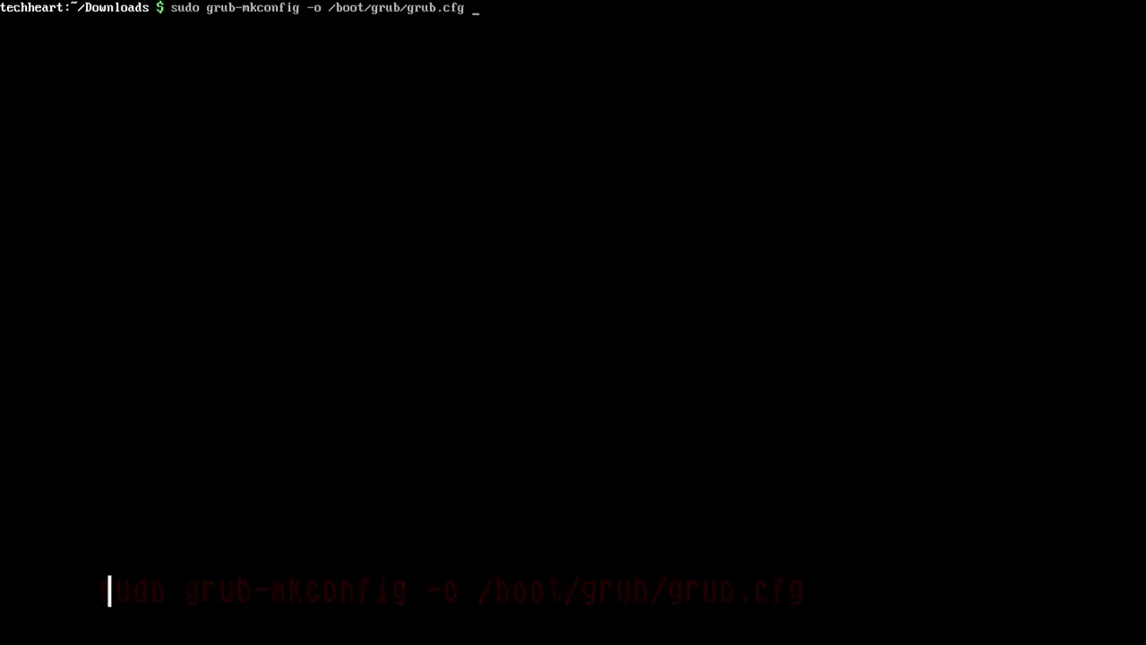
pyautogui.press('Return')
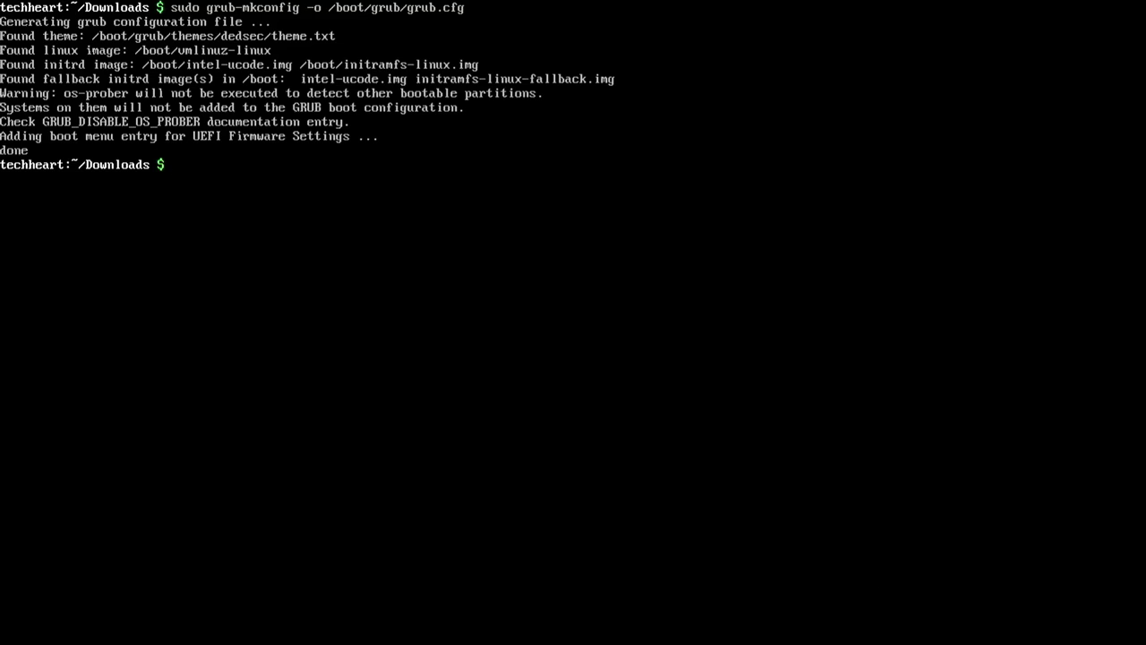
# Install plymouth-theme-optimus-git and plymouth from the AUR with paru, accepting the prompts
pyautogui.write('paru -S ')
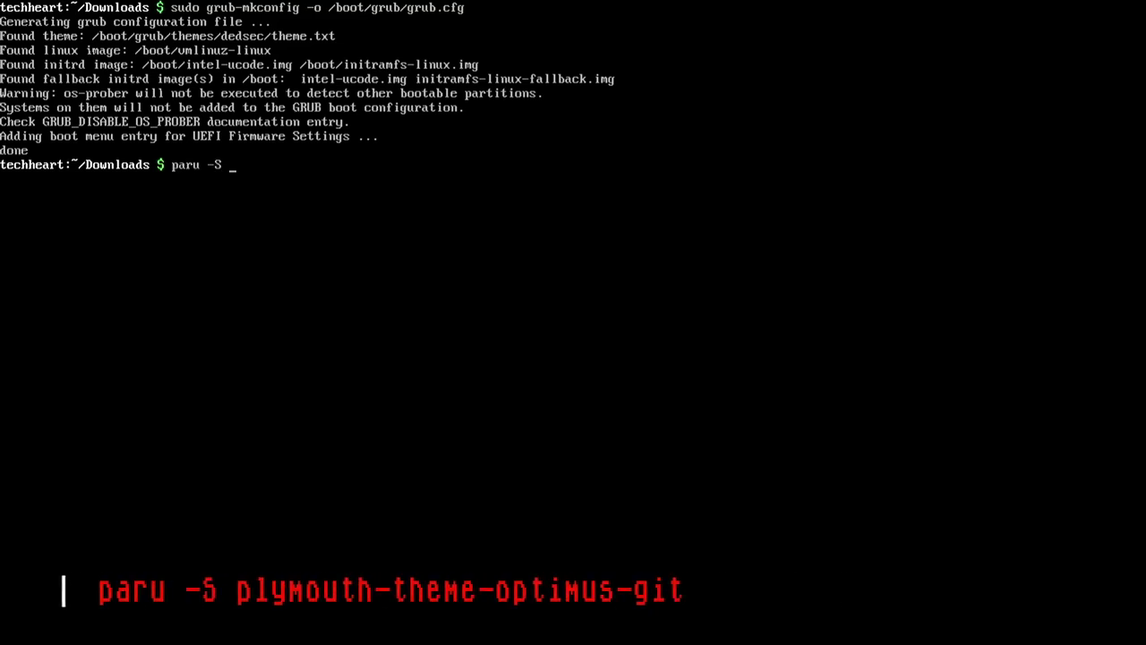
pyautogui.write('plymouth-theme')
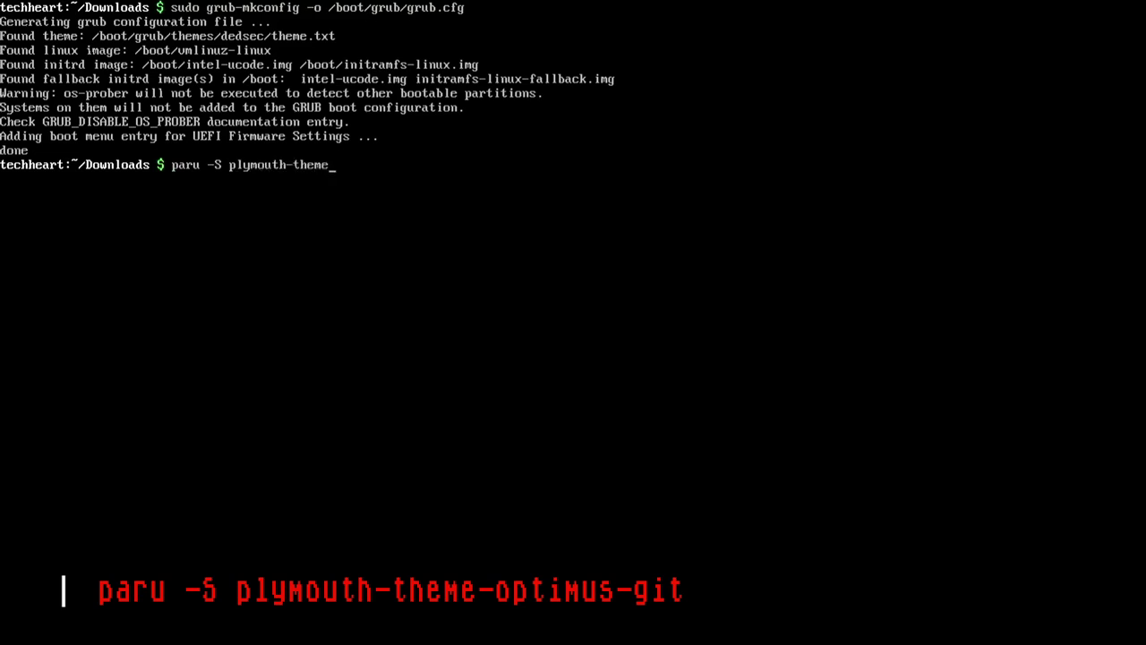
pyautogui.write('-optimus-git')
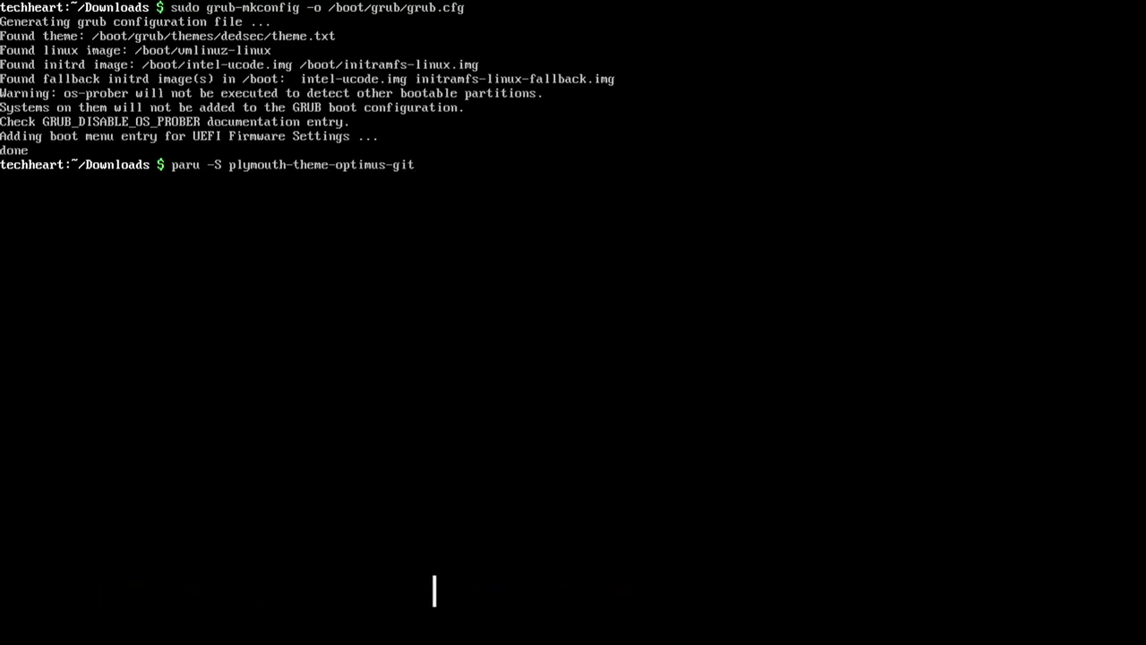
pyautogui.press('Return')
pyautogui.press('Return')
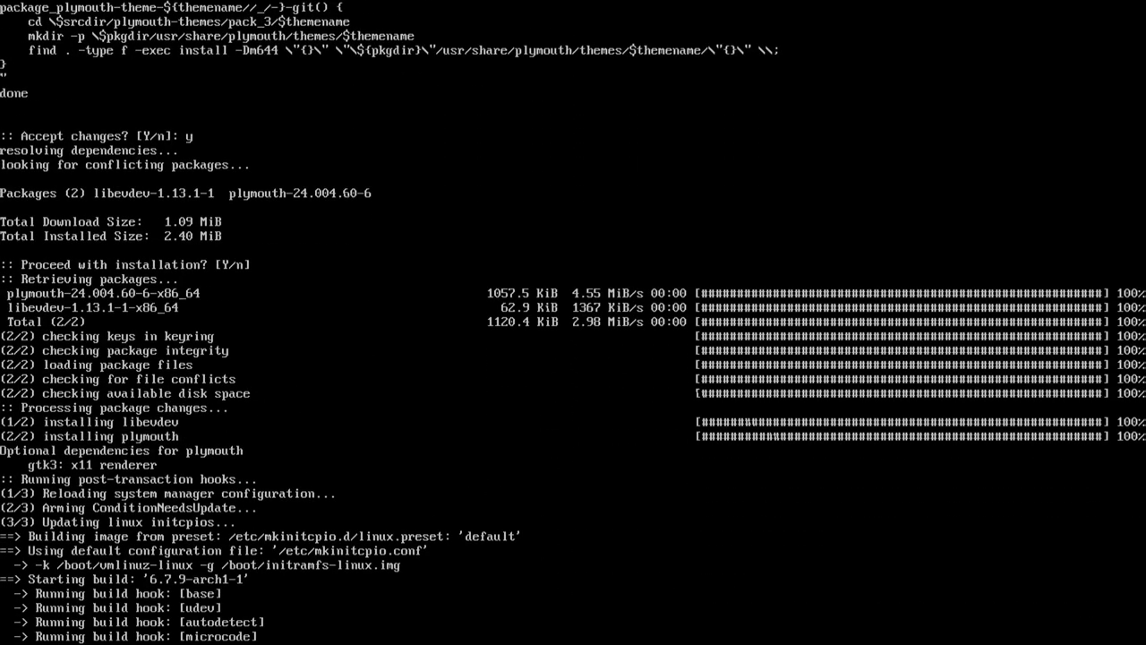
pyautogui.write('y')
pyautogui.press('Return')
pyautogui.write('y')
pyautogui.press('Return')
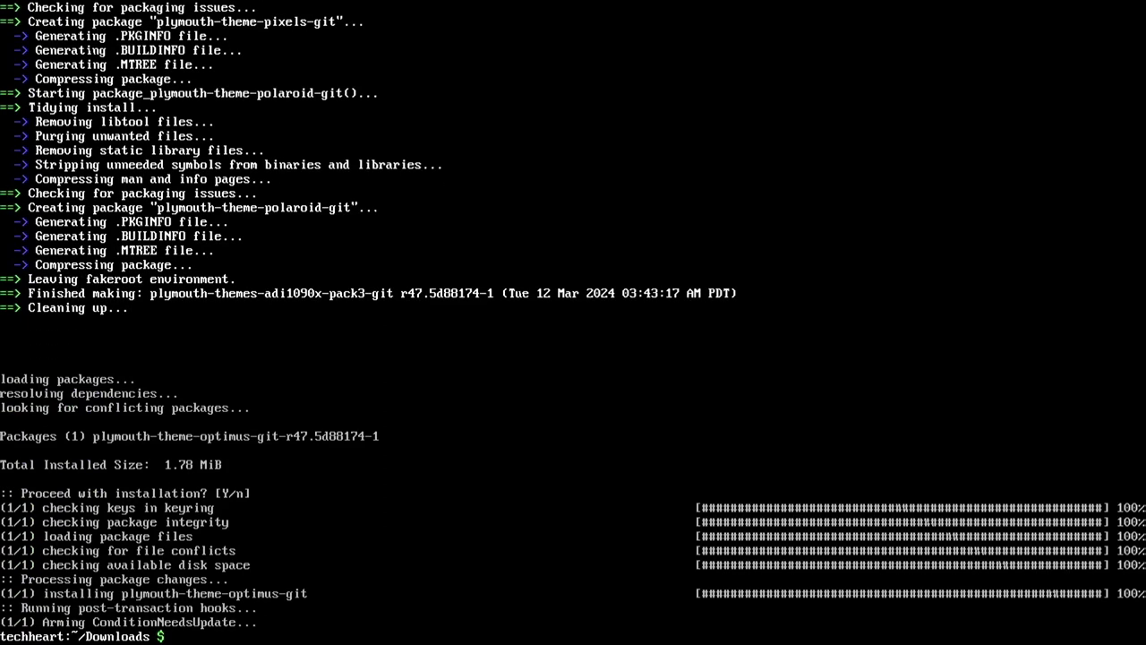
pyautogui.hotkey('ctrl', 'l')
# Edit /etc/mkinitcpio.conf in vim to insert plymouth before encrypt in the HOOKS line
pyautogui.write('sudo nan')
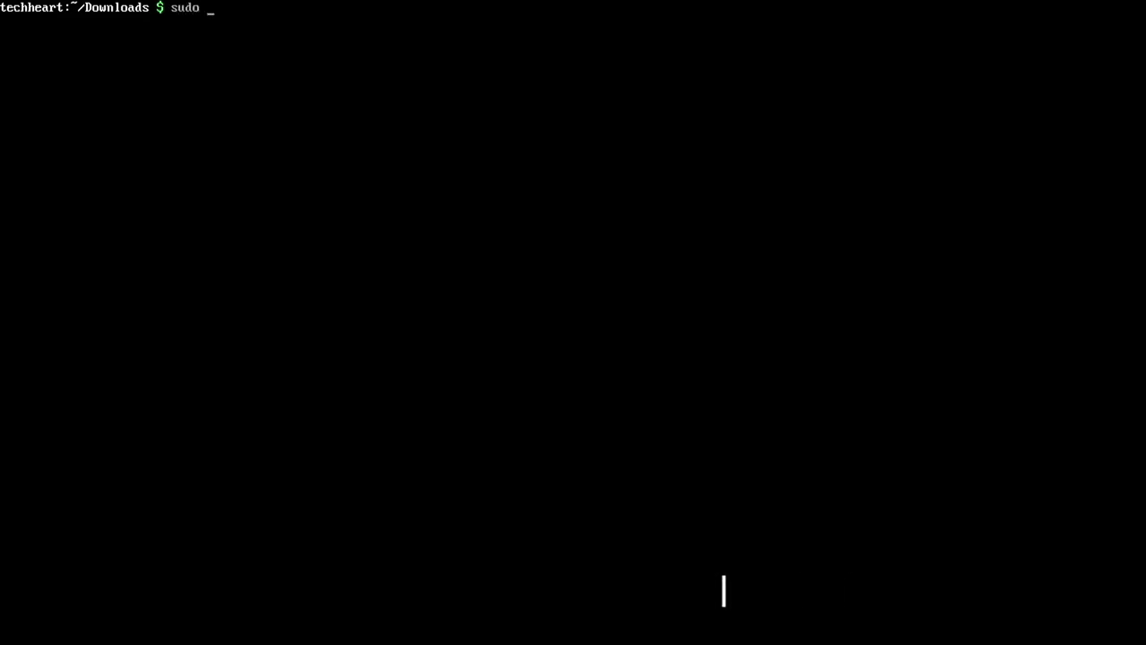
pyautogui.press('BackSpace')
pyautogui.press('BackSpace')
pyautogui.press('BackSpace')
pyautogui.write('vim /etc/')
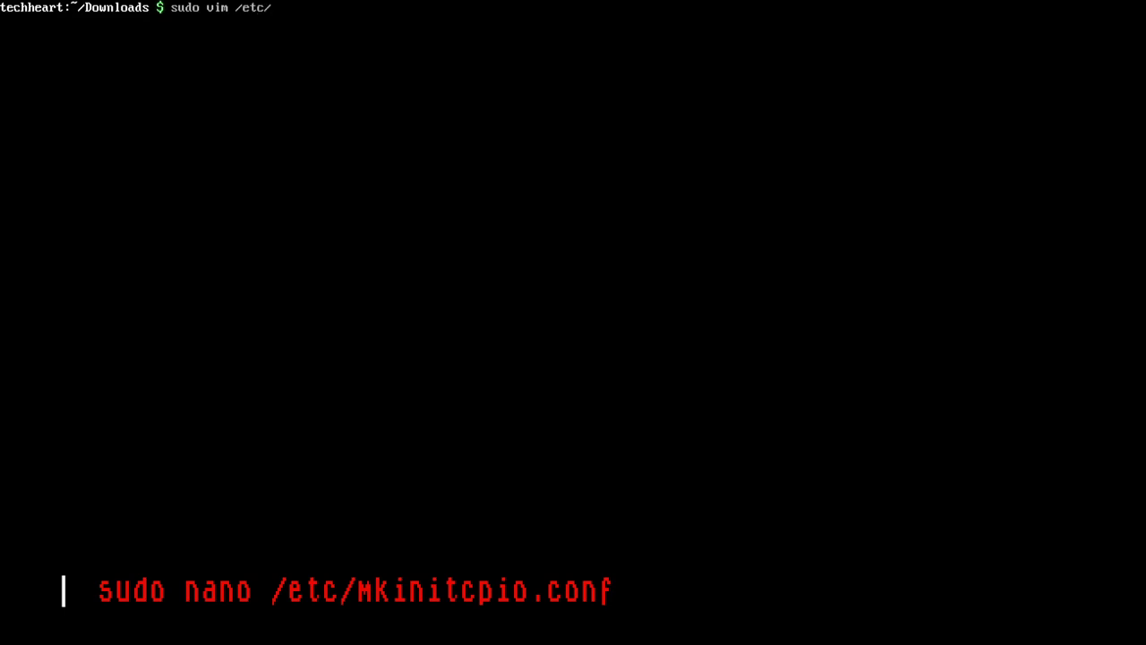
pyautogui.write('mkinitcpio.conf')
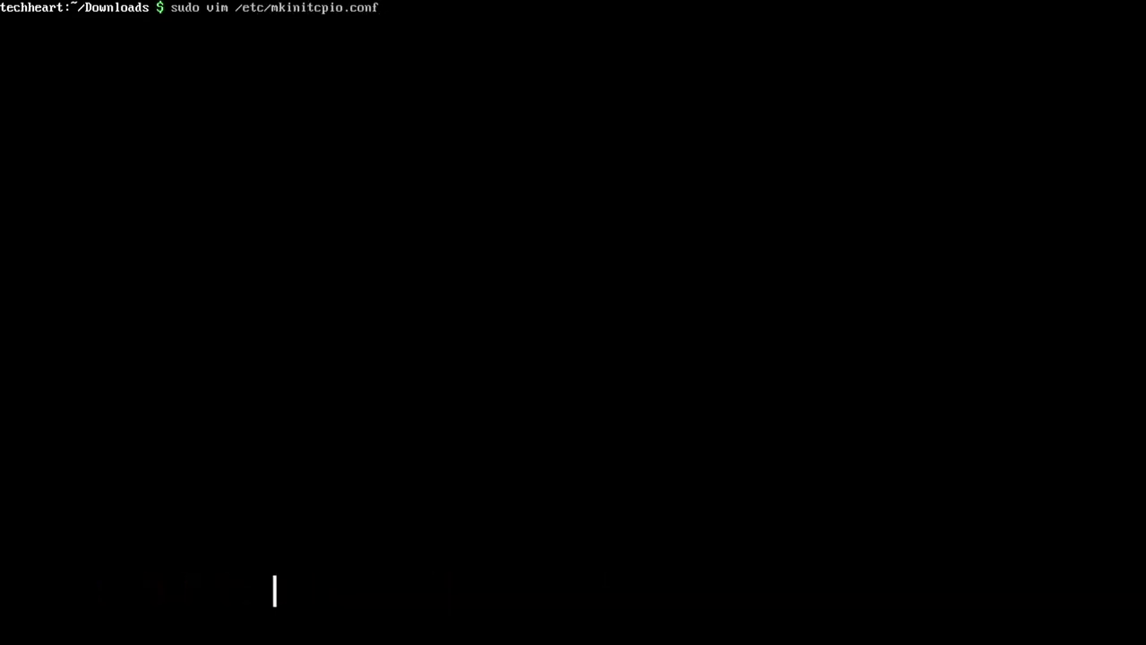
pyautogui.press('Return')
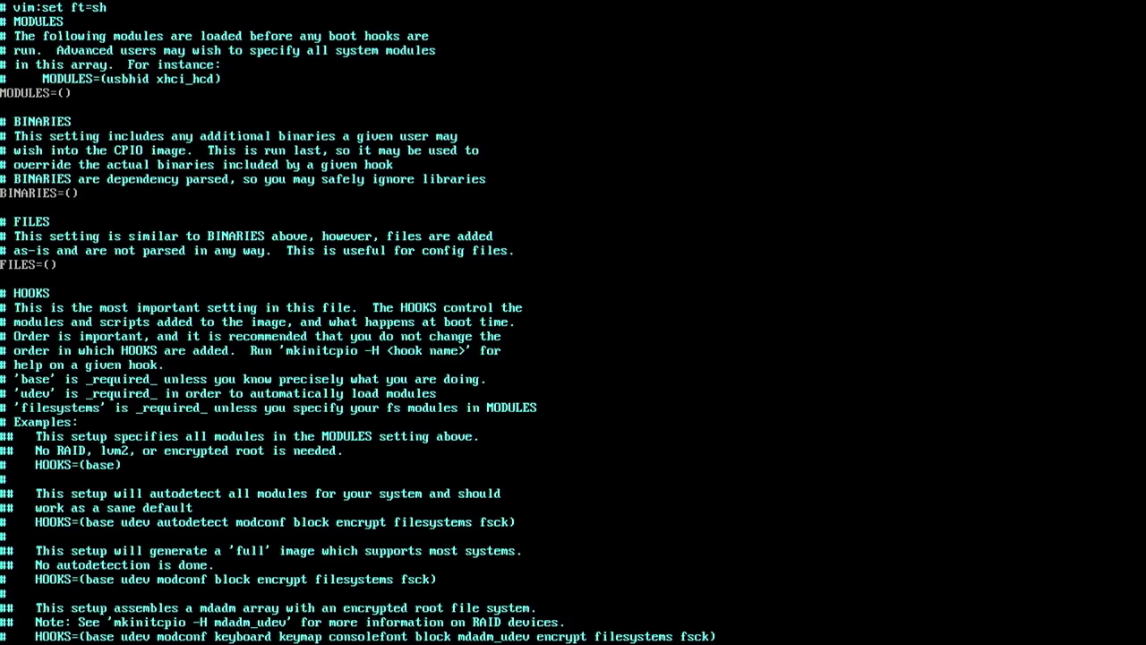
pyautogui.hotkey('ctrl', 'f')
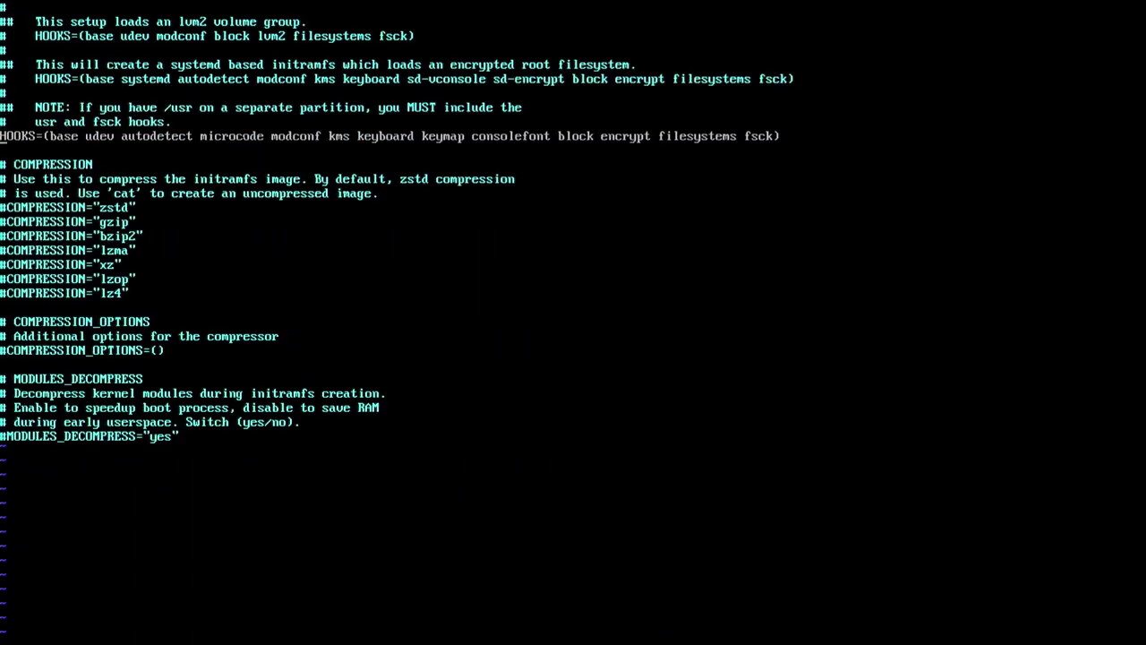
pyautogui.press('Right')
pyautogui.press('Right')
pyautogui.press('Right')
pyautogui.press('Right')
pyautogui.press('Right')
pyautogui.press('Right')
pyautogui.press('Right')
pyautogui.press('Right')
pyautogui.press('Right')
pyautogui.press('Right')
pyautogui.press('Right')
pyautogui.press('Right')
pyautogui.press('Right')
pyautogui.press('Right')
pyautogui.press('Right')
pyautogui.press('Right')
pyautogui.press('Right')
pyautogui.press('Right')
pyautogui.press('Right')
pyautogui.press('Right')
pyautogui.write('plymouth')
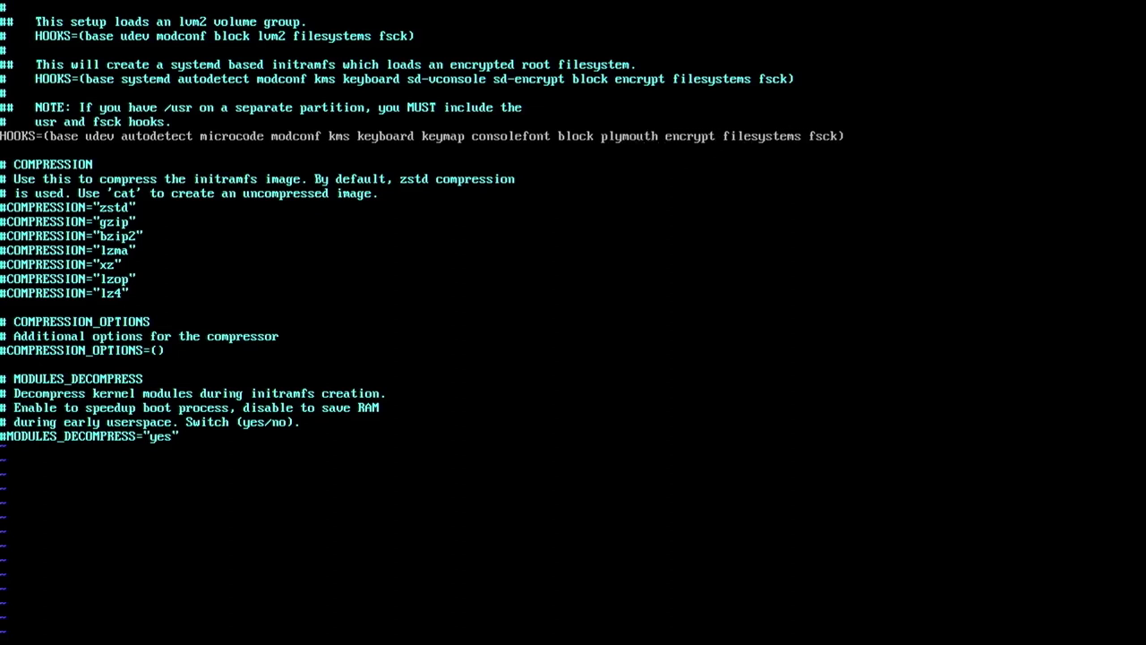
pyautogui.press('Left')
pyautogui.press('Left')
pyautogui.press('Left')
pyautogui.press('Left')
pyautogui.press('Left')
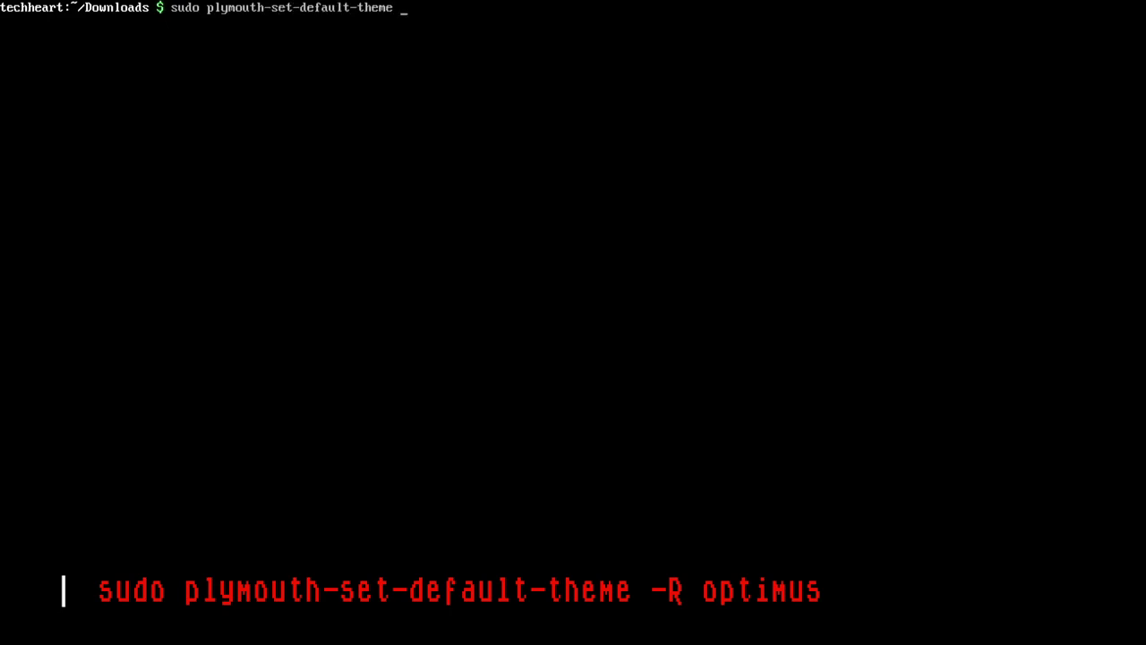
# Set optimus as the default Plymouth theme with -R, rebuilding the initramfs images
pyautogui.write('-R optimus')
pyautogui.press('Return')
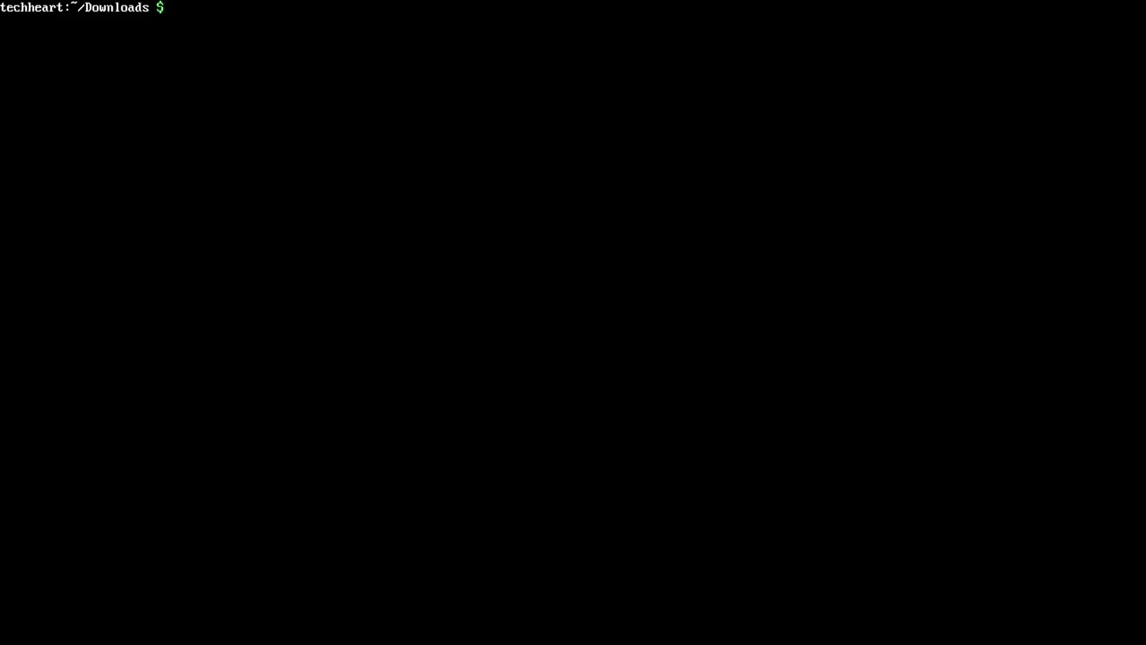
# Reboot with sudo reboot now and boot the Arch Linux entry from the DedSec GRUB menu
pyautogui.write('sudo reboot ')
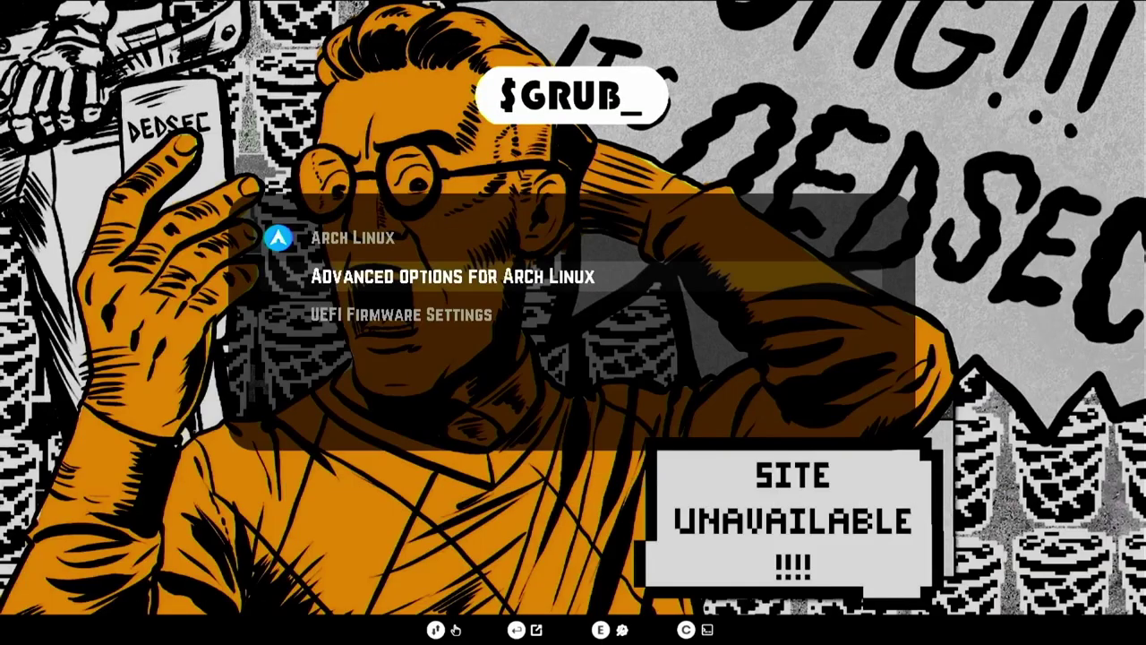
pyautogui.press('Up')
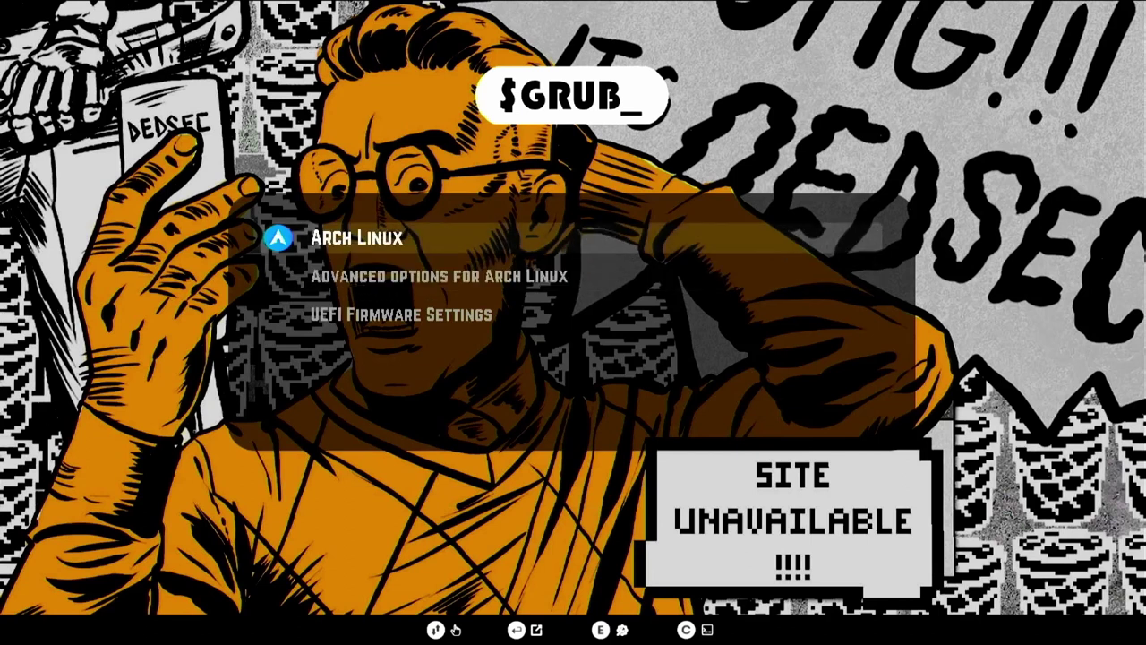
pyautogui.press('Return')
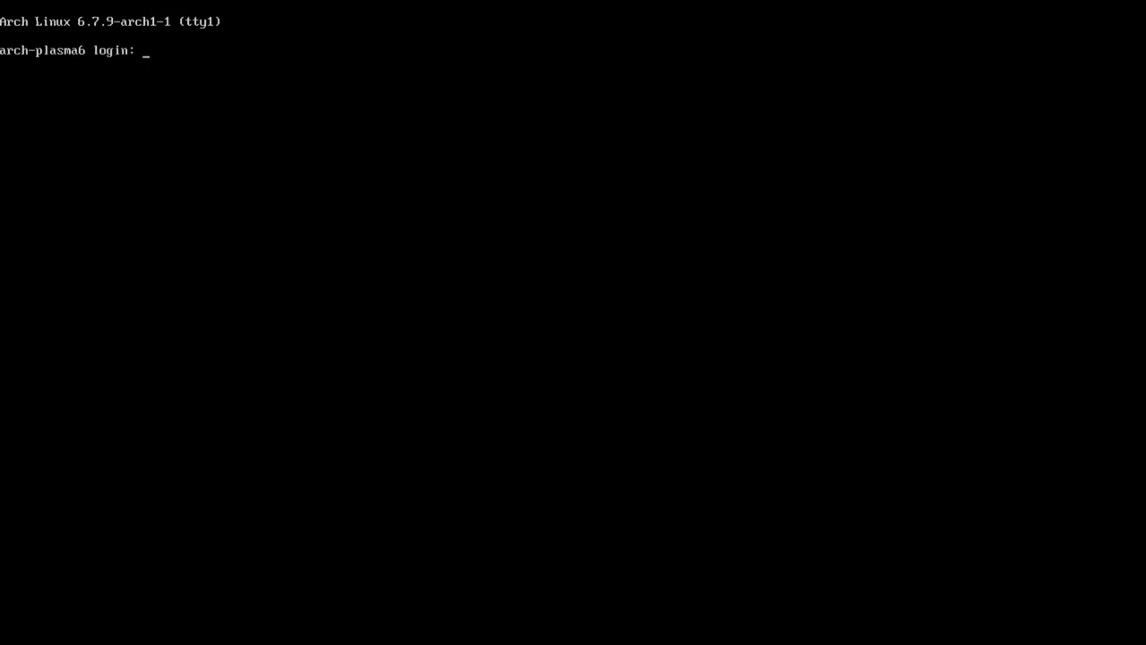
# Log in on tty1 with the user name and password
pyautogui.write('techheart')
pyautogui.press('Return')
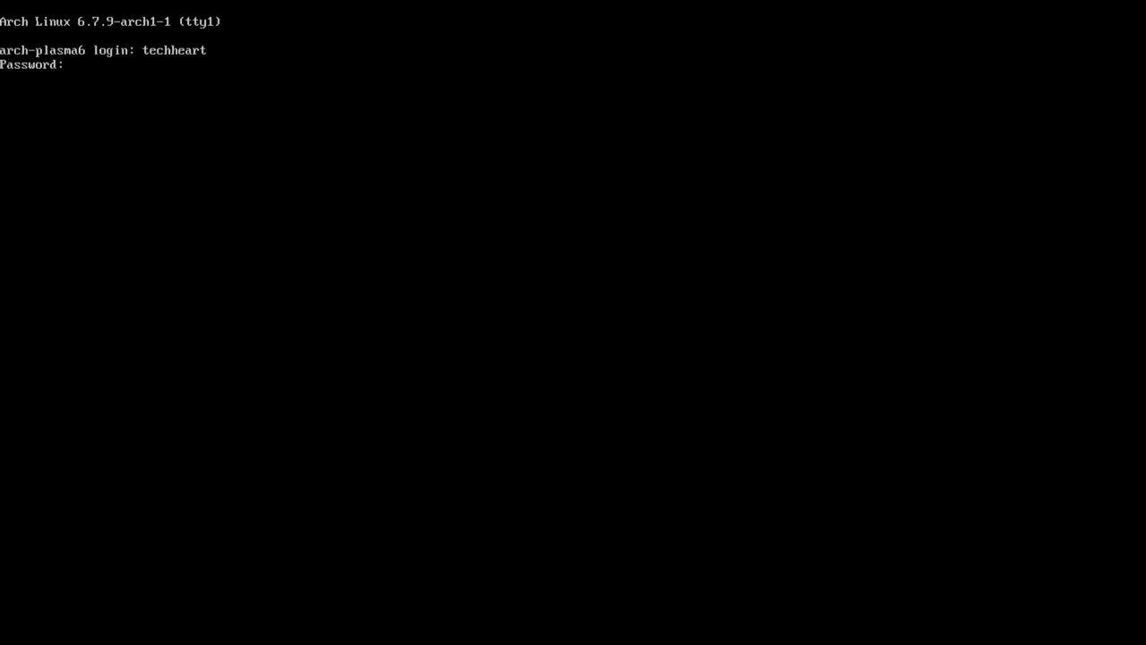
pyautogui.press('Return')
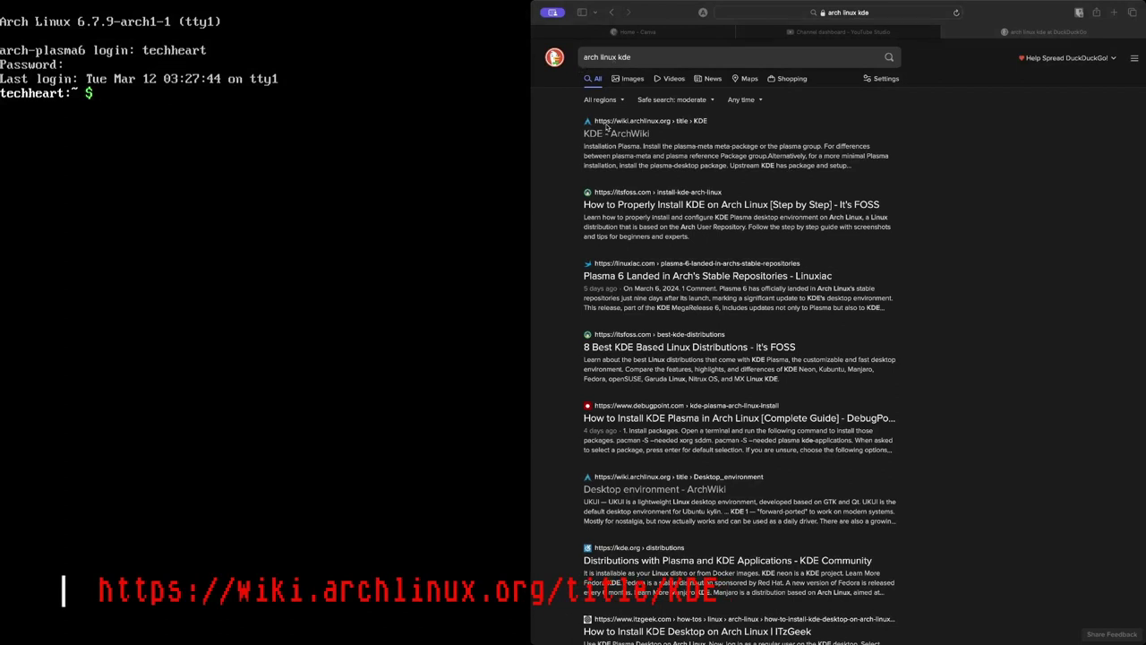
# Open the 'KDE - ArchWiki' article and scroll down to its Installation section
pyautogui.click(635, 132)
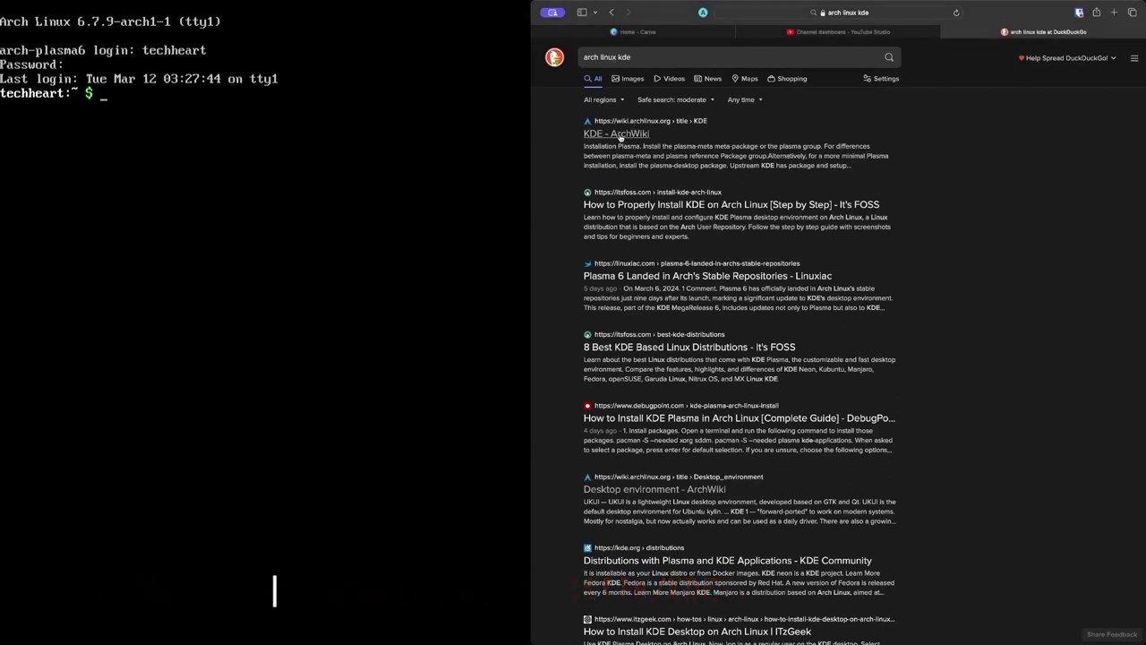
pyautogui.scroll(-5, 637, 137)
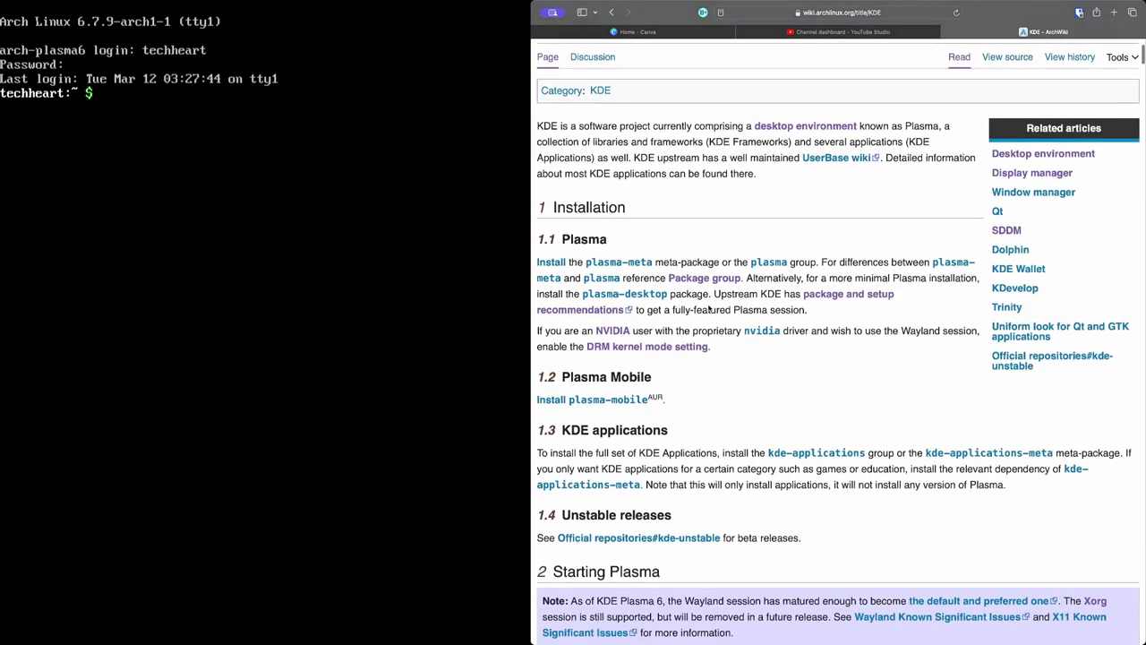
pyautogui.scroll(-2, 709, 307)
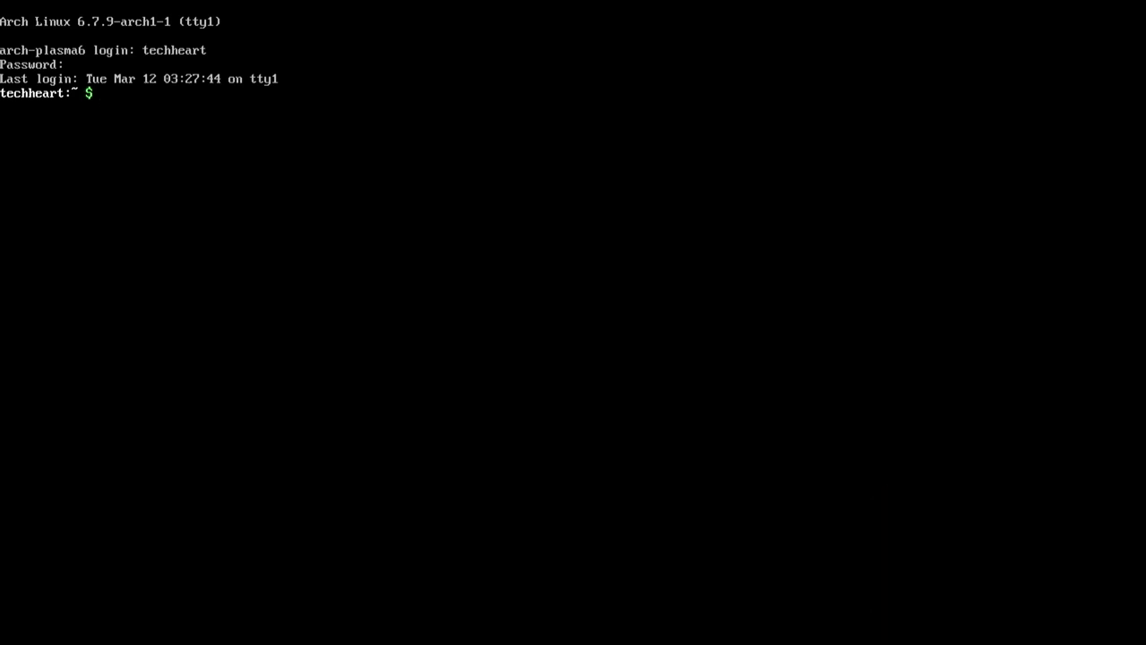
# Try paru -S plasma, authenticating with sudo and accepting all 60 group members
pyautogui.write('paru -S plasma')
pyautogui.press('Return')
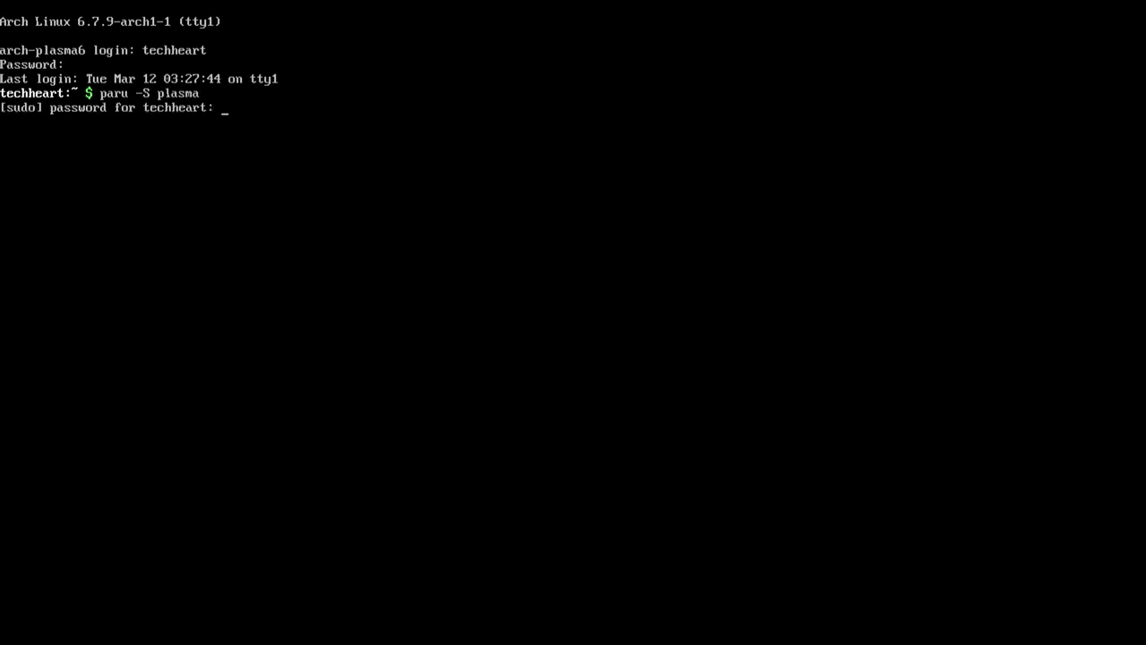
pyautogui.press('Return')
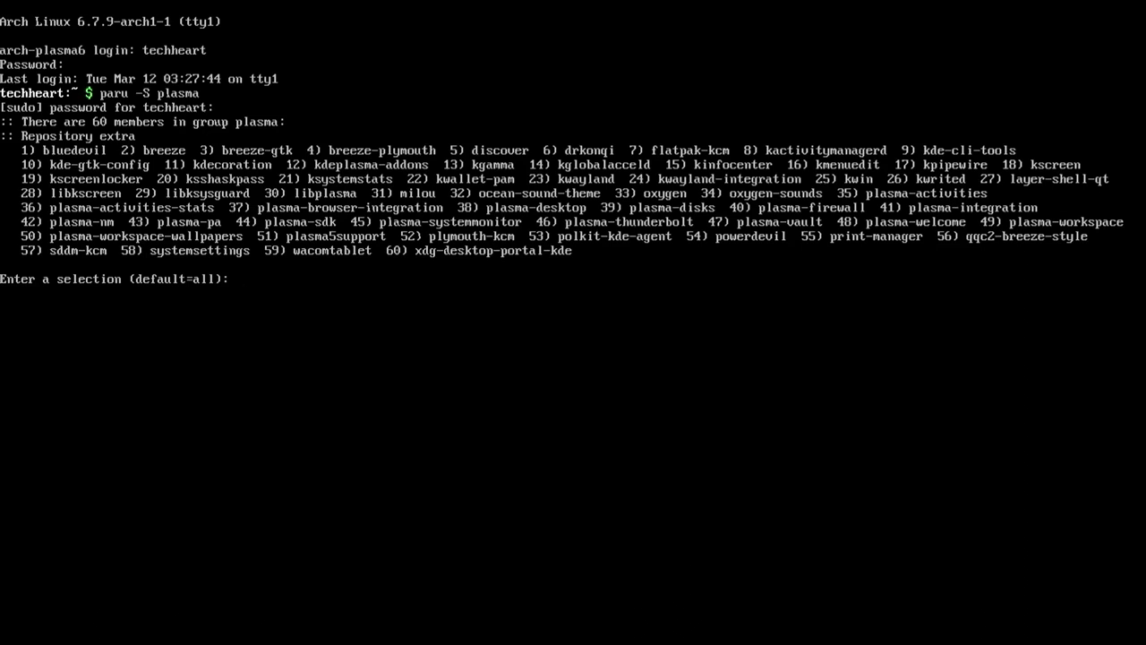
pyautogui.press('Return')
pyautogui.press('Return')
pyautogui.press('Return')
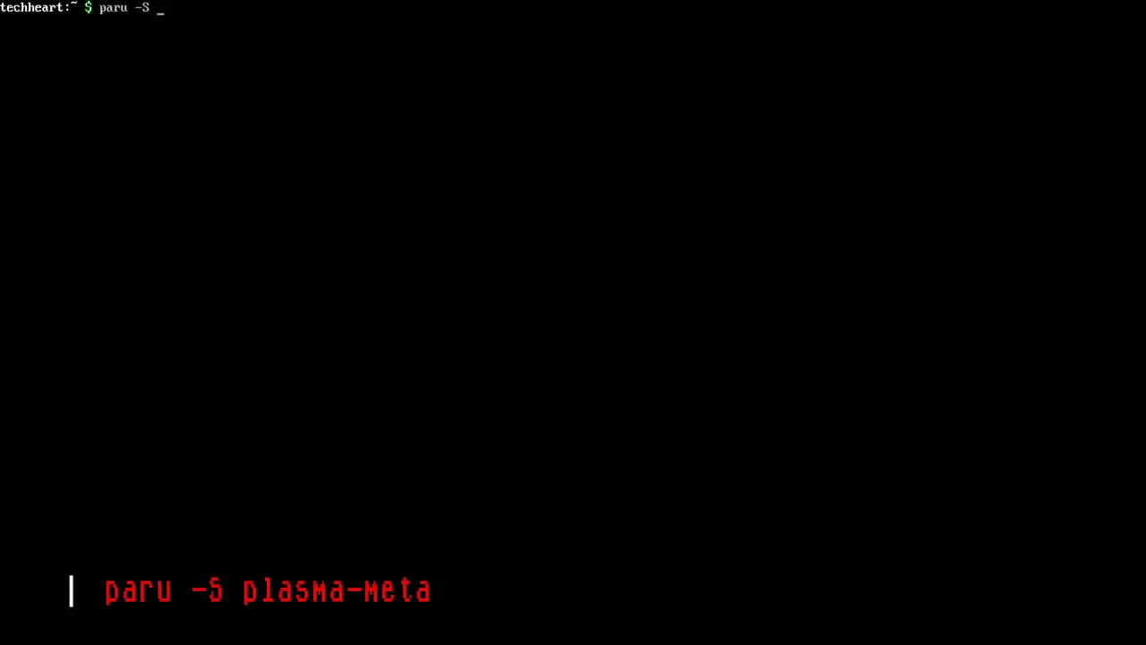
# Install plasma-meta with the qt6-multimedia-ffmpeg backend and the default ttf-font provider
pyautogui.write('plasma-me')
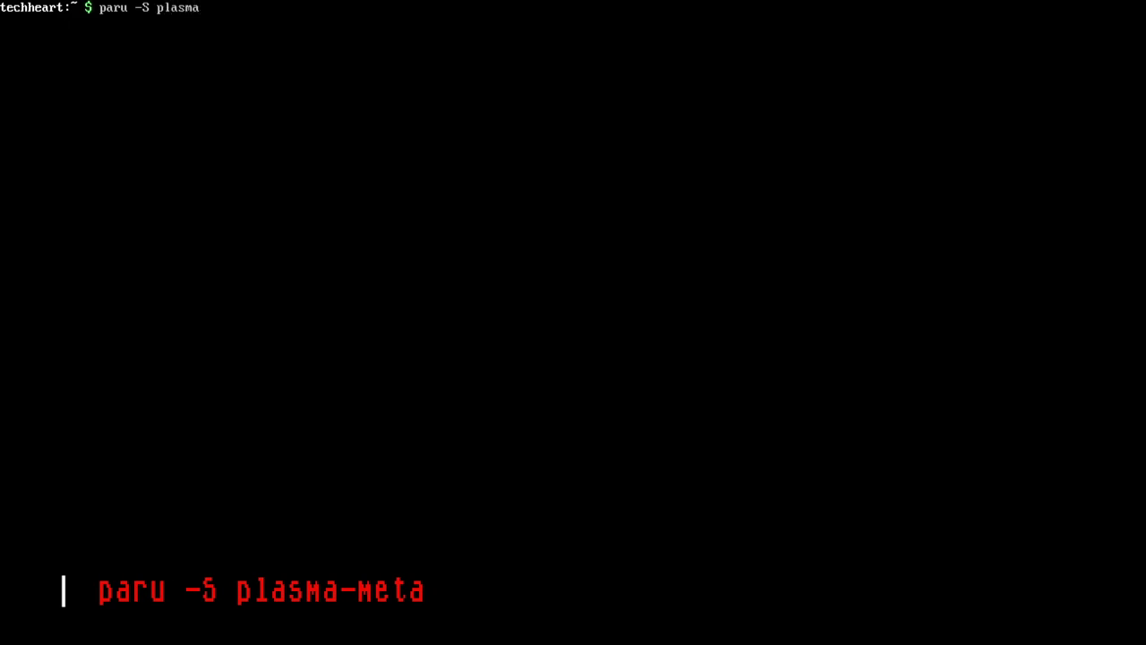
pyautogui.write('ta')
pyautogui.press('Return')
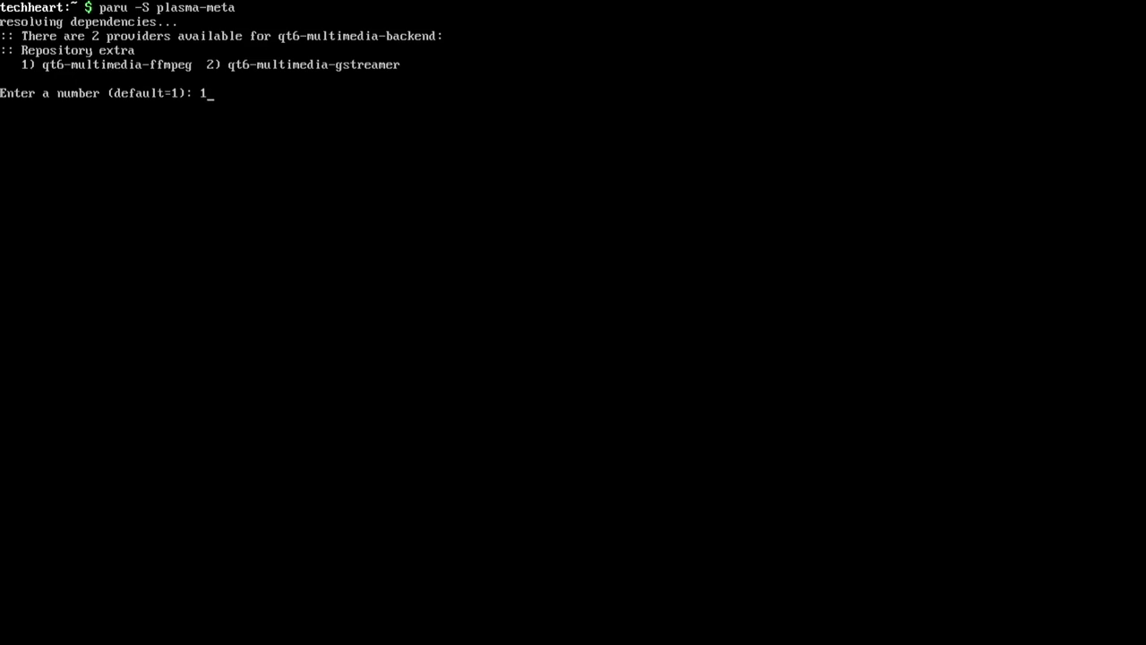
pyautogui.press('Return')
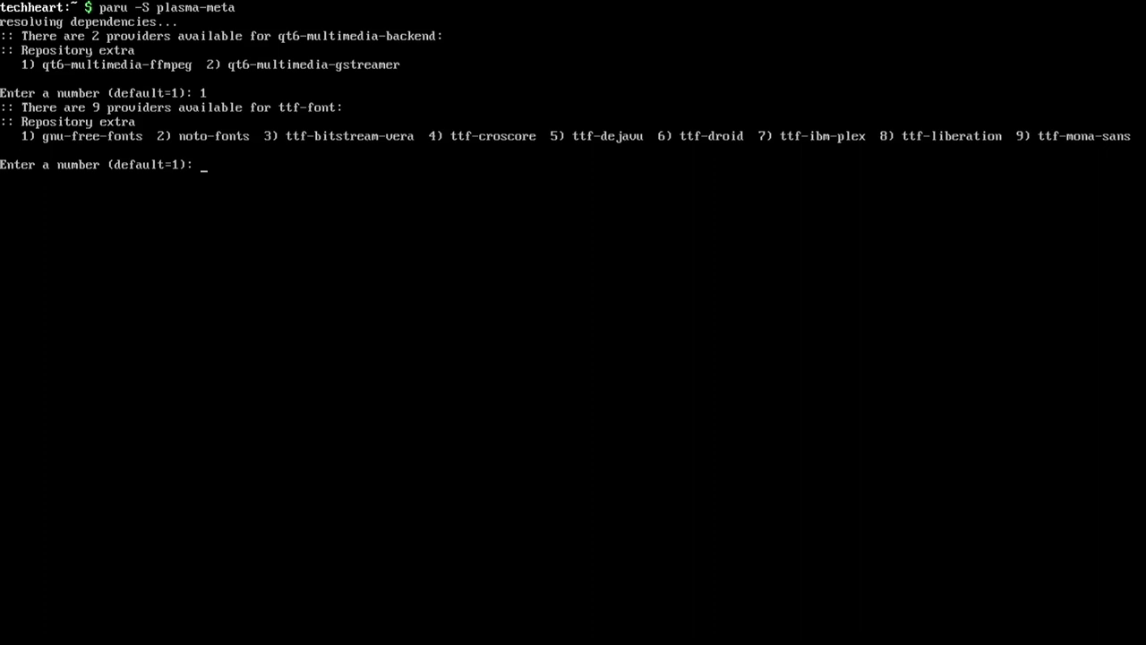
pyautogui.press('Return')
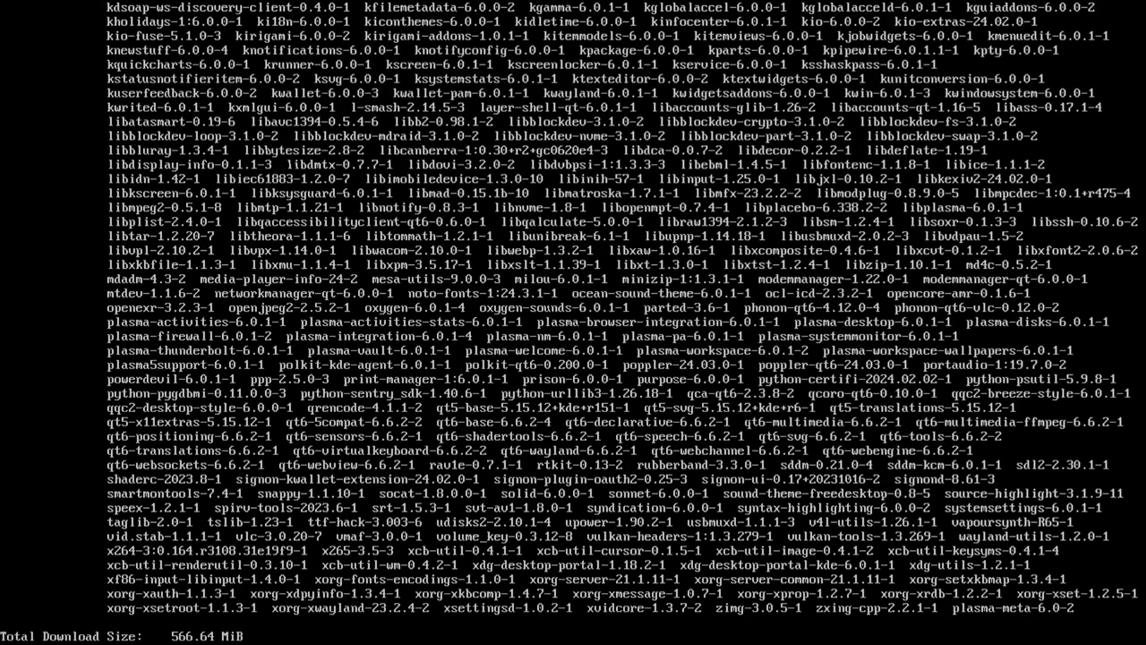
pyautogui.press('Return')
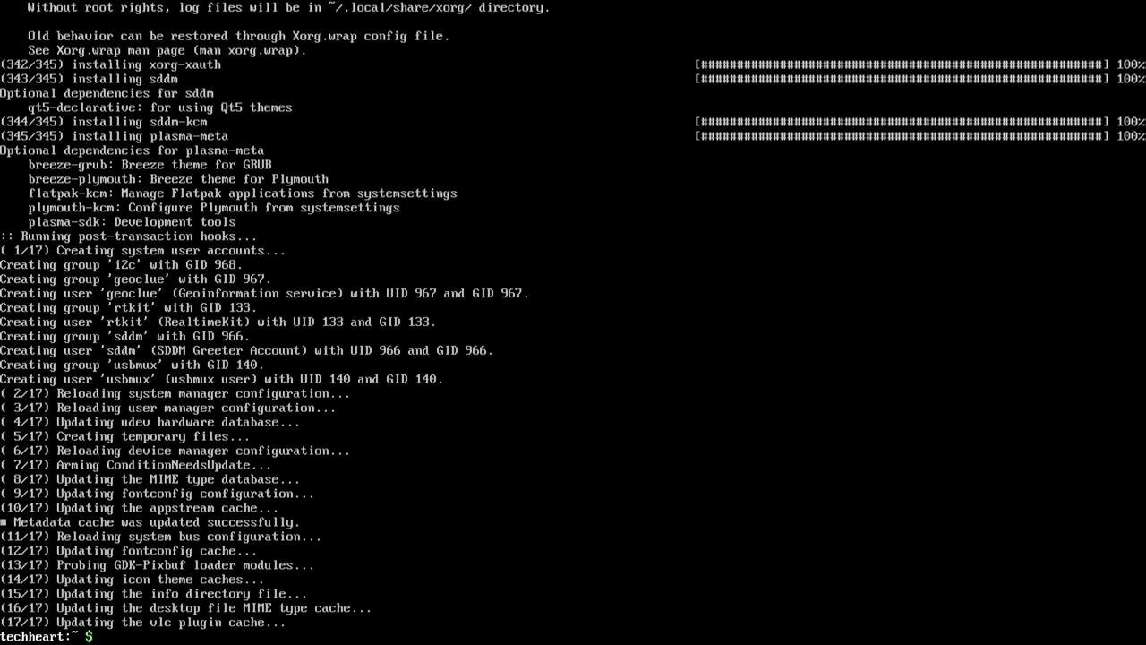
# Install kde-applications-meta with phonon-qt5-vlc and the default pyside6 and tessdata providers
pyautogui.hotkey('ctrl', 'l')
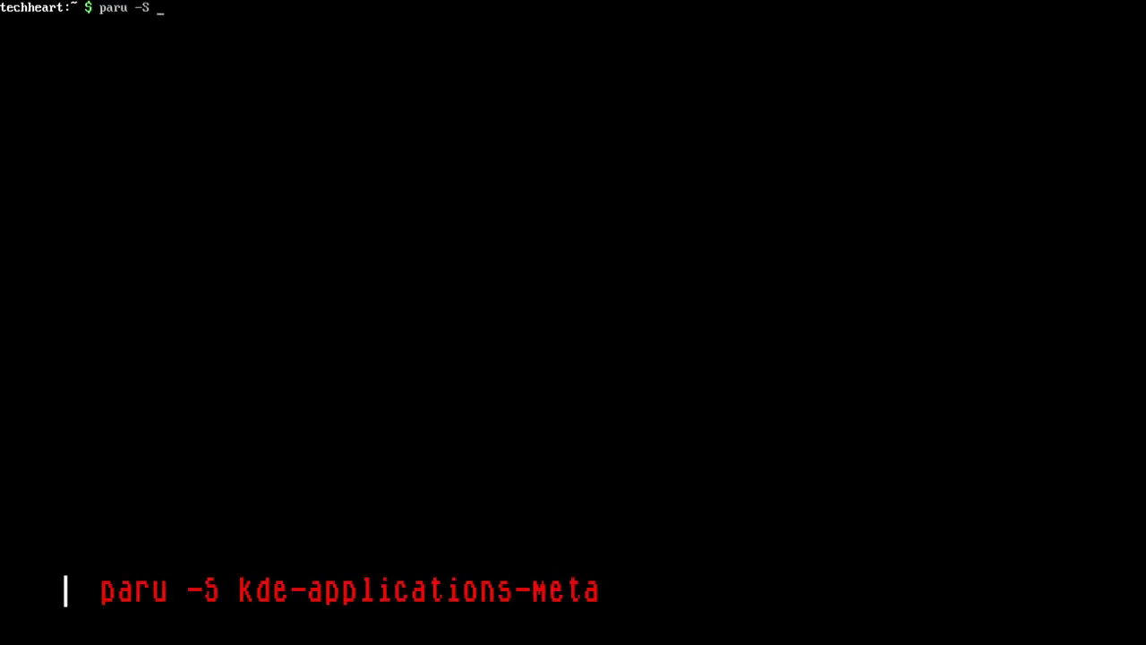
pyautogui.write('kde-applications-meta')
pyautogui.press('Return')
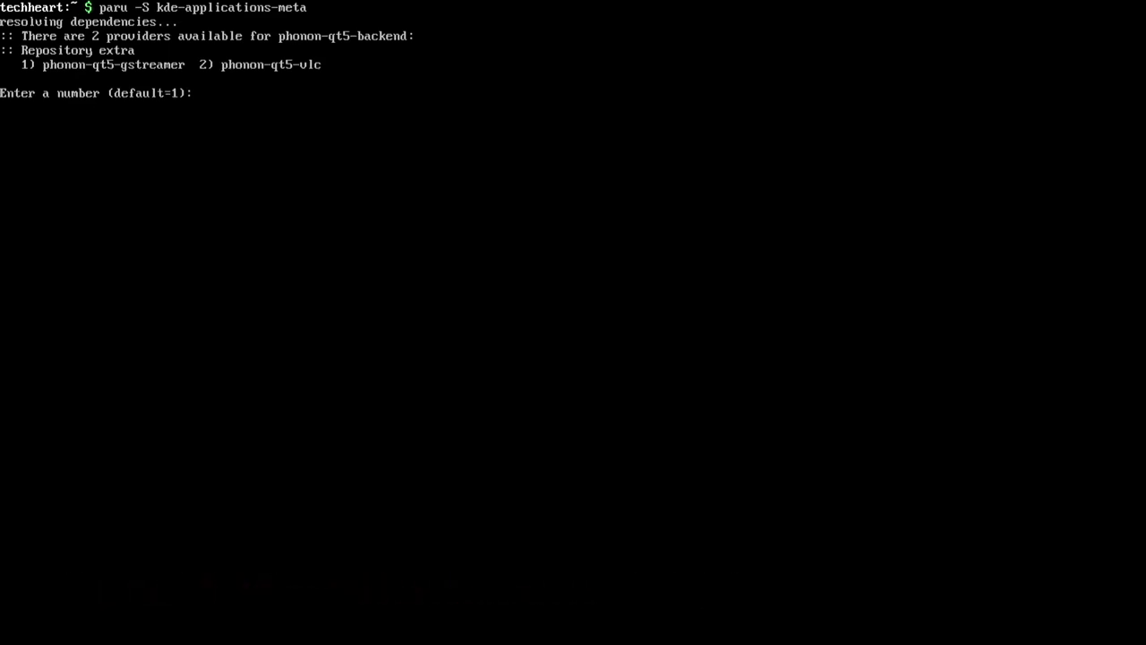
pyautogui.write('2')
pyautogui.press('Return')
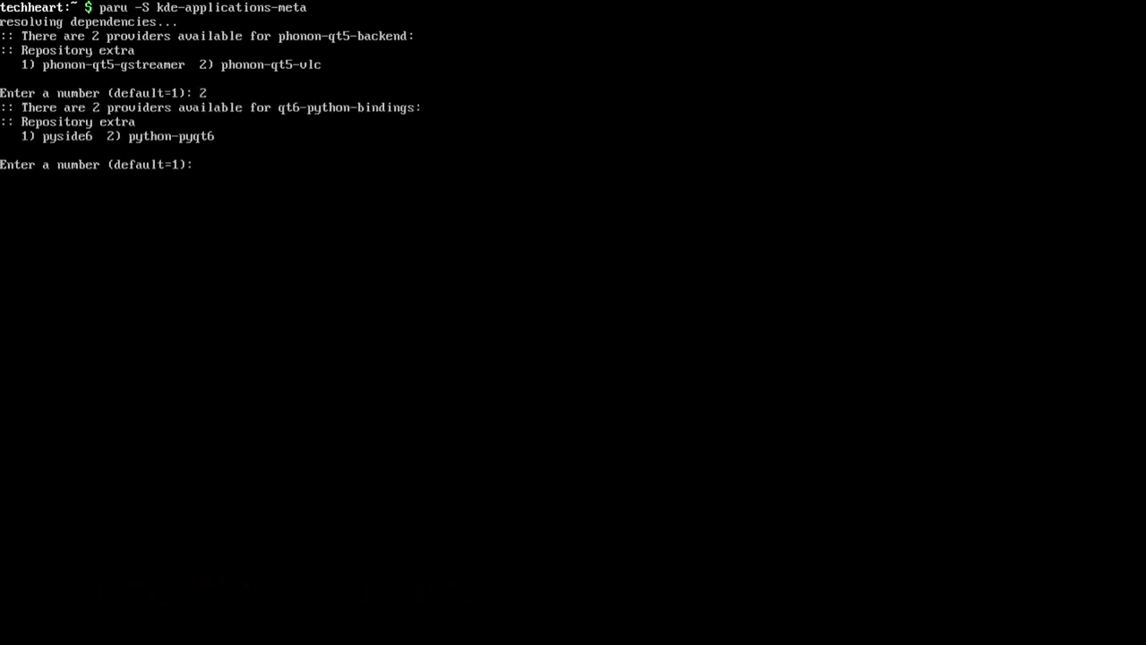
pyautogui.press('Return')
pyautogui.press('Return')
pyautogui.write('y')
pyautogui.press('Return')
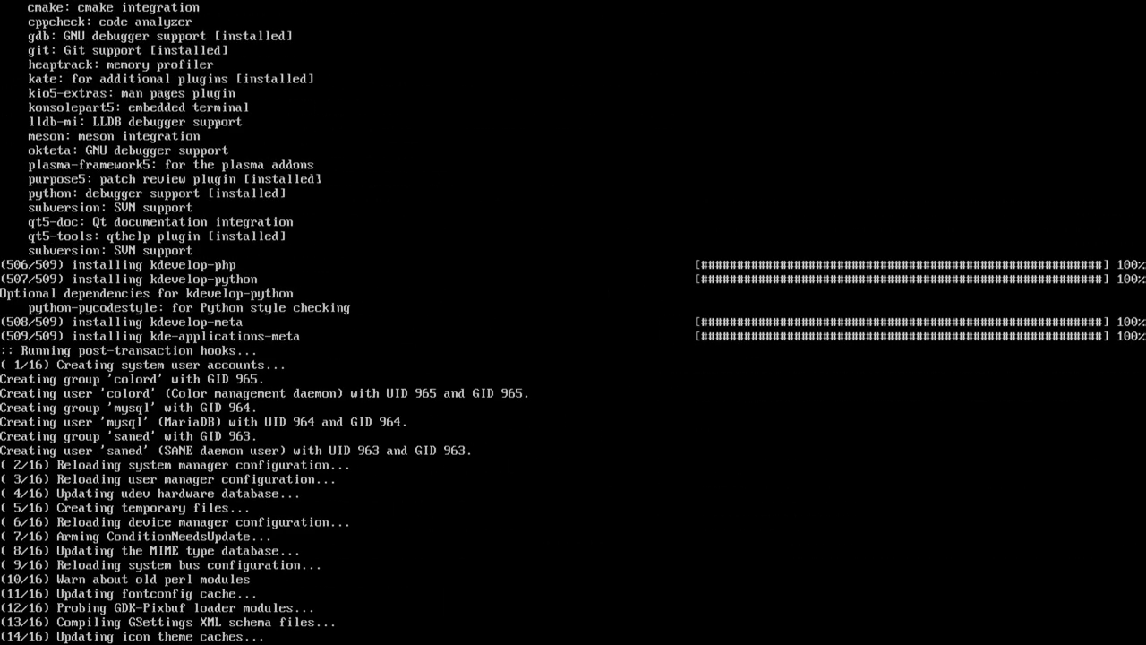
pyautogui.press('Return')
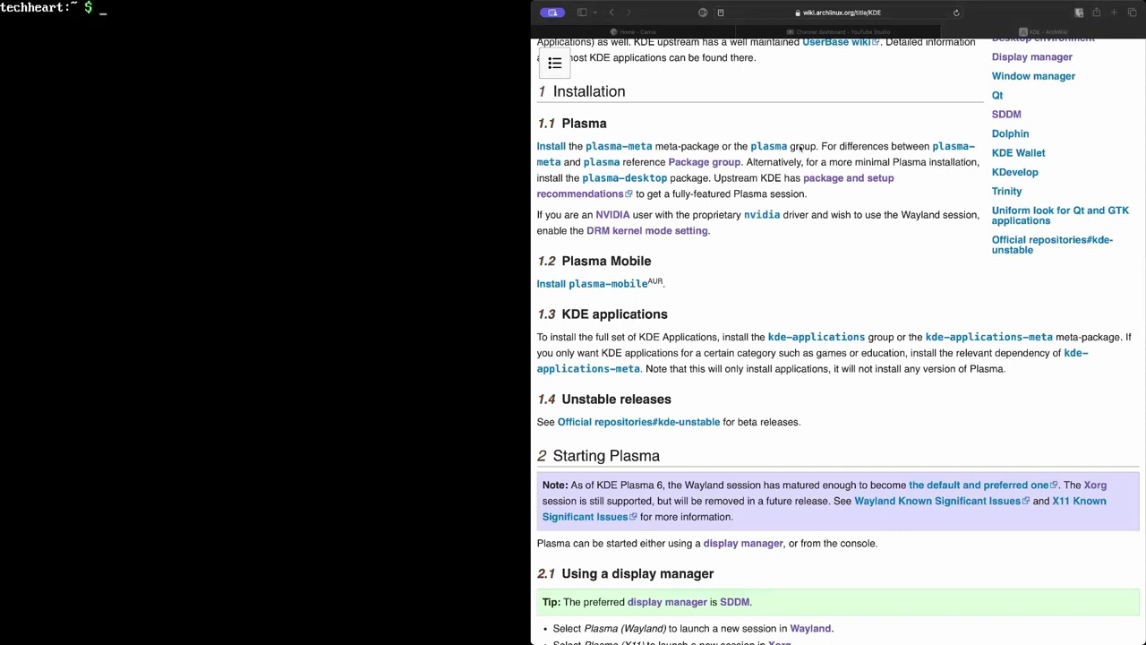
# Follow the ArchWiki 'package and setup recommendations' link to the KDE packaging recommendations page
pyautogui.click(736, 180)
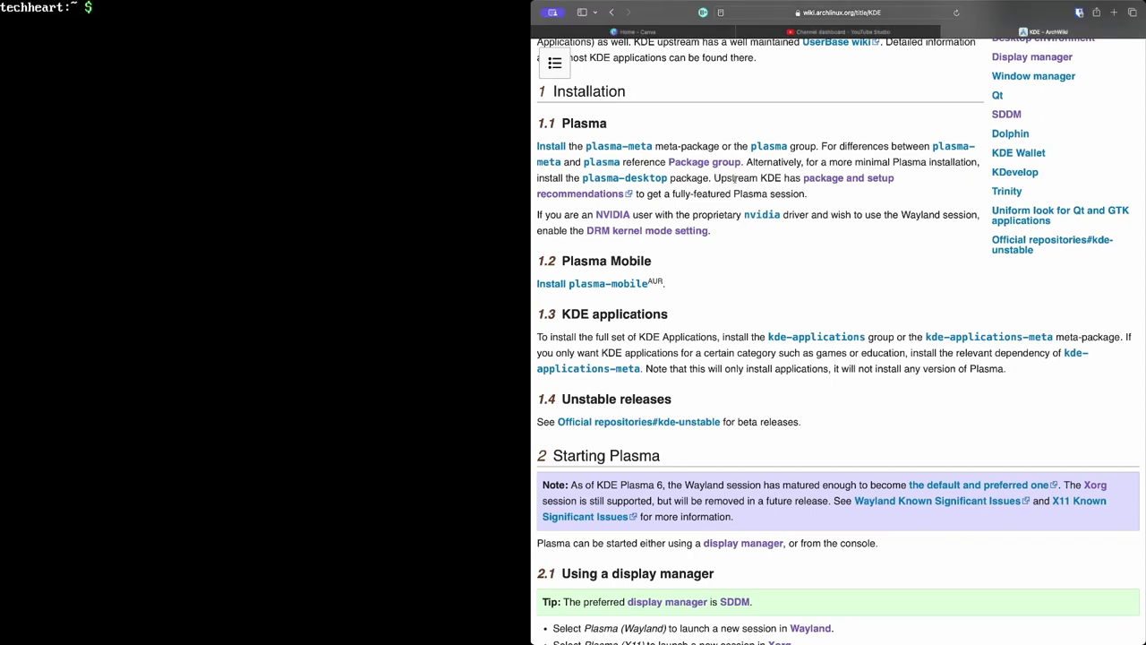
pyautogui.moveTo(715, 177); pyautogui.dragTo(811, 193)
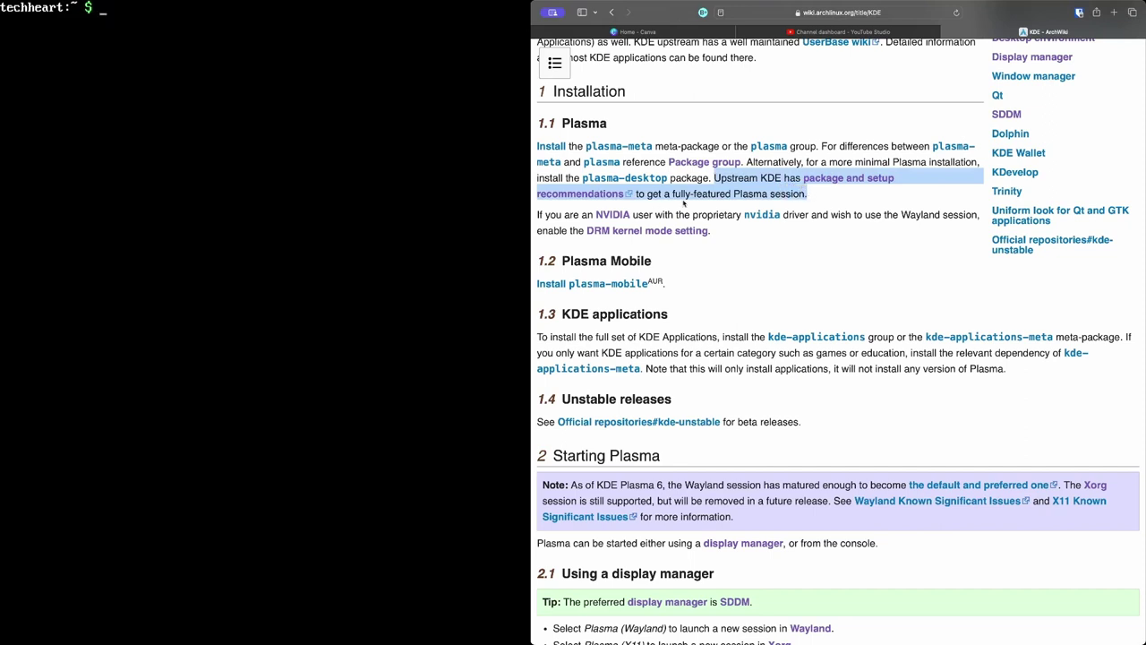
pyautogui.click(828, 209)
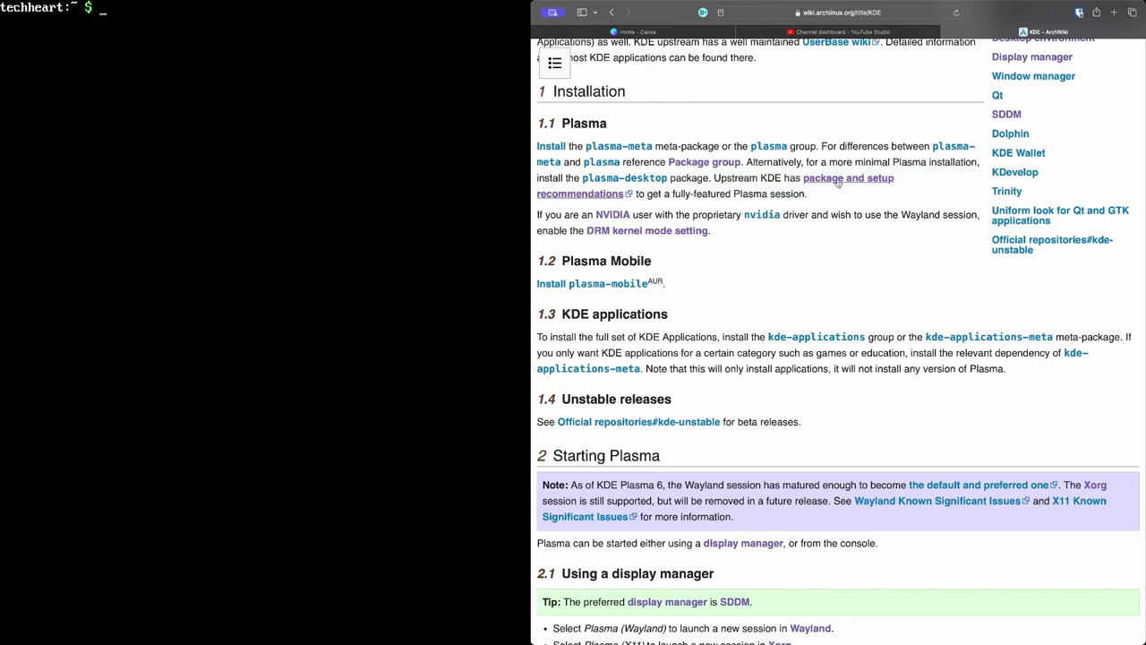
pyautogui.click(840, 183)
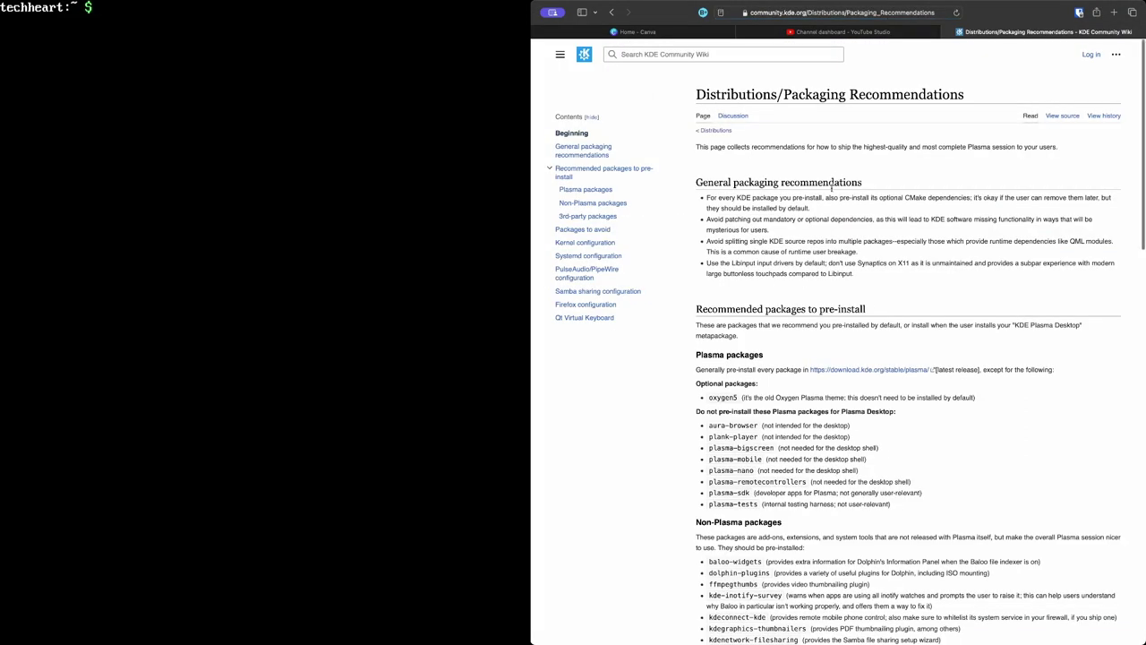
# Scroll to 'Recommended packages to pre-install' and highlight the optional oxygen5 recommendation
pyautogui.scroll(5, 832, 186)
pyautogui.scroll(-2, 832, 186)
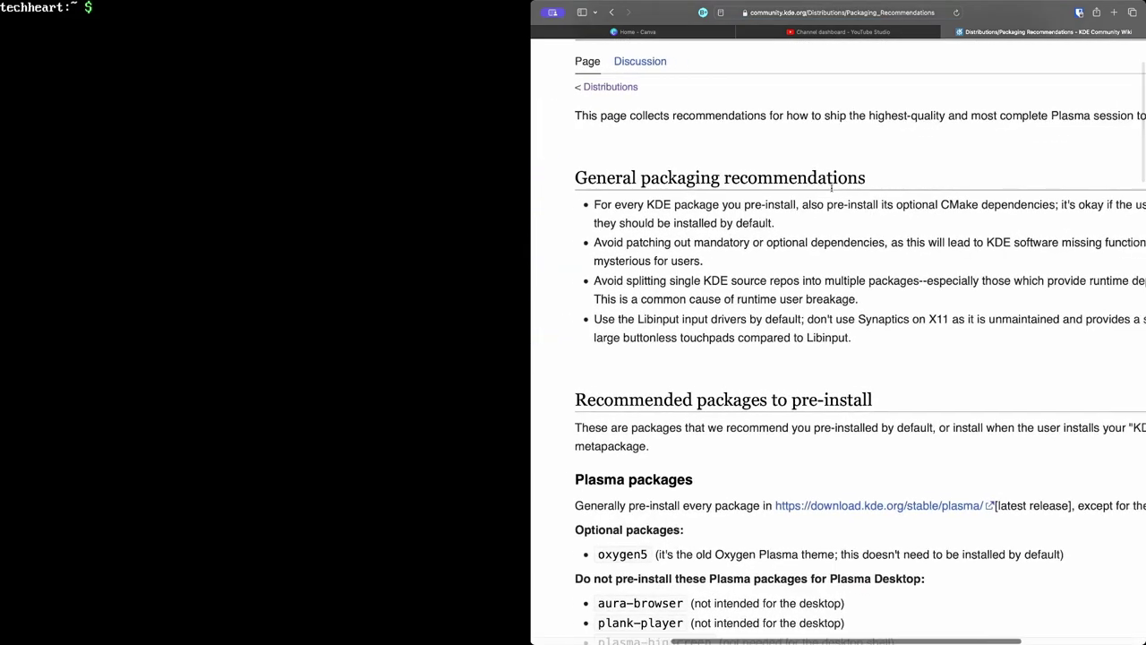
pyautogui.scroll(-3, 832, 191)
pyautogui.scroll(-5, 667, 348)
pyautogui.scroll(-3, 668, 348)
pyautogui.scroll(3, 669, 347)
pyautogui.scroll(-2, 668, 348)
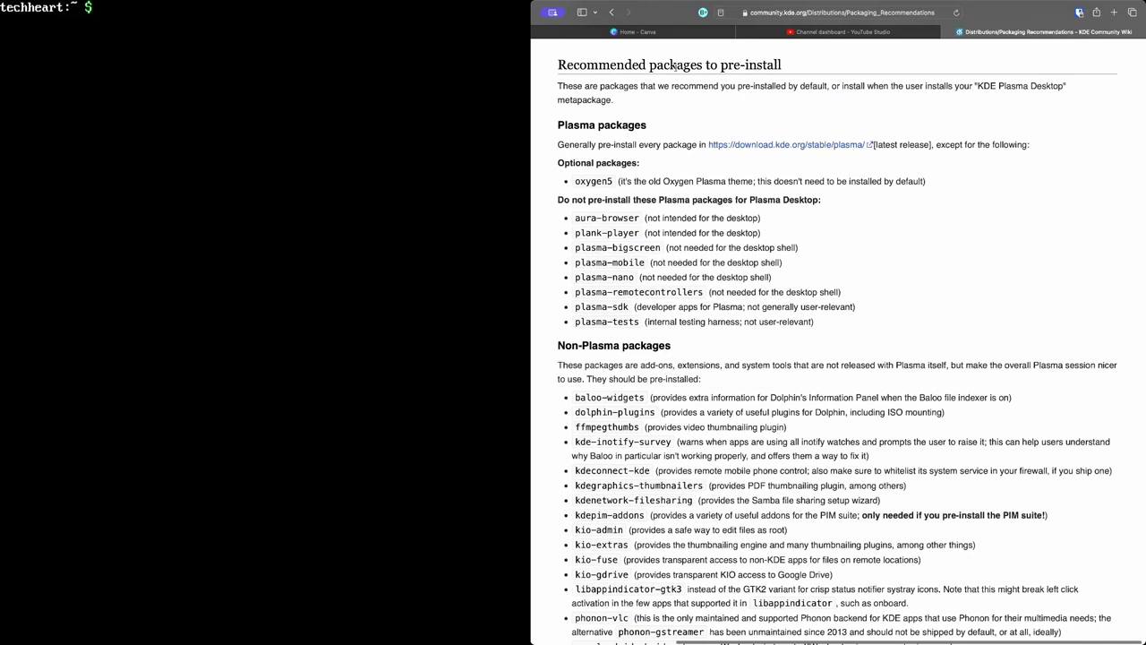
pyautogui.moveTo(566, 164); pyautogui.dragTo(639, 188)
# Install oxygen5 with 'paru -S oxygen5', which also pulls in frameworkintegration5
pyautogui.click(841, 195)
pyautogui.write('paru')
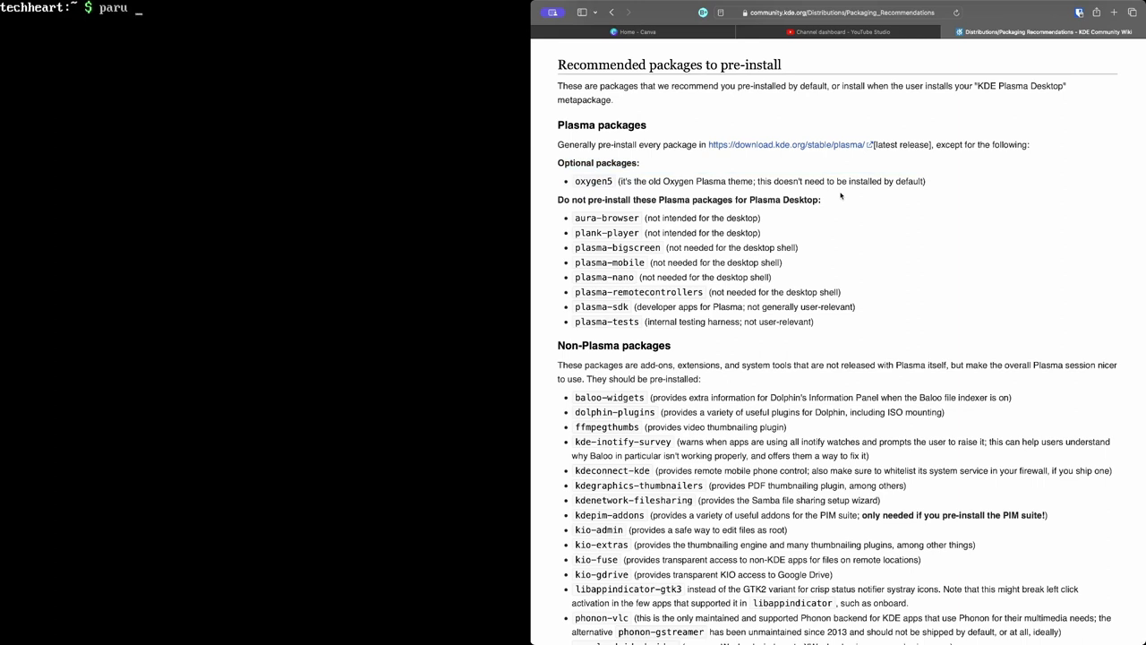
pyautogui.write(' 0S')
pyautogui.press('BackSpace')
pyautogui.press('BackSpace')
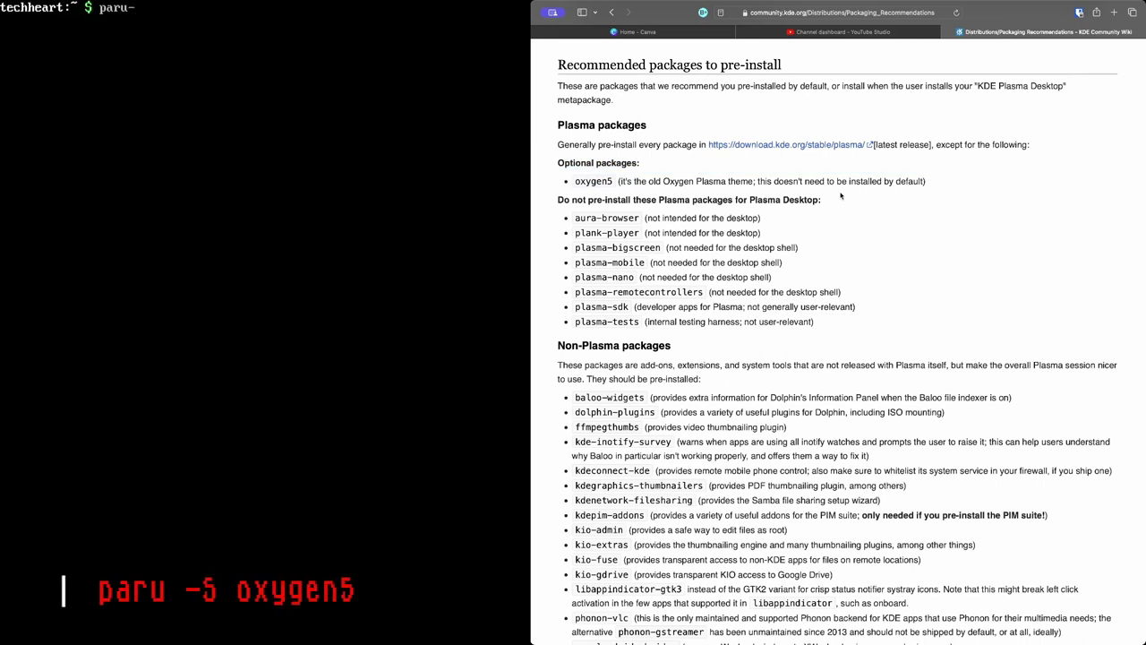
pyautogui.write('-S oxygen')
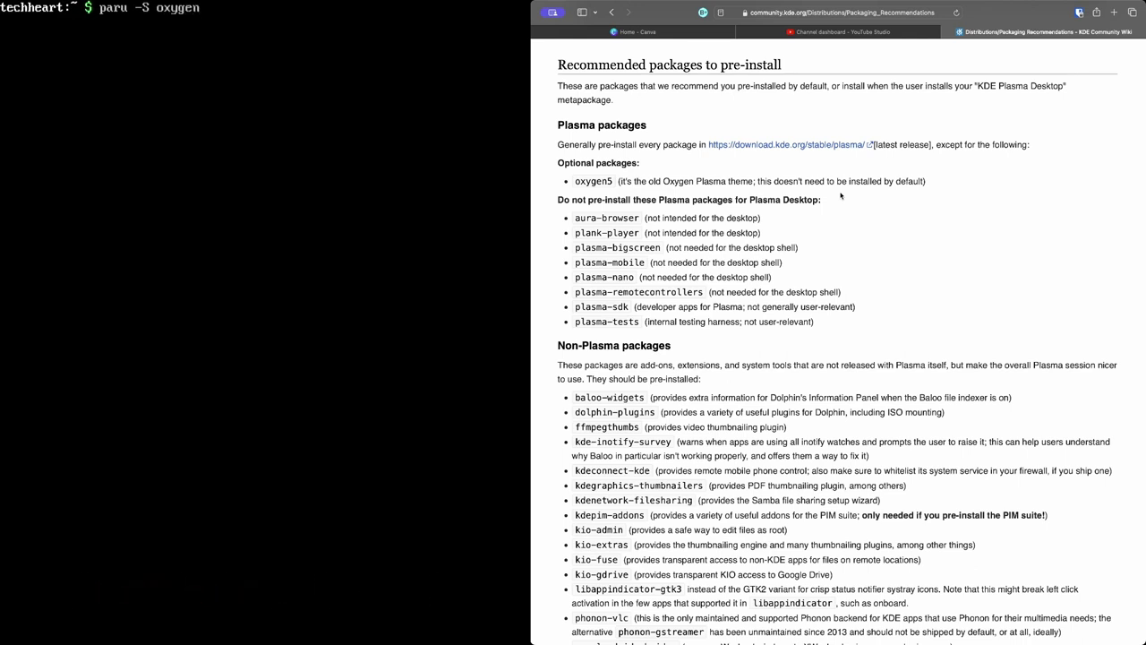
pyautogui.write('5')
pyautogui.press('Return')
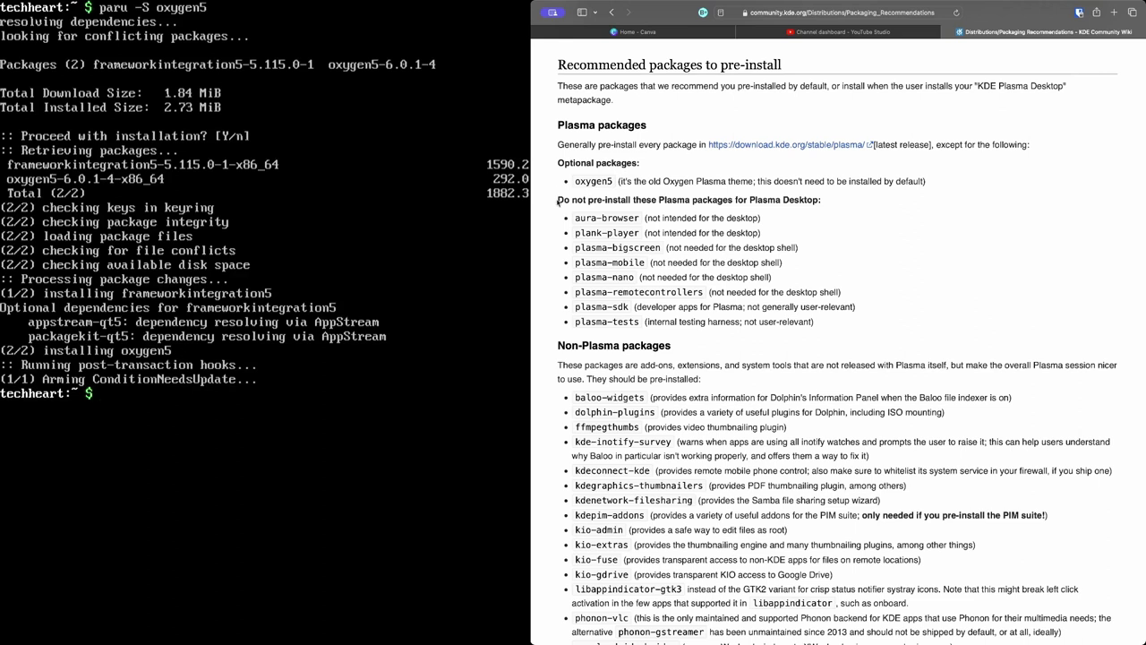
# Highlight the Non-Plasma package list on the ArchWiki KDE page
pyautogui.moveTo(557, 201); pyautogui.dragTo(683, 324)
pyautogui.scroll(-5, 682, 327)
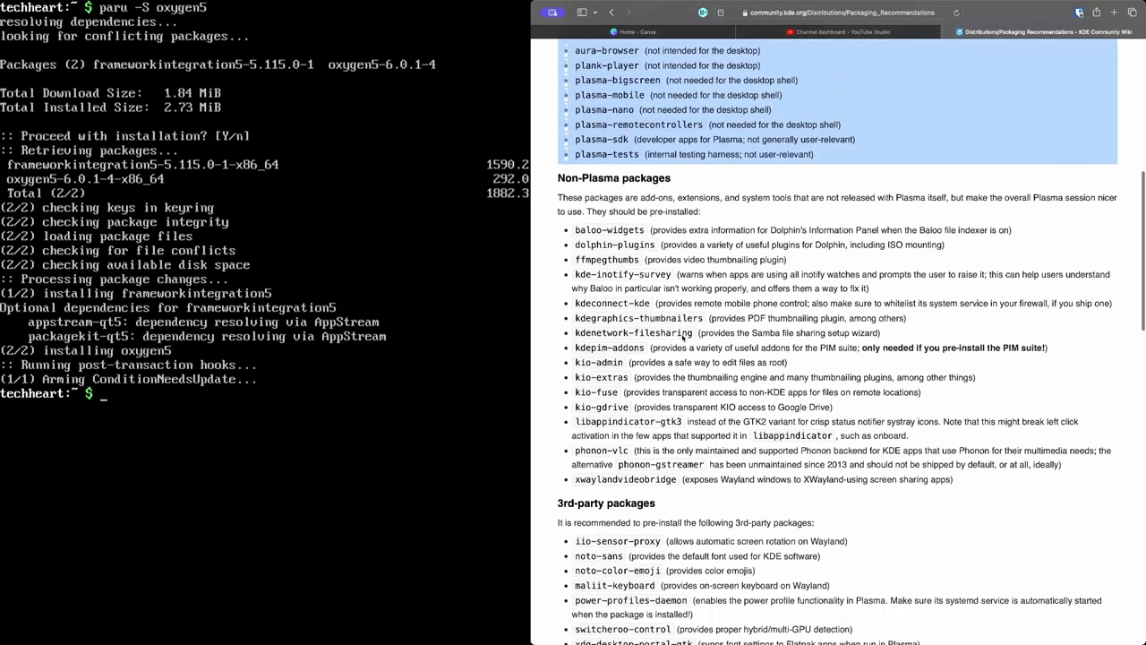
pyautogui.scroll(-2, 682, 334)
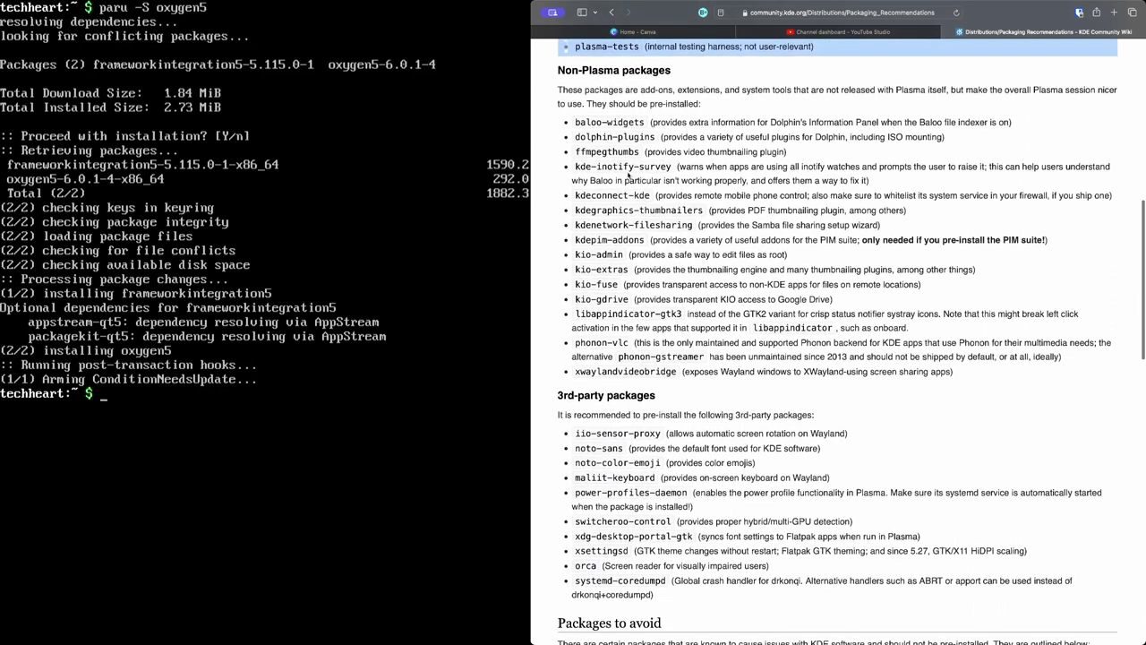
pyautogui.click(576, 123)
pyautogui.moveTo(576, 123); pyautogui.dragTo(953, 371)
pyautogui.click(1018, 240)
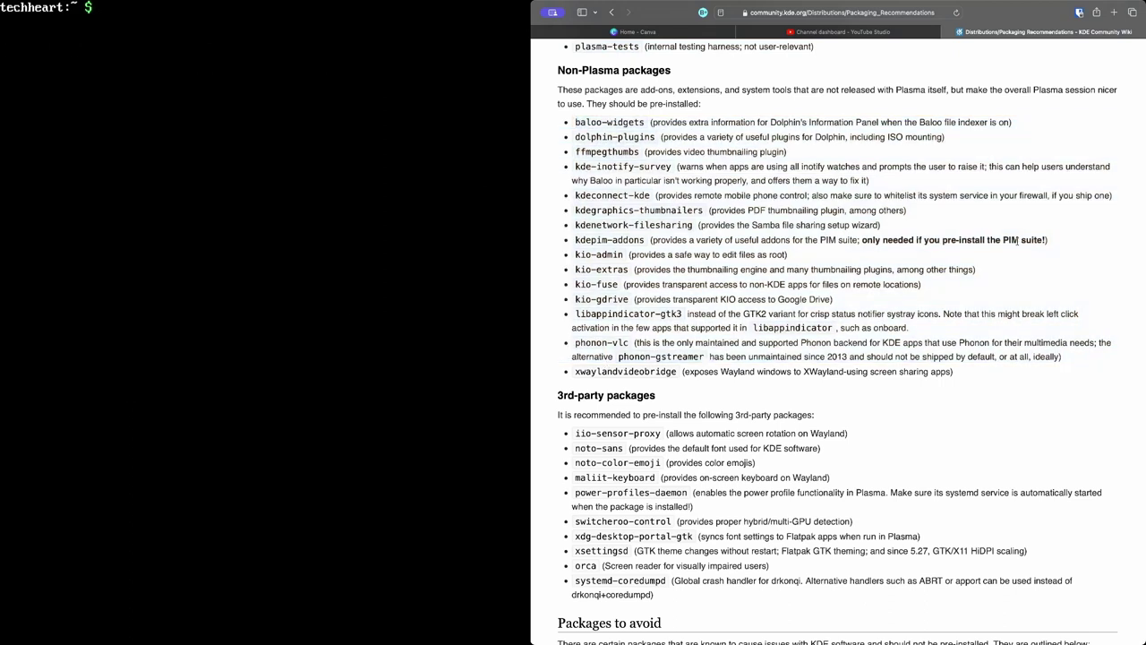
# Install baloo-widgets, dolphin-plugins, ffmpegthumbs through xwaylandvideobridge with paru, then clear the screen
pyautogui.write('paru -S ')
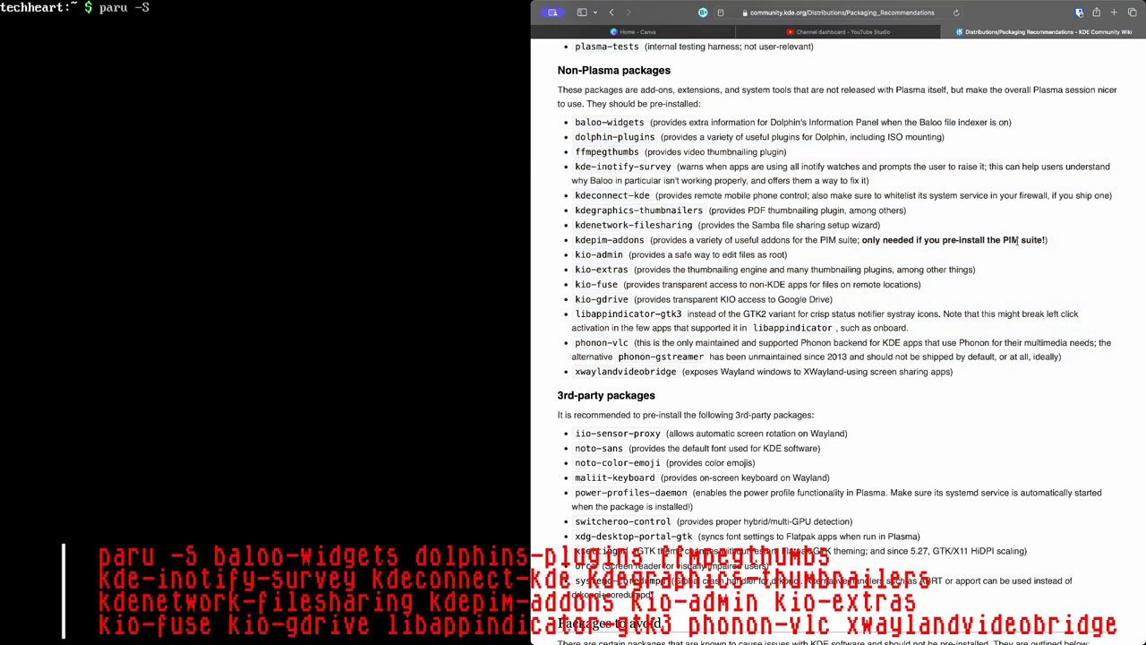
pyautogui.write('baloo-widgets dolphin-plugins ')
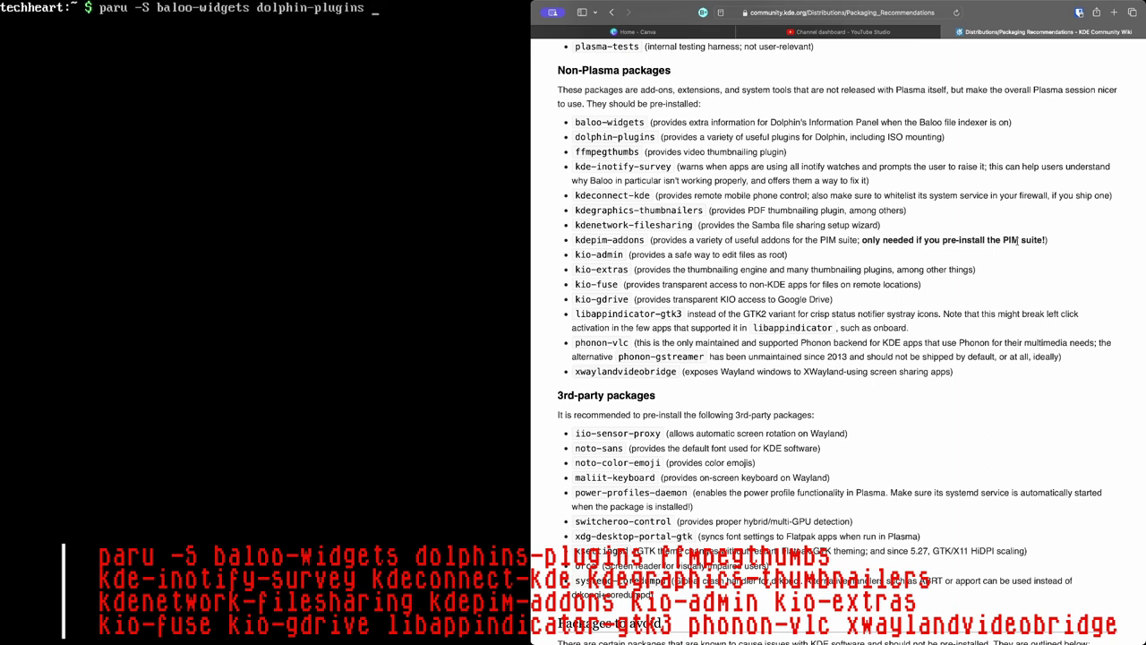
pyautogui.write('ffmpegthumbs kde-i')
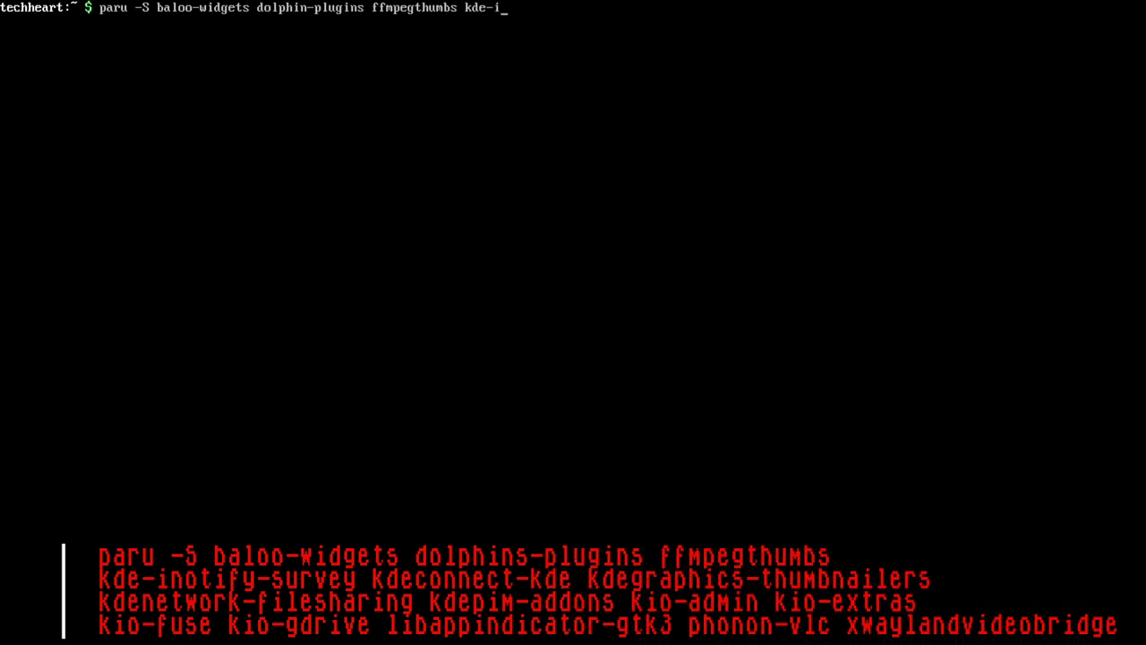
pyautogui.write('notify-survey')
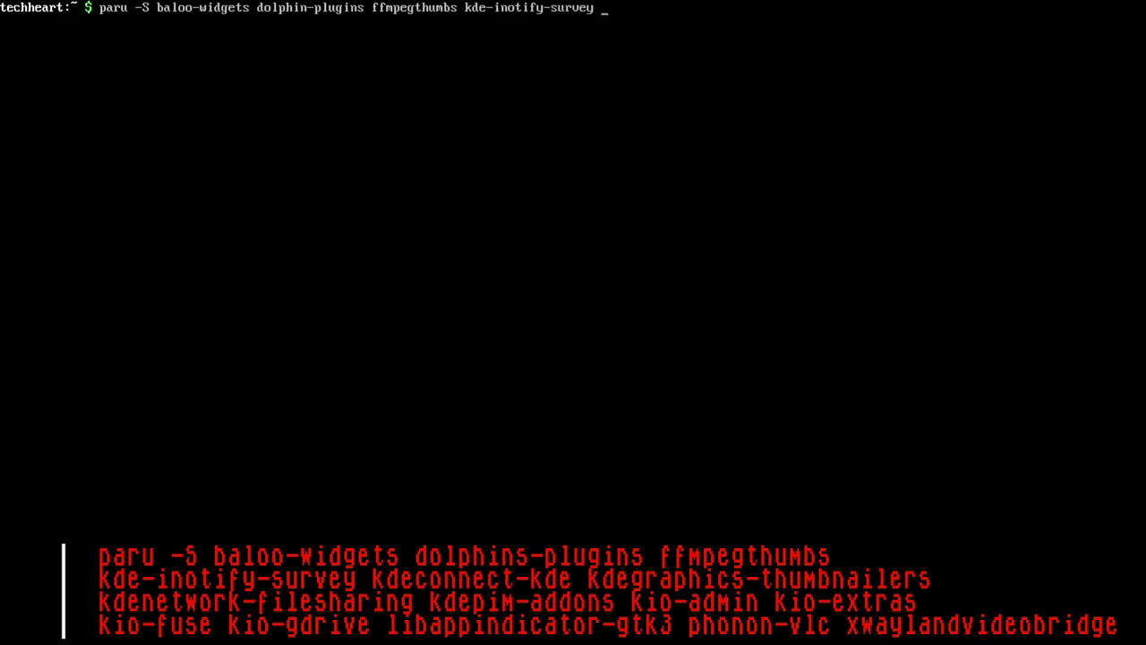
pyautogui.write(' kdeconnect-kde')
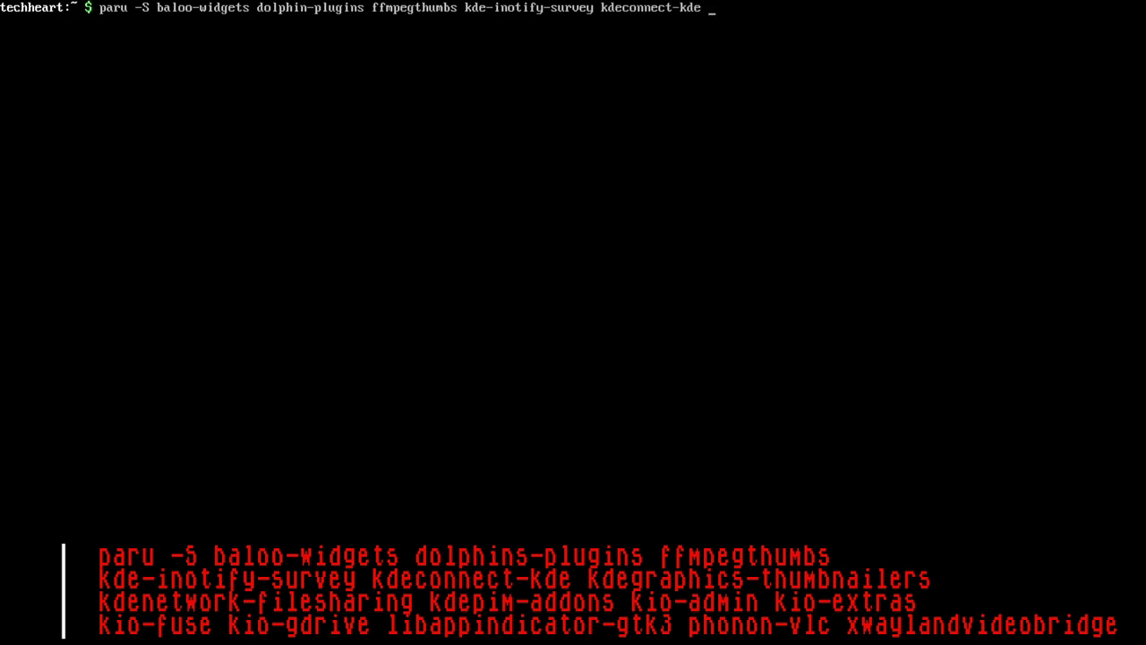
pyautogui.write(' kdegraphics-thumbnailers ')
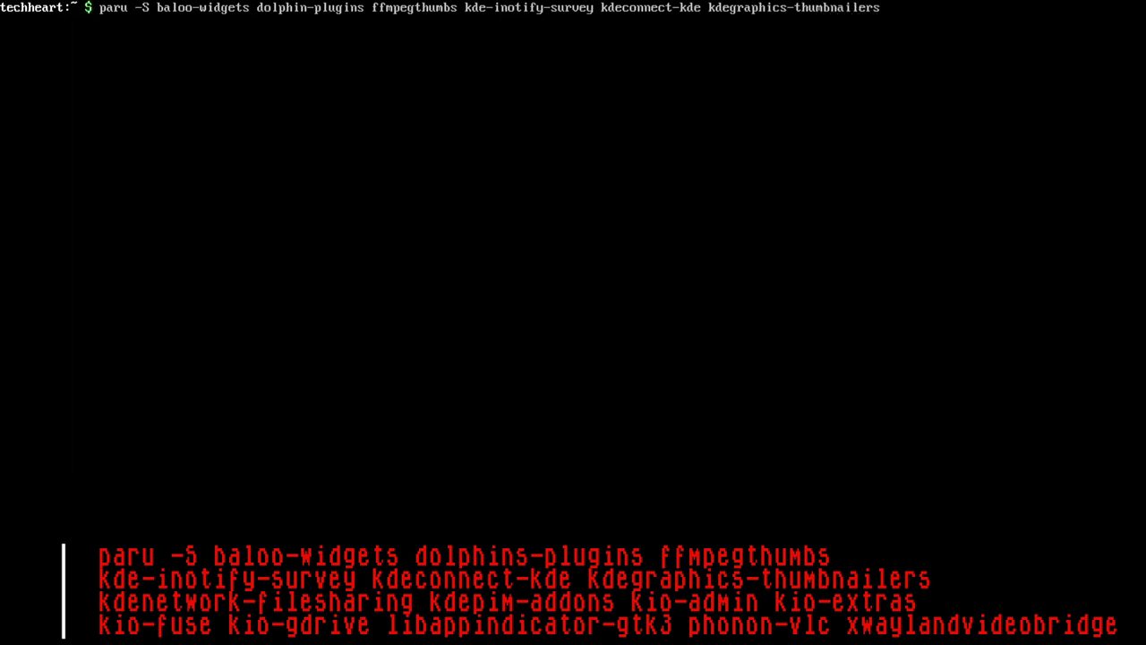
pyautogui.write('kdenetwork-filesharing')
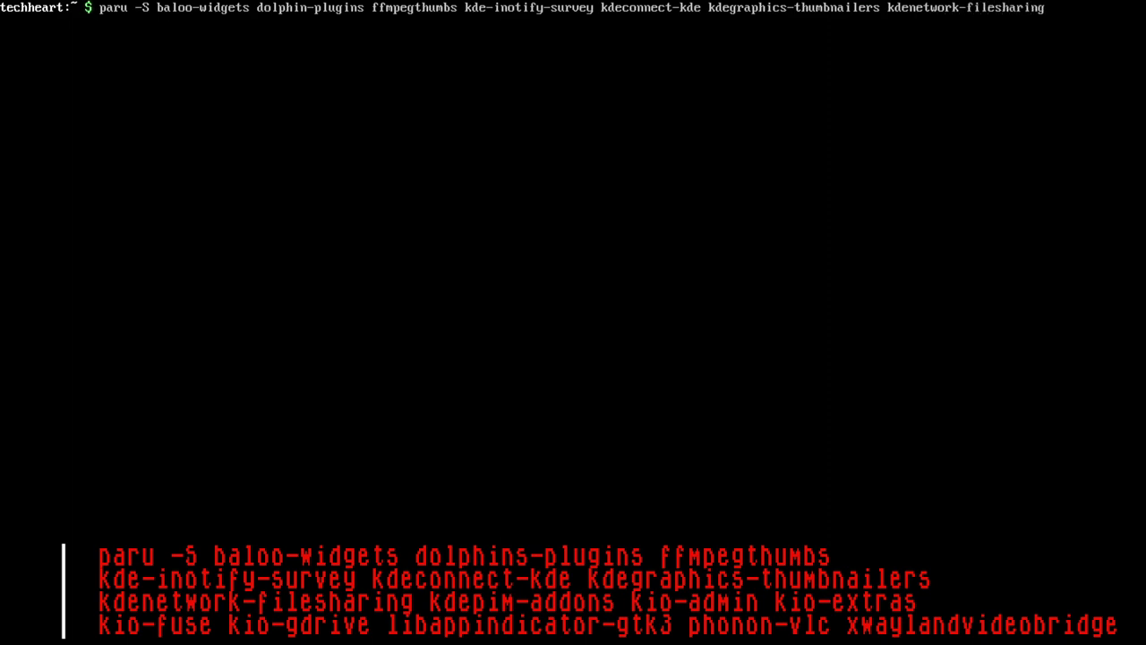
pyautogui.write(' kdepim-icons kio-admin kio-extras kio-')
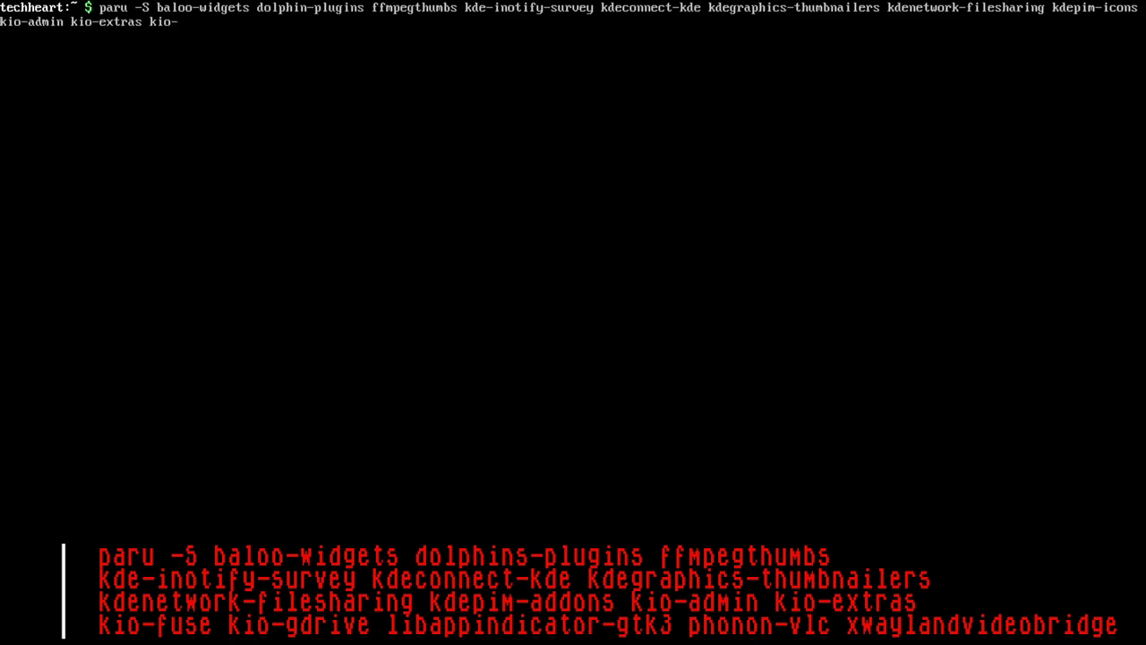
pyautogui.write('fuse kio-gdrive ')
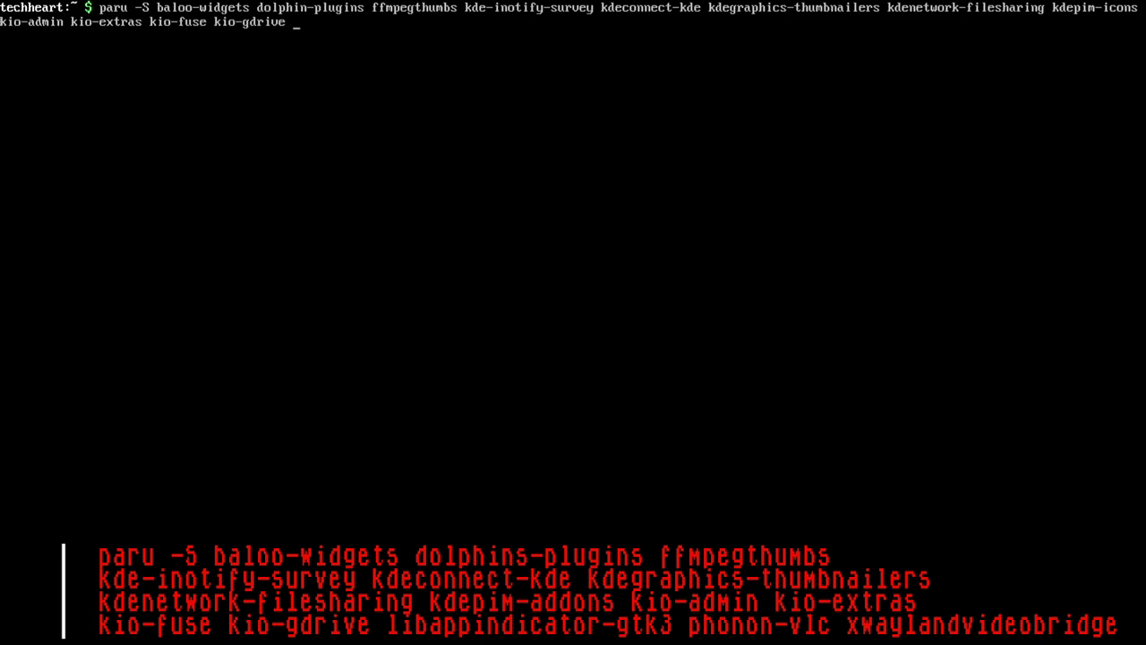
pyautogui.write('libappindicator-gtk3 ')
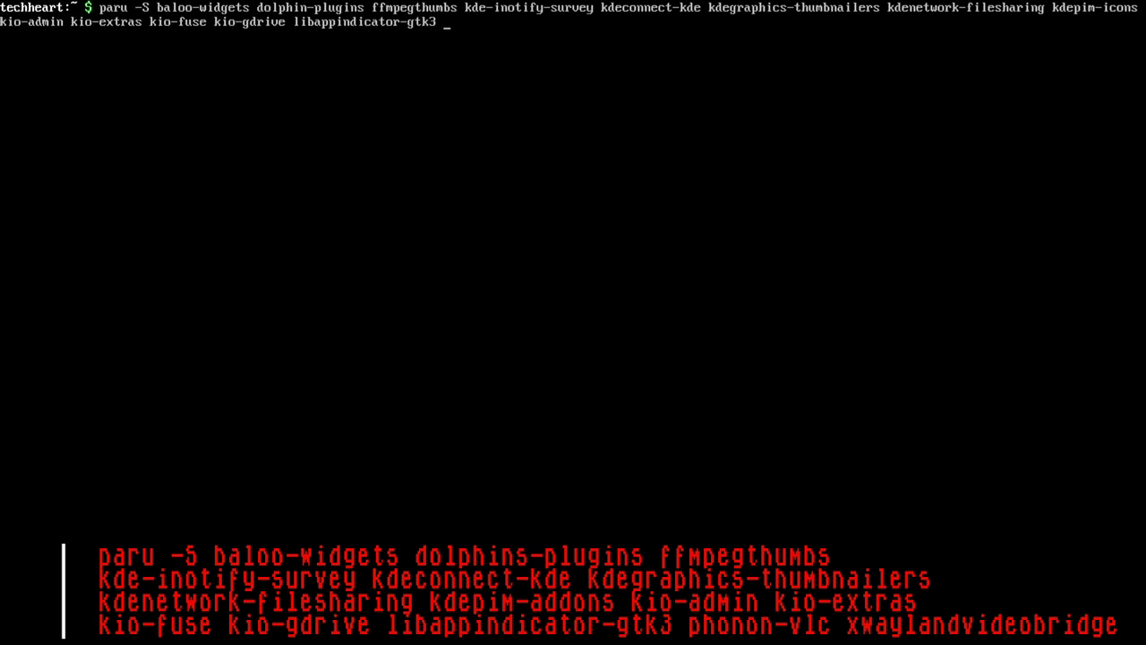
pyautogui.write('phonon-vlc xwaylandvideobridge')
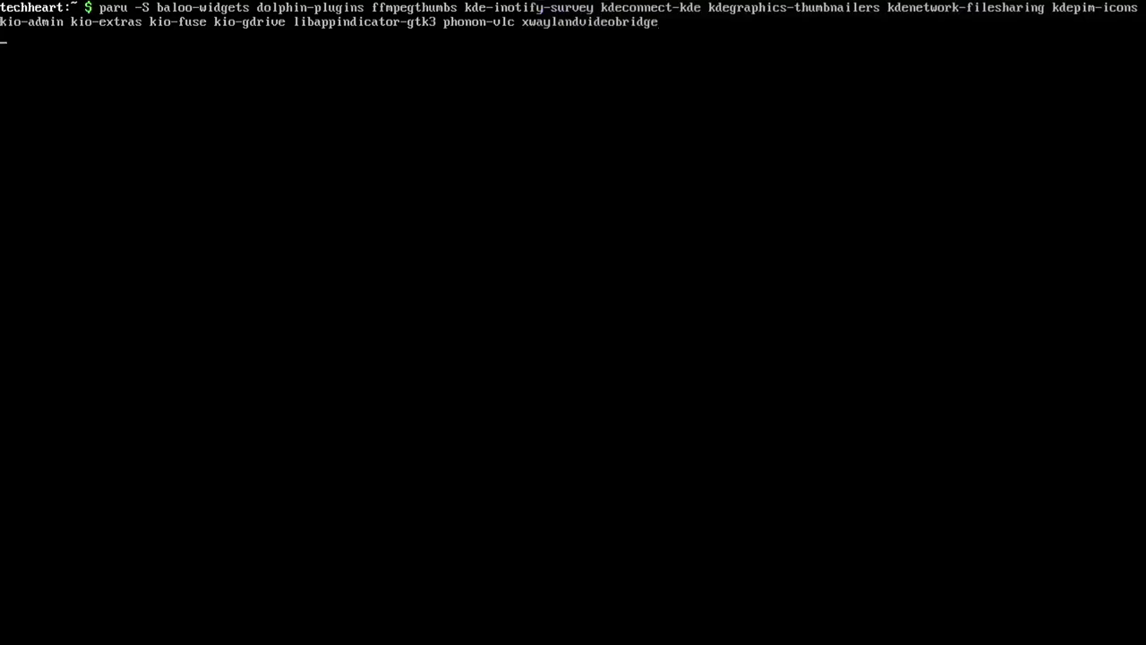
pyautogui.press('Return')
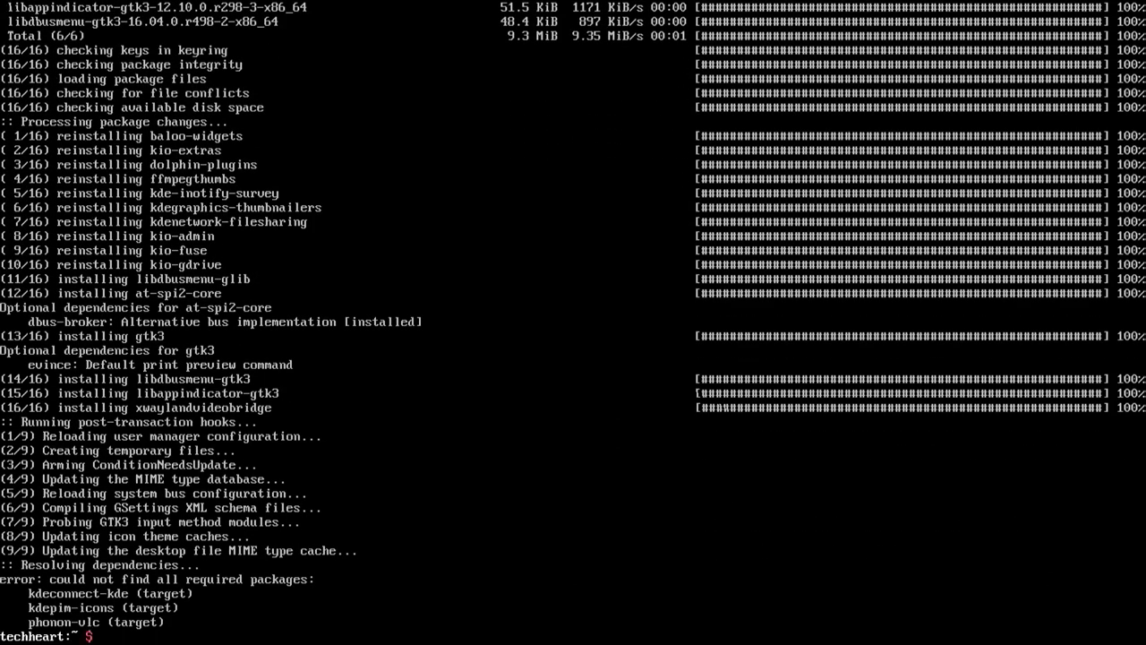
pyautogui.press('Return')
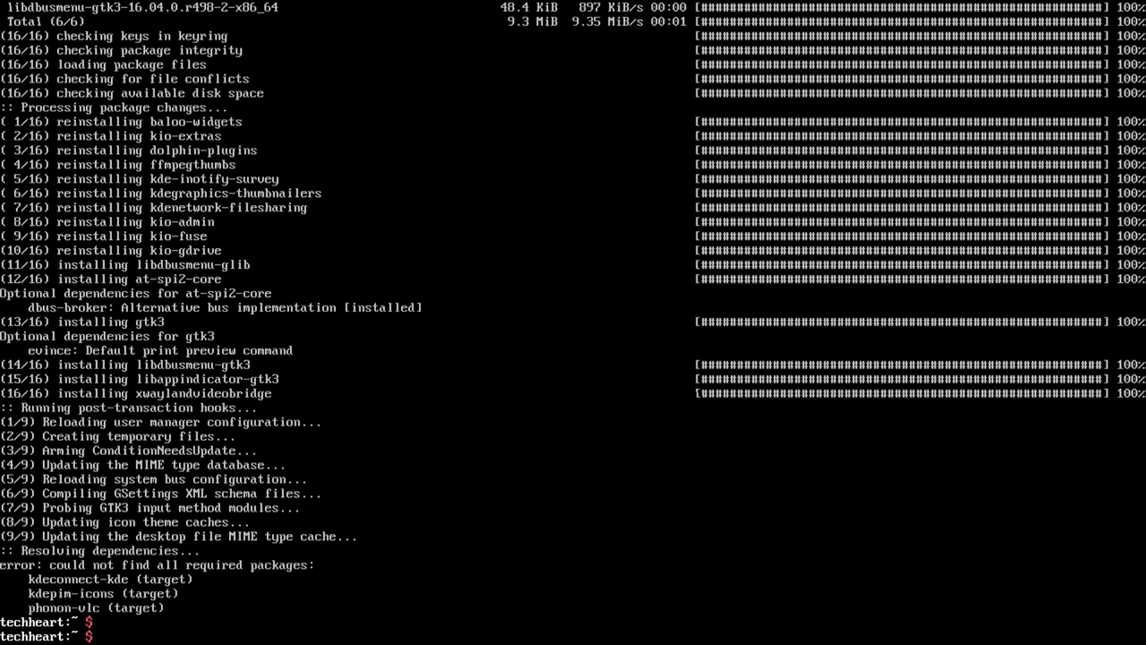
pyautogui.hotkey('ctrl', 'l')
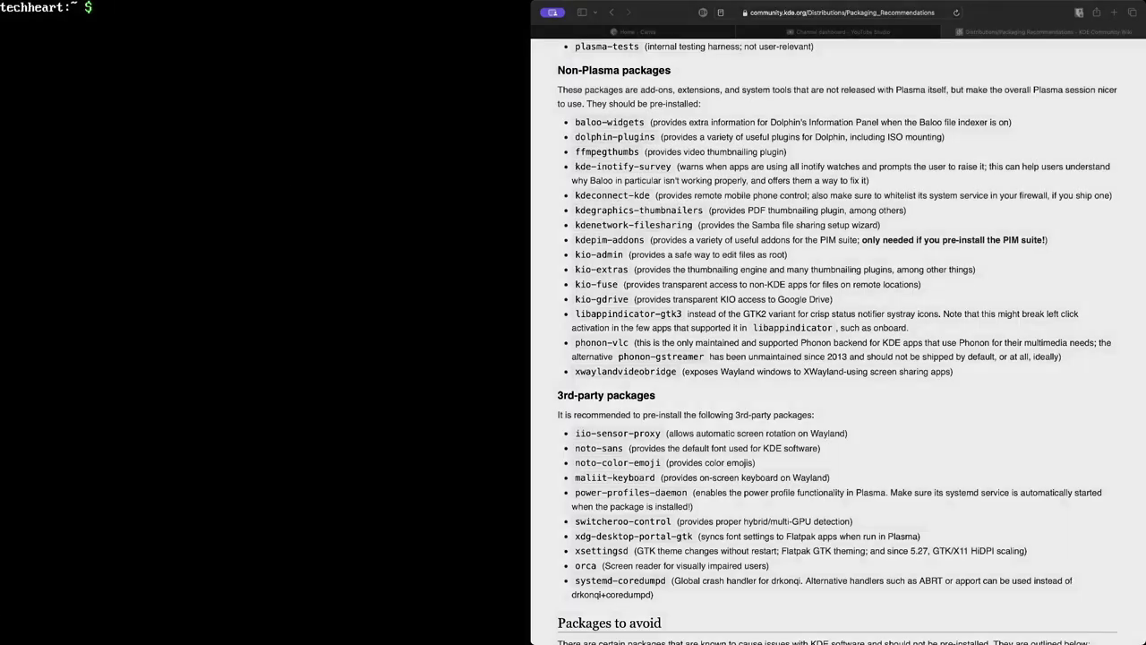
# Highlight the recommended 3rd-party package list on the ArchWiki KDE page
pyautogui.scroll(-5, 970, 287)
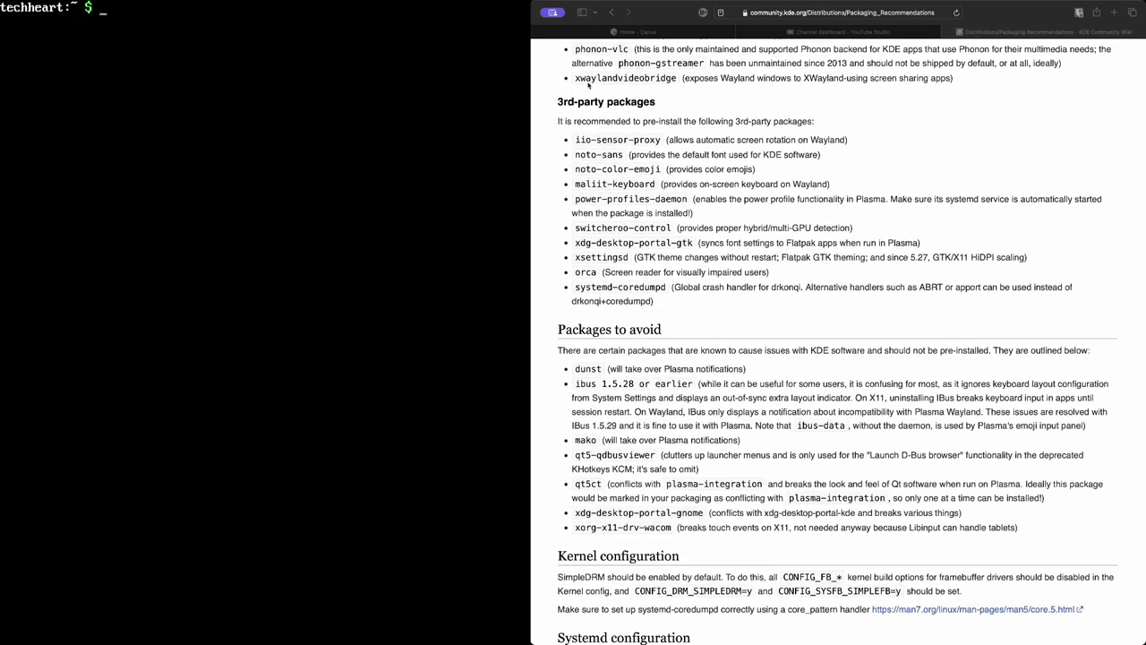
pyautogui.moveTo(655, 302); pyautogui.dragTo(569, 84)
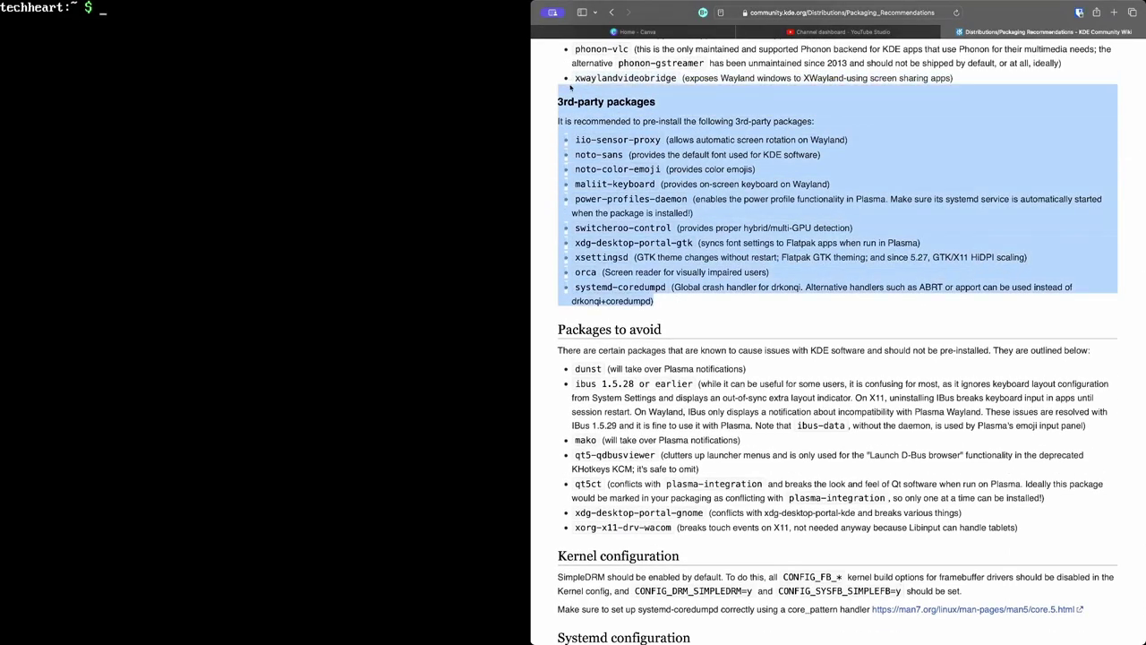
pyautogui.click(570, 86)
pyautogui.hotkey('ctrl', 'q')
# Install iio-sensor-proxy, noto fonts, maliit-keyboard, power-profiles-daemon, xsettingsd, orca and the other extras with paru
pyautogui.write('paru -S iio-sensor-proxy noto-sans noto-color-emoji maliit')
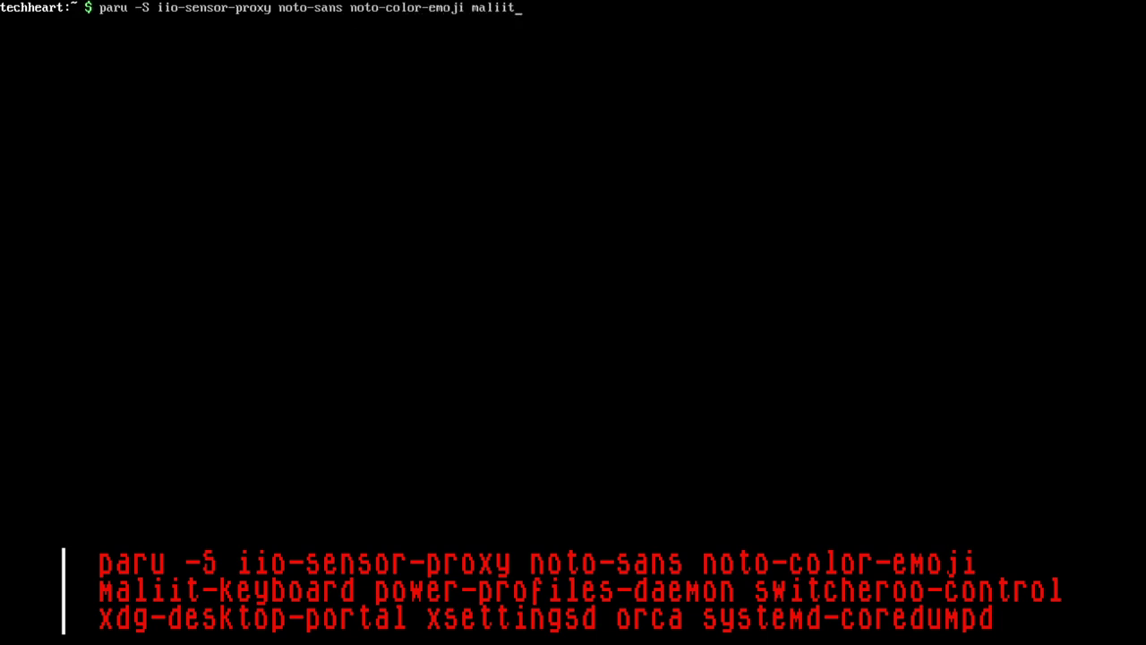
pyautogui.write('-keyboard power-profiles-daemon switch')
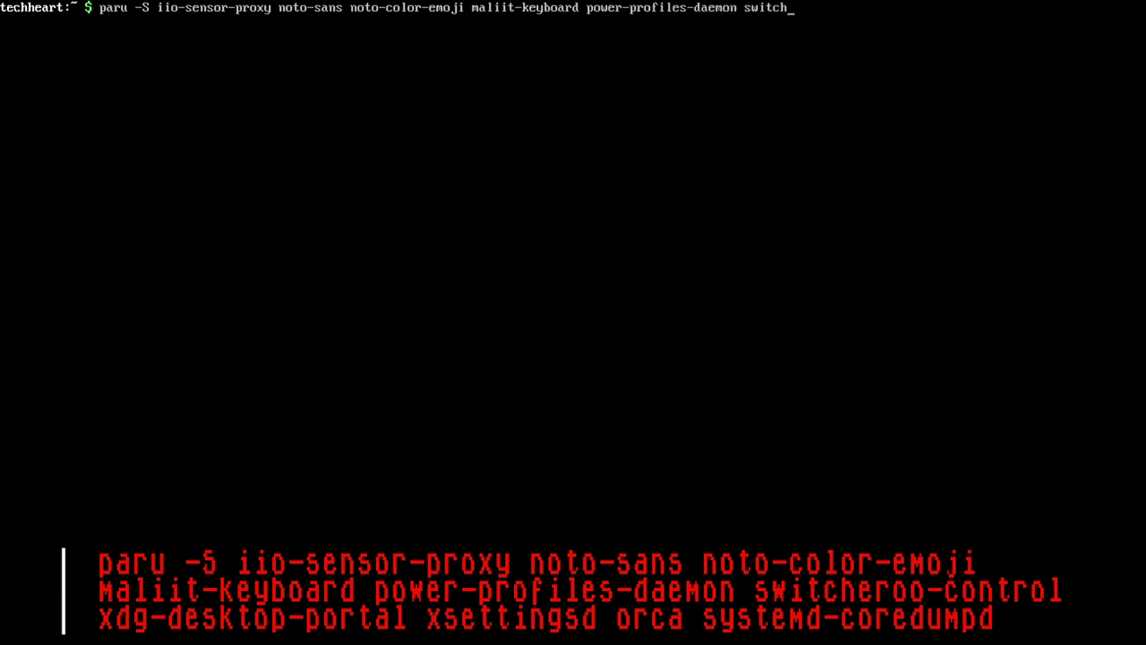
pyautogui.write('eroo-control ')
pyautogui.write('xdg-desktop')
pyautogui.write('-pro')
pyautogui.press('BackSpace')
pyautogui.press('BackSpace')
pyautogui.write('ortal xsettingsd')
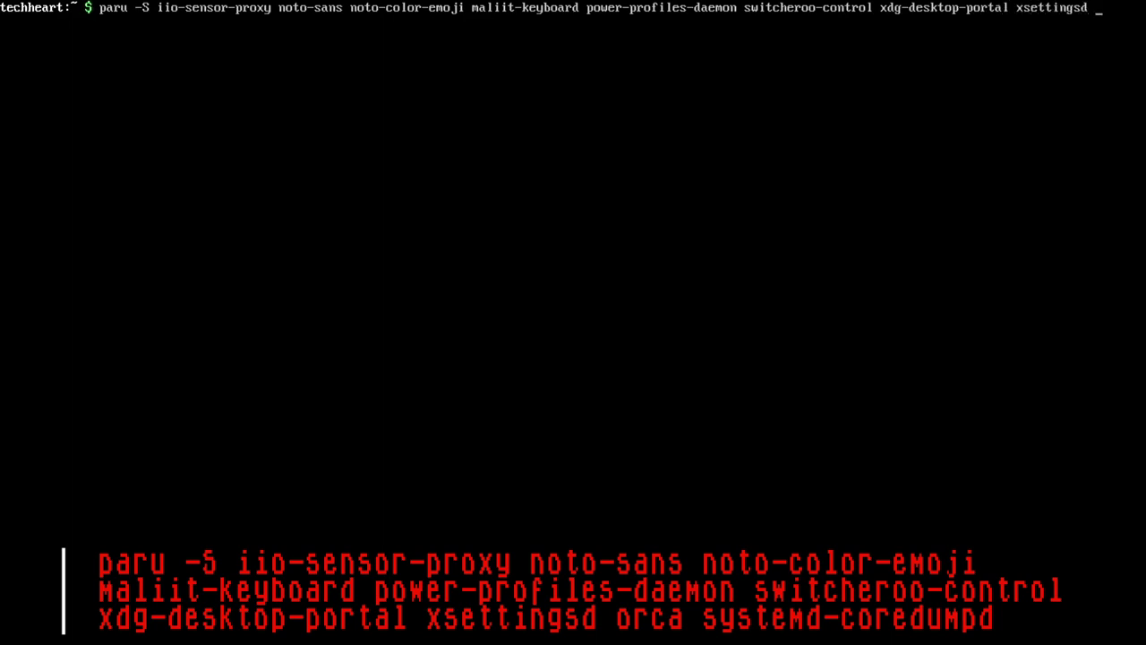
pyautogui.write(' orca systemd-coredumpd')
pyautogui.press('Return')
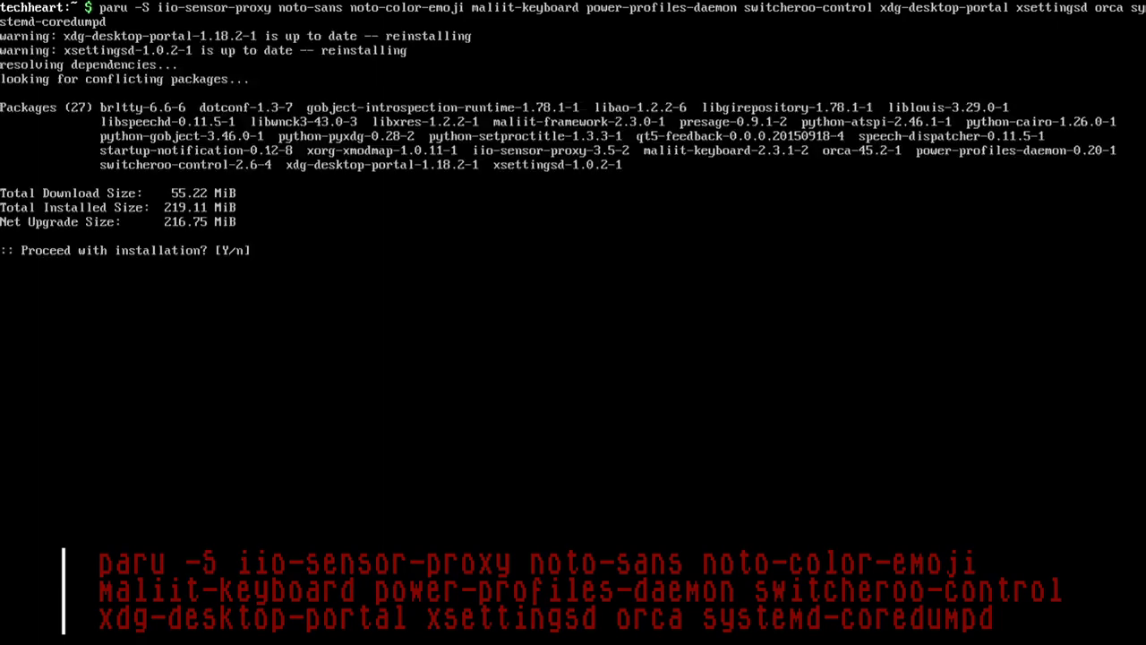
pyautogui.press('Return')
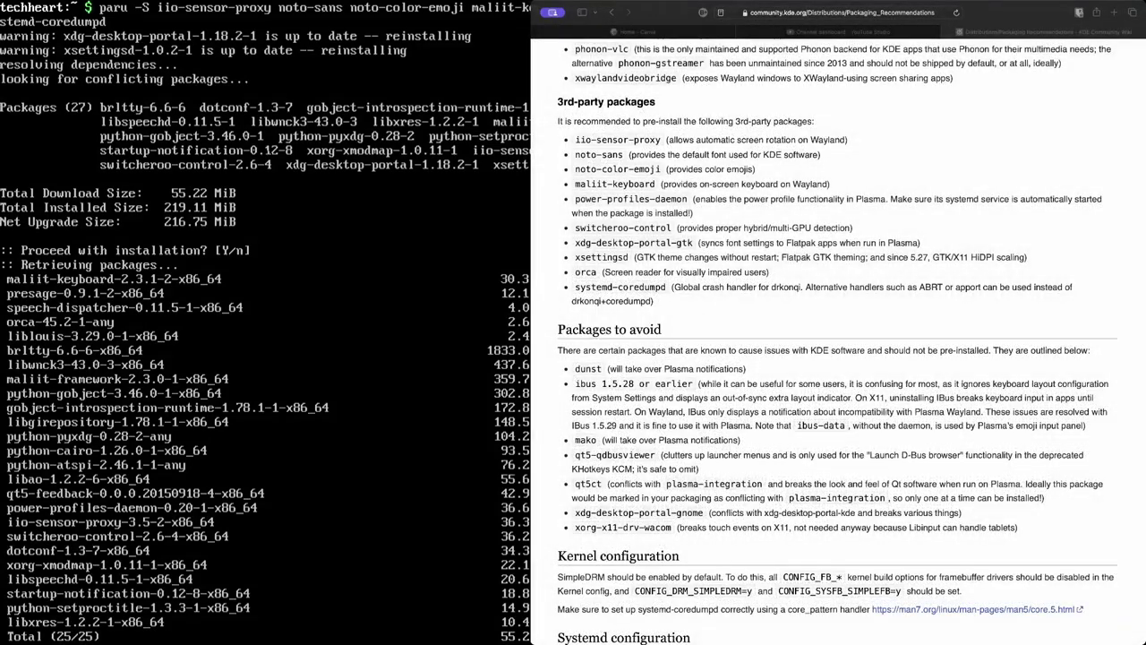
pyautogui.scroll(-5, 775, 310)
pyautogui.scroll(-2, 775, 310)
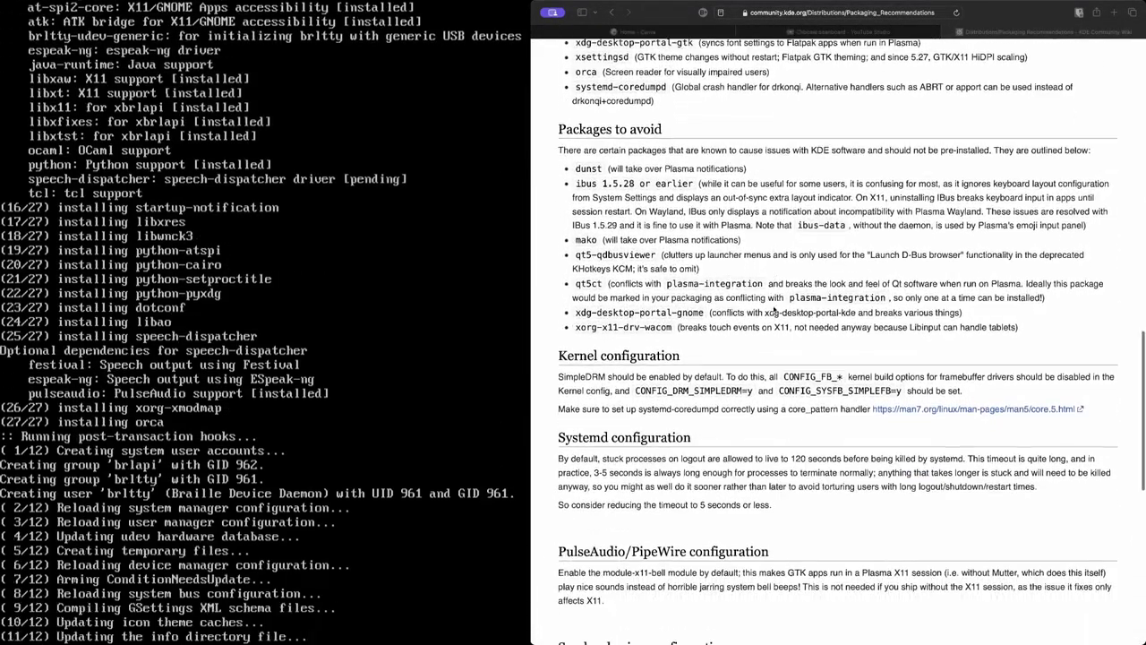
pyautogui.scroll(3, 774, 310)
pyautogui.scroll(5, 775, 310)
pyautogui.scroll(5, 775, 310)
pyautogui.scroll(2, 774, 310)
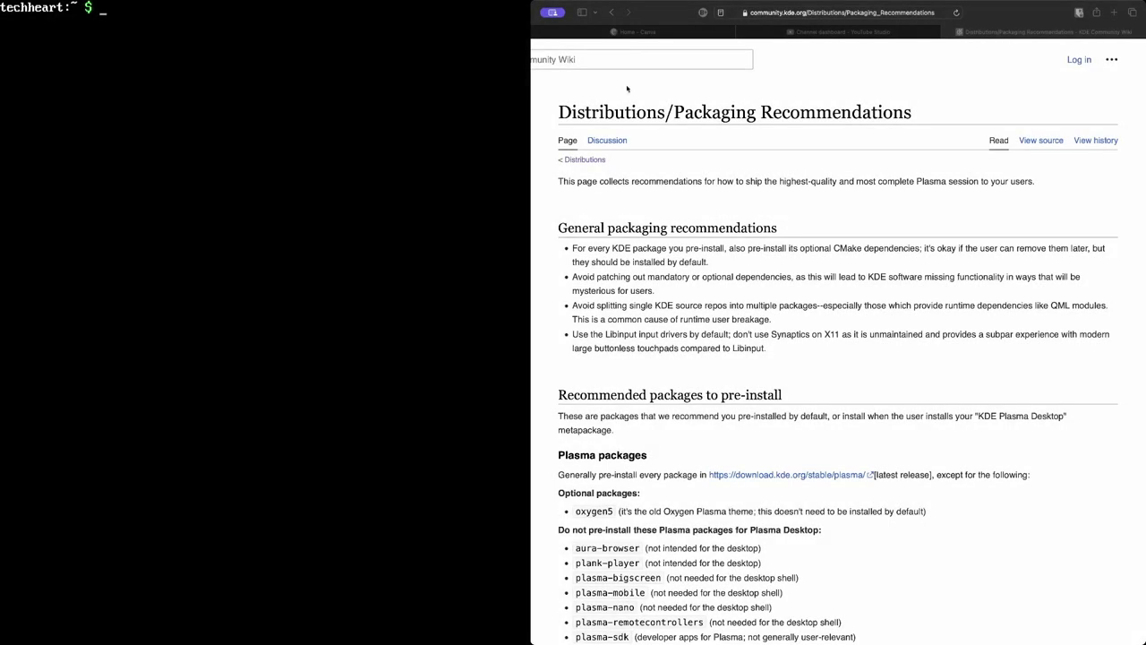
# Check the status of display-manager.service and sddm.service with systemctl
pyautogui.click(613, 12)
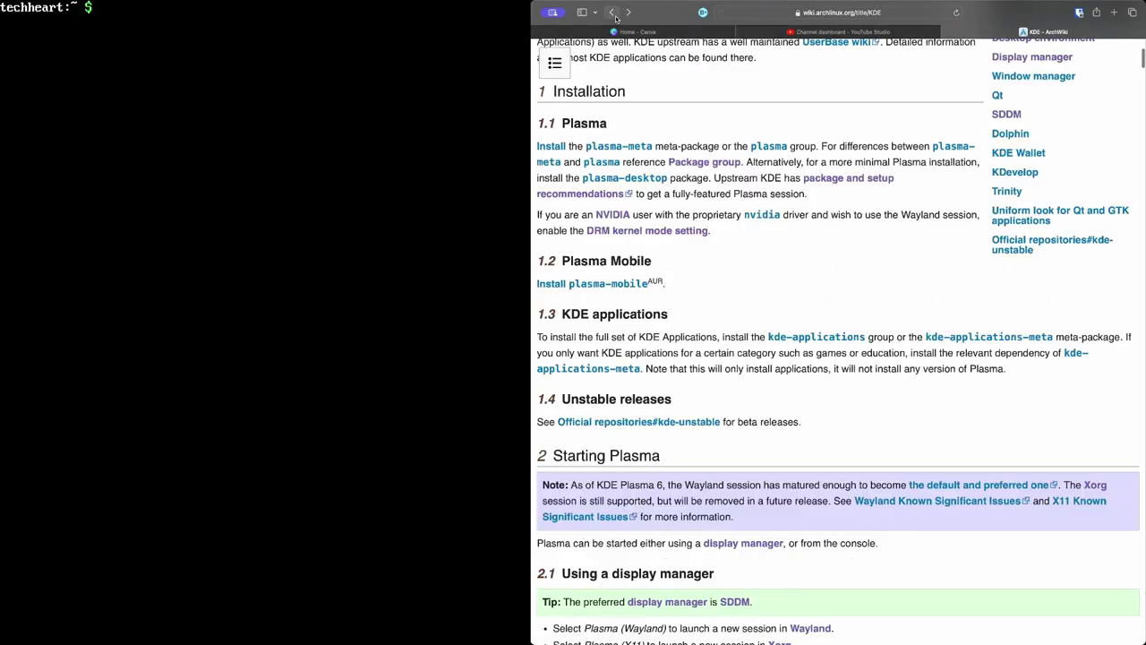
pyautogui.scroll(-5, 671, 280)
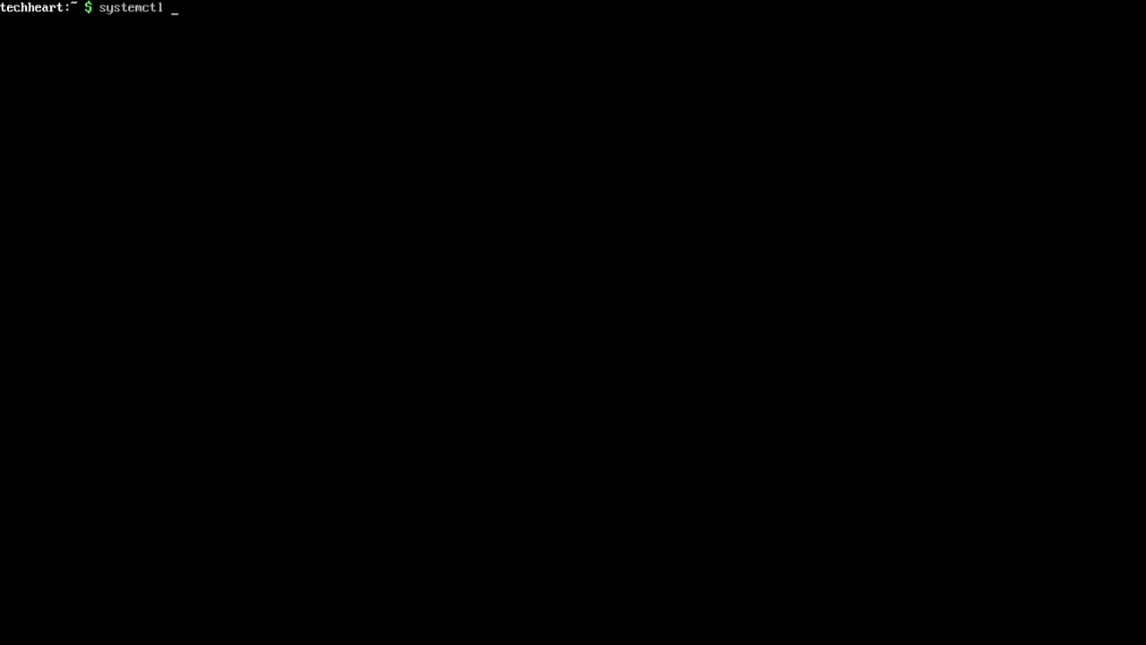
pyautogui.write('status dis')
pyautogui.press('Tab')
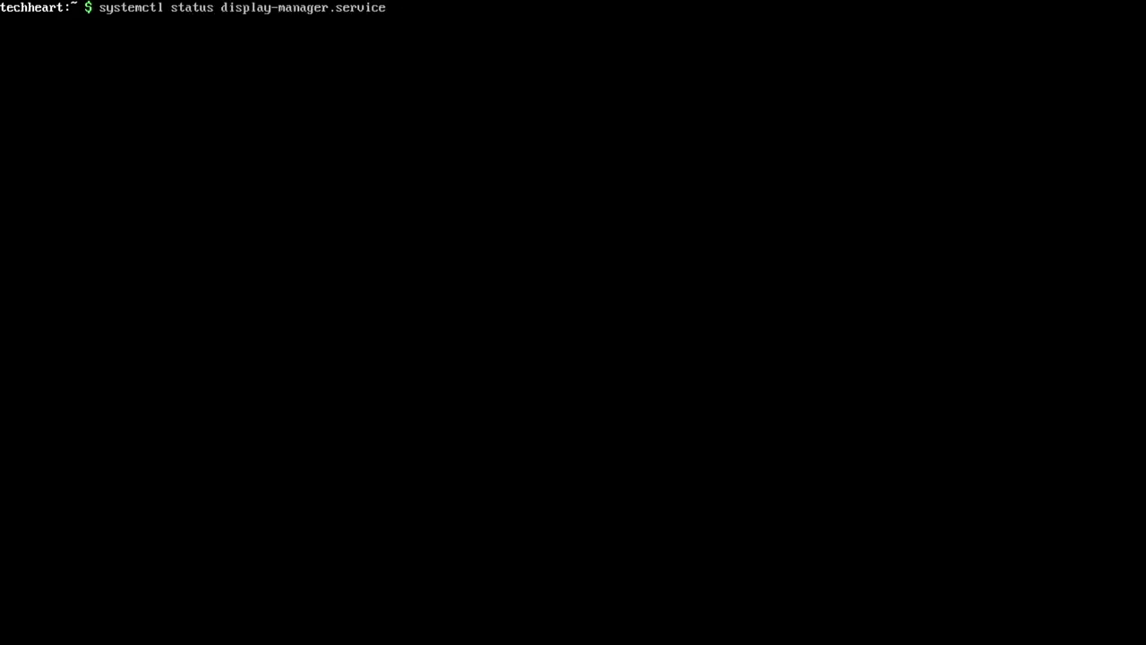
pyautogui.press('Return')
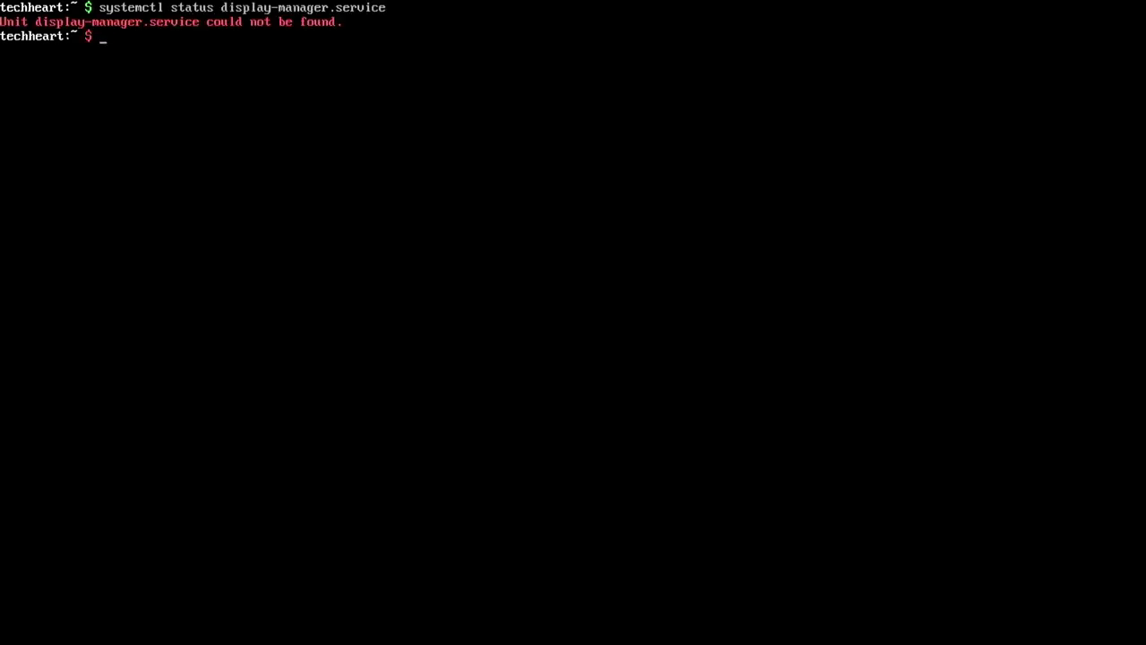
pyautogui.write('systemctl status sdd')
pyautogui.press('Tab')
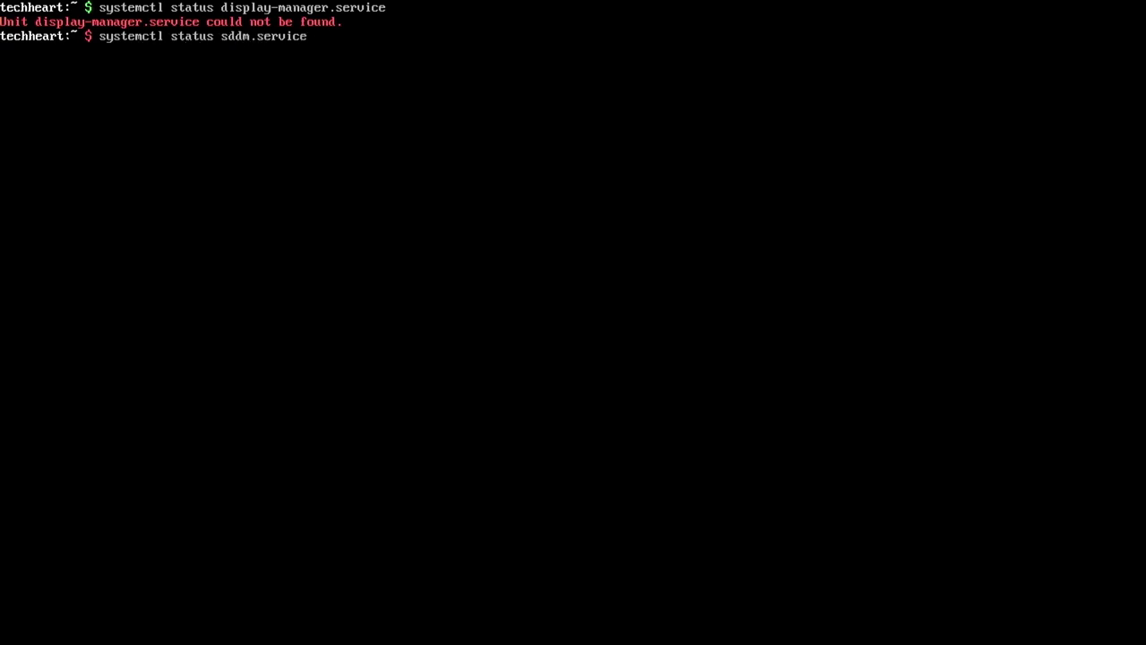
pyautogui.press('Return')
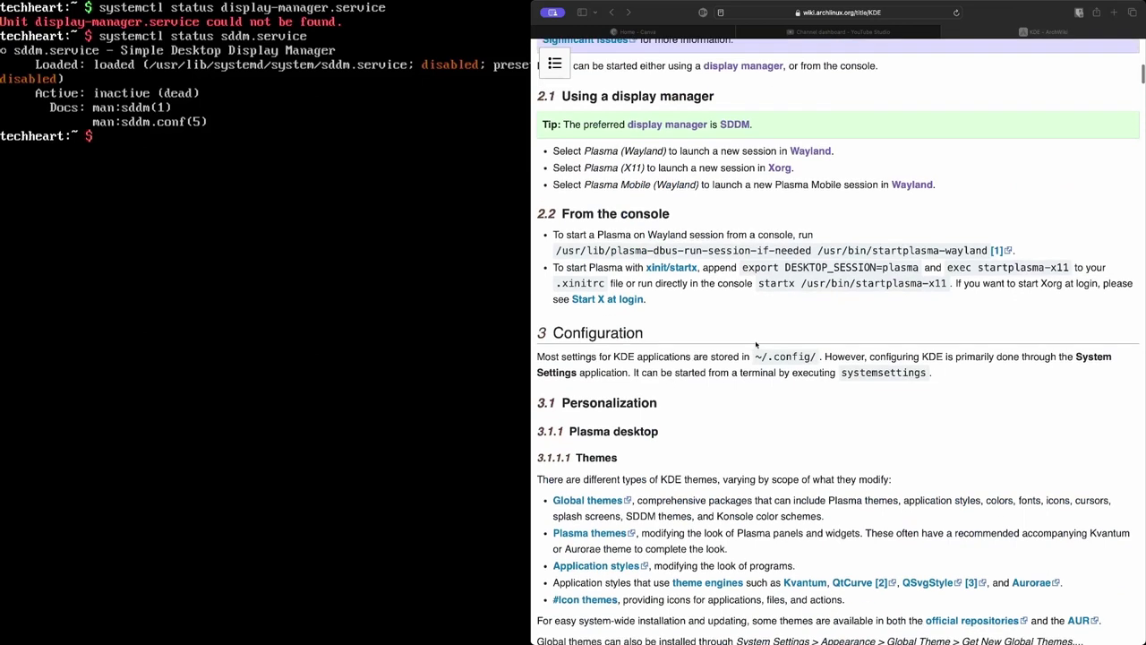
# Enable sddm.service at boot, recheck the display-manager status, and enter a reboot command
pyautogui.write('sudo systemctl enable sddm.service')
pyautogui.press('Return')
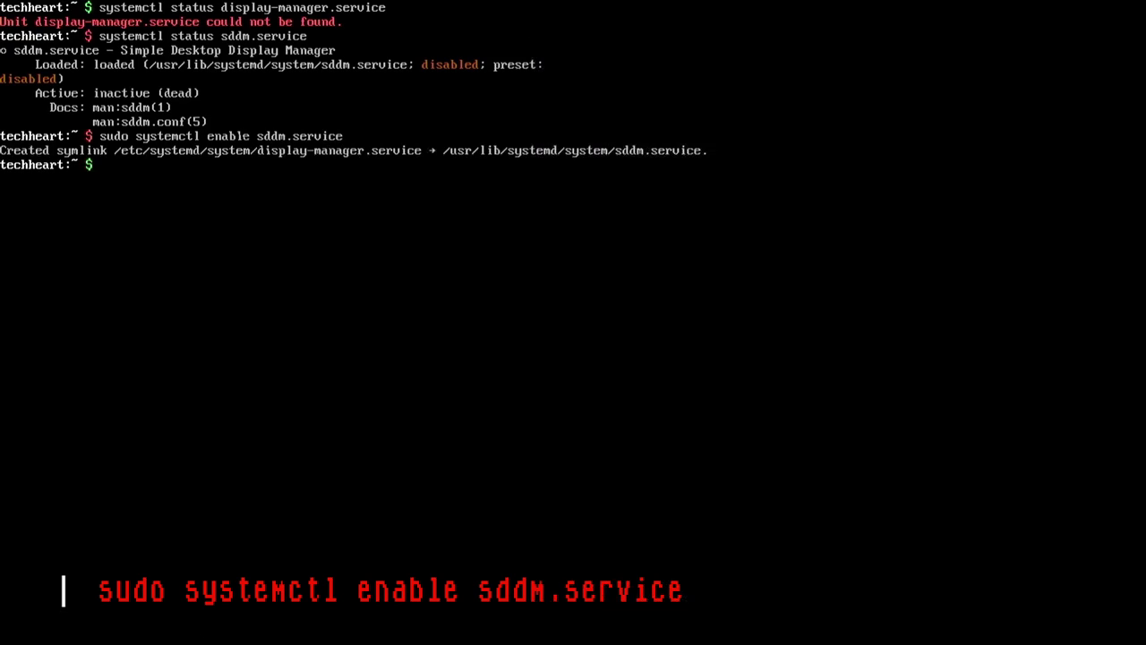
pyautogui.press('Up')
pyautogui.press('Up')
pyautogui.press('Up')
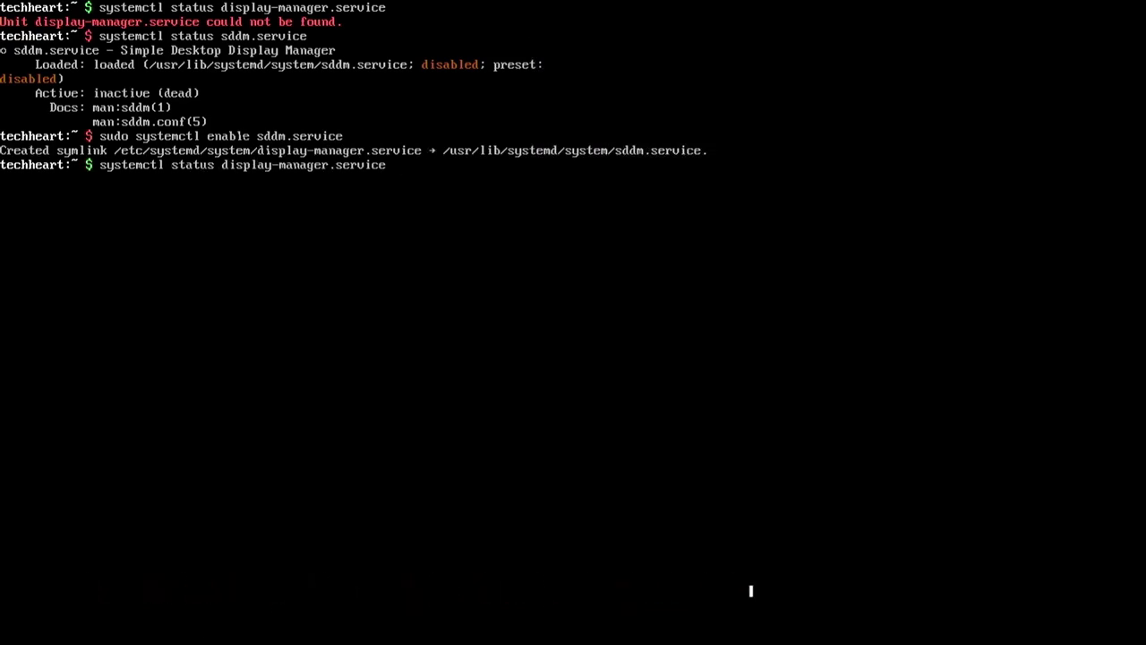
pyautogui.press('Return')
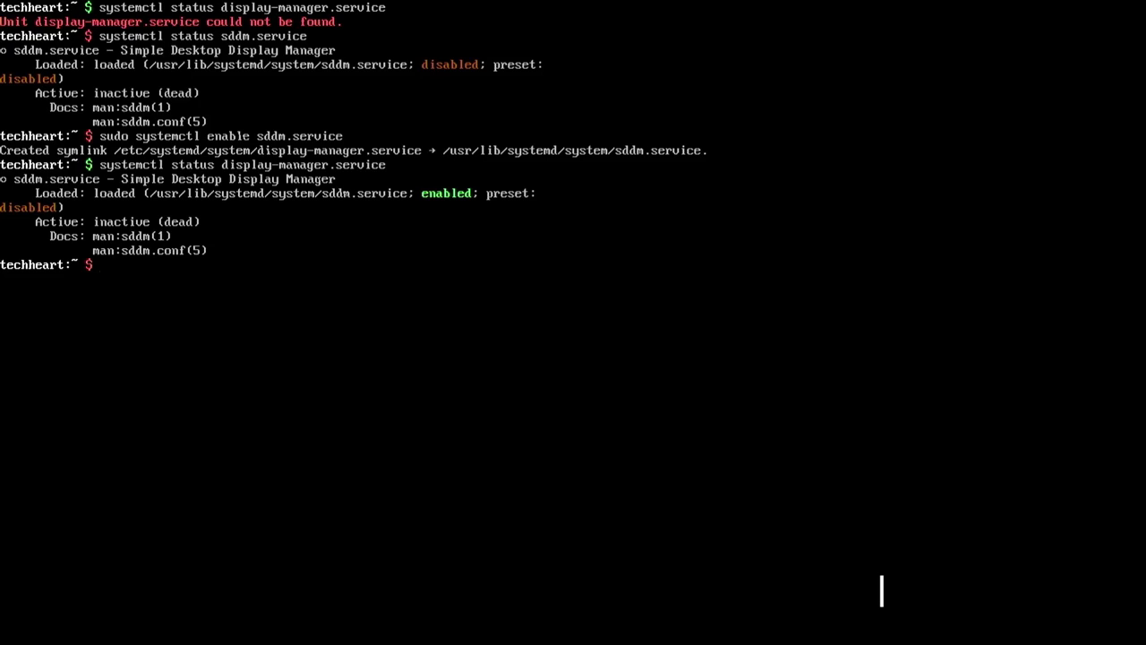
pyautogui.write('sudo reboot nwo')
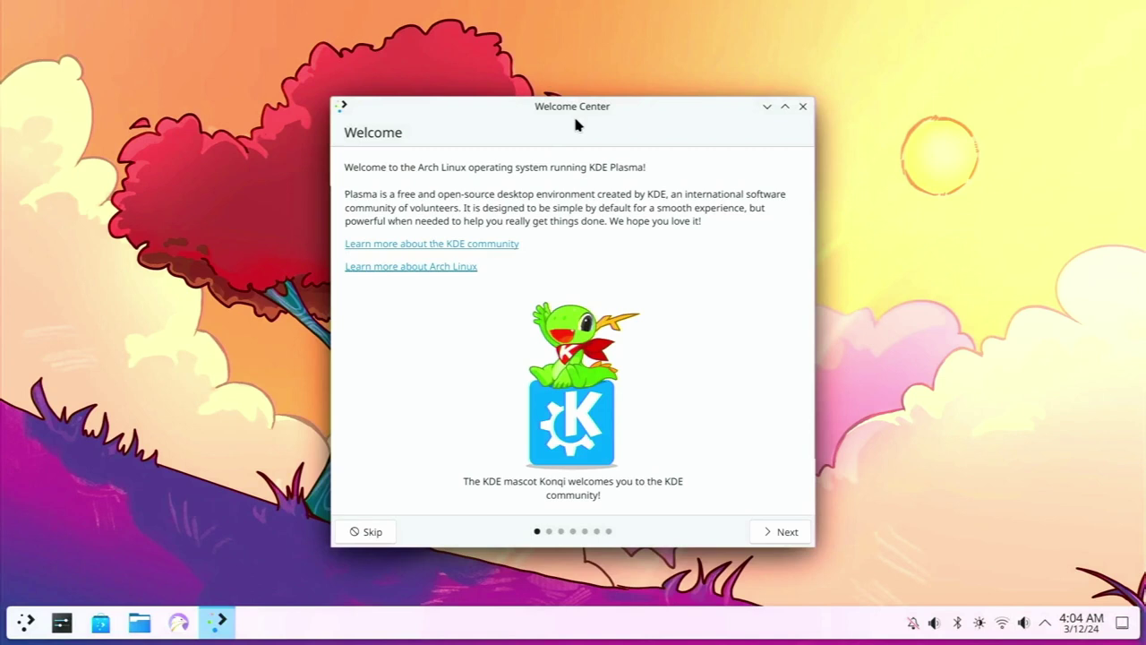
# Move the Welcome Center to the upper right and launch System Settings from a 'sett' search
pyautogui.moveTo(576, 110); pyautogui.dragTo(894, 29)
pyautogui.press('super')
pyautogui.write('sett')
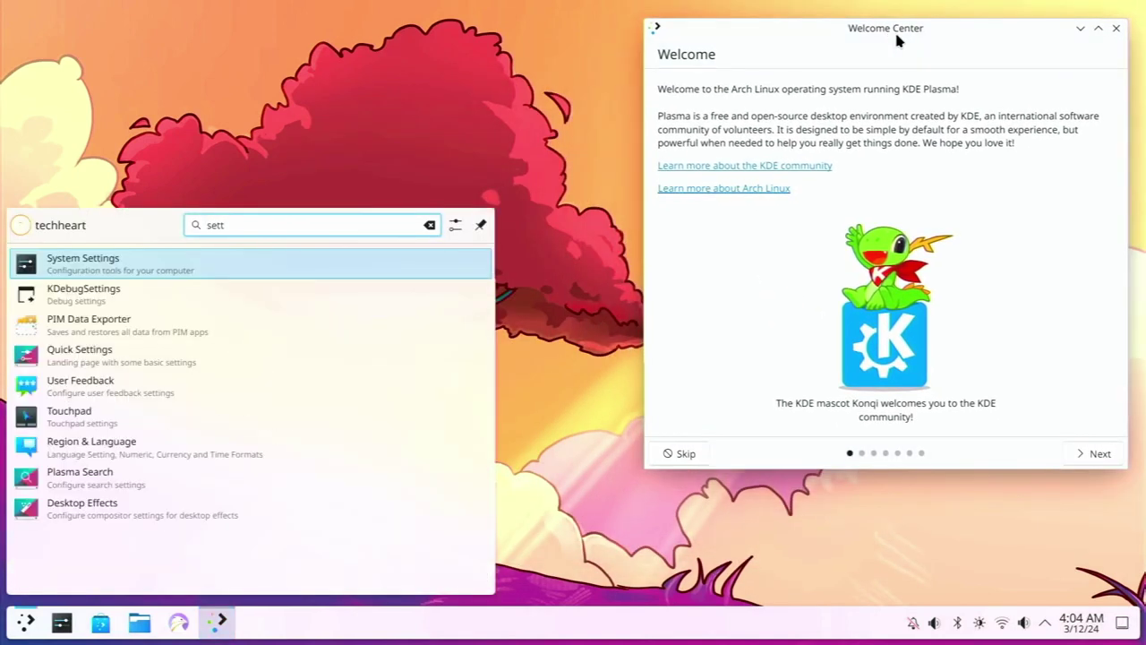
pyautogui.press('Return')
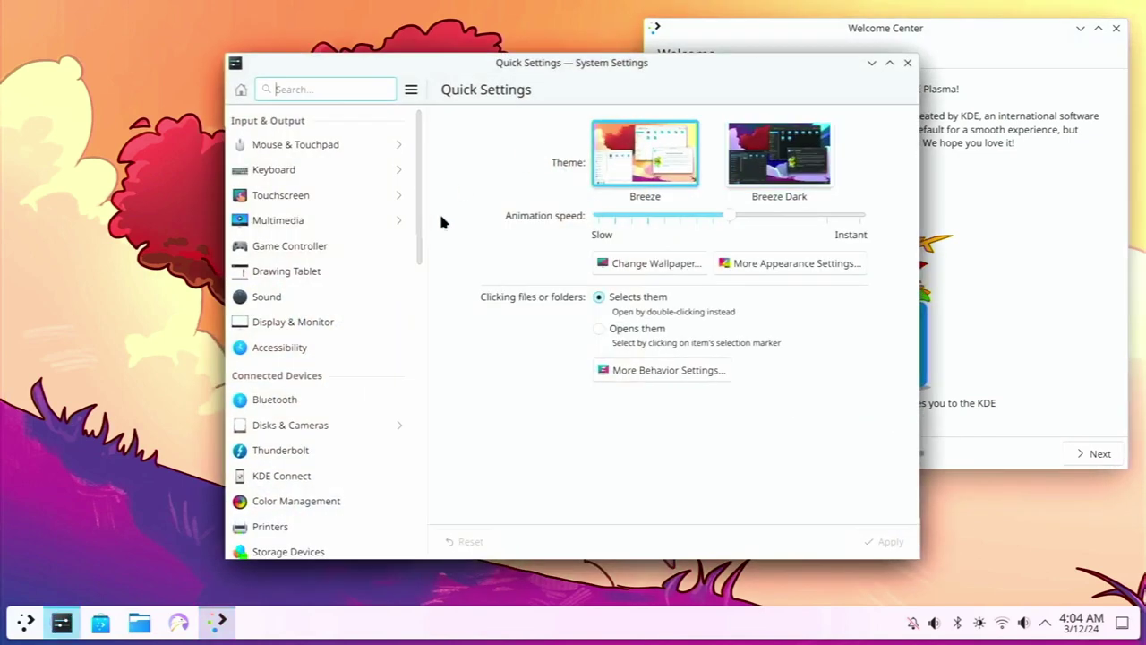
# Apply Breeze as the Login Screen (SDDM) theme, authorising with the administrator password
pyautogui.write('sddm')
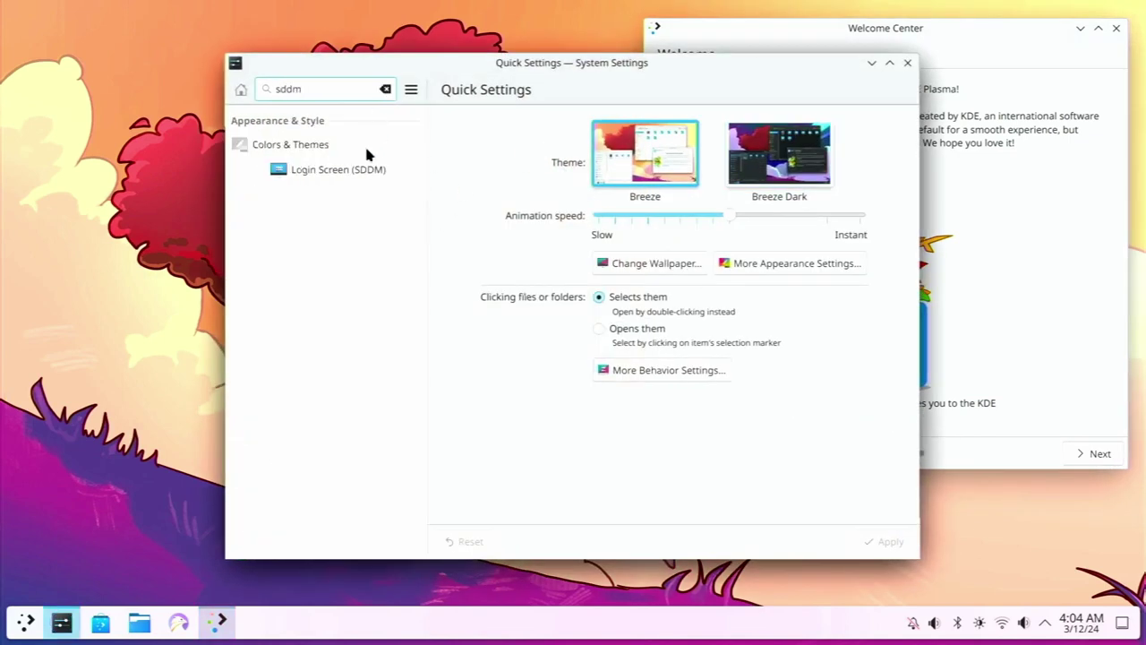
pyautogui.click(366, 170)
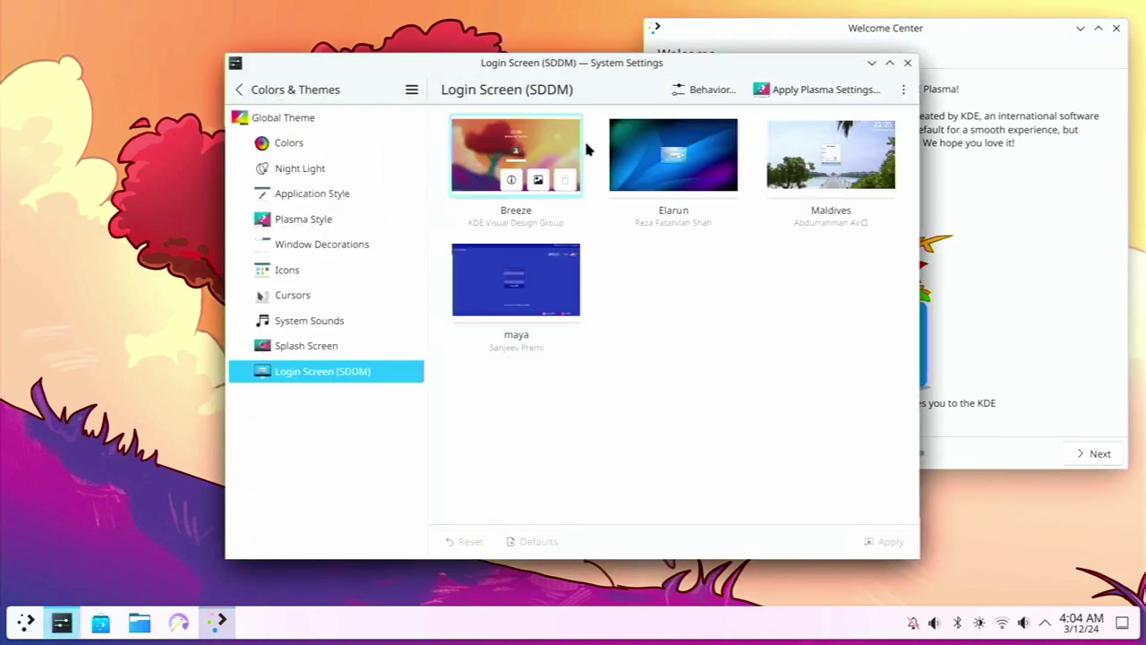
pyautogui.click(588, 149)
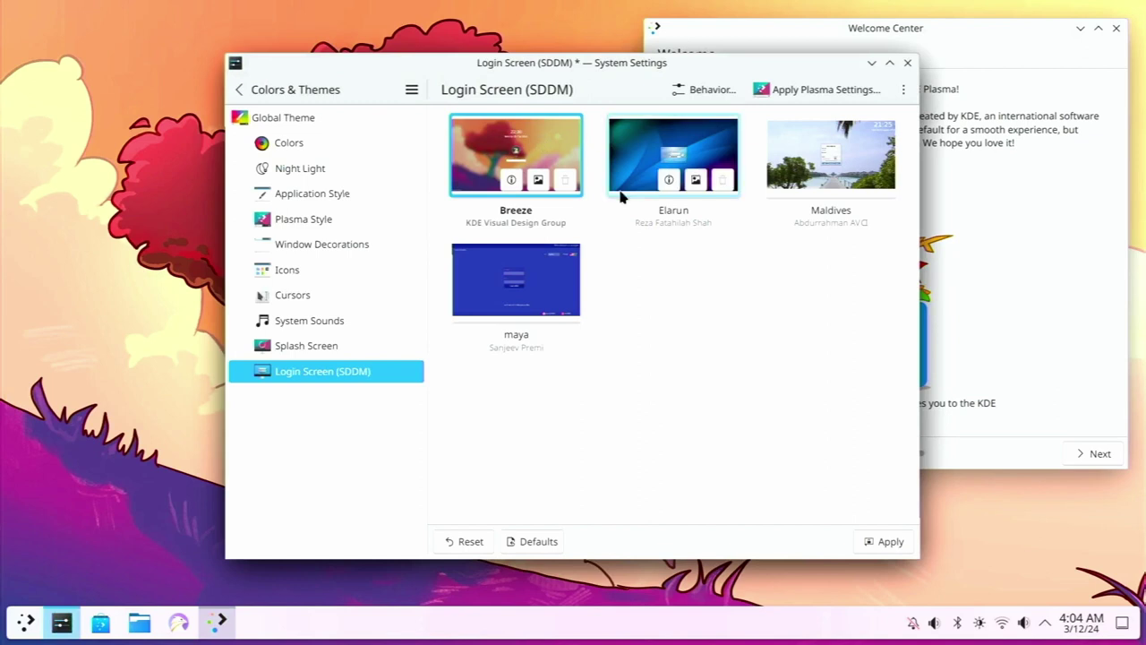
pyautogui.click(886, 541)
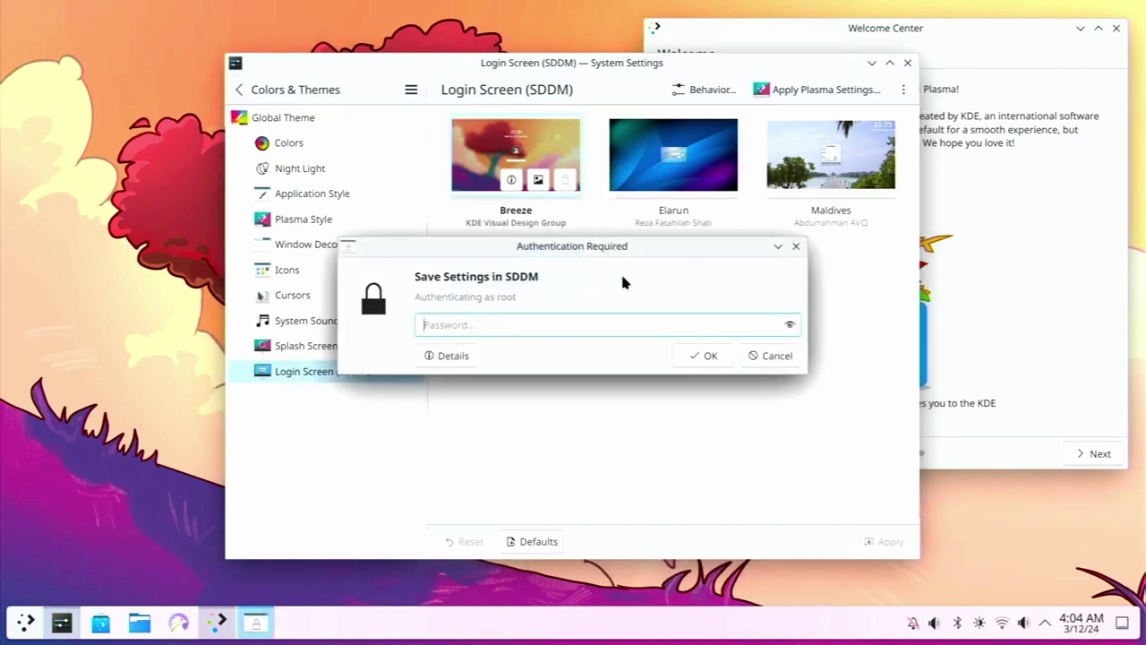
pyautogui.write('•••••••••••')
pyautogui.press('Return')
pyautogui.click(20, 631)
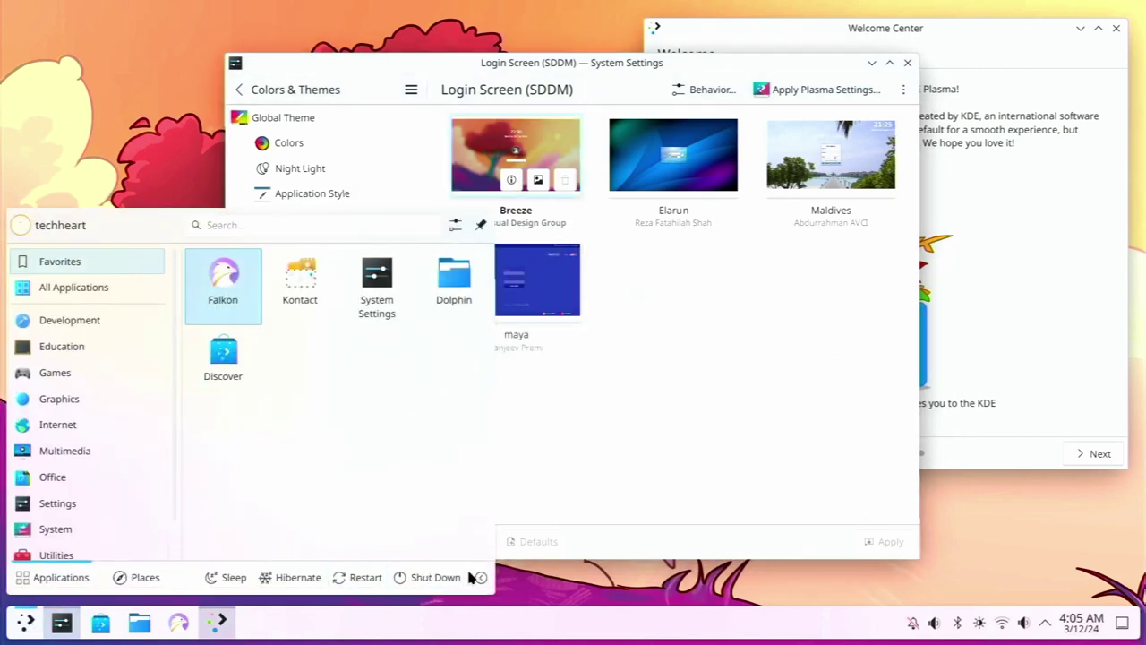
# Log out of the Plasma session from the launcher's extra session options and confirm
pyautogui.click(481, 577)
pyautogui.click(444, 536)
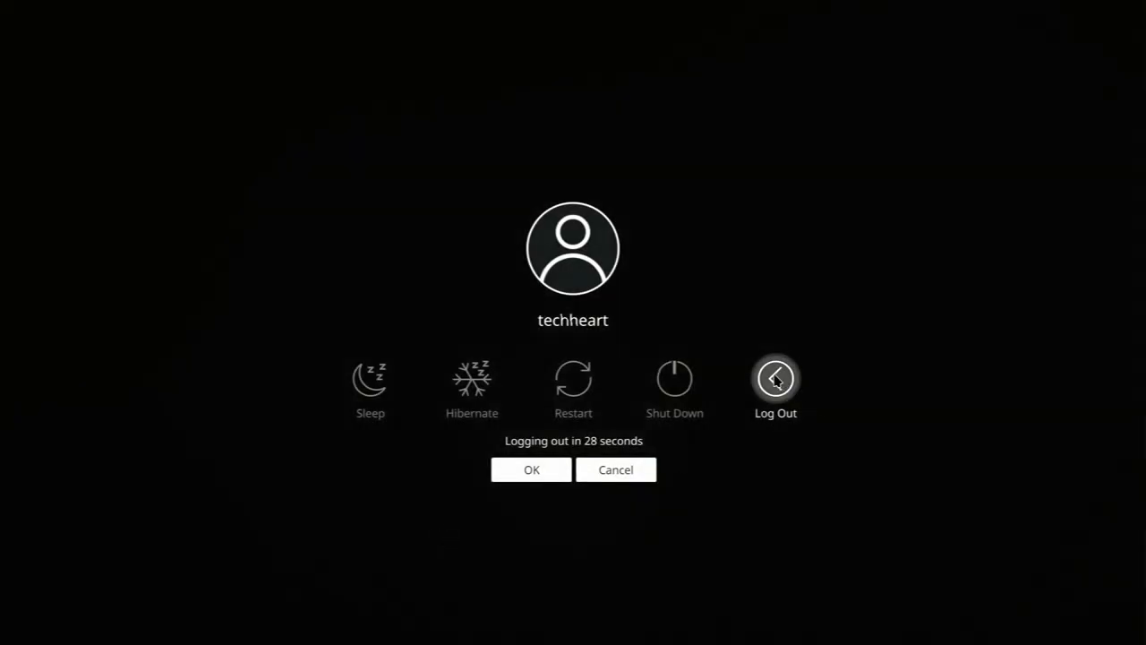
pyautogui.click(776, 381)
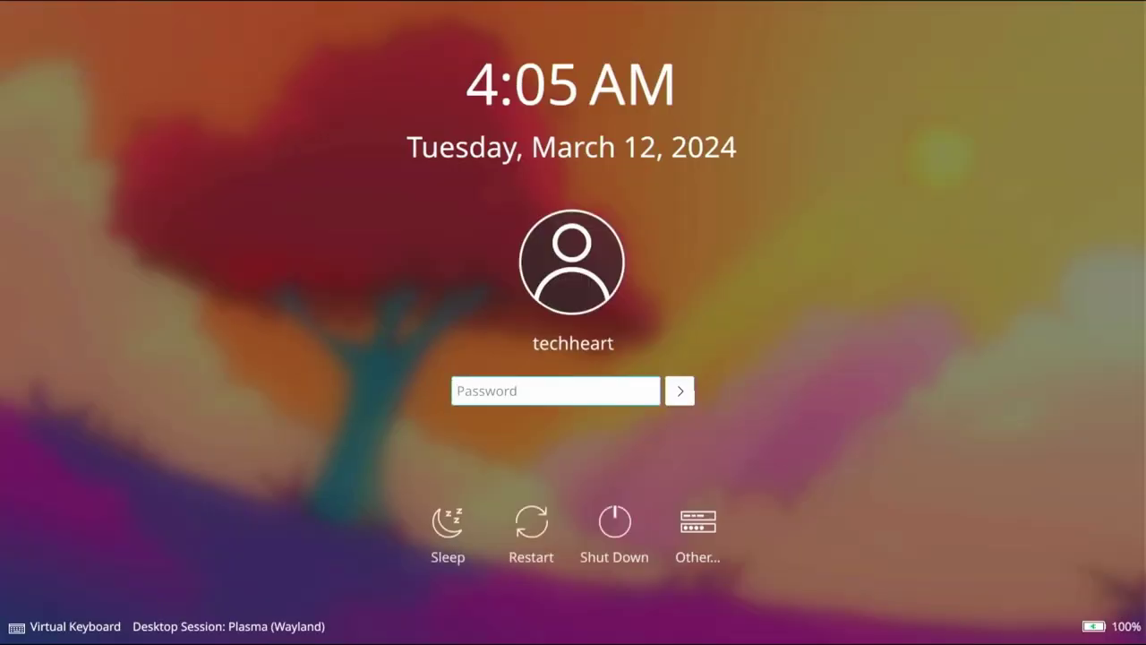